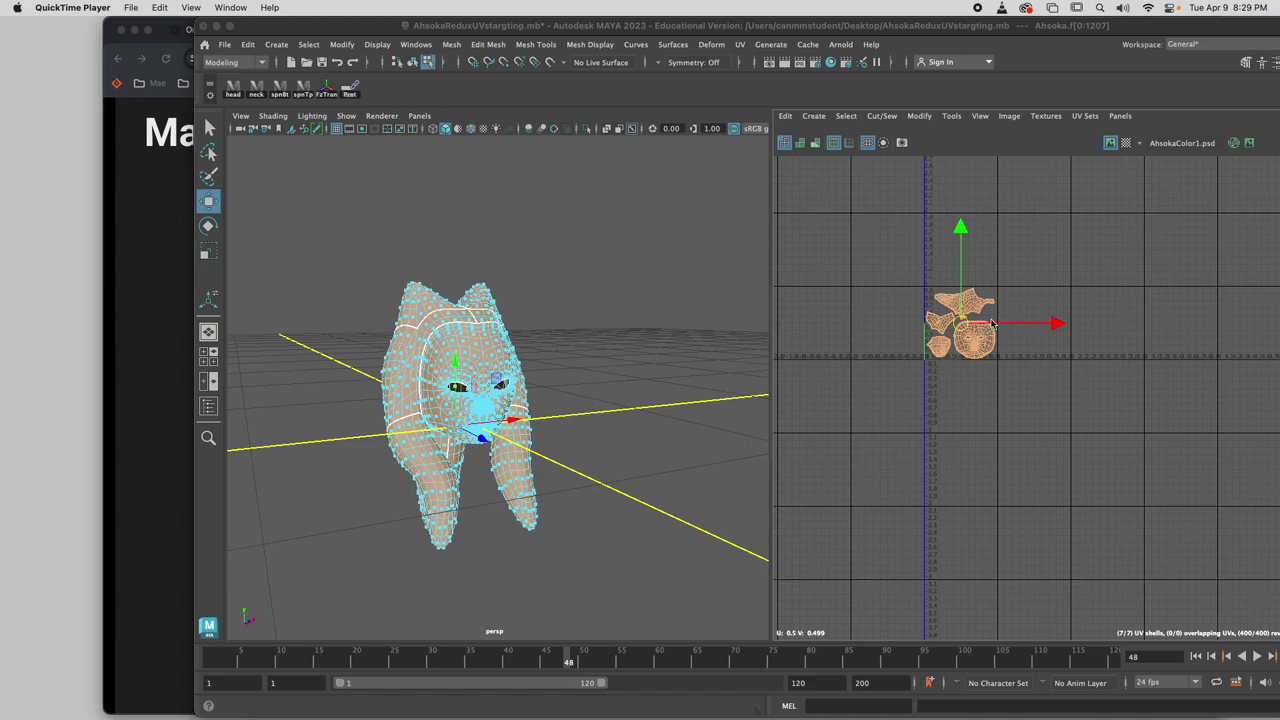
# Switch the Ahsoka head back to object mode, clear the selection, then reselect the head.
pyautogui.scroll(2, 996, 326)
pyautogui.rightClick(466, 349)
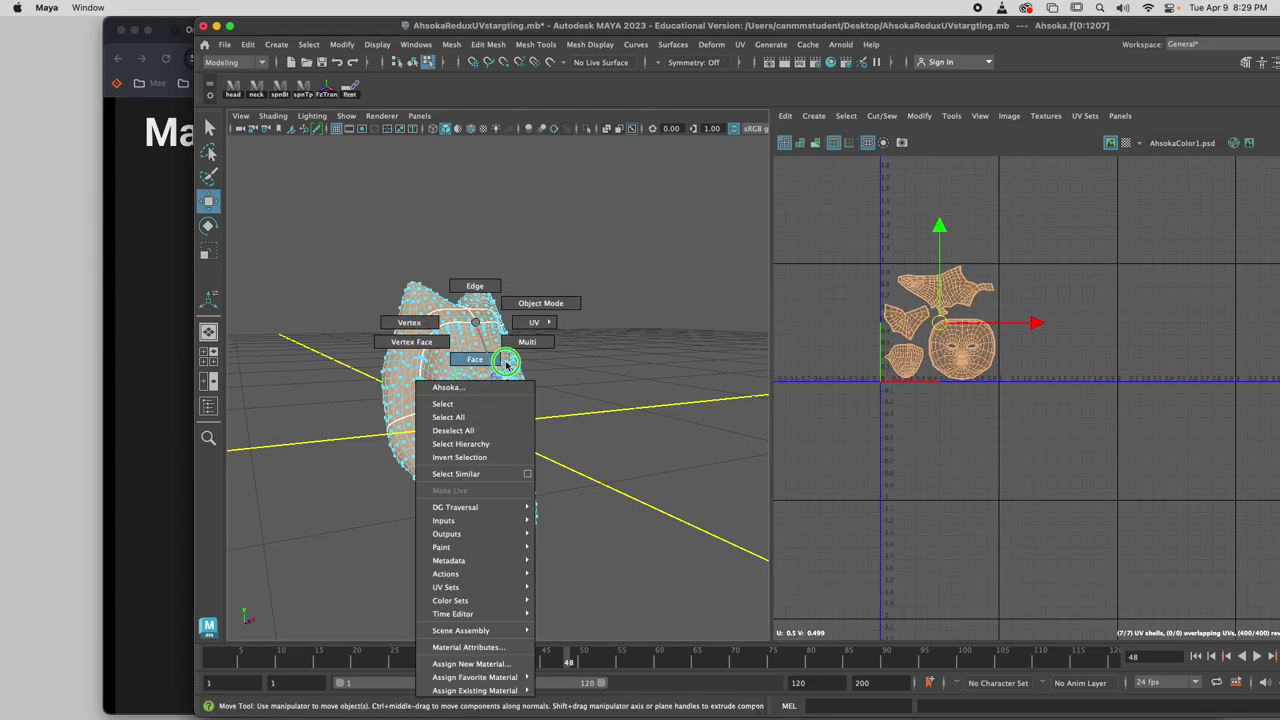
pyautogui.click(531, 300)
pyautogui.click(608, 332)
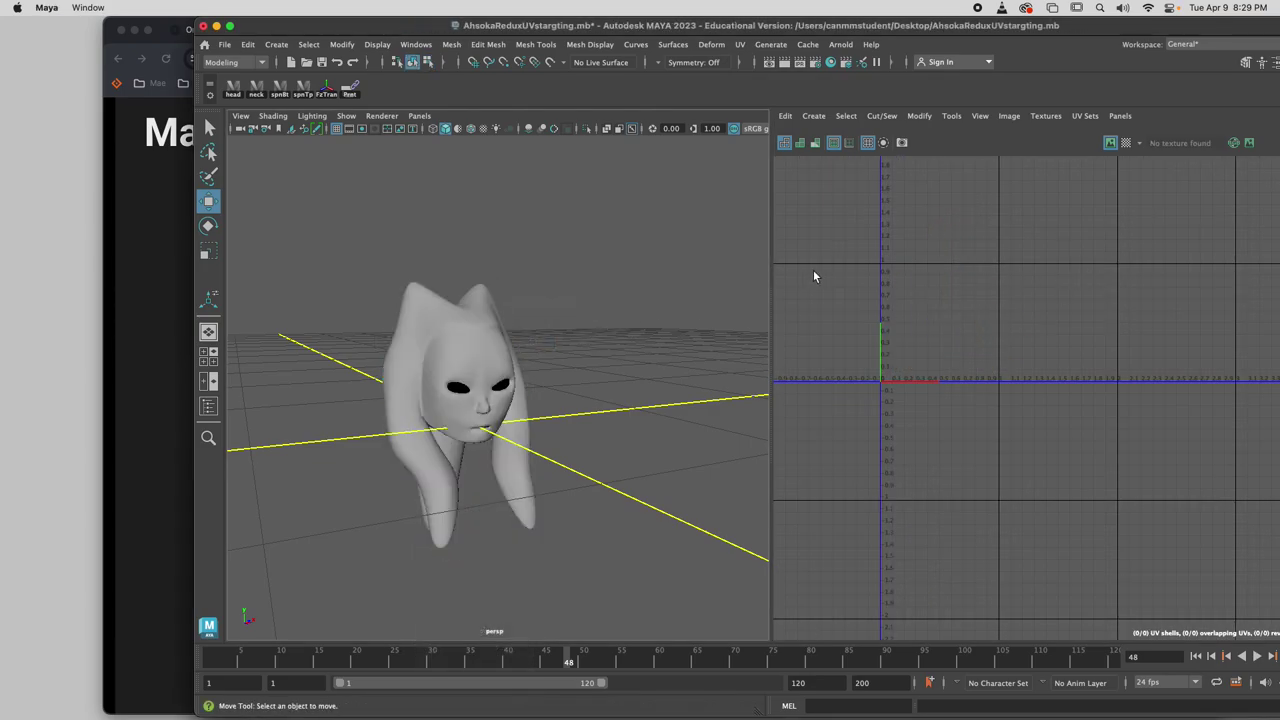
pyautogui.click(489, 352)
# Frame the UV shells in the UV Editor, then deselect the head.
pyautogui.scroll(1, 880, 266)
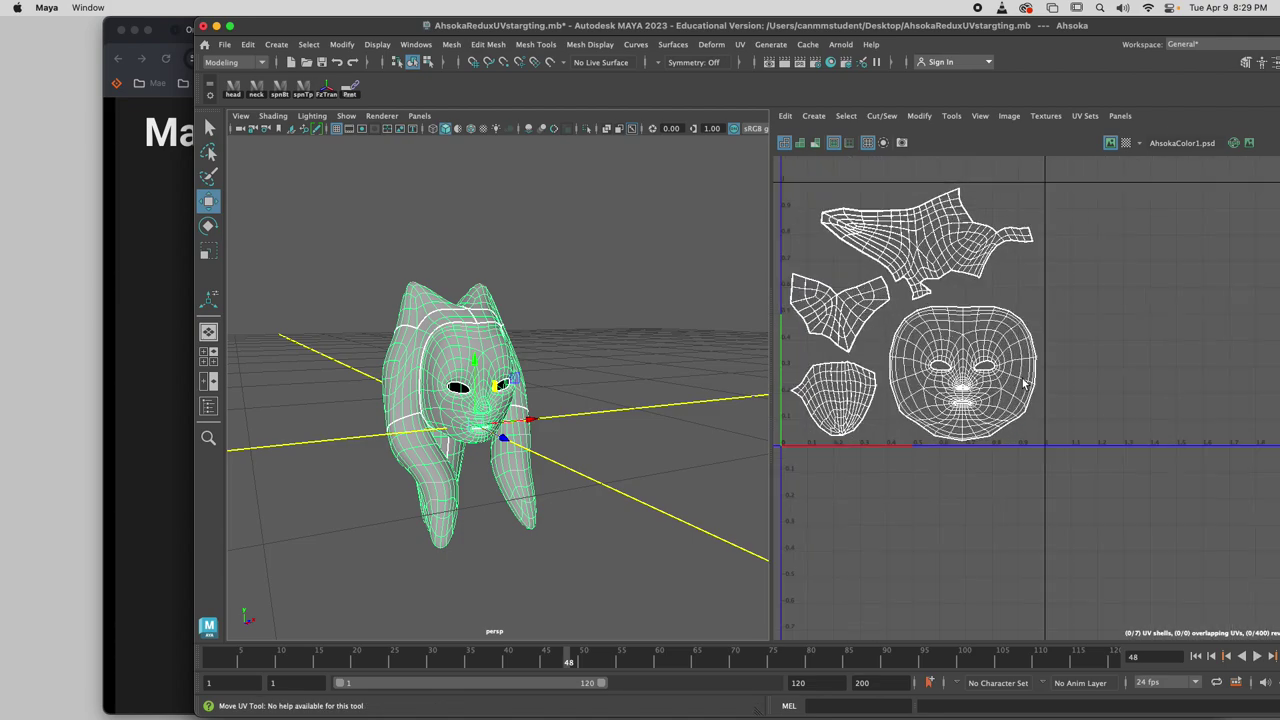
pyautogui.scroll(-3, 1035, 375)
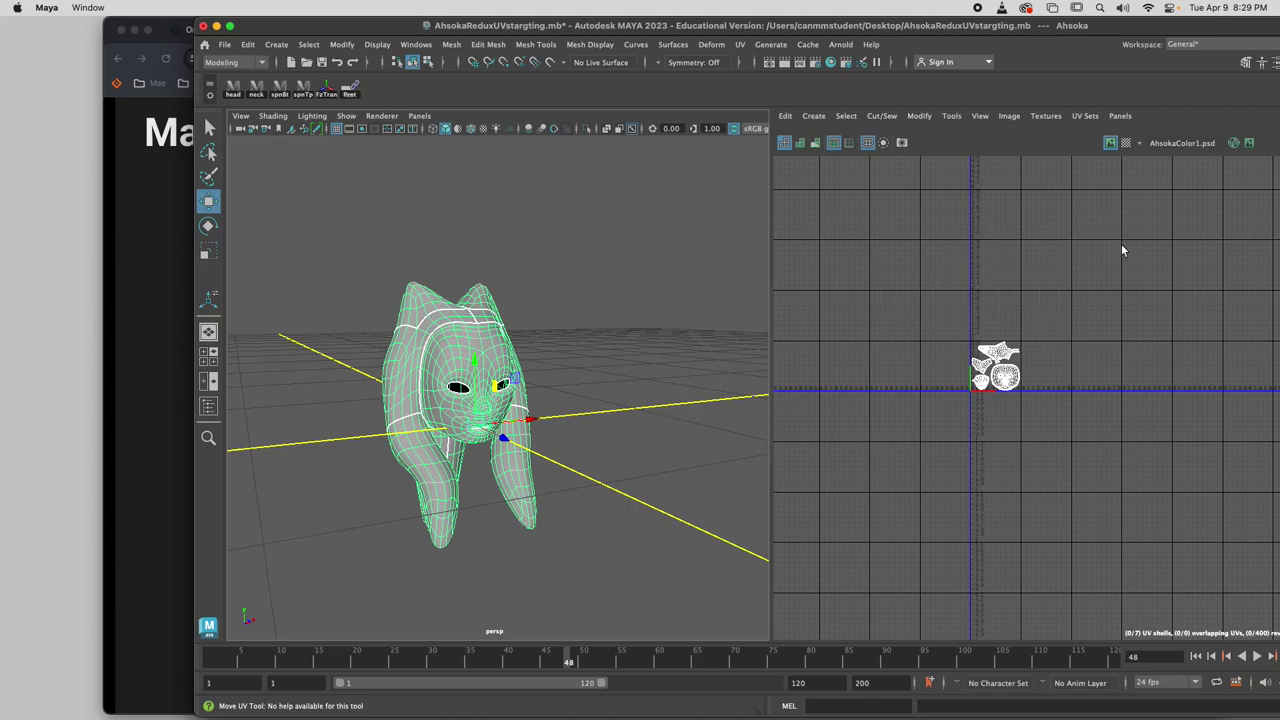
pyautogui.press('f')
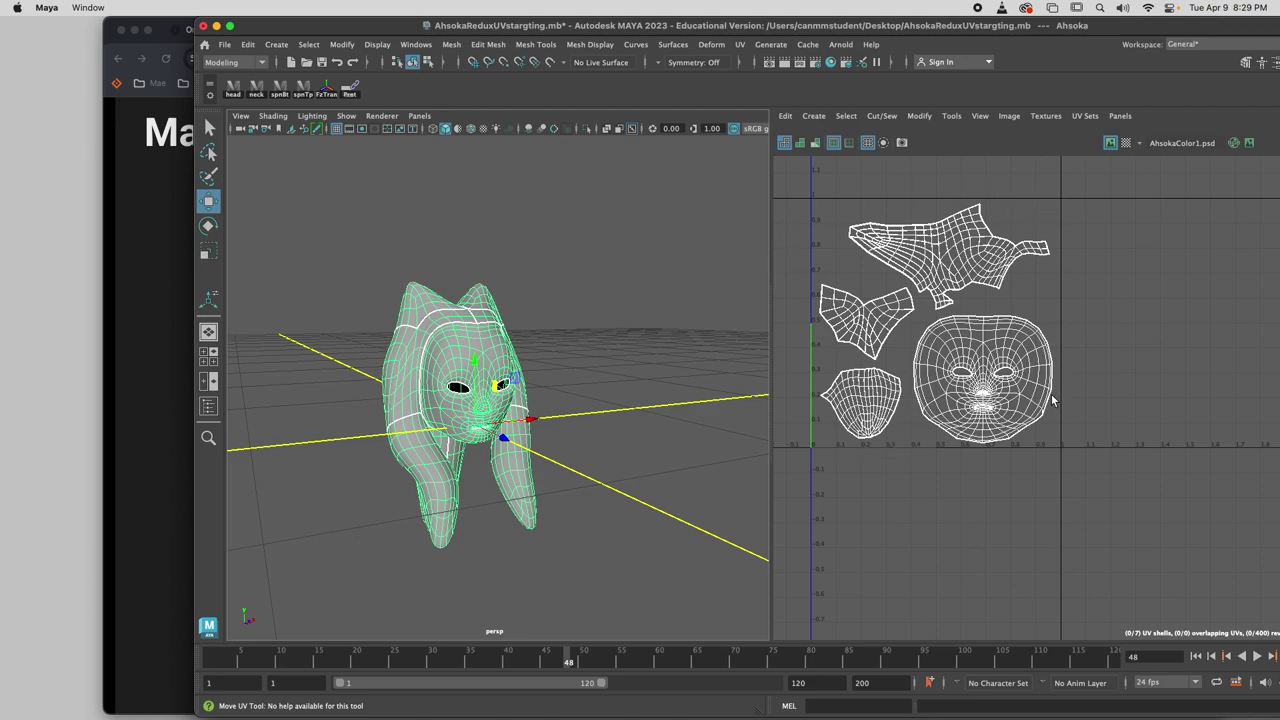
pyautogui.click(535, 294)
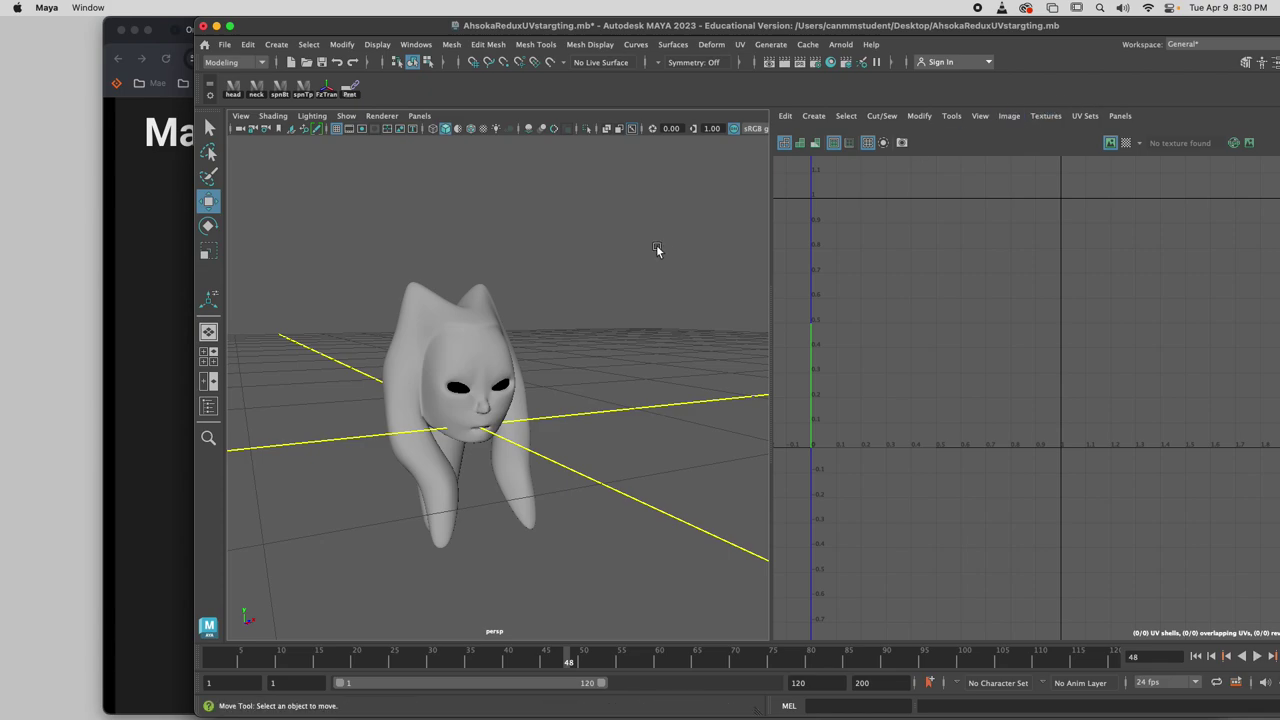
# Point the UV Snapshot export at a file named poop on the Desktop and apply it.
pyautogui.click(1009, 116)
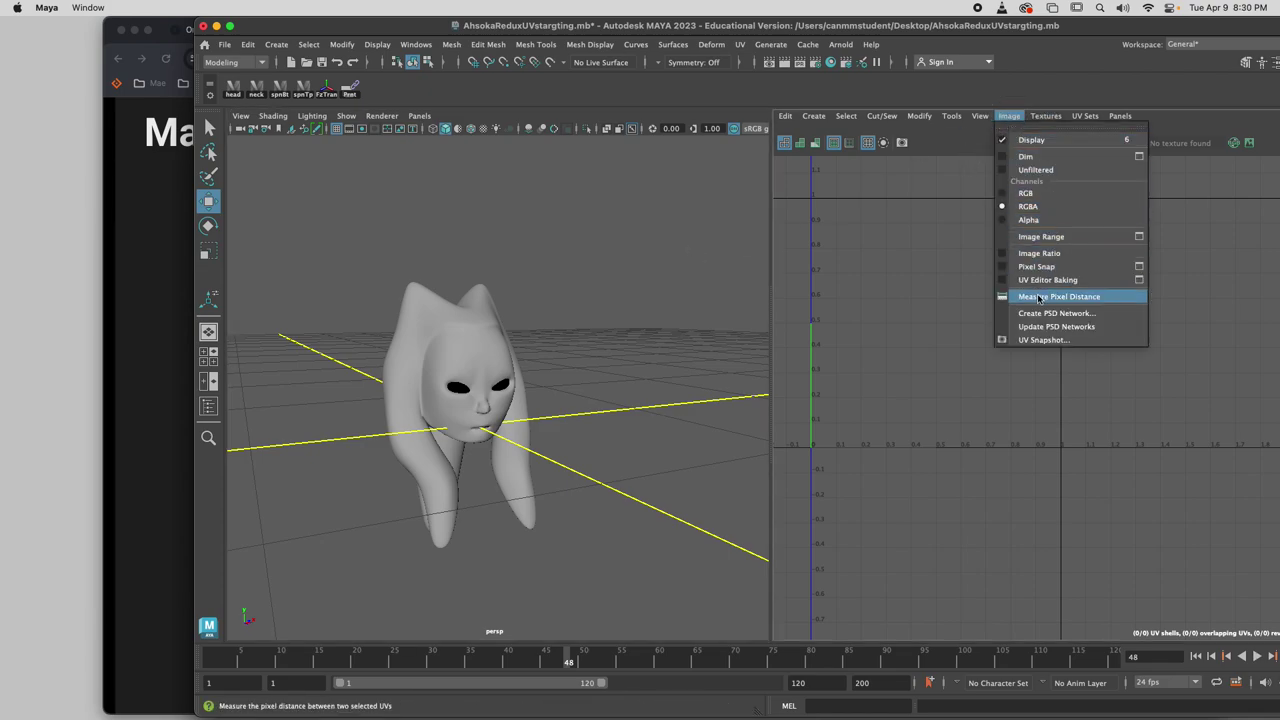
pyautogui.click(1045, 341)
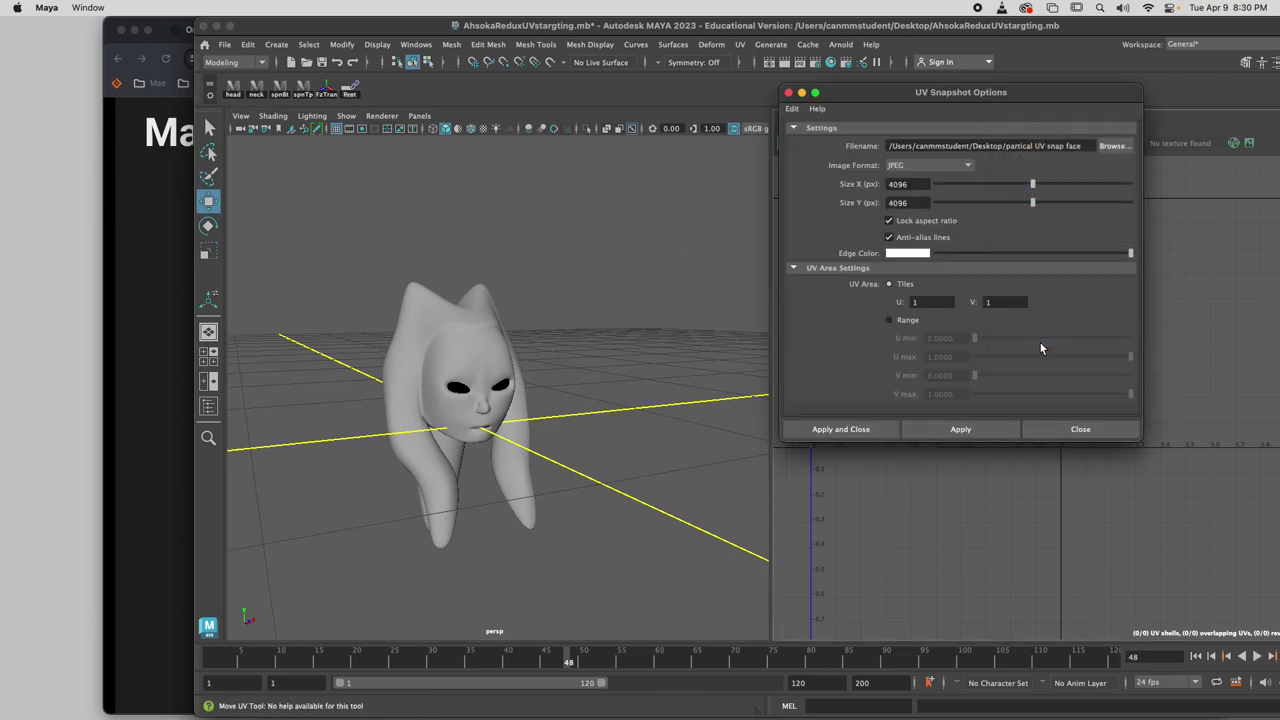
pyautogui.click(1114, 146)
pyautogui.write('asfasdf')
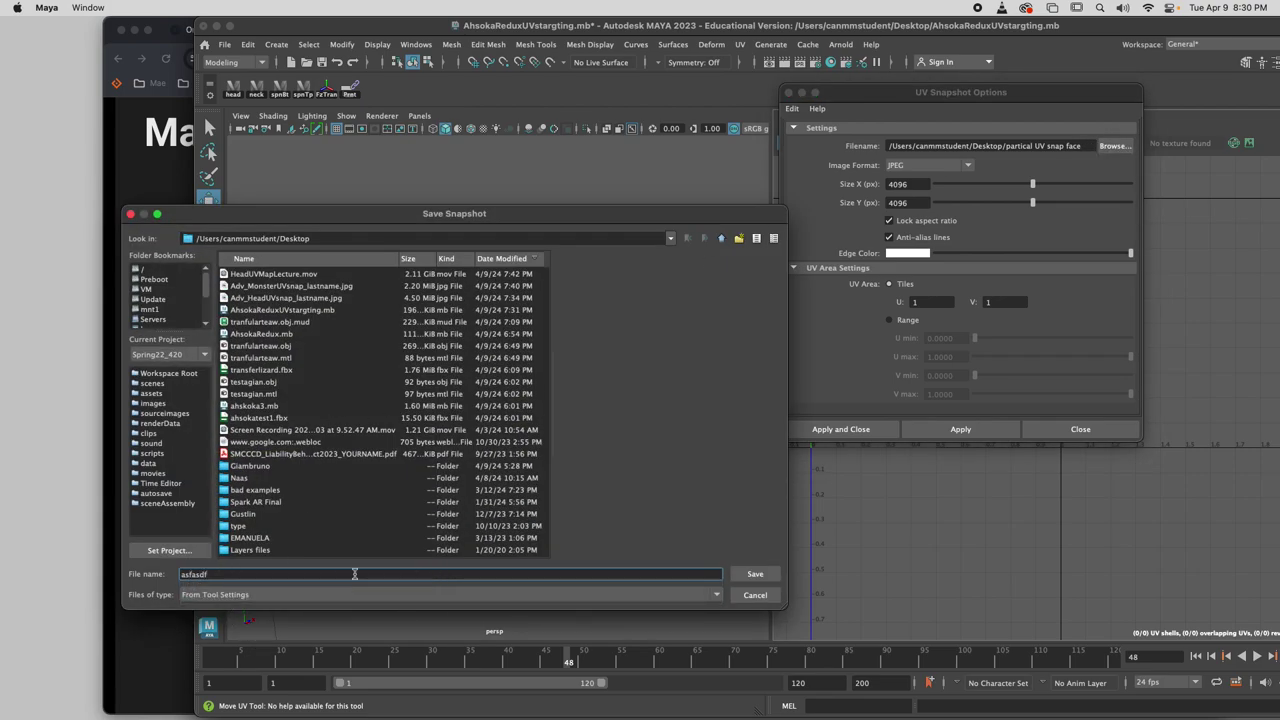
pyautogui.press('super+a')
pyautogui.write('poop')
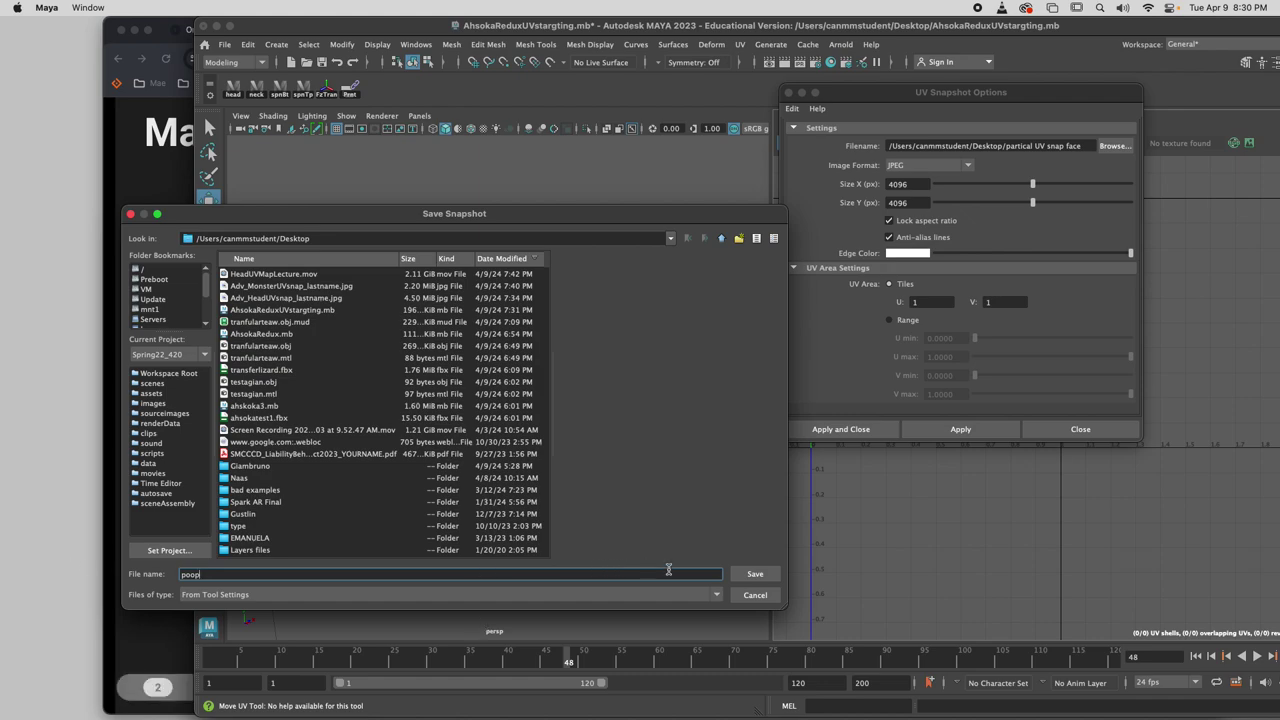
pyautogui.click(745, 577)
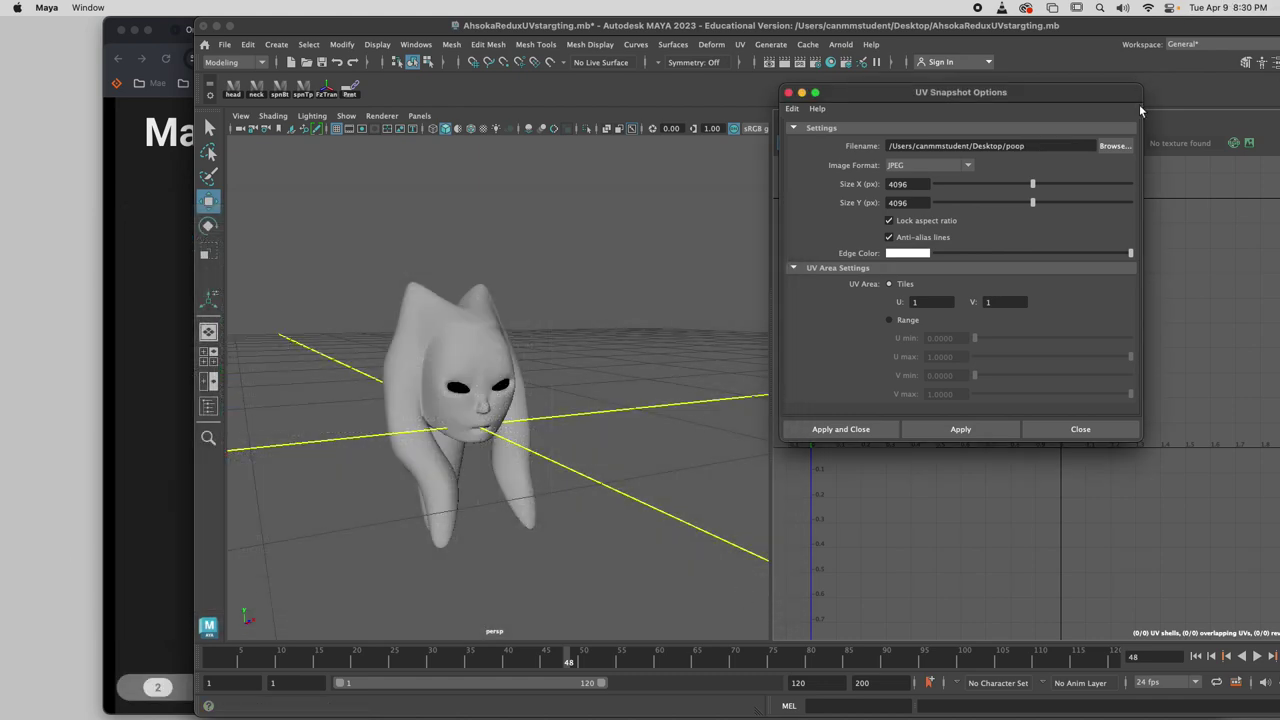
pyautogui.click(950, 430)
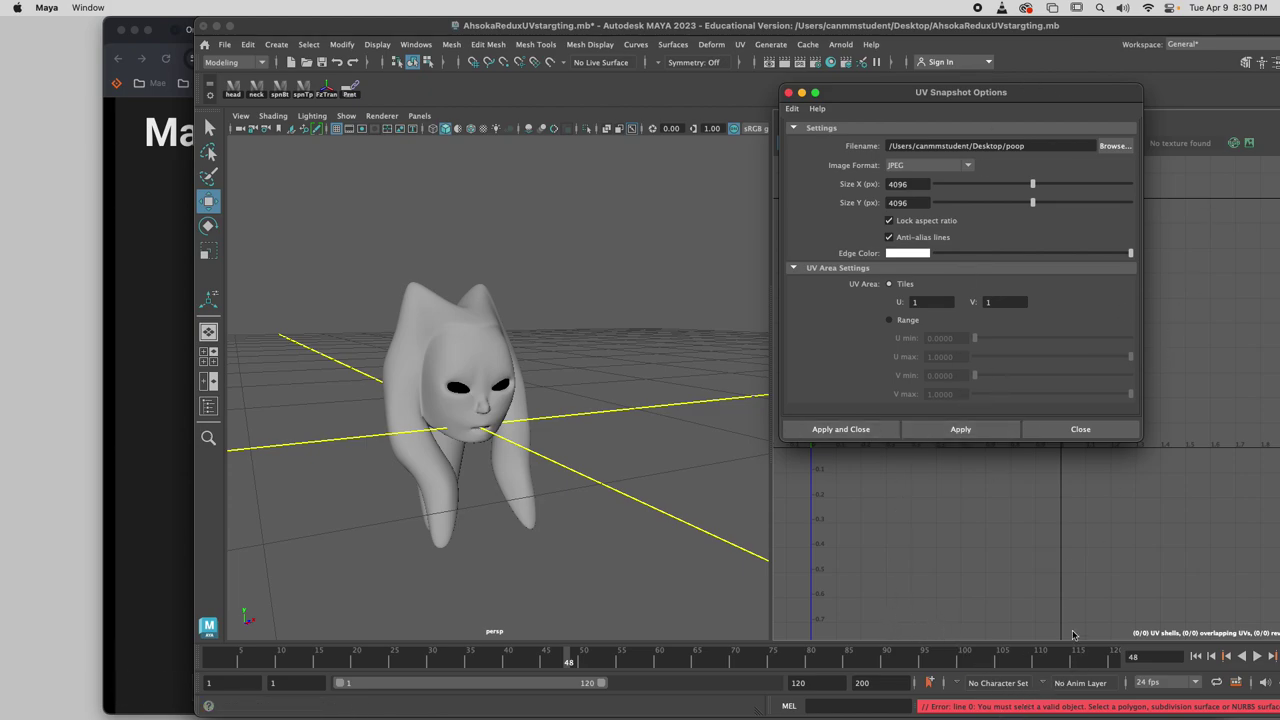
# Select the head model and apply the UV snapshot export to poop.jpg.
pyautogui.click(455, 346)
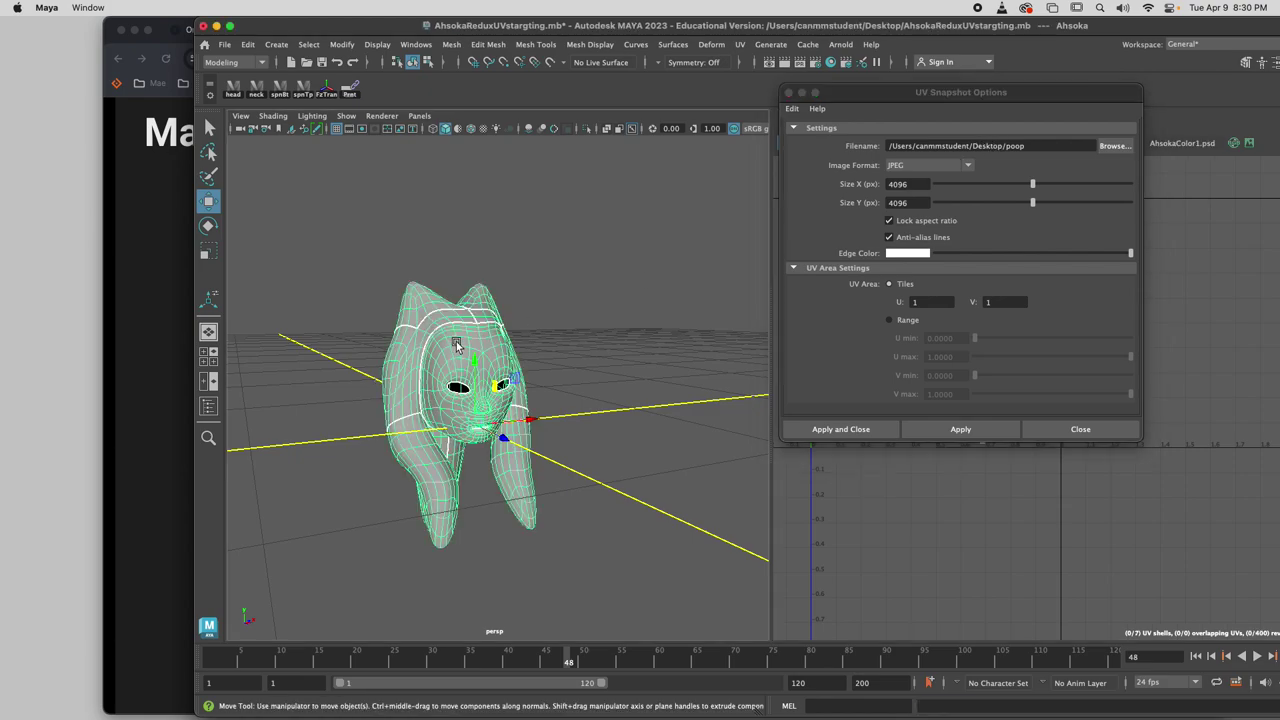
pyautogui.moveTo(989, 112); pyautogui.dragTo(675, 89)
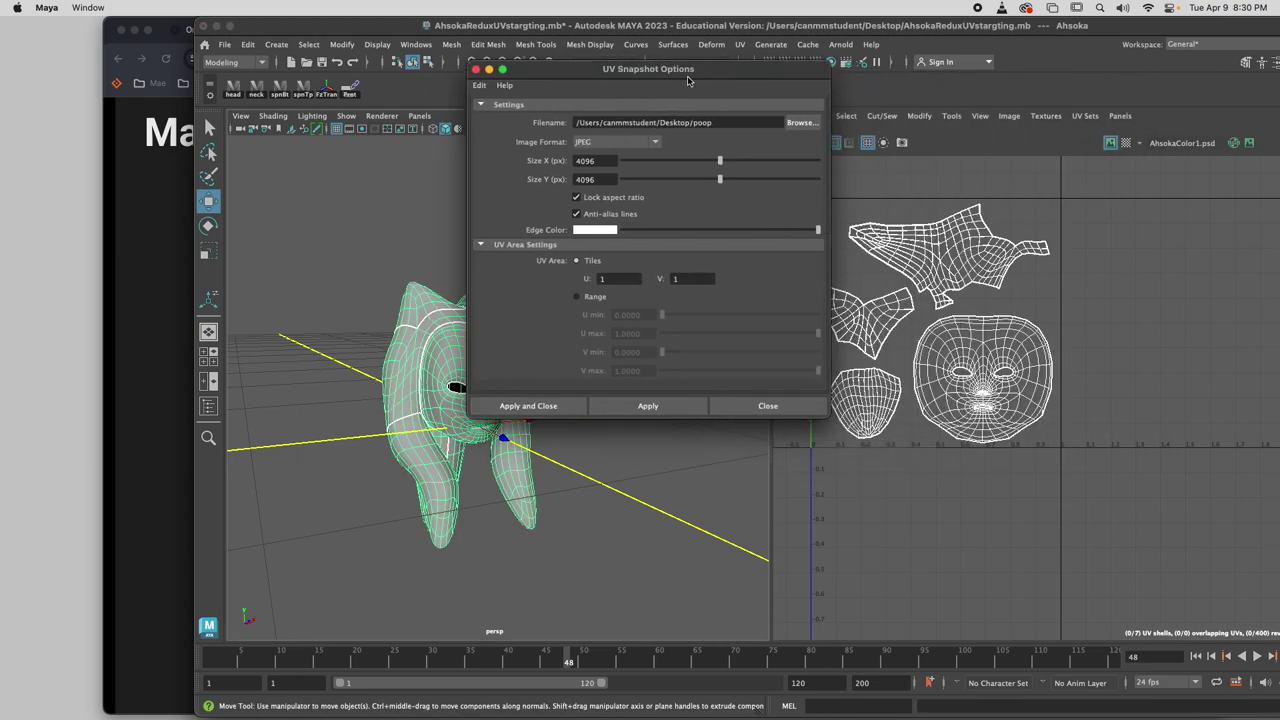
pyautogui.click(660, 410)
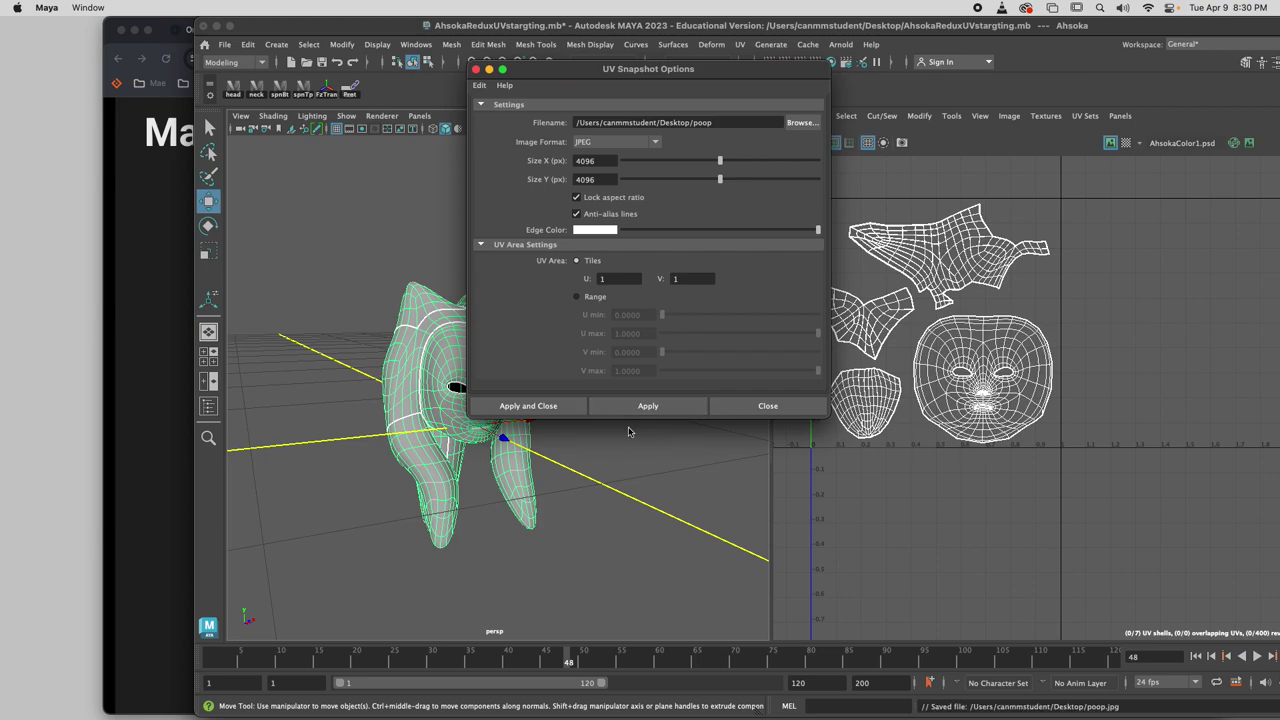
# Select one head face, re-export the UV snapshot overwriting poop.jpg, and bring the slides forward.
pyautogui.rightClick(455, 352)
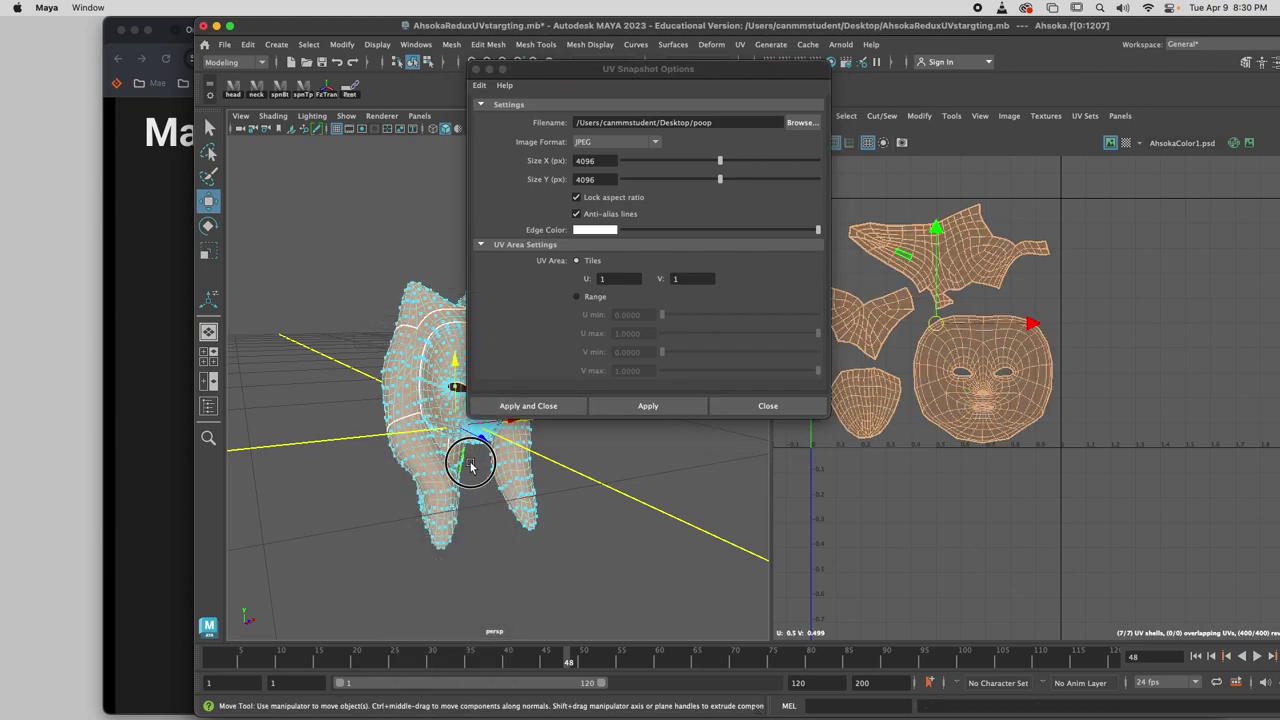
pyautogui.click(452, 357)
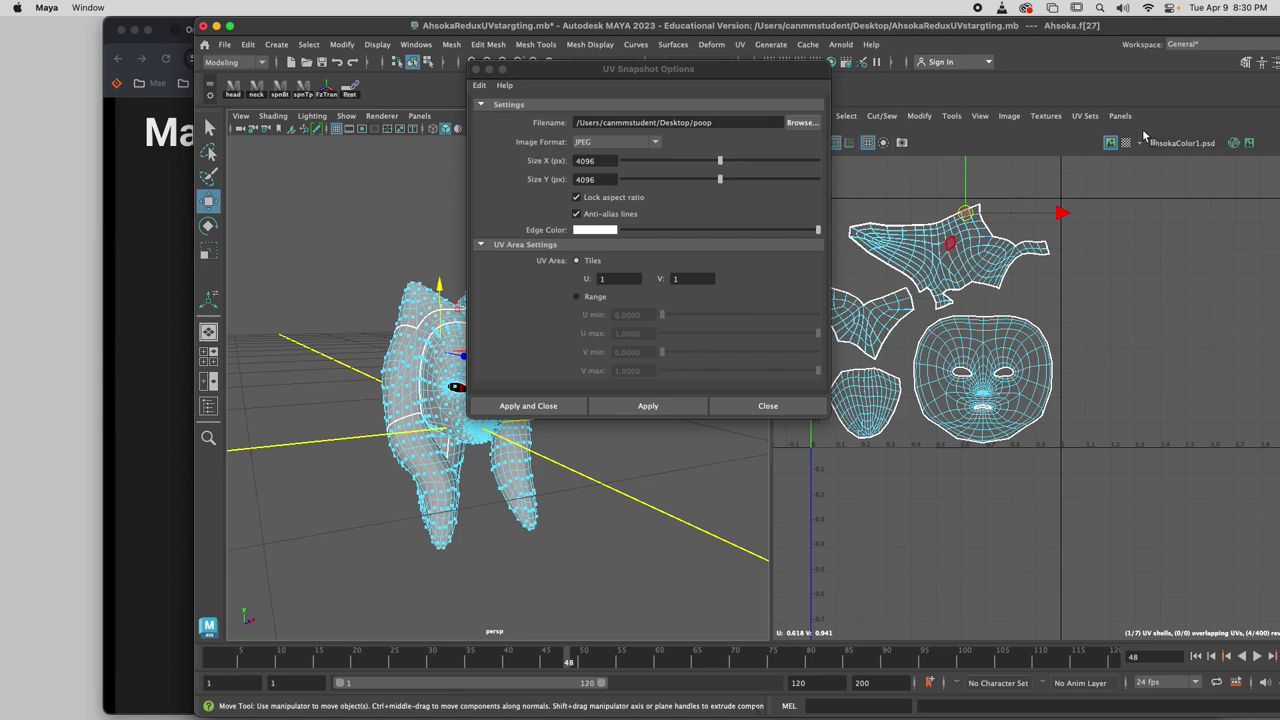
pyautogui.click(1009, 116)
pyautogui.click(1060, 342)
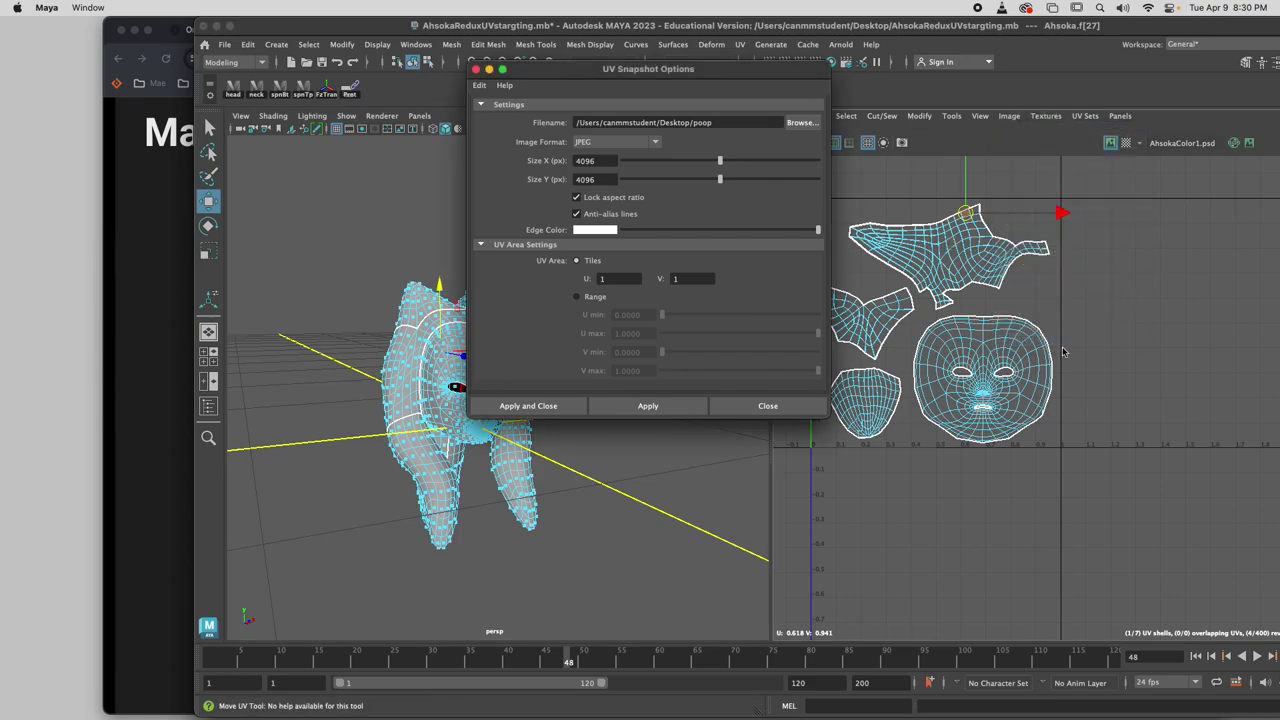
pyautogui.click(645, 405)
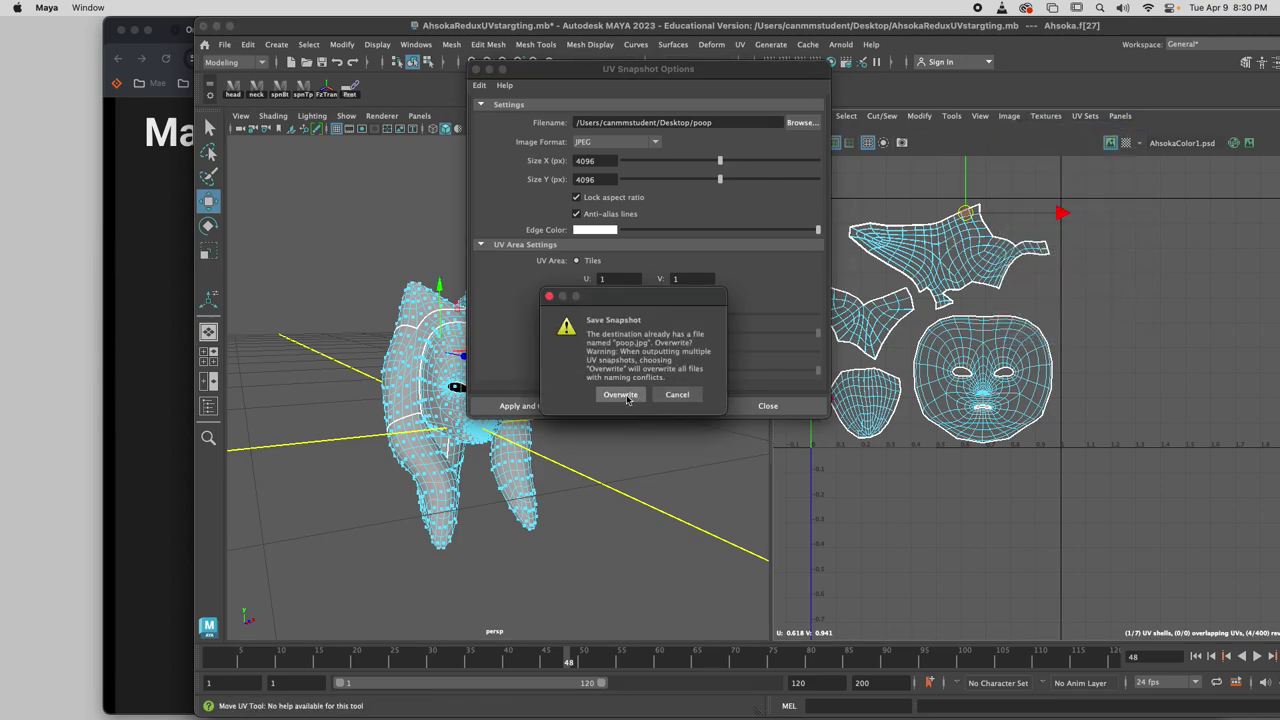
pyautogui.click(628, 396)
pyautogui.moveTo(1140, 26); pyautogui.dragTo(760, 24)
pyautogui.moveTo(1183, 32); pyautogui.dragTo(876, 177)
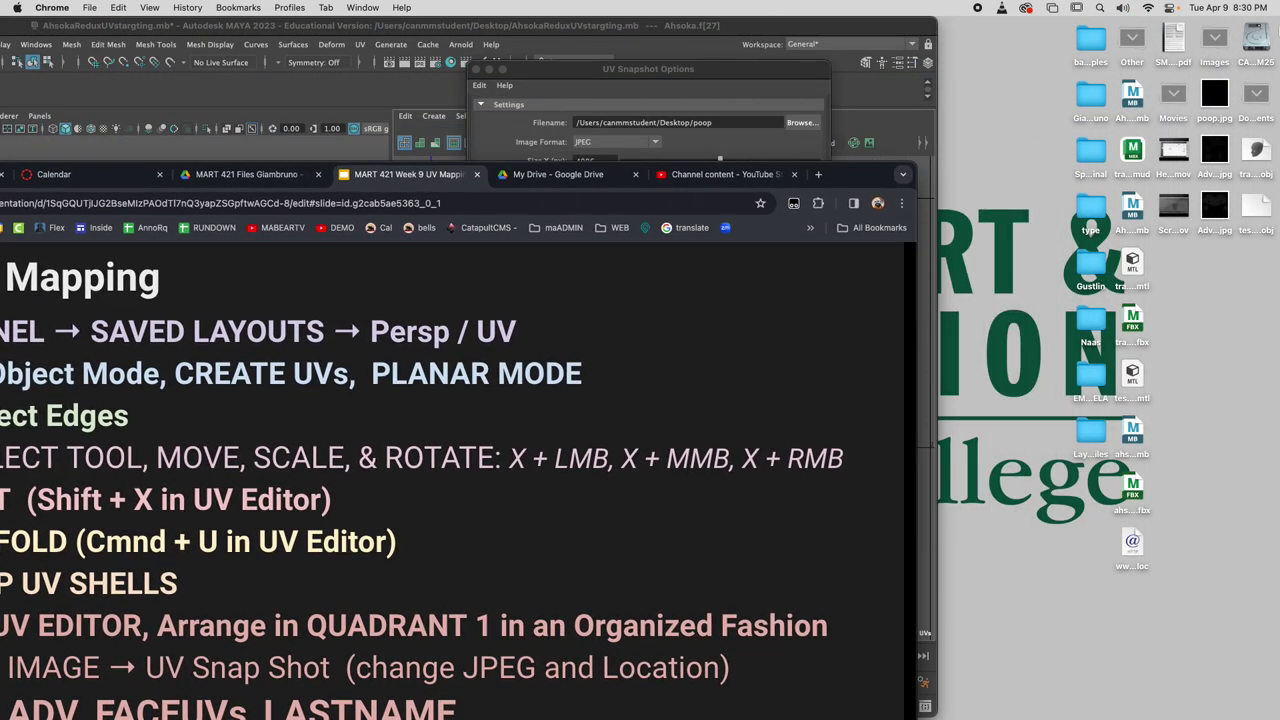
# Quick Look poop.jpg on the desktop, which appears almost black, then return to Maya.
pyautogui.click(1216, 93)
pyautogui.press('space')
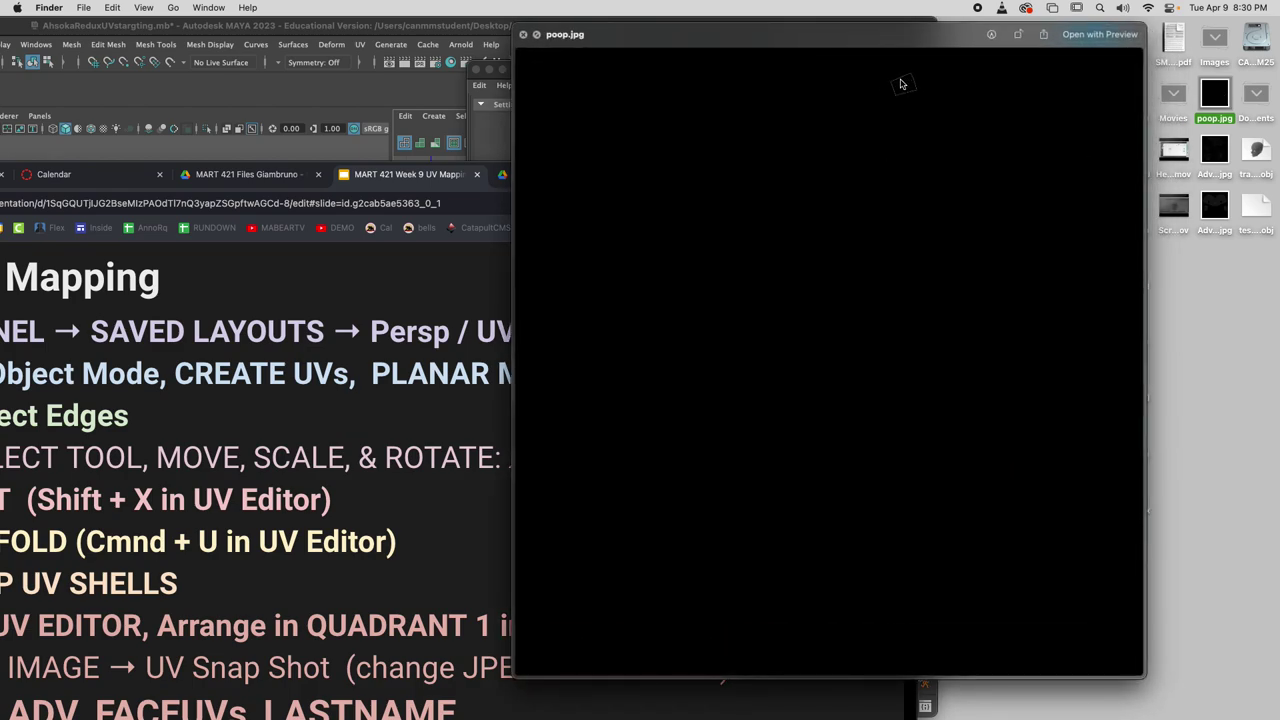
pyautogui.click(395, 29)
# Return the head to object mode, keeping the Desktop/poop snapshot location unchanged.
pyautogui.rightClick(107, 322)
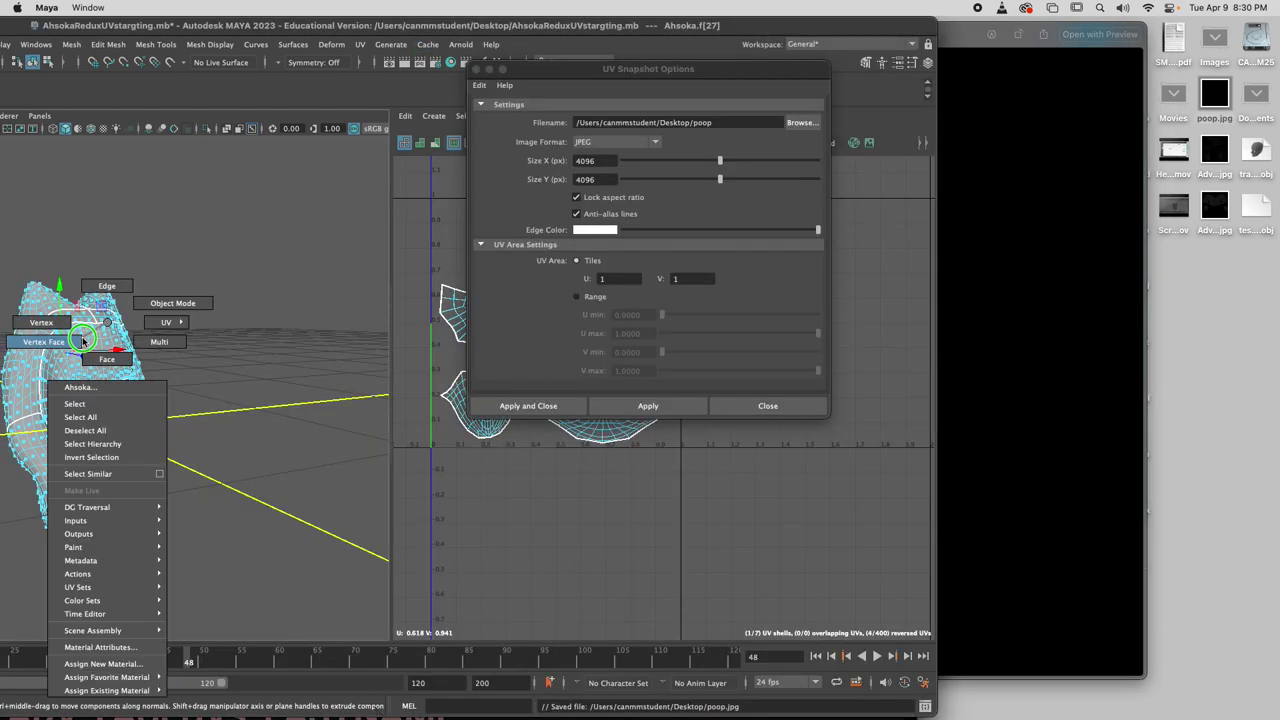
pyautogui.click(145, 313)
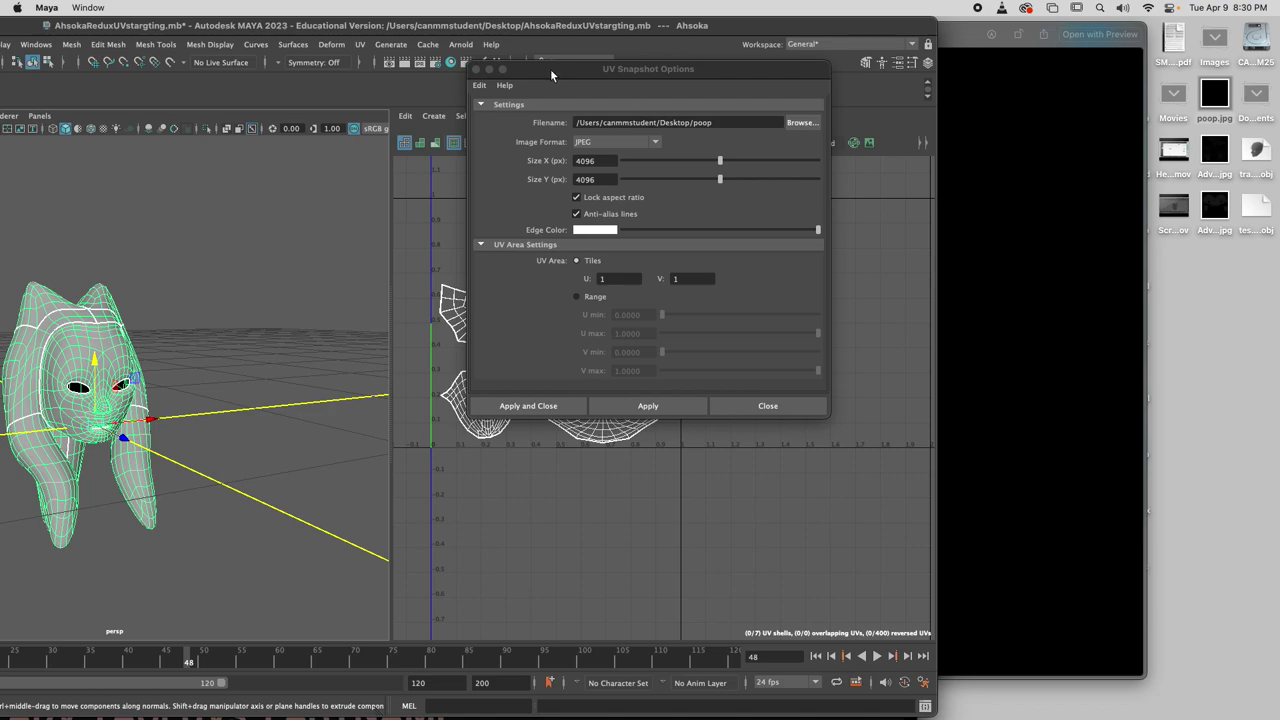
pyautogui.click(801, 122)
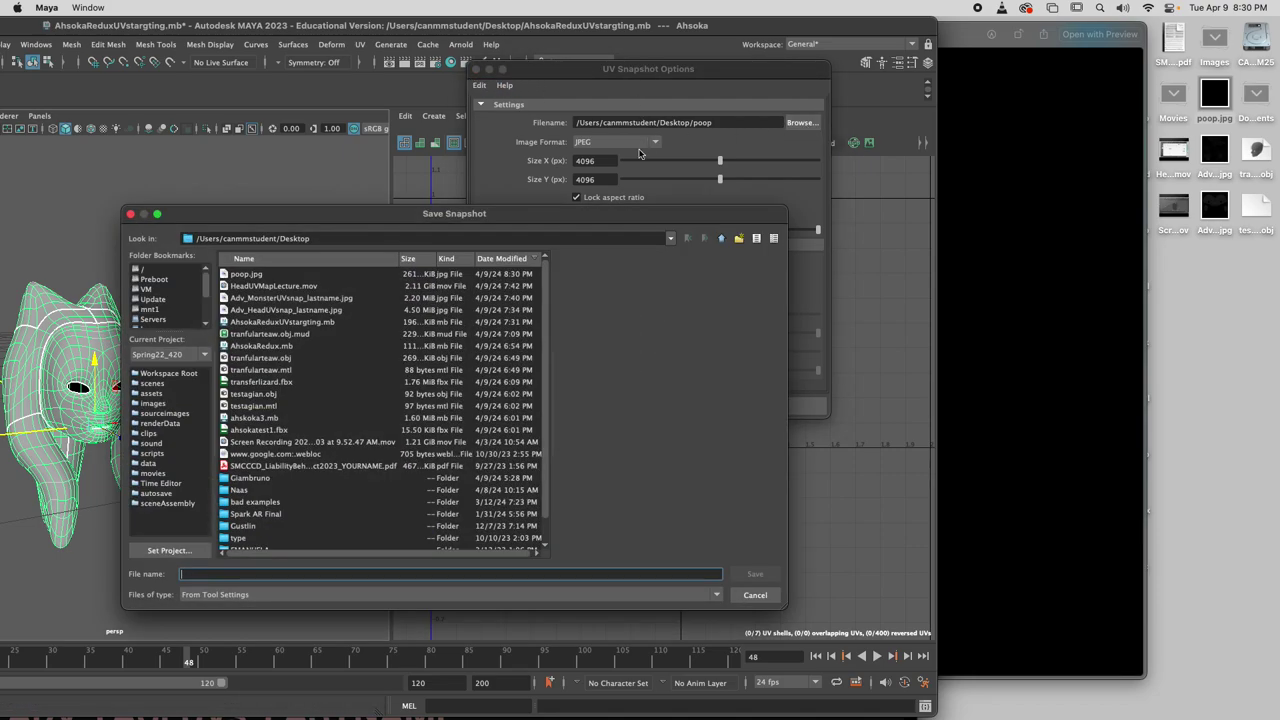
pyautogui.click(755, 595)
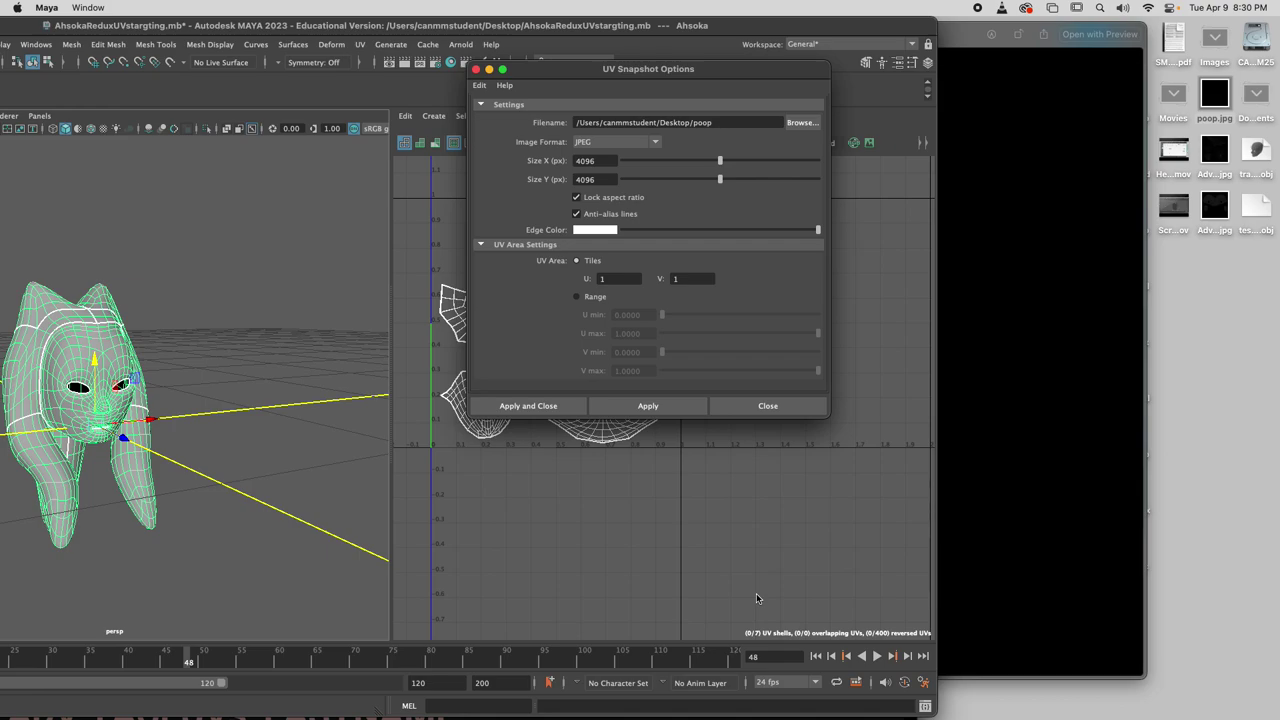
# Set the snapshot size to 2048×2048, export it overwriting poop.jpg, and close the settings.
pyautogui.doubleClick(592, 161)
pyautogui.write('2048')
pyautogui.click(600, 179)
pyautogui.moveTo(650, 68); pyautogui.dragTo(1200, 63)
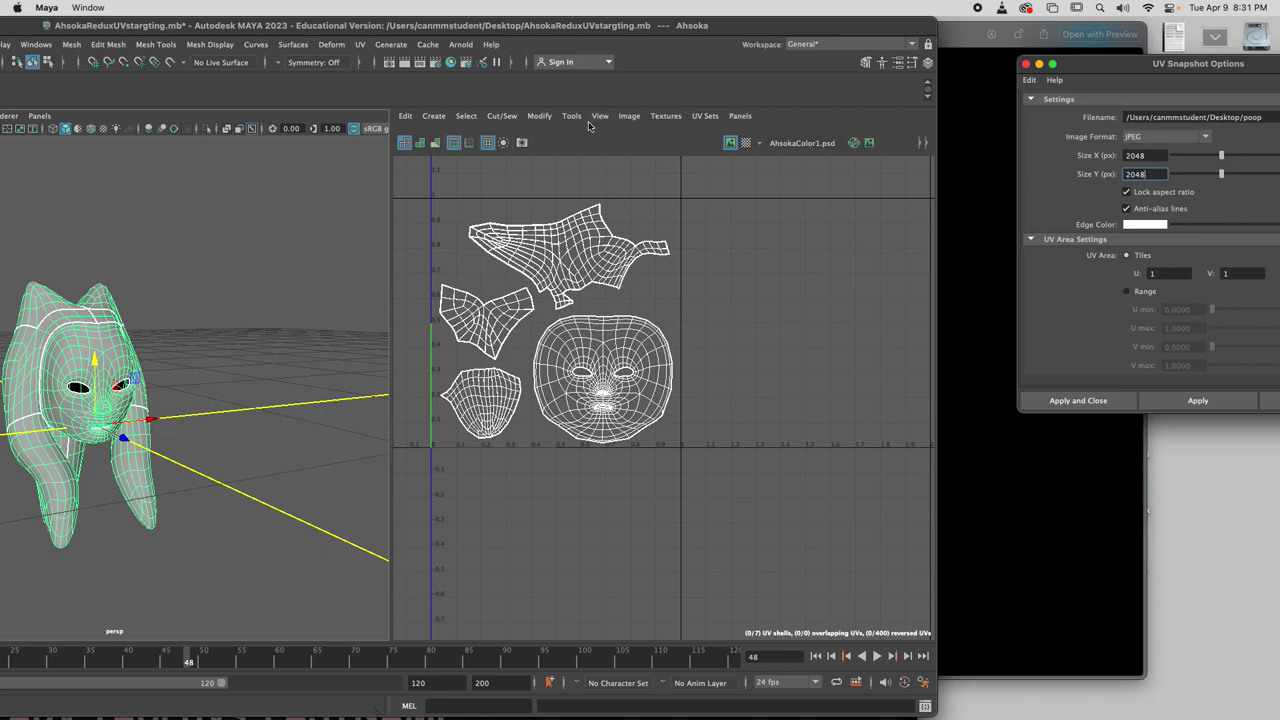
pyautogui.click(629, 116)
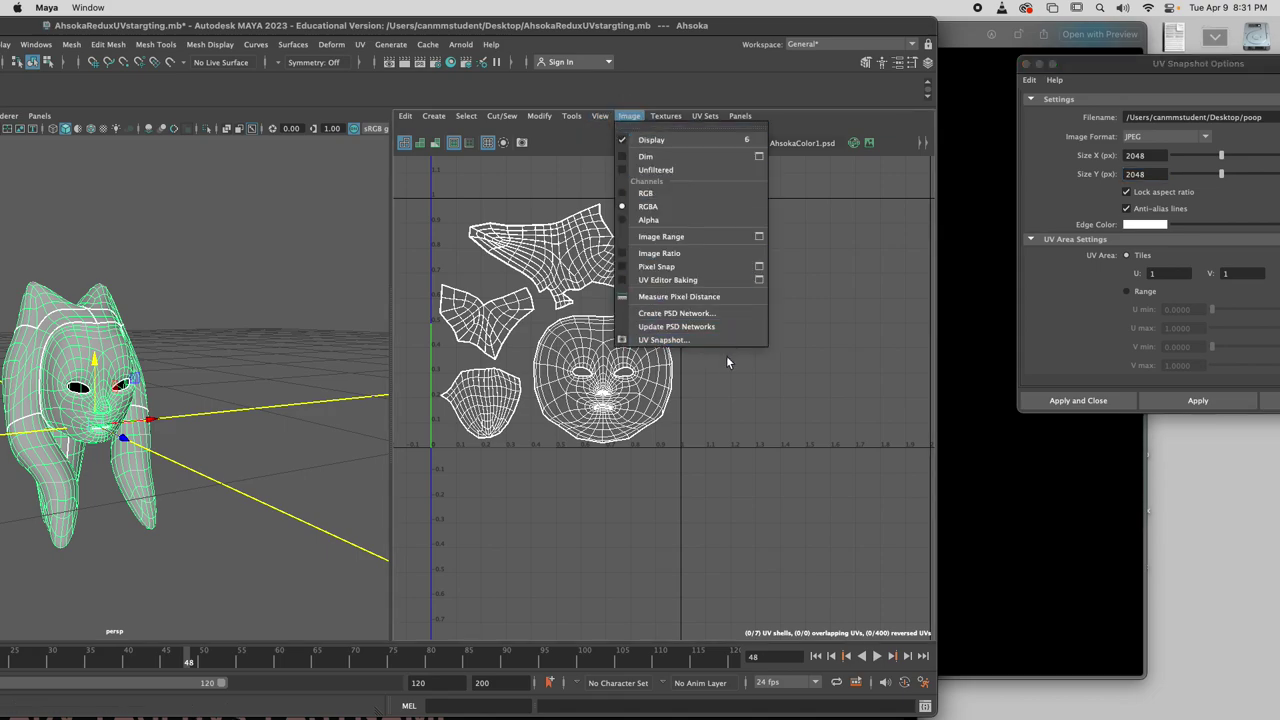
pyautogui.moveTo(1102, 72); pyautogui.dragTo(734, 96)
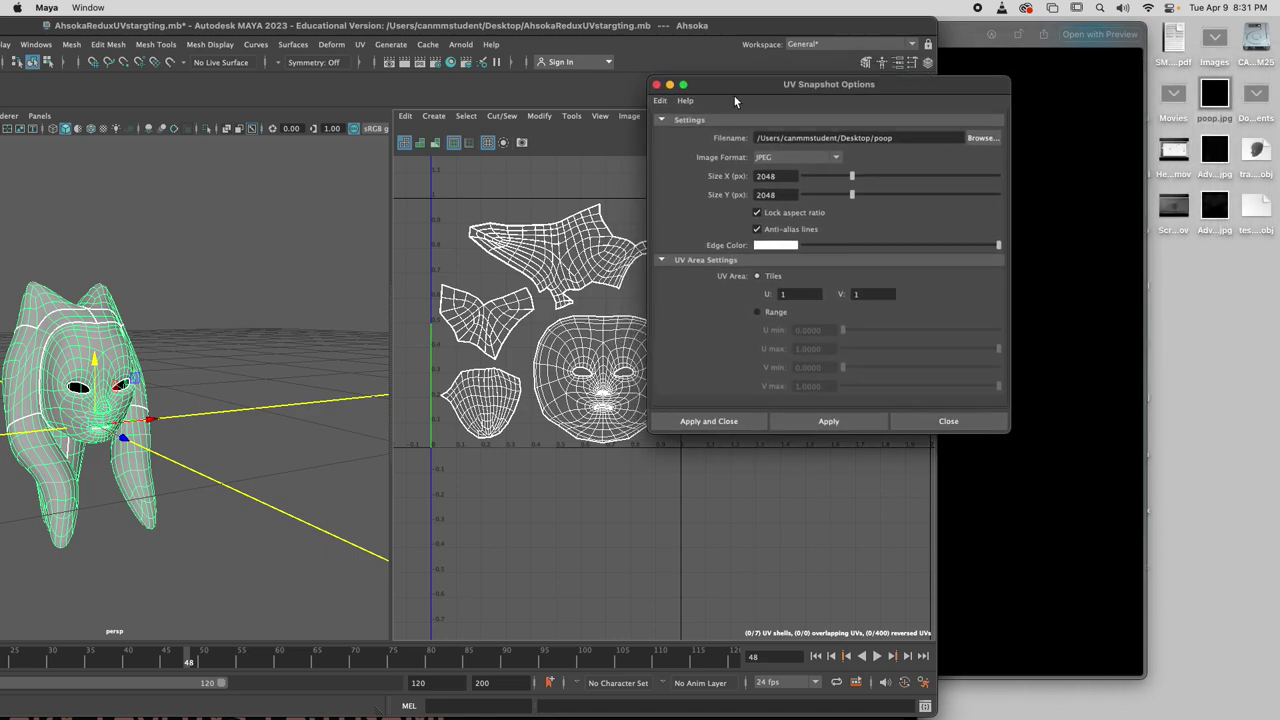
pyautogui.click(843, 428)
pyautogui.click(620, 395)
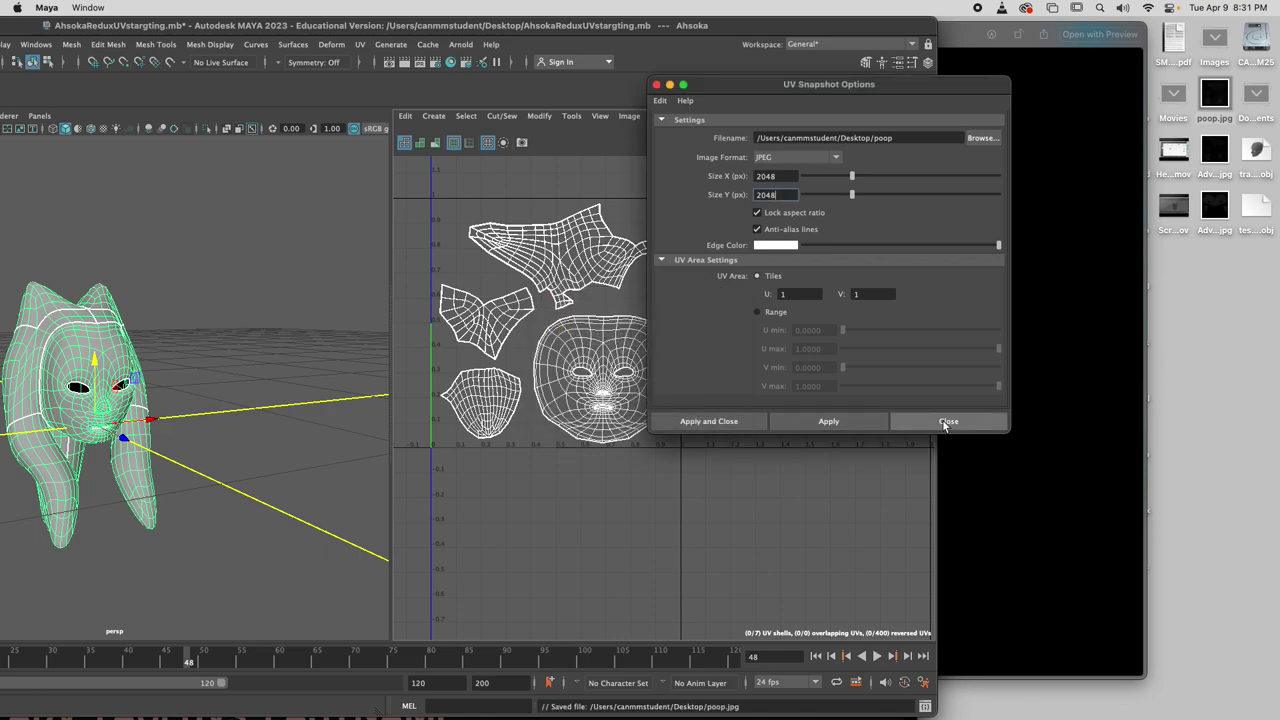
pyautogui.click(946, 421)
pyautogui.click(1222, 93)
pyautogui.press('space')
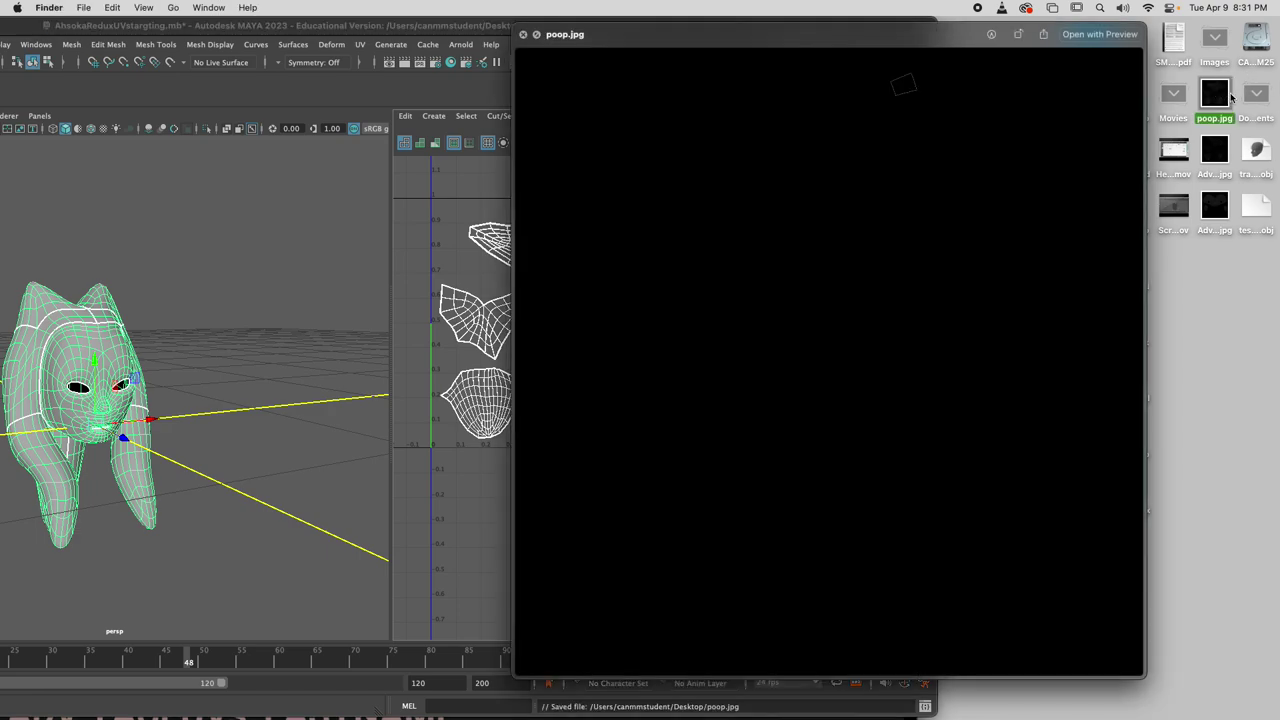
pyautogui.press('Down')
pyautogui.press('Down')
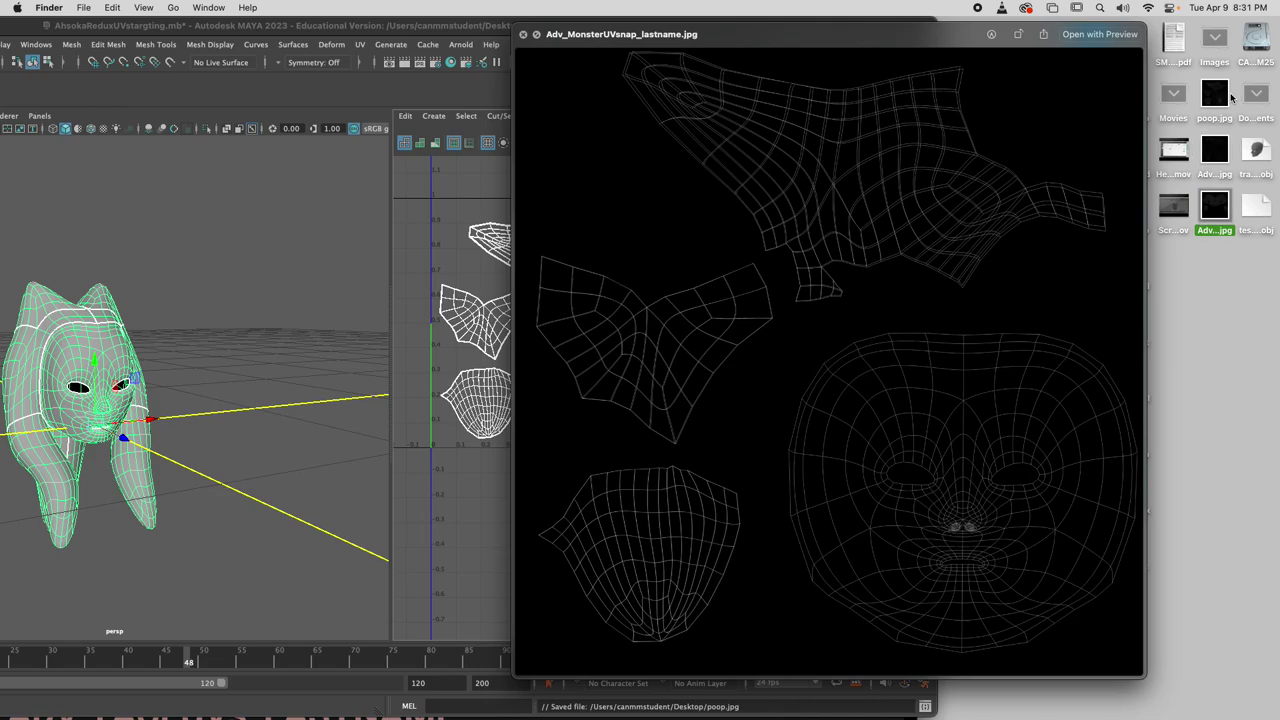
pyautogui.press('Up')
pyautogui.press('Up')
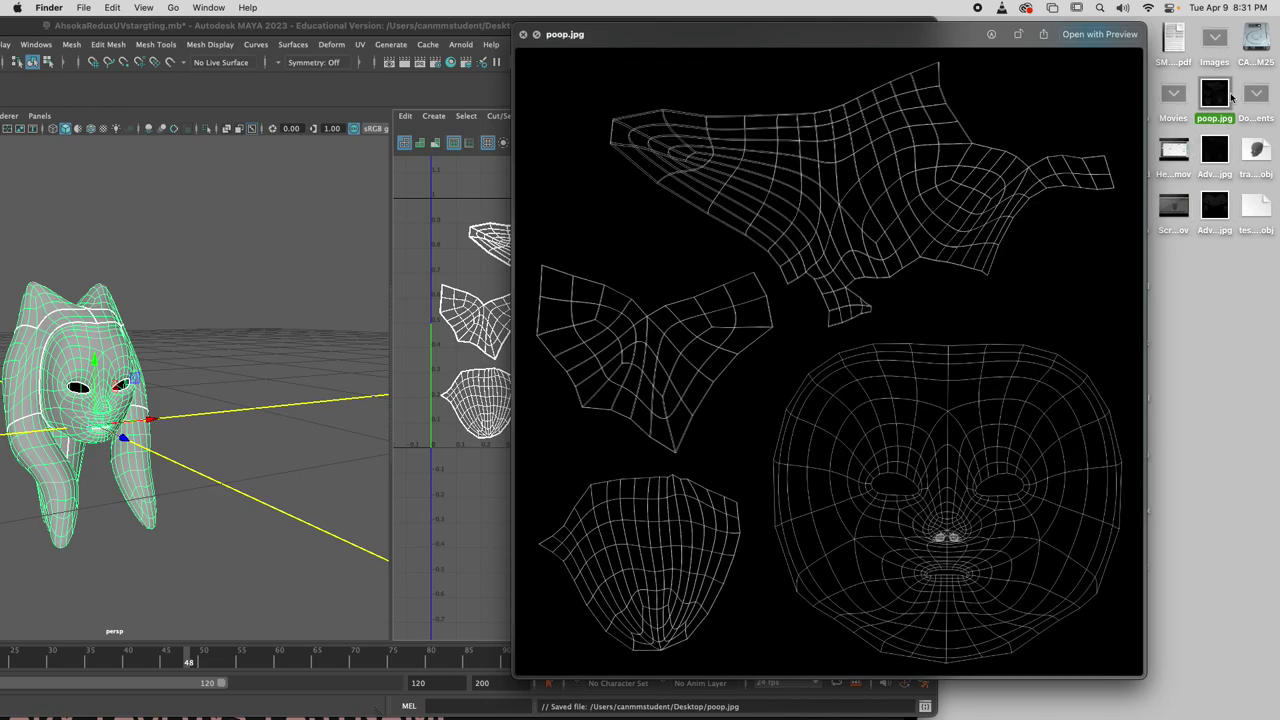
pyautogui.press('Down')
pyautogui.press('Down')
pyautogui.press('Up')
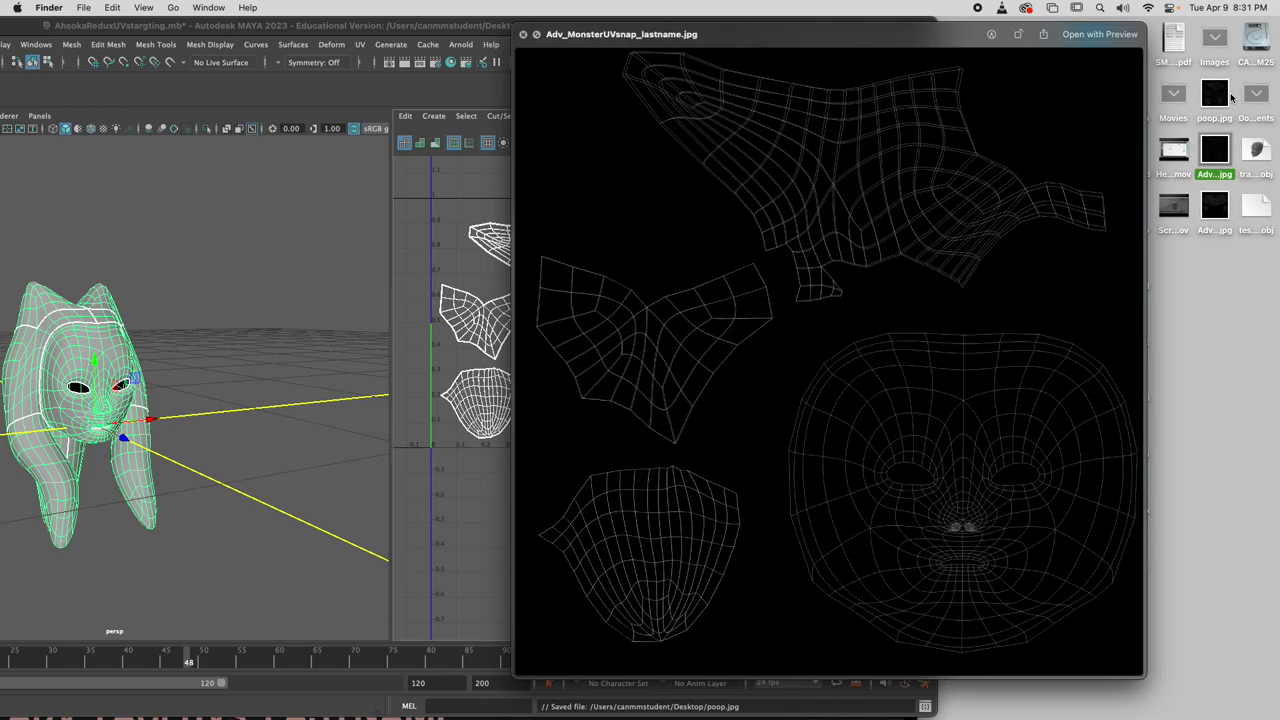
pyautogui.press('Up')
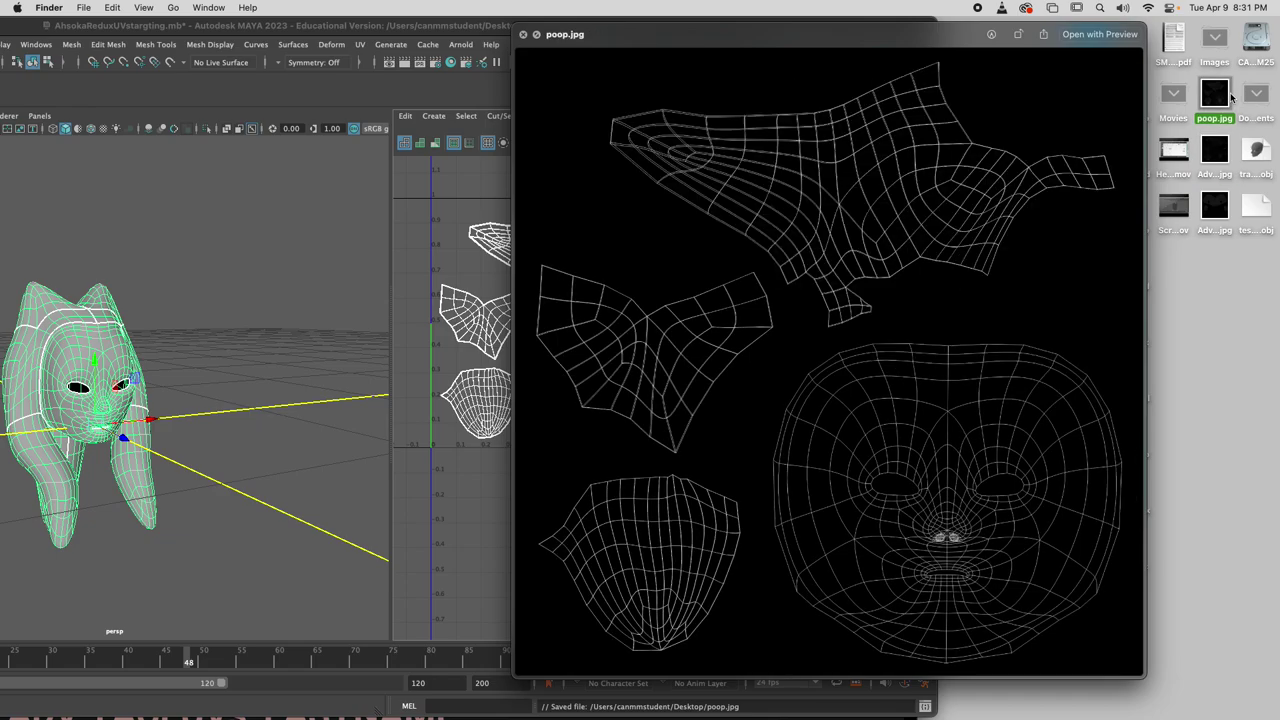
pyautogui.press('space')
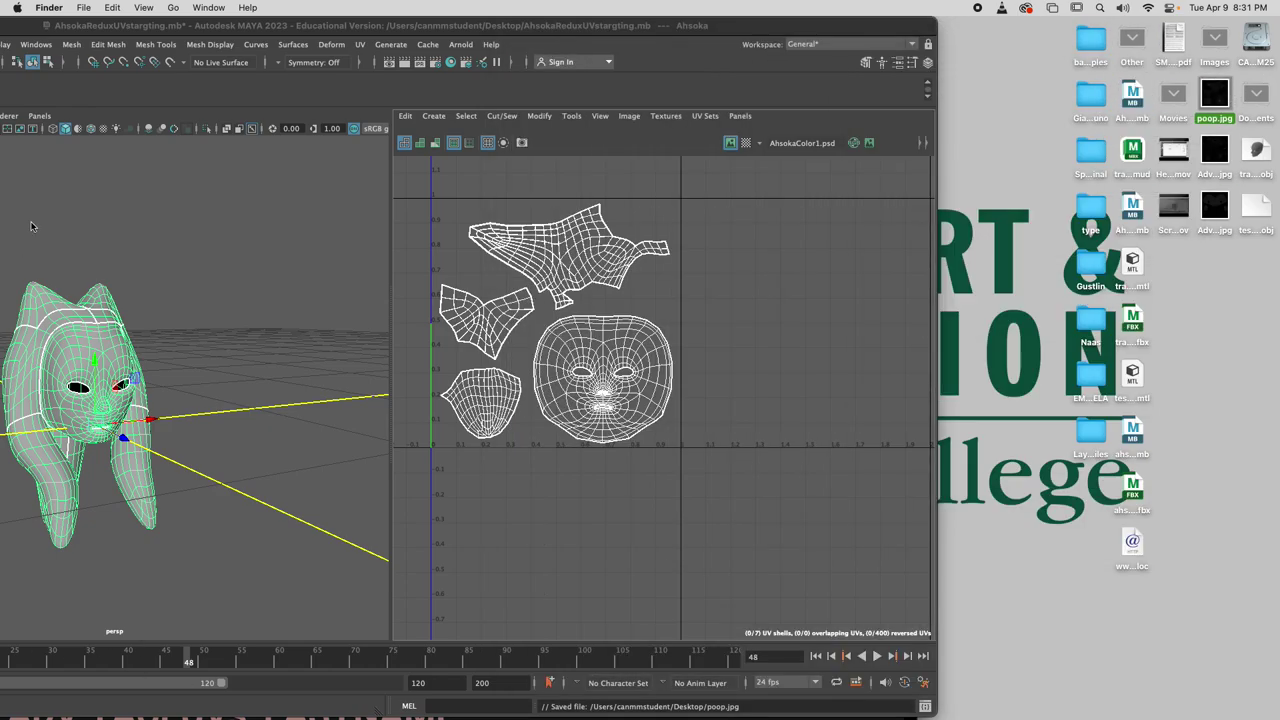
# Select the face UV shell and scale it down slightly around its centre.
pyautogui.rightClick(75, 302)
pyautogui.click(140, 301)
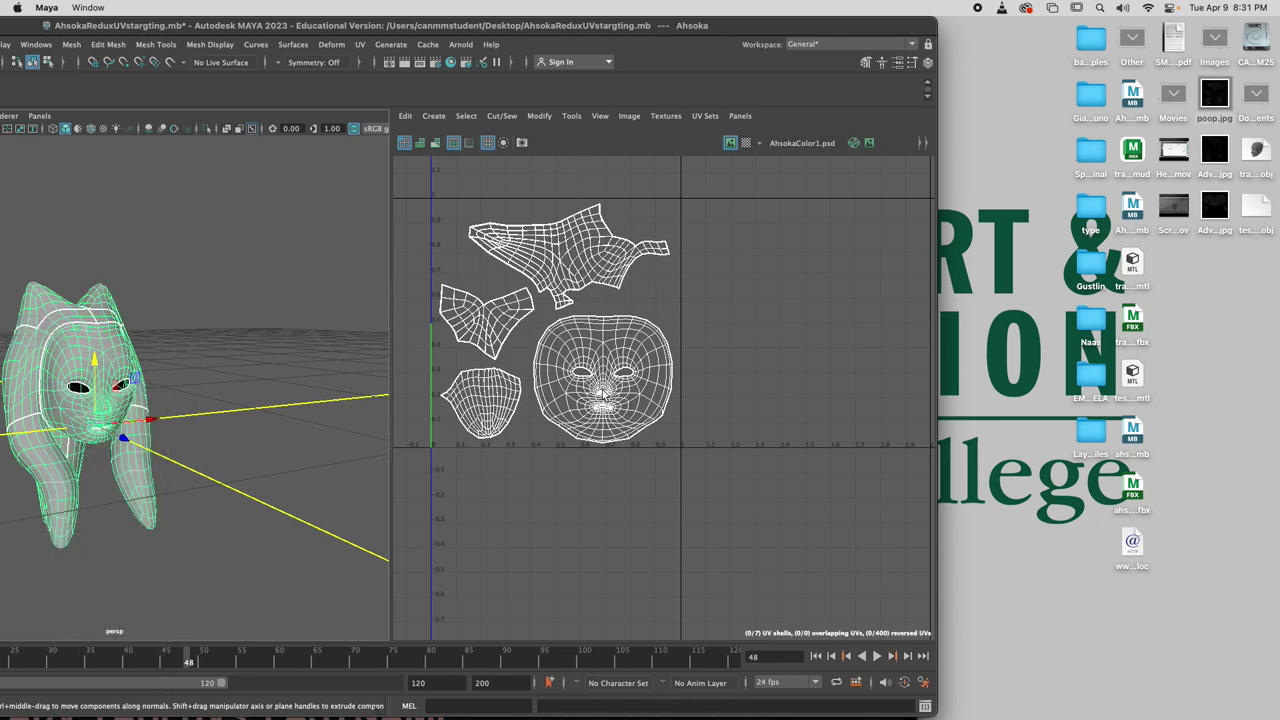
pyautogui.moveTo(530, 25); pyautogui.dragTo(608, 25)
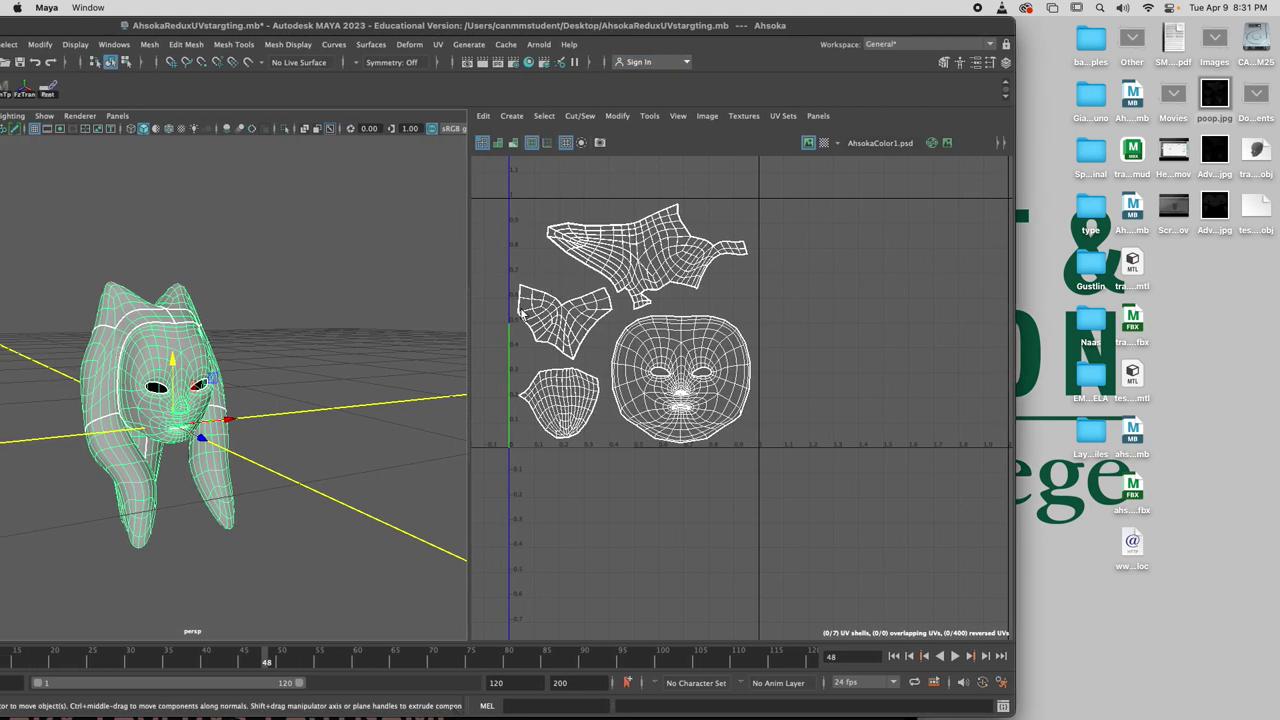
pyautogui.moveTo(686, 349); pyautogui.dragTo(594, 336)
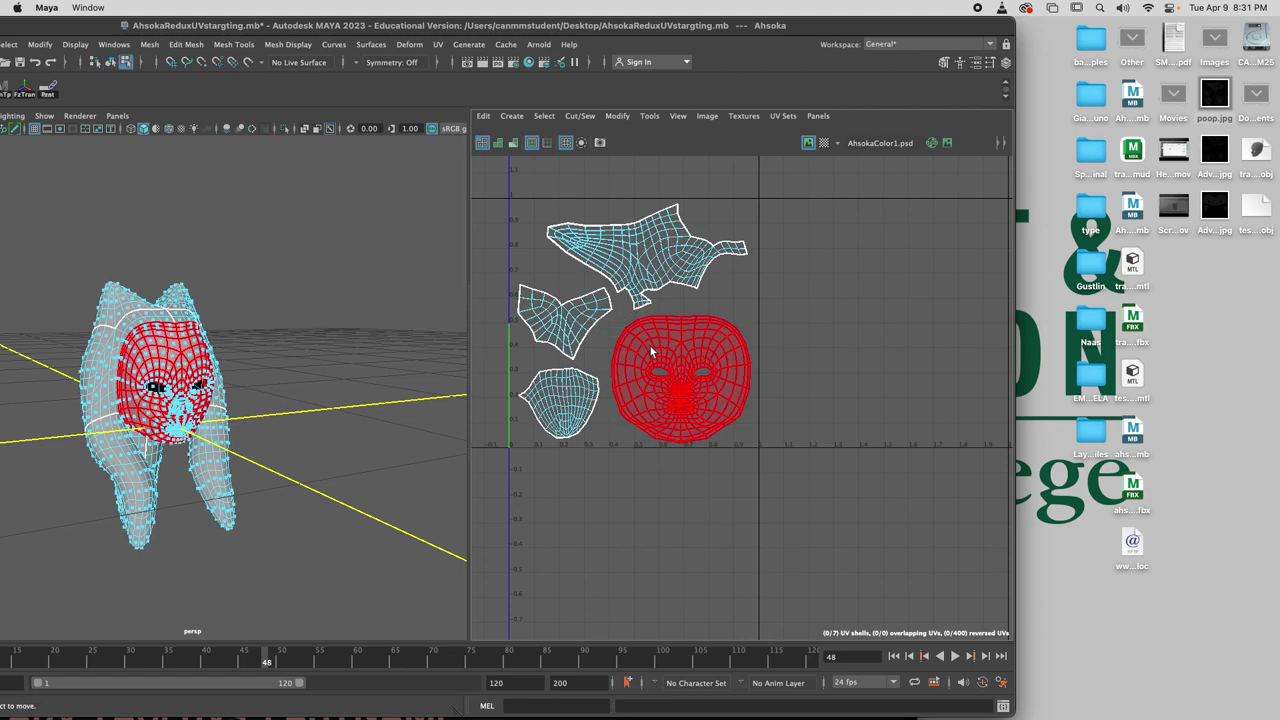
pyautogui.click(673, 352)
pyautogui.press('r')
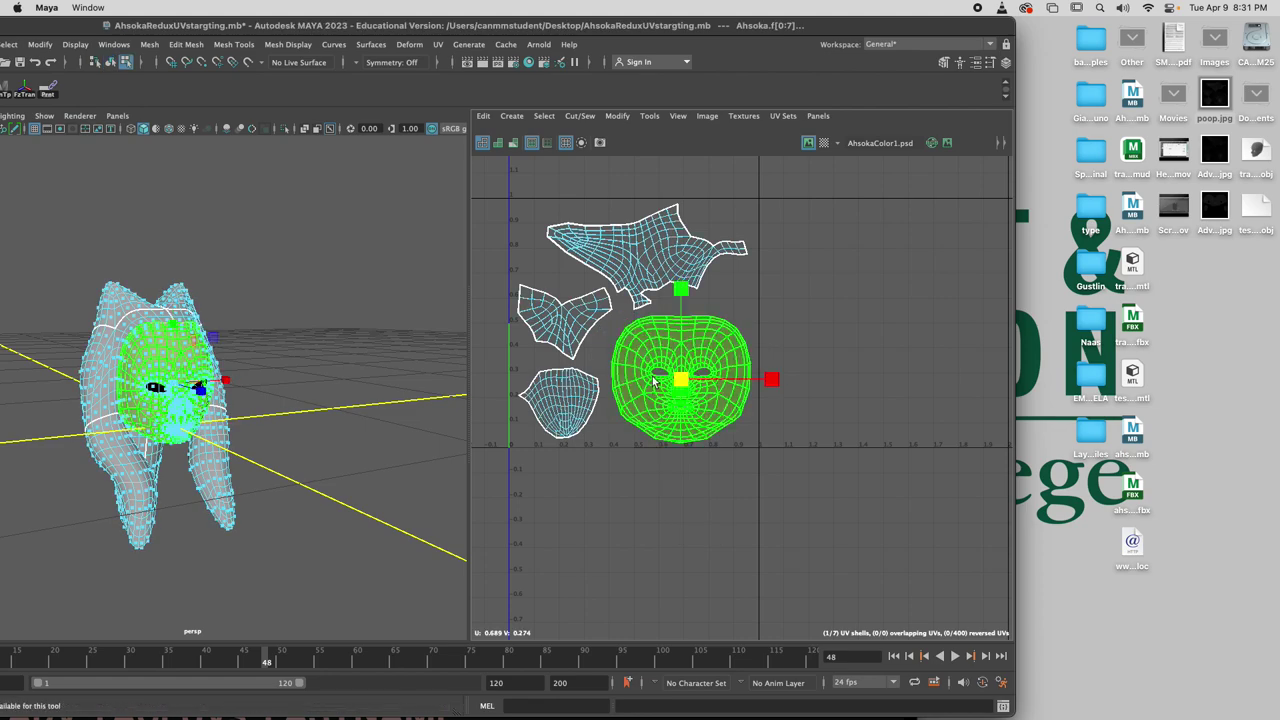
pyautogui.moveTo(680, 384); pyautogui.dragTo(680, 384)
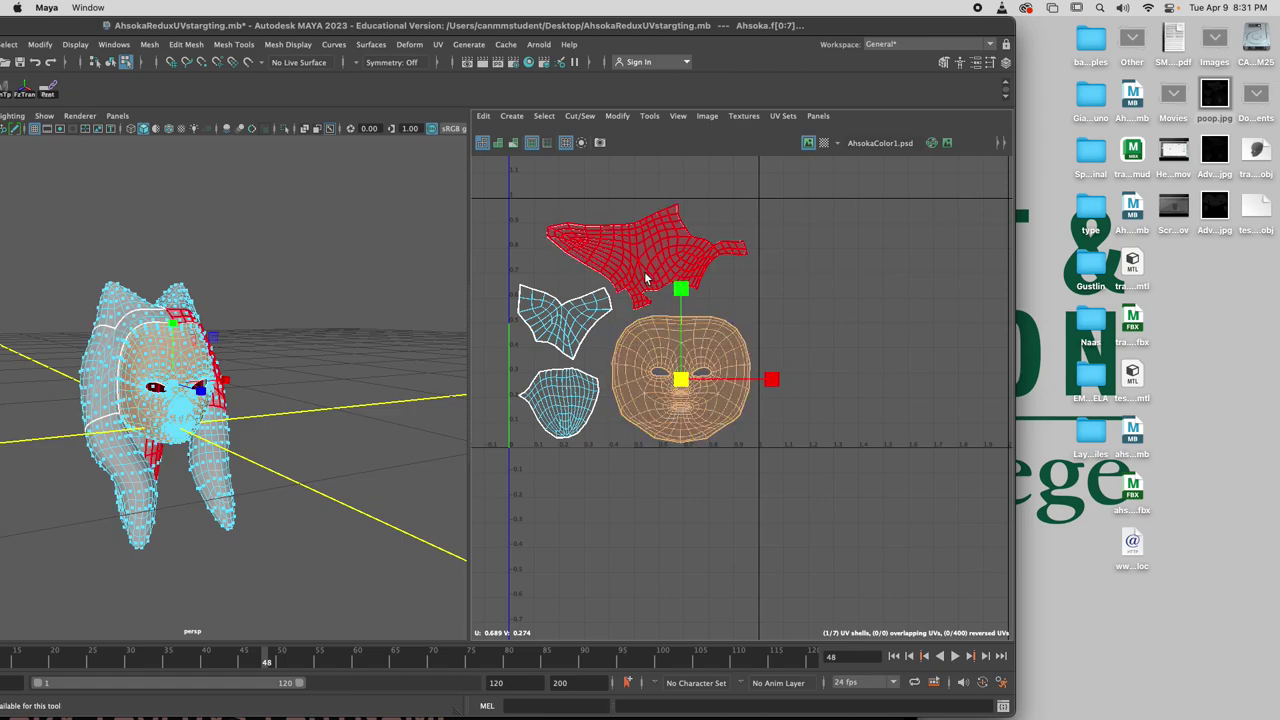
# Return the head mesh to object mode and reselect it.
pyautogui.rightClick(184, 406)
pyautogui.click(252, 305)
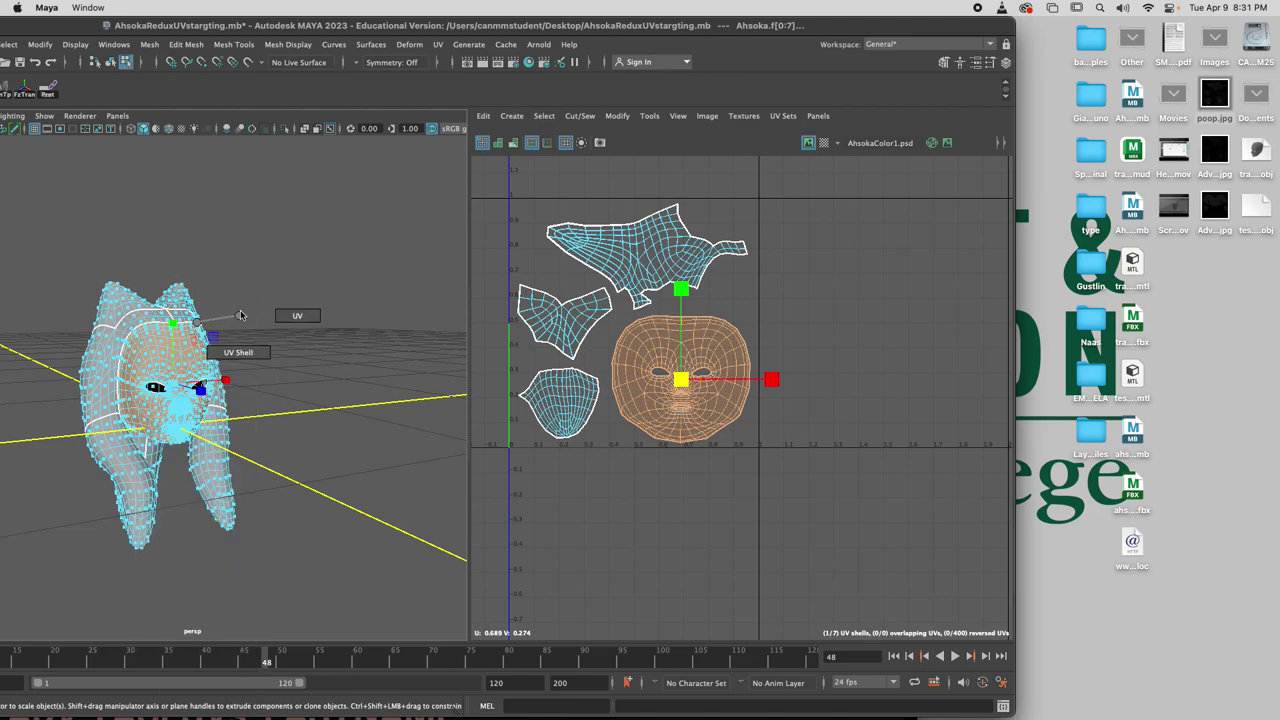
pyautogui.click(180, 347)
pyautogui.rightClick(152, 324)
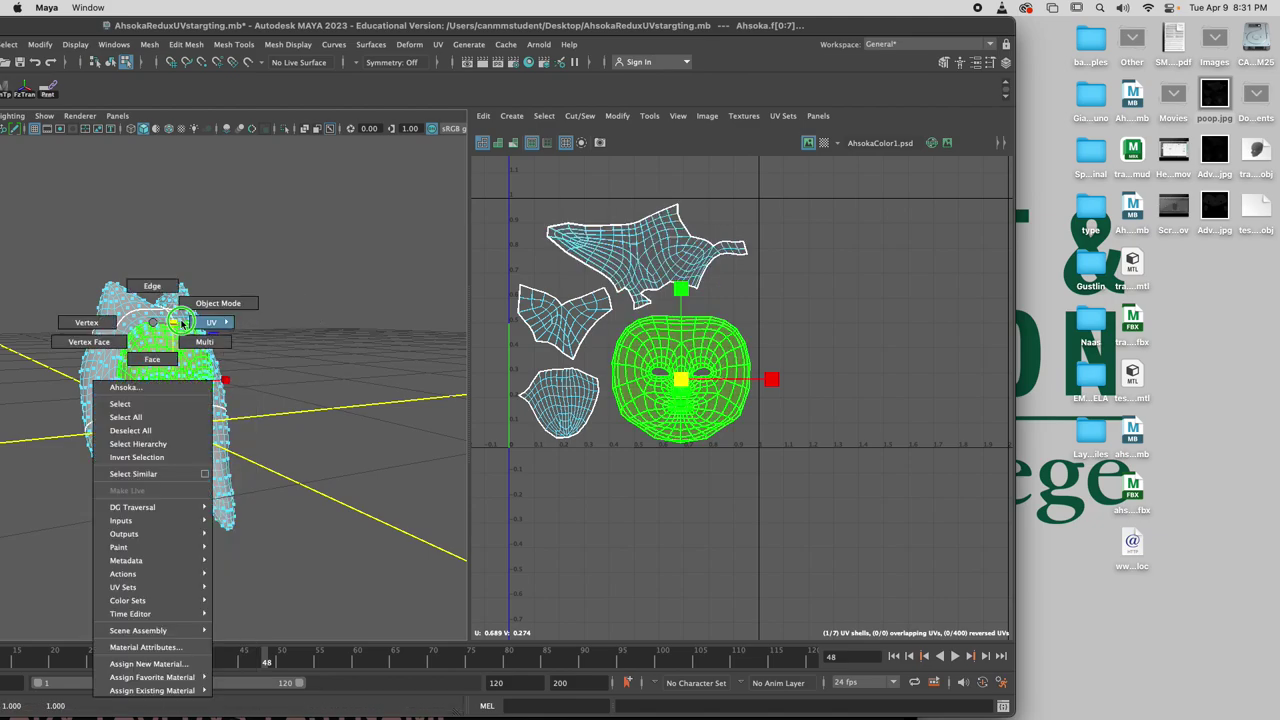
pyautogui.click(198, 303)
pyautogui.click(160, 420)
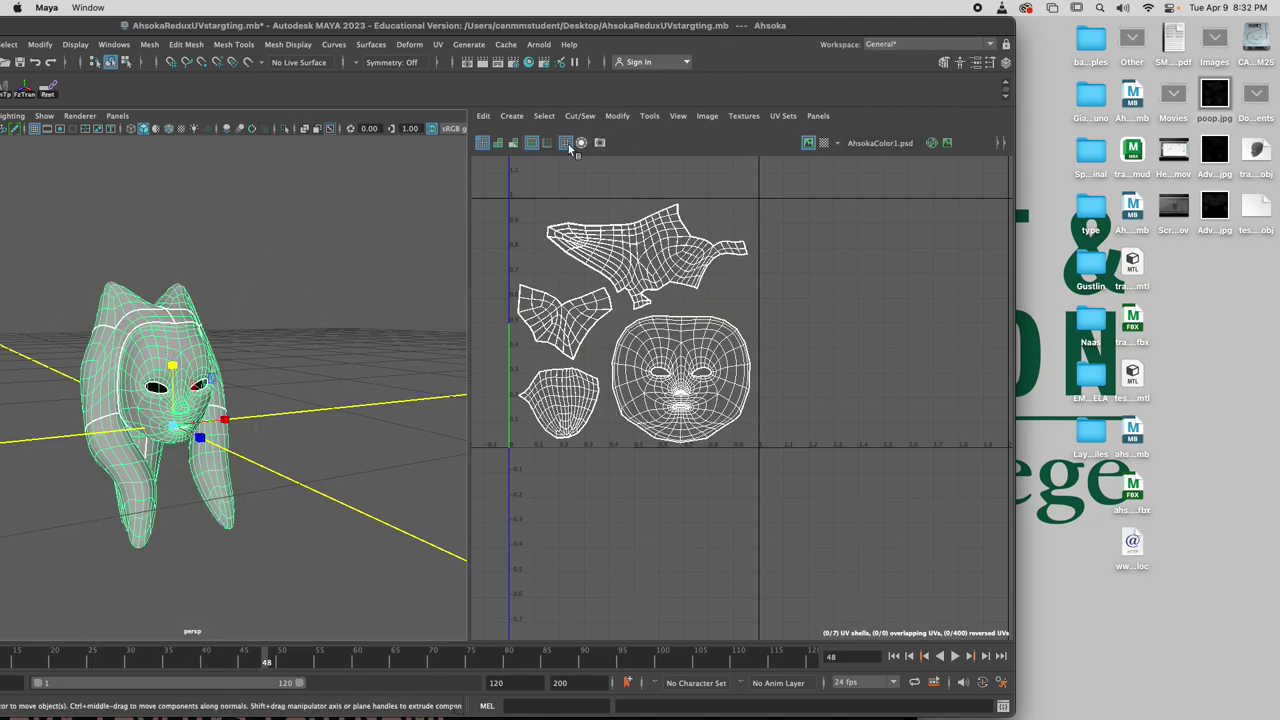
pyautogui.click(711, 115)
# Close the UV Snapshot Options without exporting and preview Adv_HeadUVsnap_lastname.jpg in Quick Look.
pyautogui.click(745, 342)
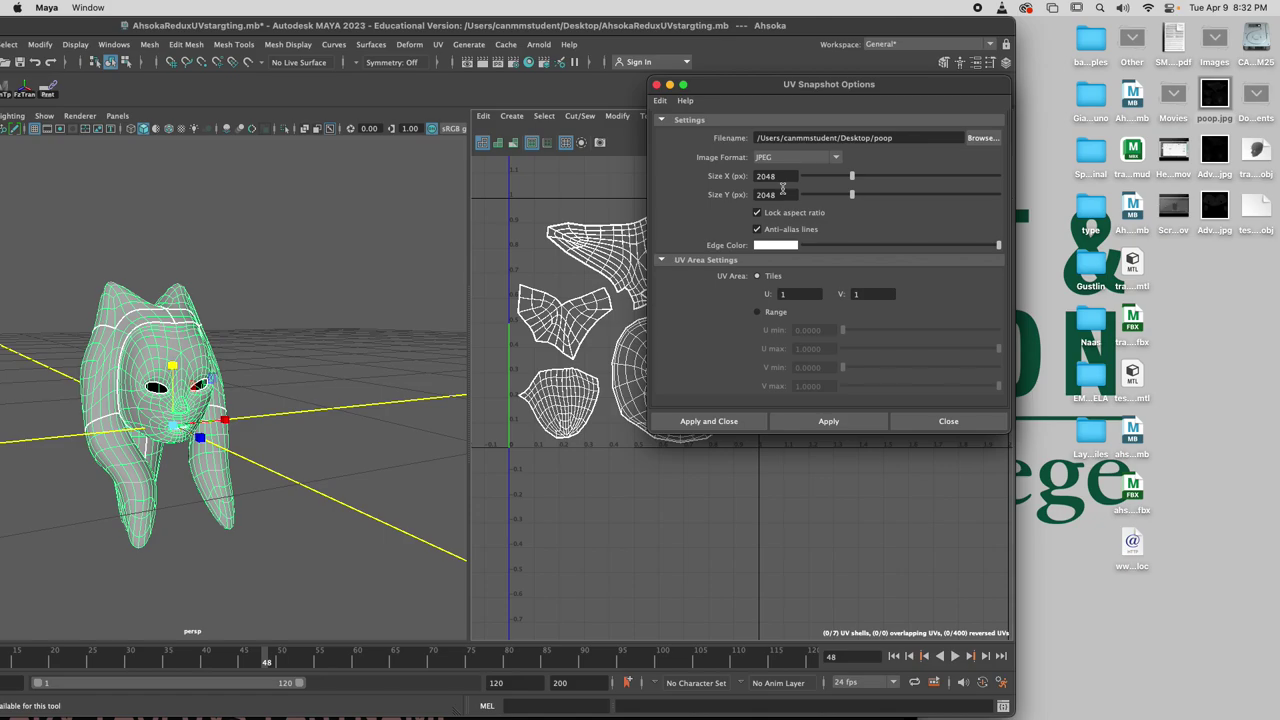
pyautogui.click(967, 426)
pyautogui.click(1215, 230)
pyautogui.press('space')
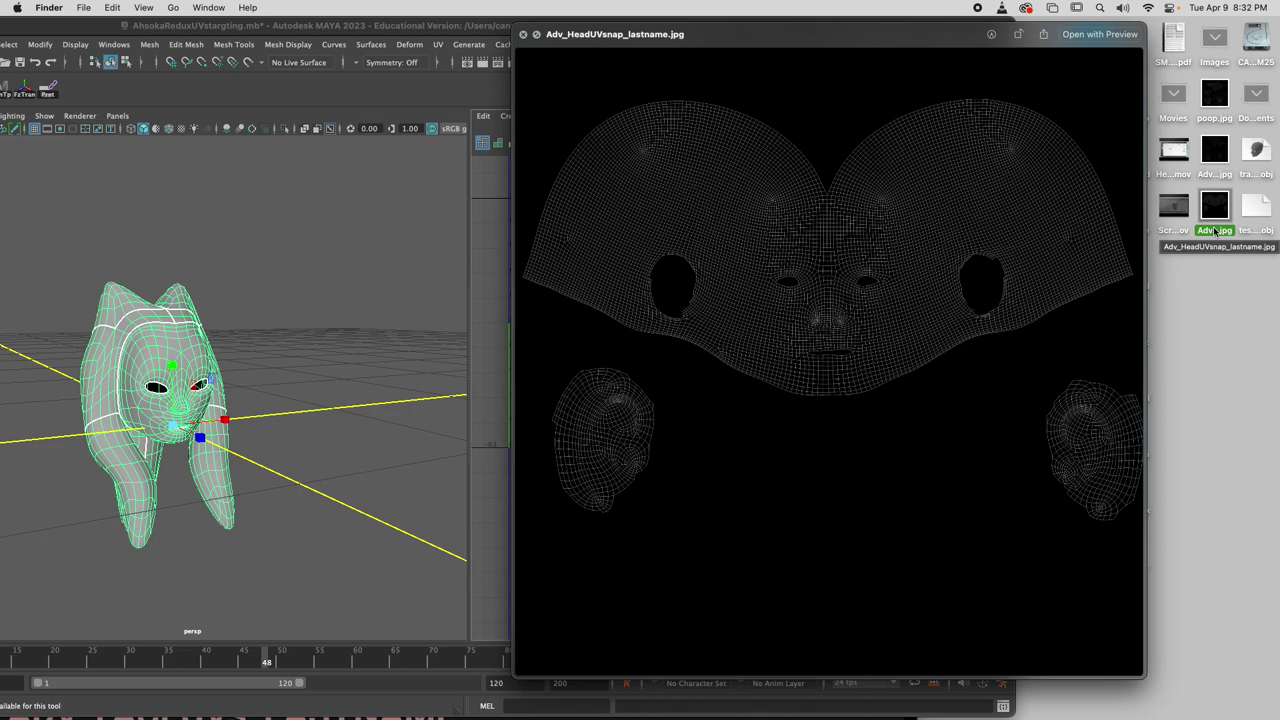
# Compare the monster snapshot and poop.jpg previews, close Quick Look, and shift Maya right.
pyautogui.click(1215, 150)
pyautogui.click(1214, 96)
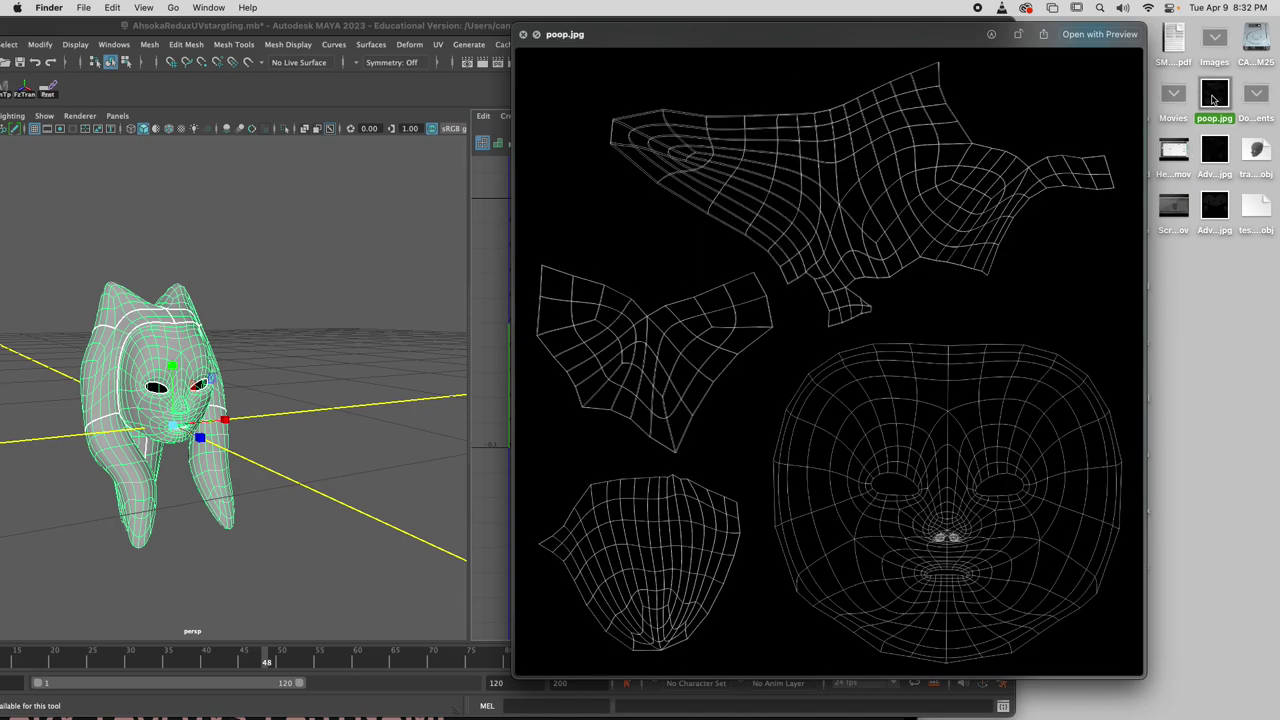
pyautogui.press('space')
pyautogui.moveTo(574, 28); pyautogui.dragTo(785, 6)
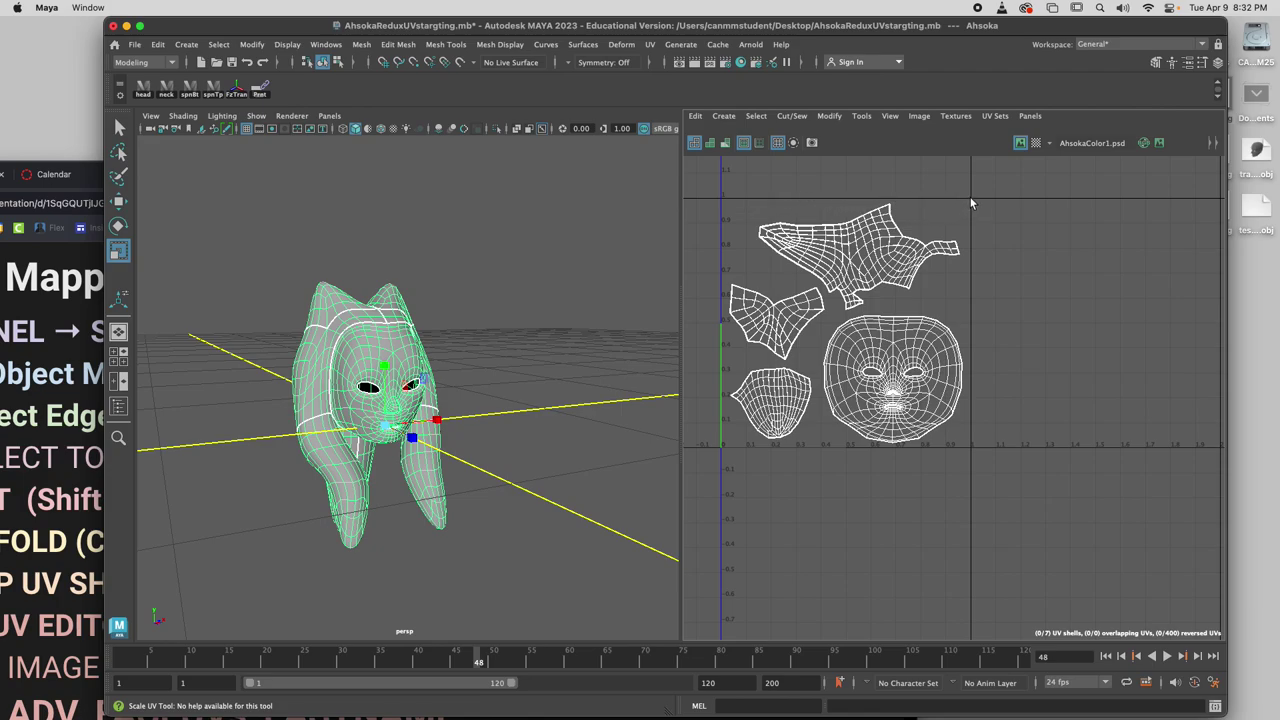
# Open the UV Editor's Image menu and dismiss it without exporting.
pyautogui.click(920, 117)
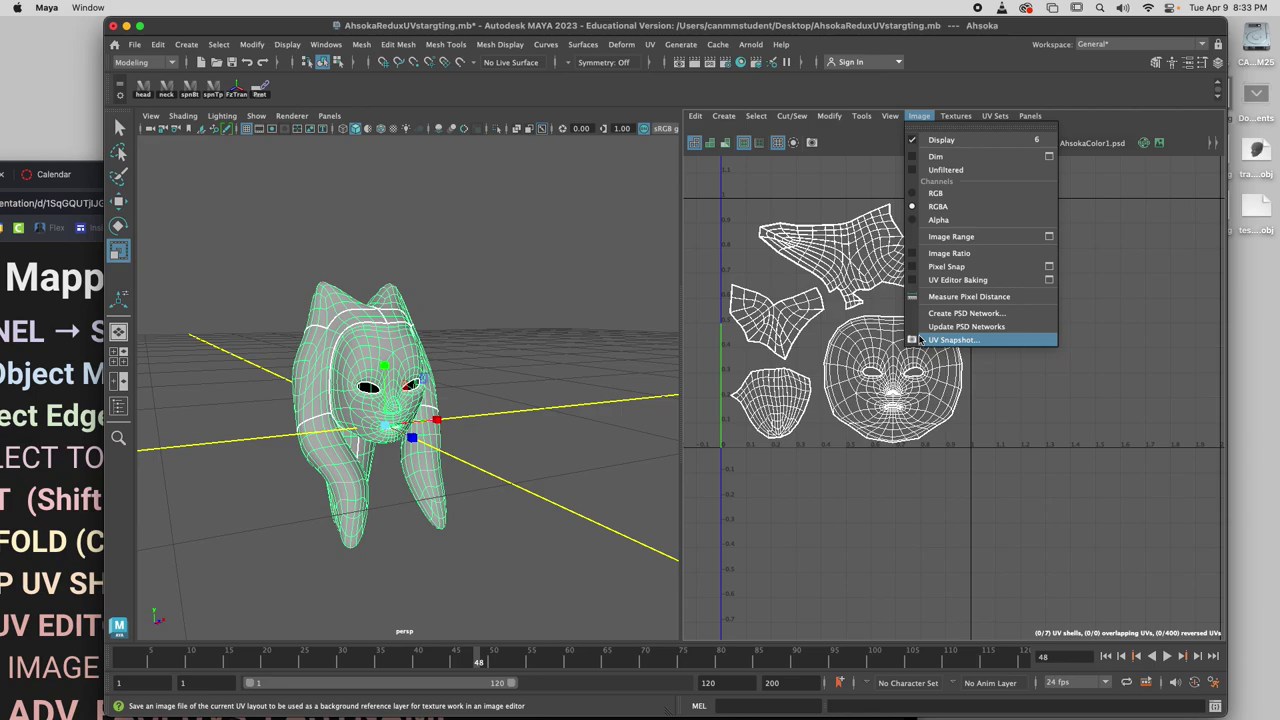
pyautogui.click(798, 558)
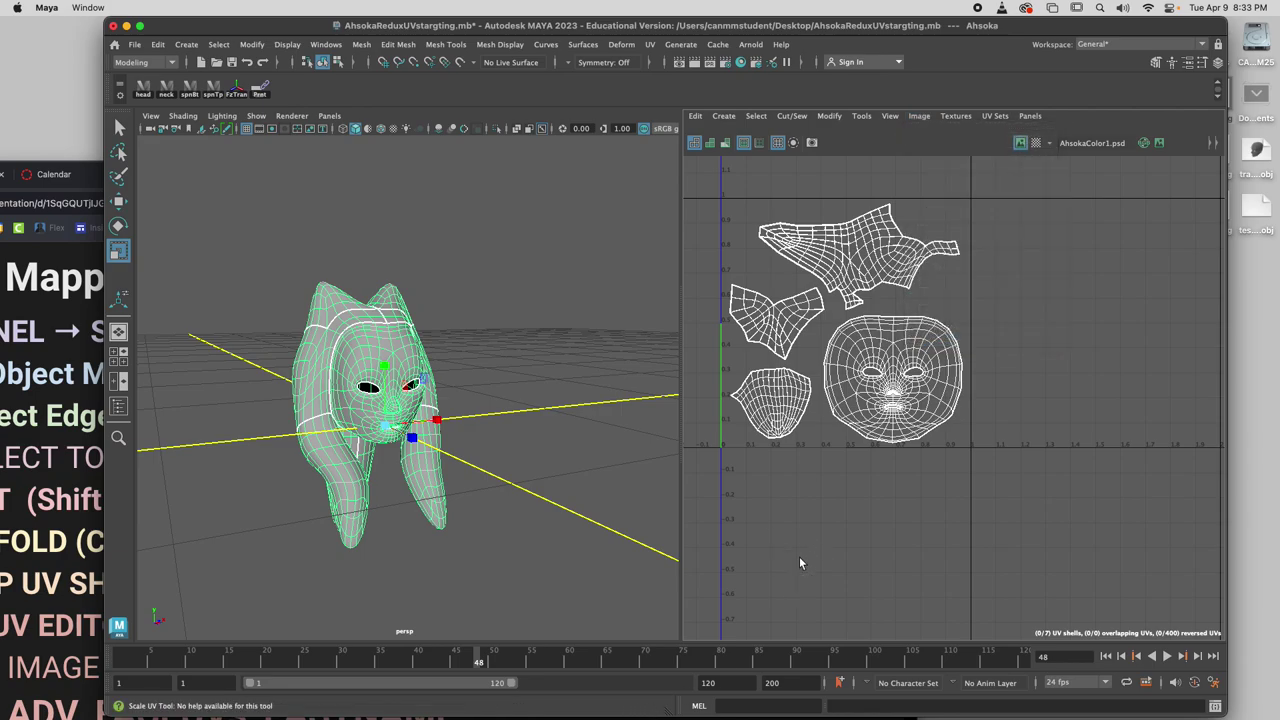
pyautogui.moveTo(527, 700)
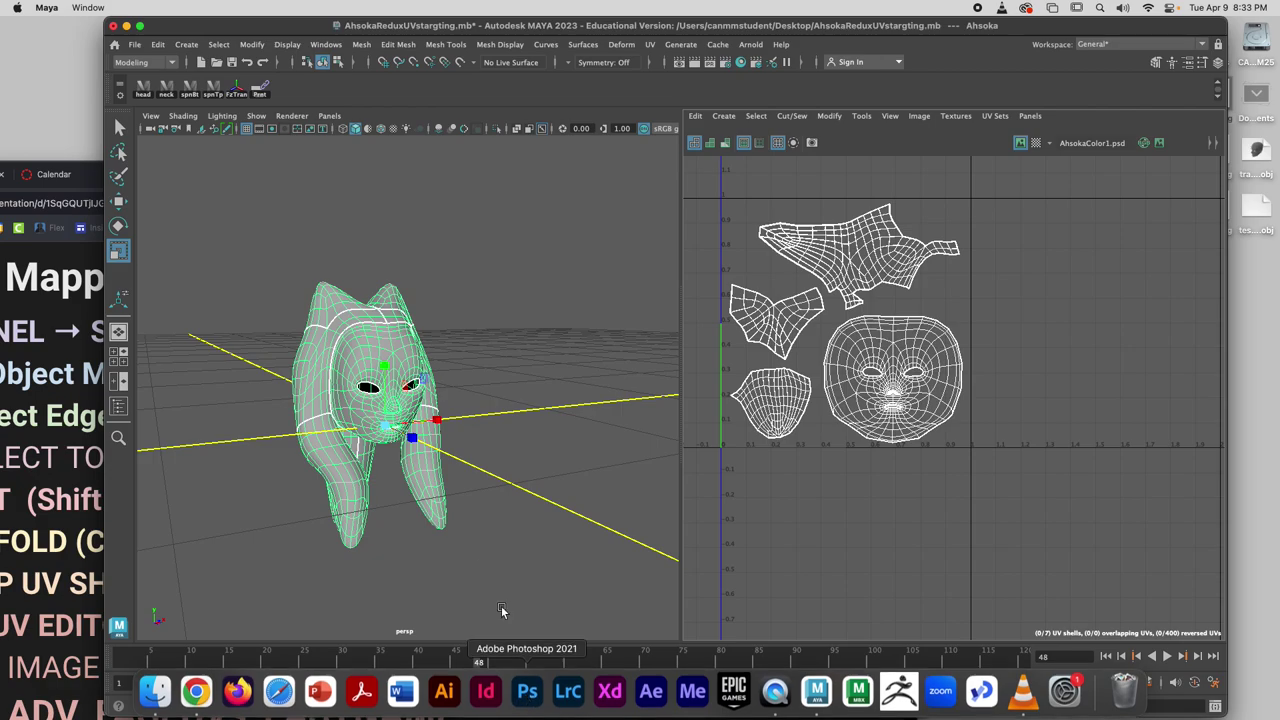
pyautogui.moveTo(549, 718)
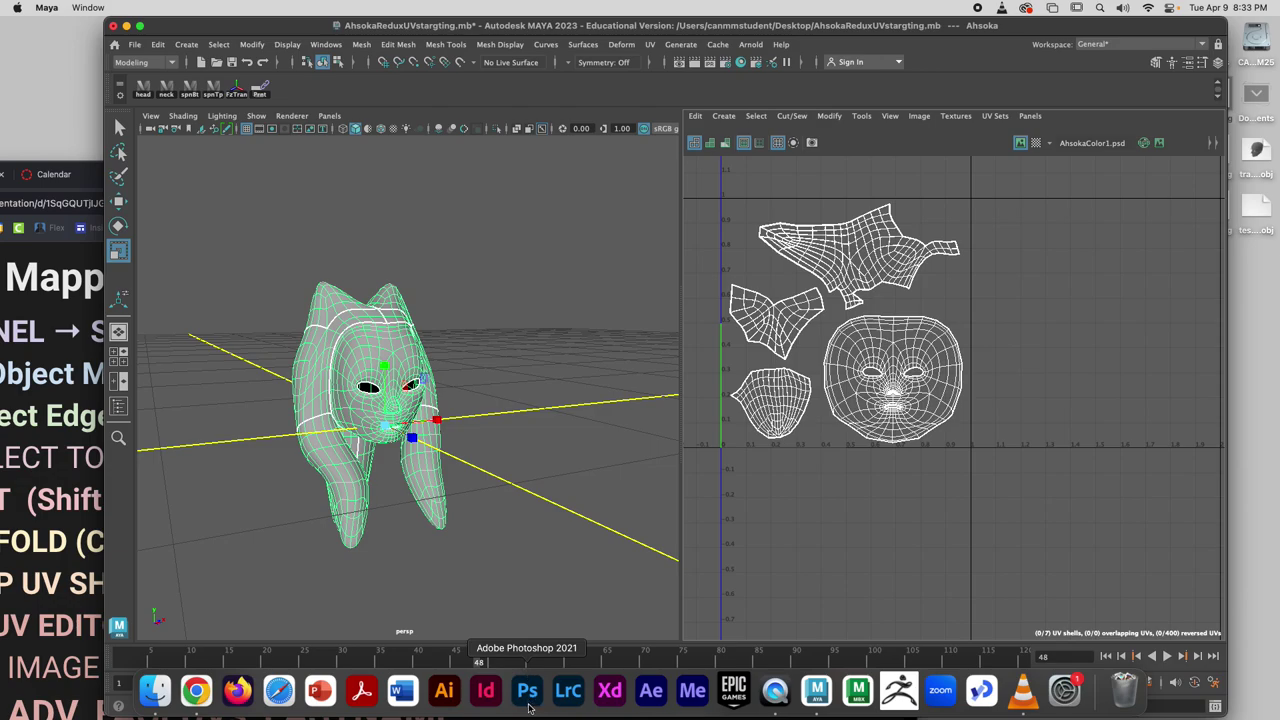
# Bring the Maya UV Mapping slide forward and move the browser so the whole slide shows.
pyautogui.click(95, 300)
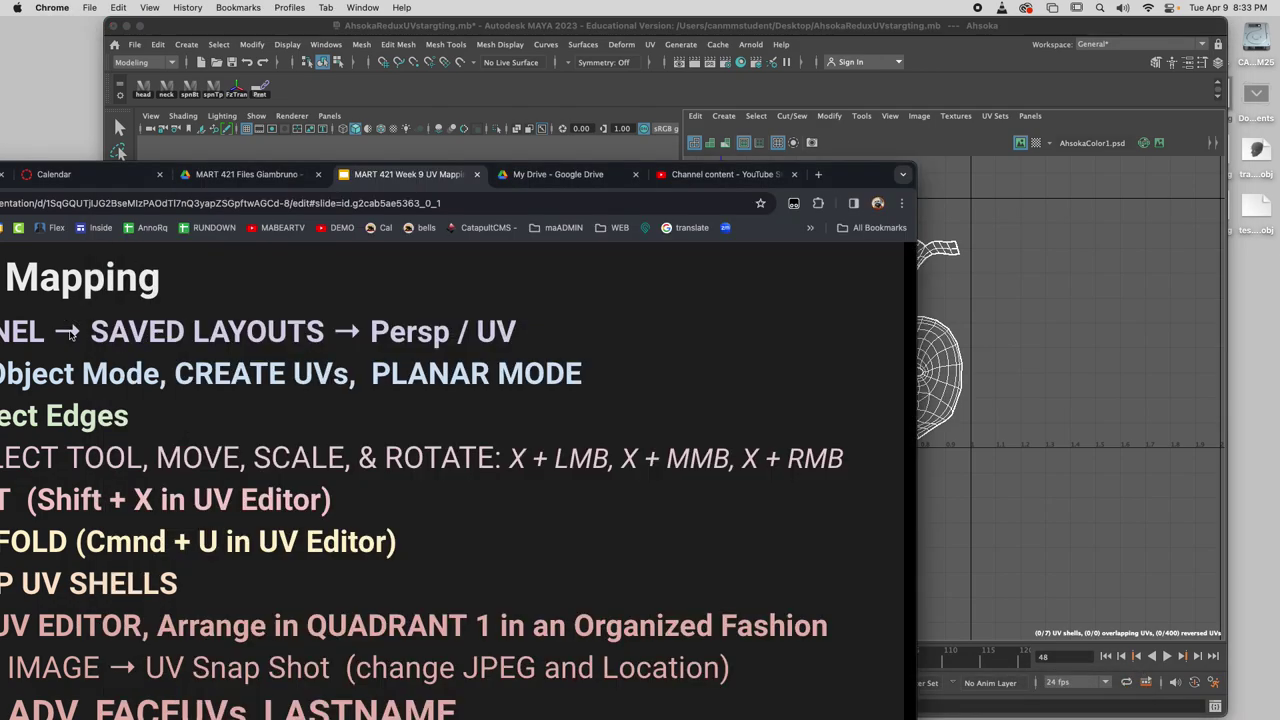
pyautogui.moveTo(862, 178); pyautogui.dragTo(1025, 34)
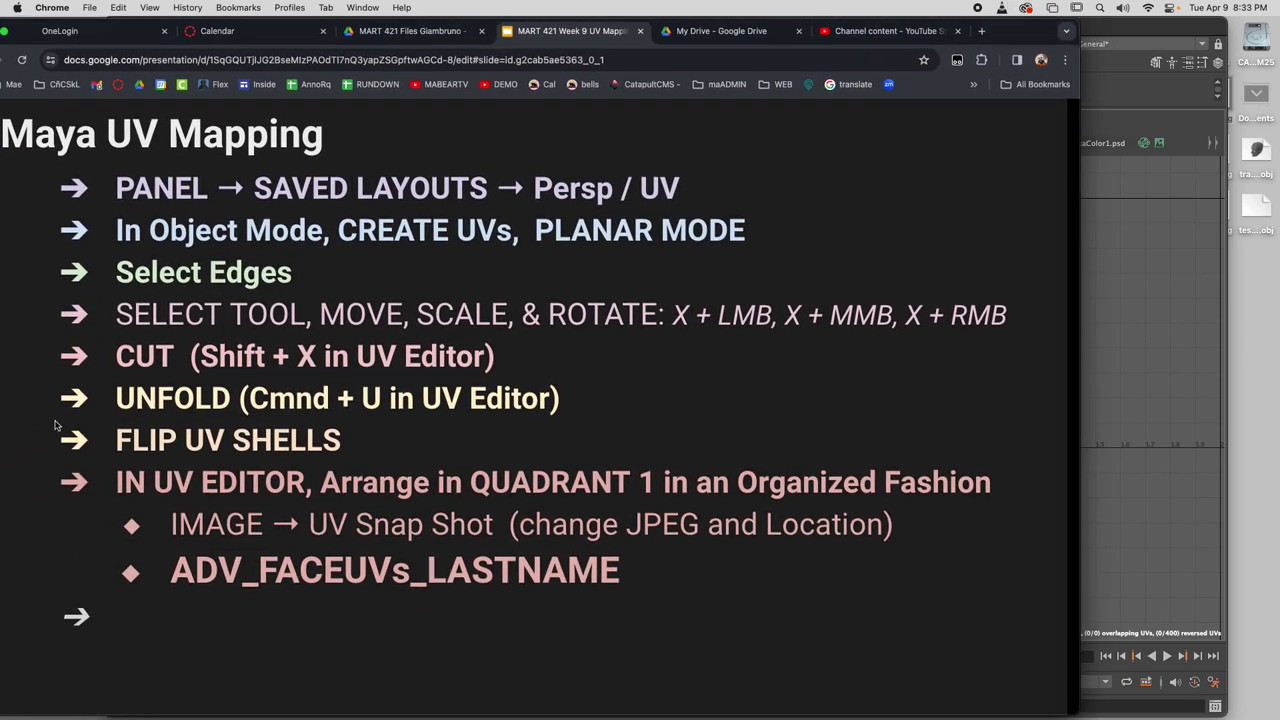
pyautogui.moveTo(320, 705)
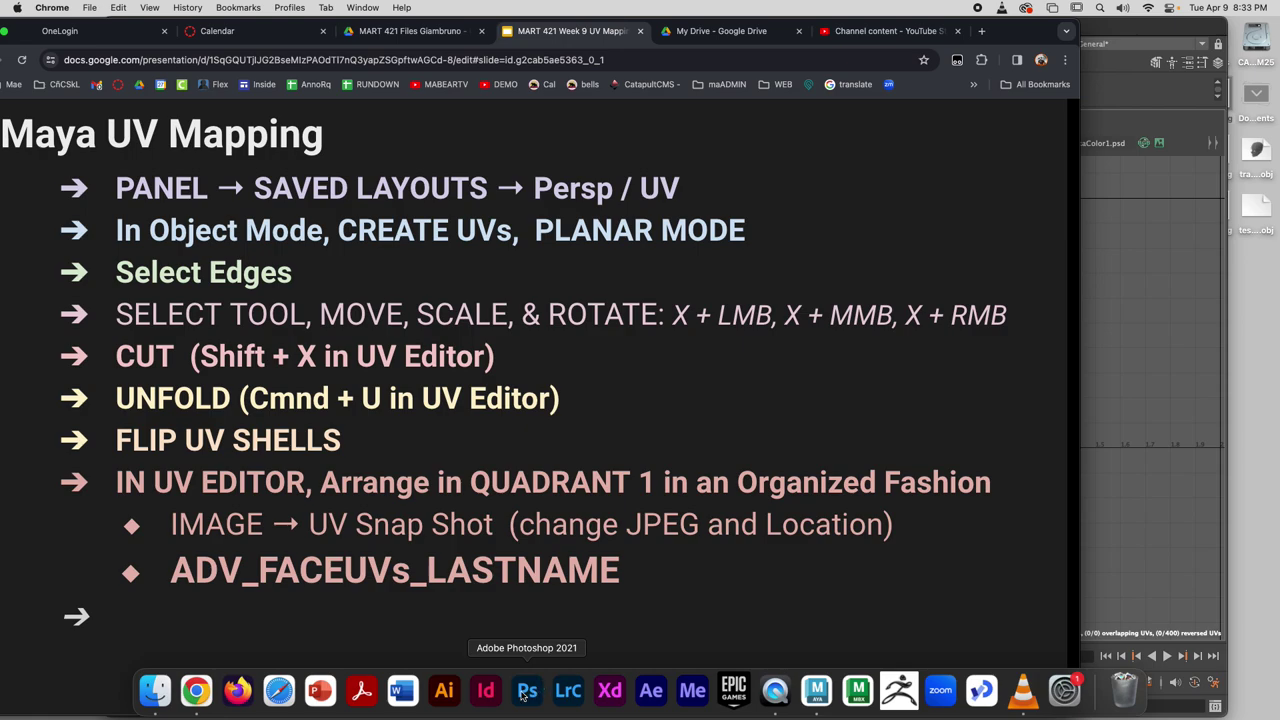
# Launch Adobe Photoshop 2021 and reposition and resize its Home window.
pyautogui.click(528, 696)
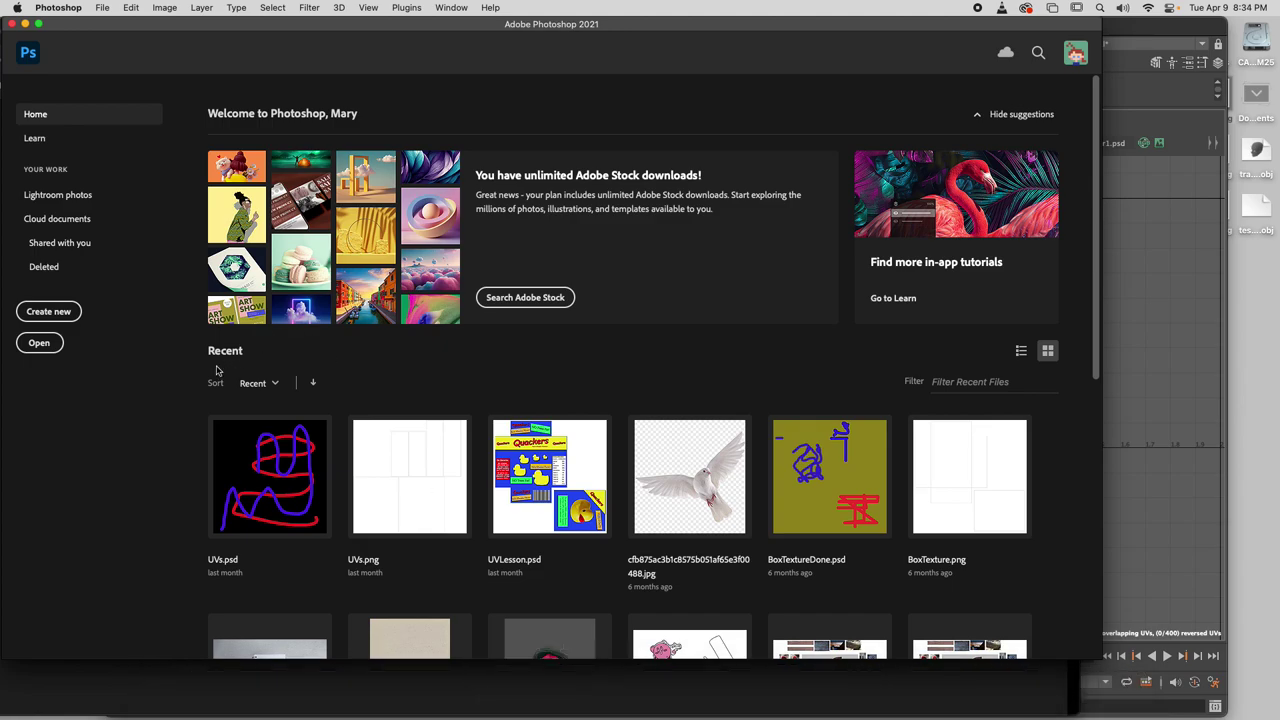
pyautogui.moveTo(399, 28); pyautogui.dragTo(456, 17)
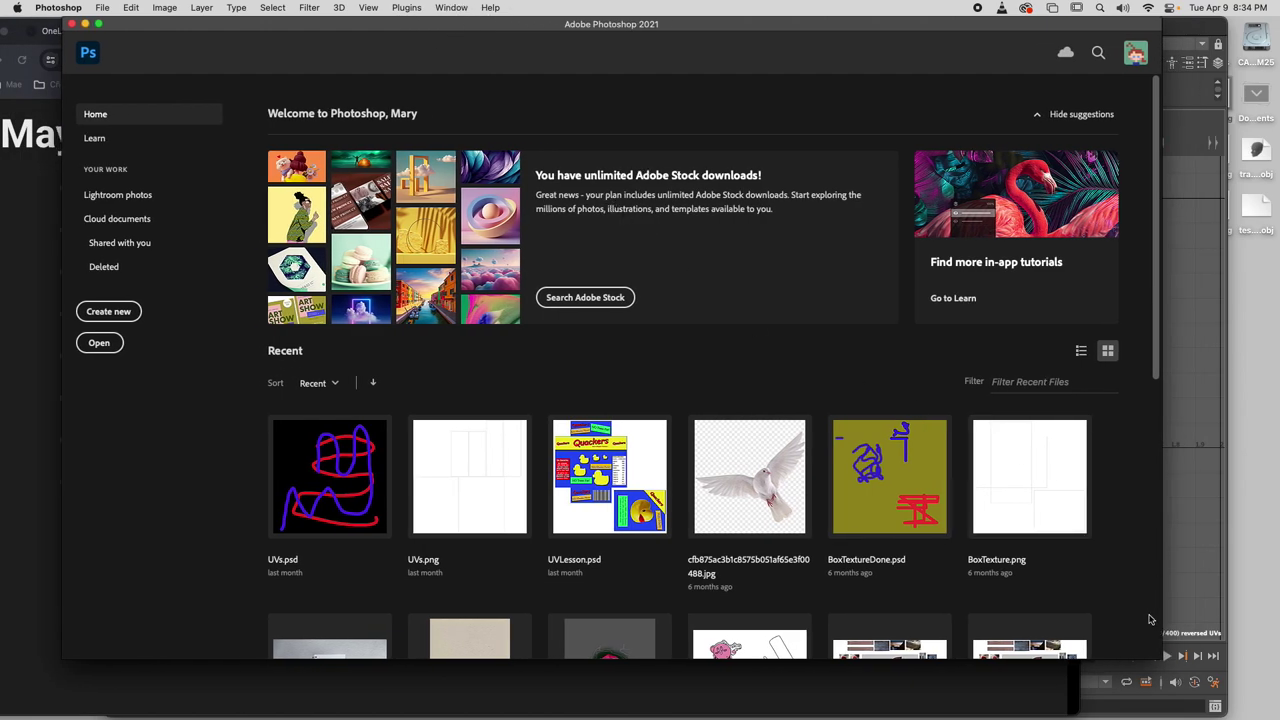
pyautogui.moveTo(1158, 657); pyautogui.dragTo(1103, 688)
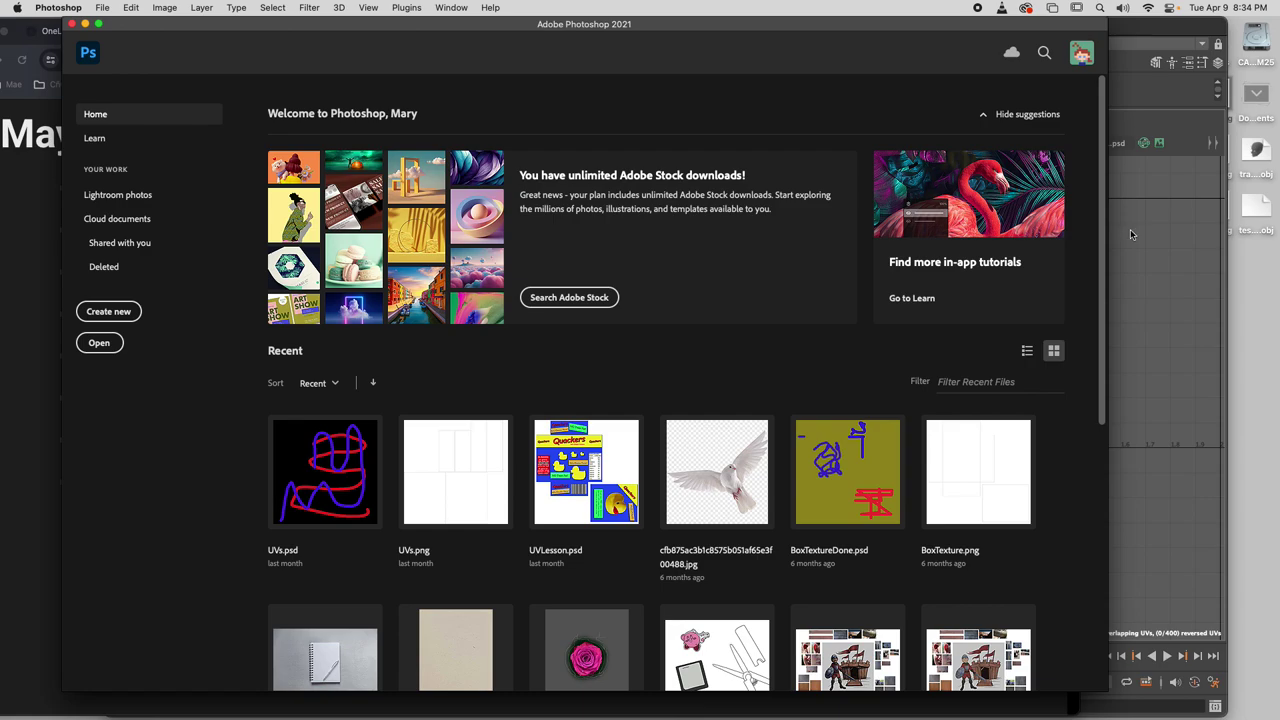
# Dismiss the Adobe account sign-in page and bring Maya's UV layout back in front.
pyautogui.click(1082, 55)
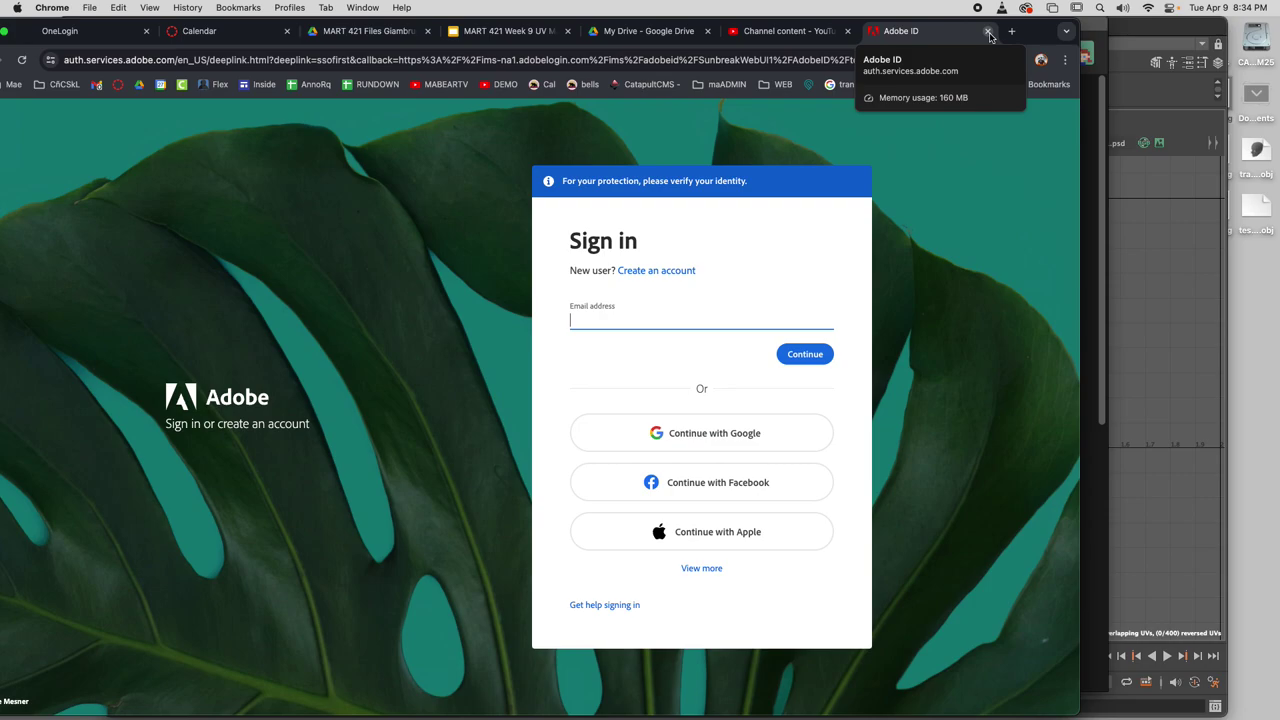
pyautogui.click(987, 33)
pyautogui.click(1092, 28)
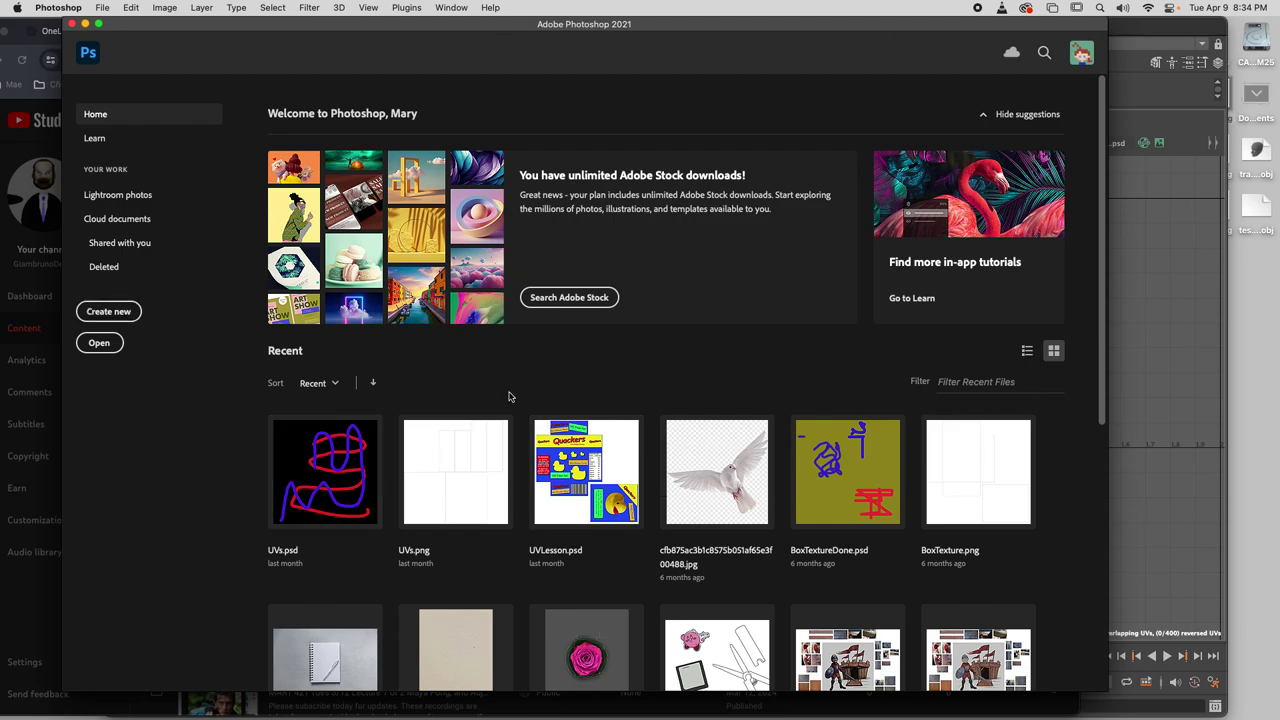
pyautogui.click(1147, 25)
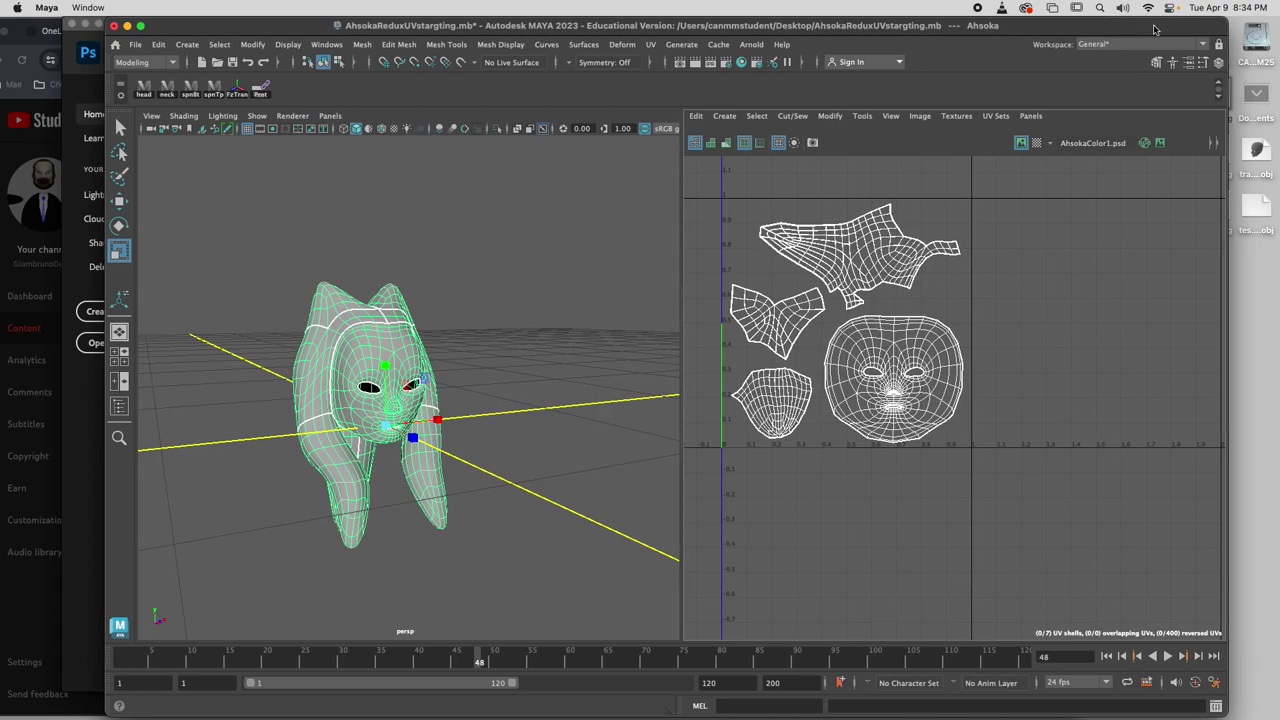
# Move Maya aside and Quick Look preview Adv_MonsterUVsnap_lastname.jpg, then close the preview.
pyautogui.moveTo(1155, 28); pyautogui.dragTo(1070, 12)
pyautogui.click(1215, 152)
pyautogui.press('space')
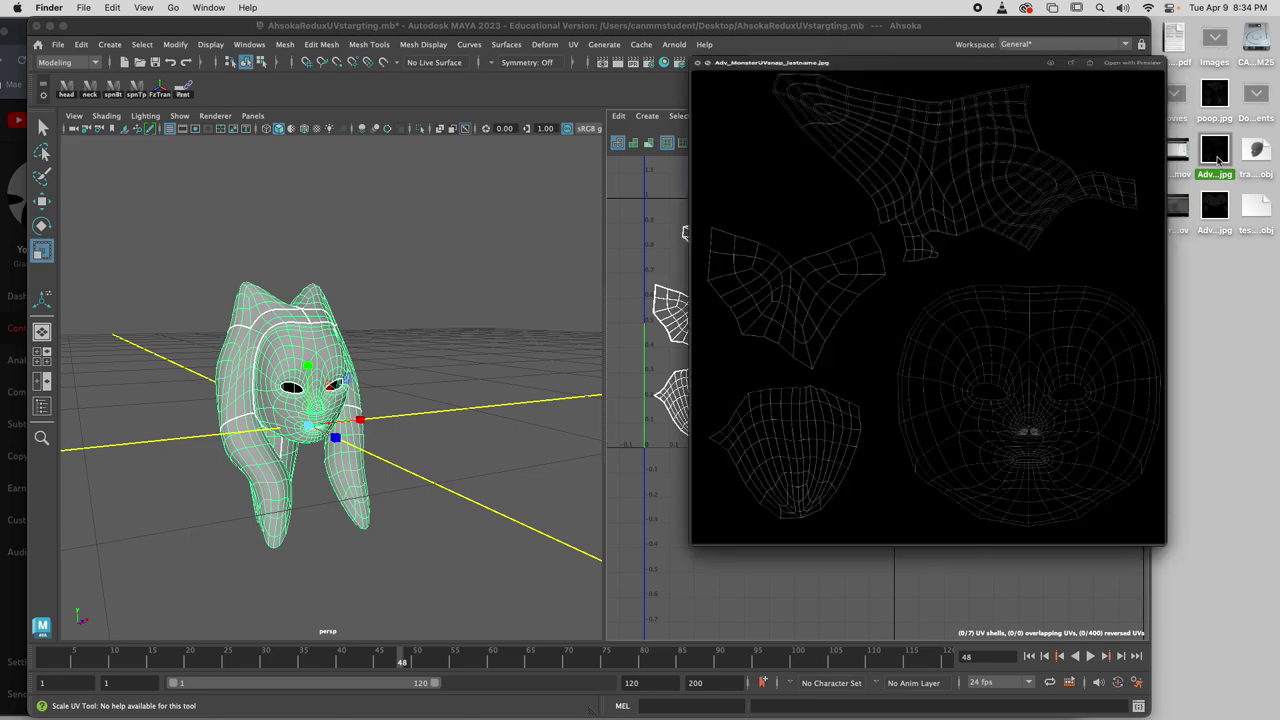
pyautogui.press('space')
pyautogui.press('space')
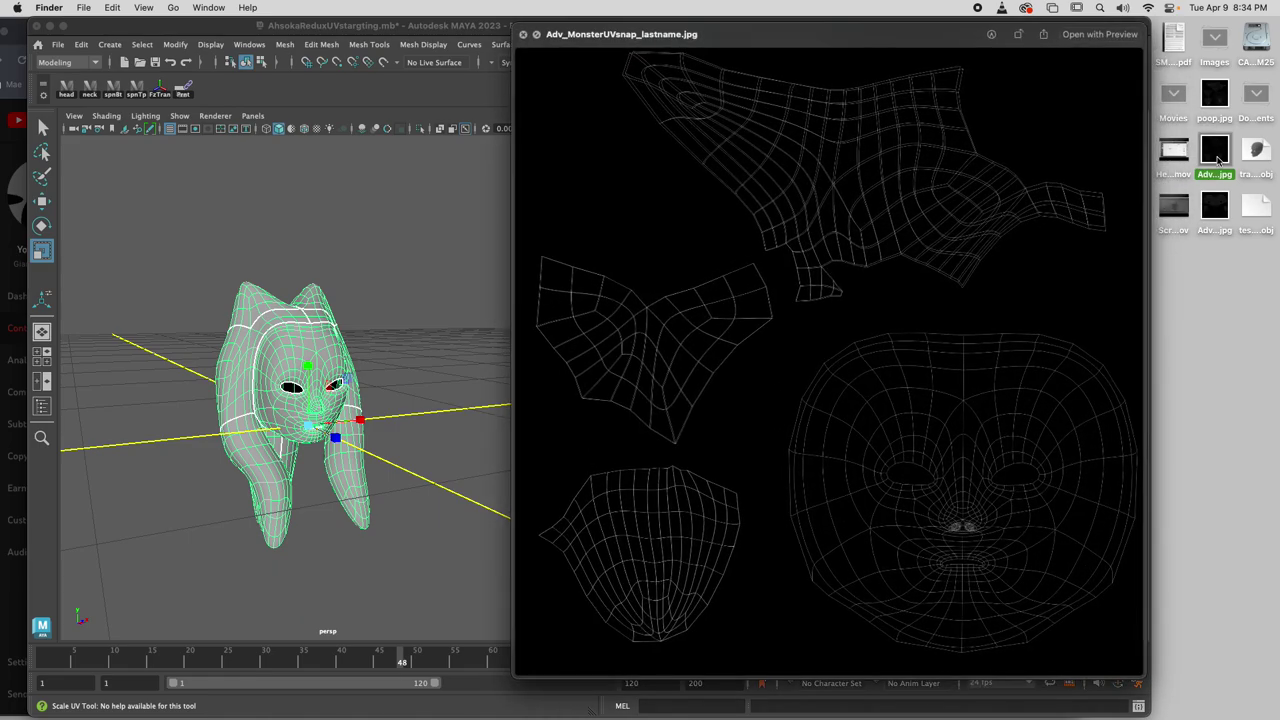
pyautogui.press('space')
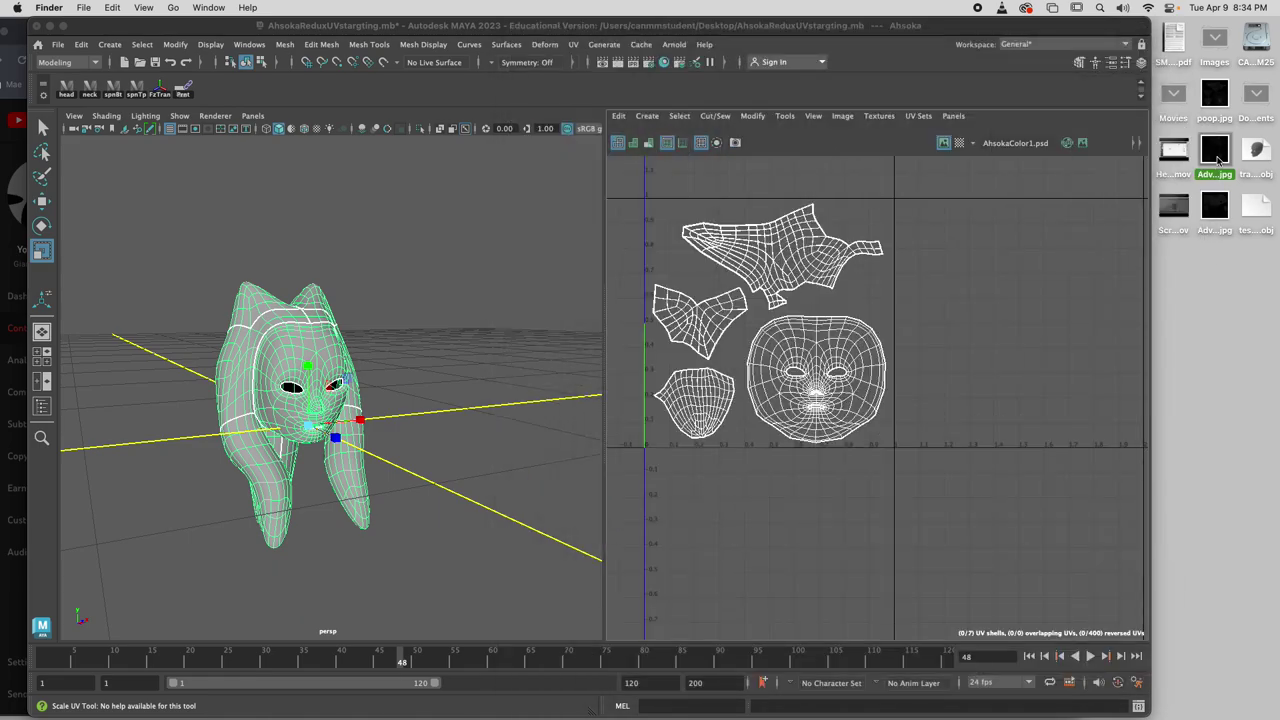
# Bring up the Open With application list for Adv_MonsterUVsnap_lastname.jpg.
pyautogui.rightClick(1218, 158)
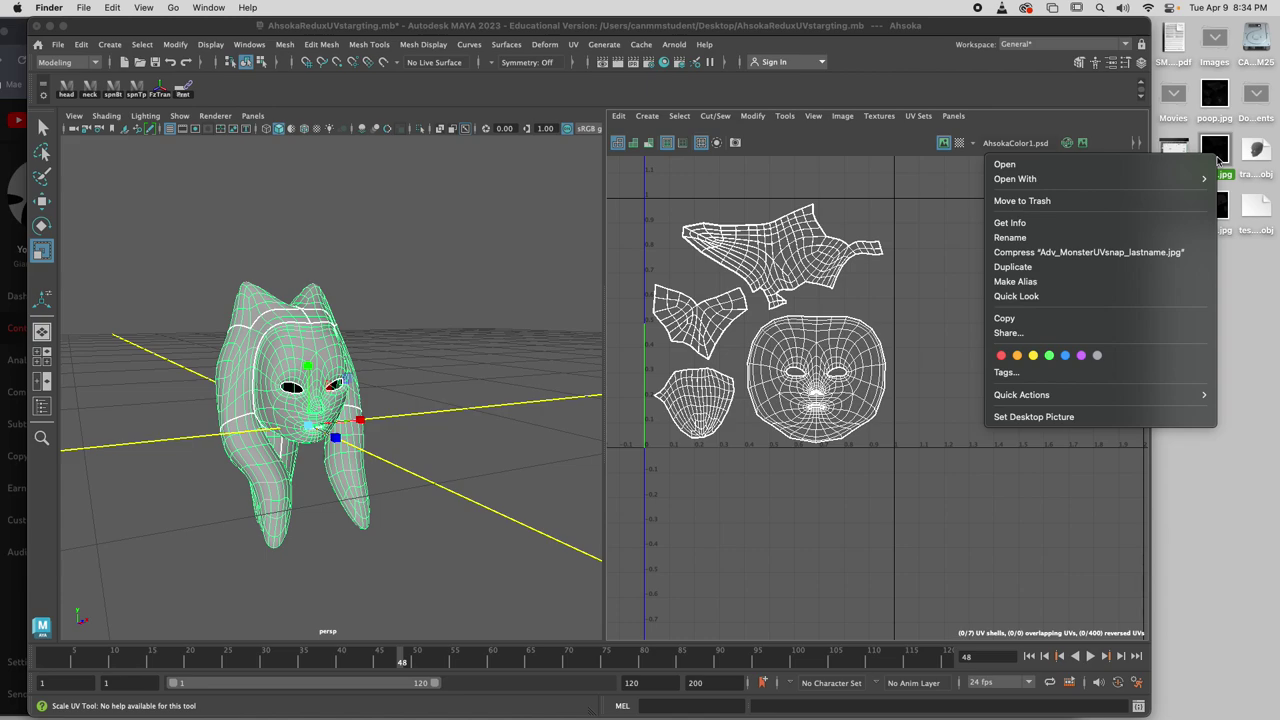
pyautogui.moveTo(1195, 182)
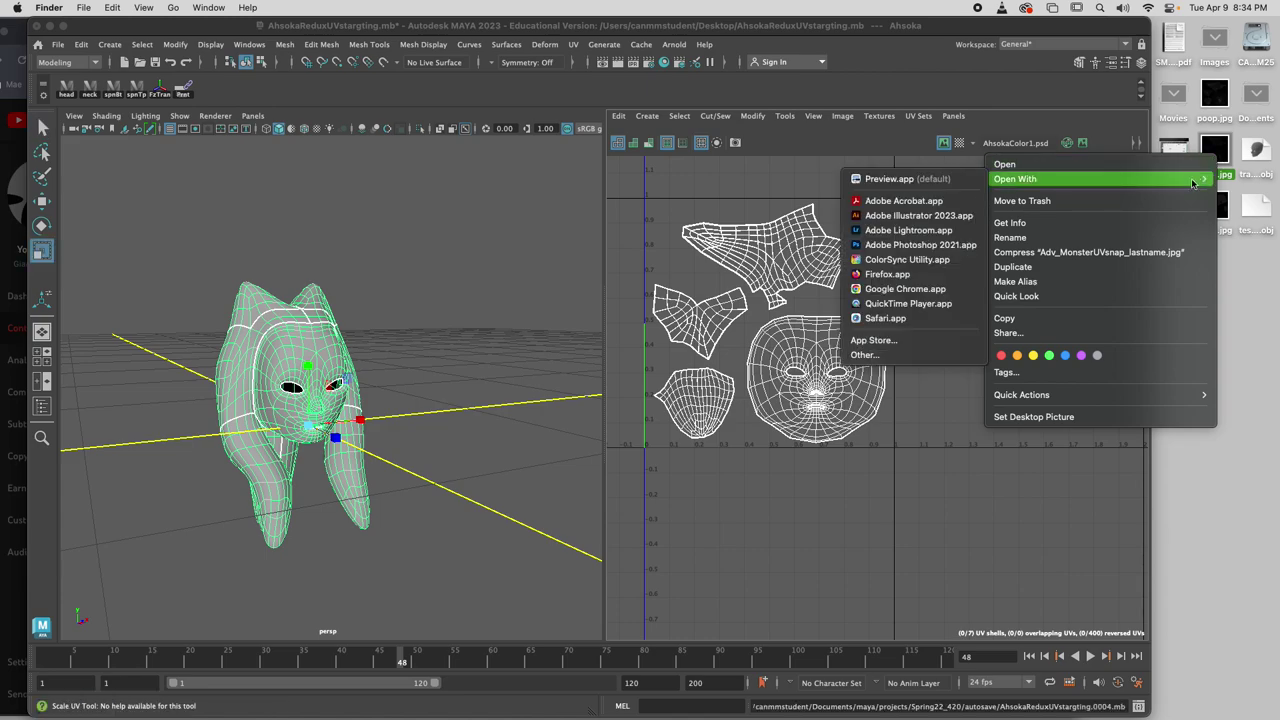
pyautogui.click(945, 247)
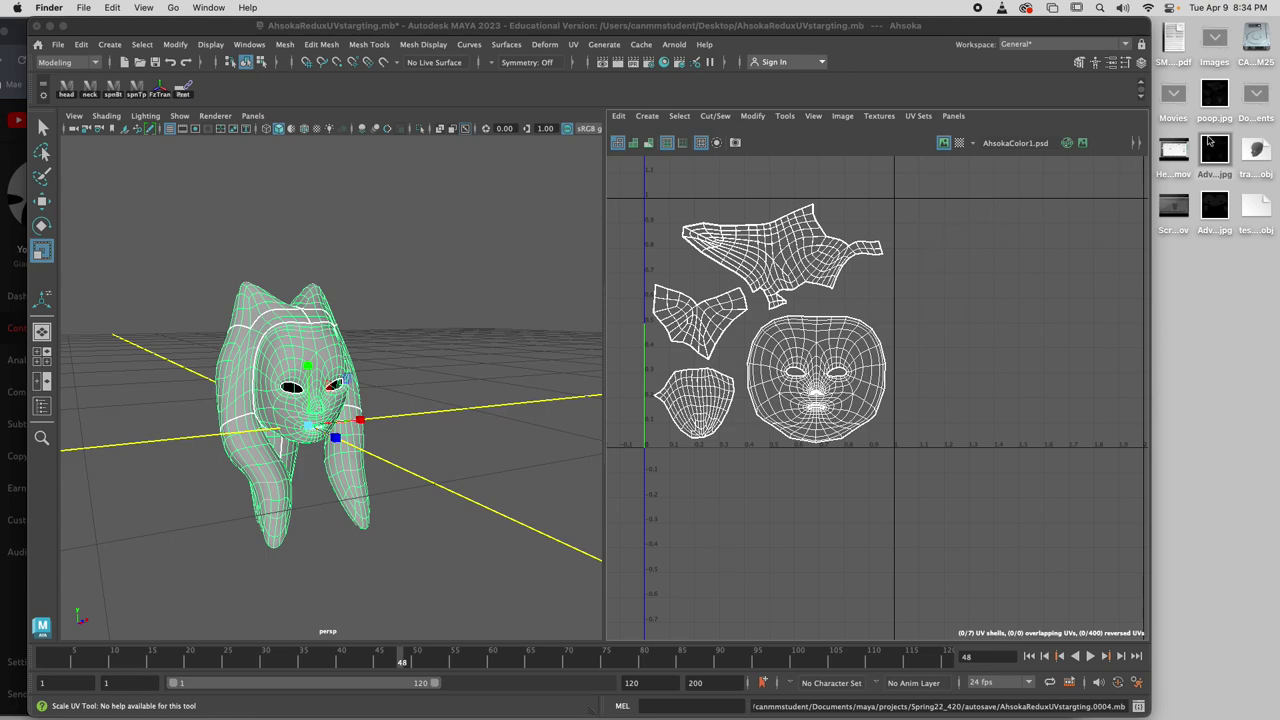
pyautogui.rightClick(1210, 153)
pyautogui.moveTo(1100, 176)
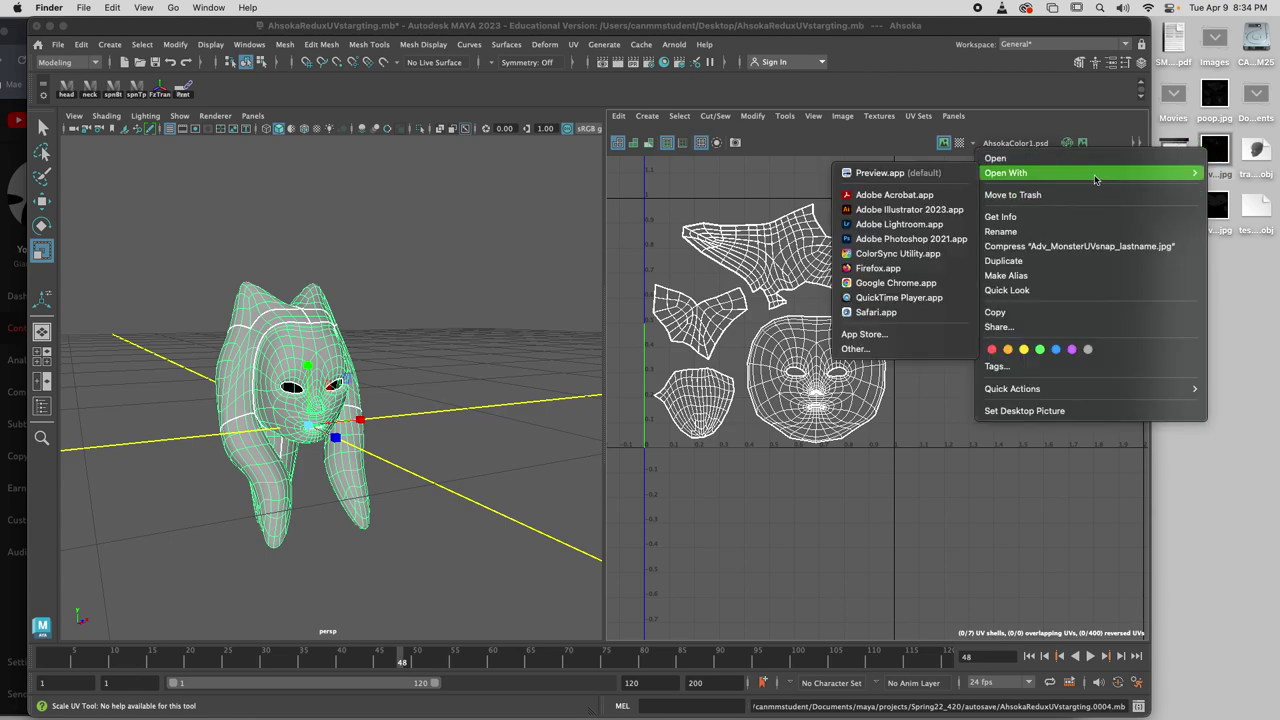
# Open the UV snapshot and poop.jpg in Photoshop 2021, then enlarge the window.
pyautogui.click(947, 241)
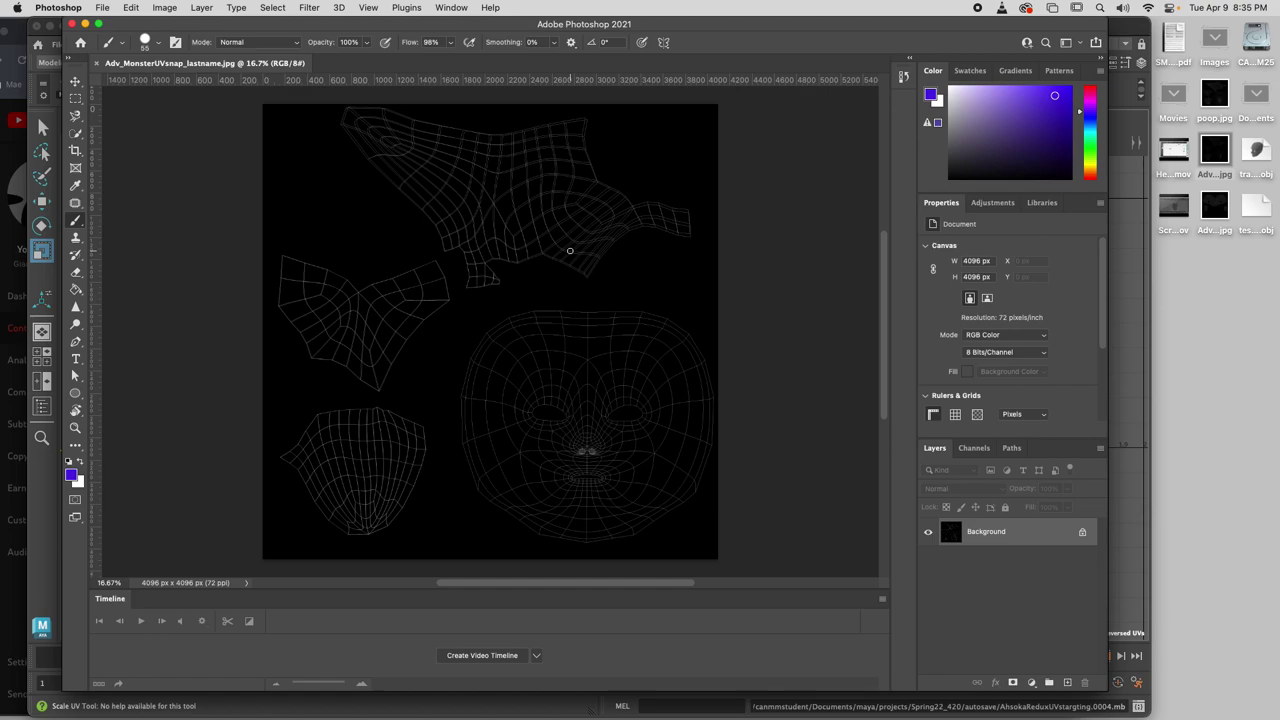
pyautogui.rightClick(1205, 100)
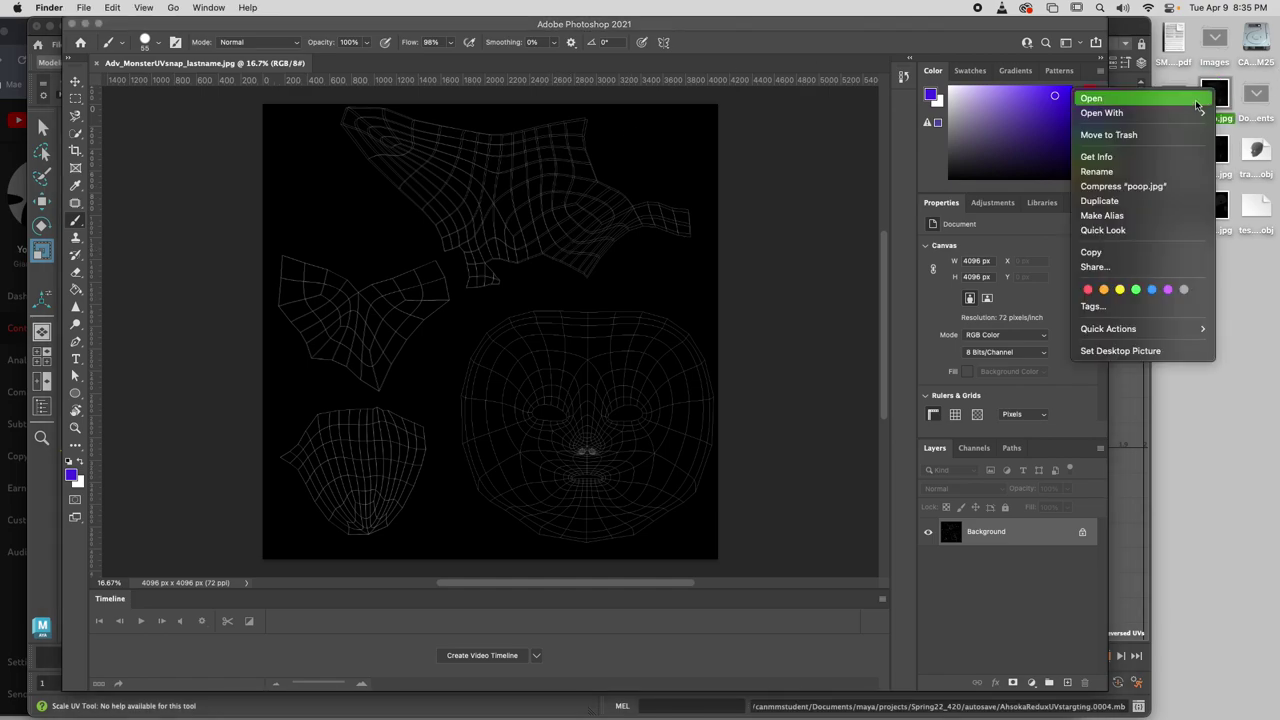
pyautogui.moveTo(1200, 113)
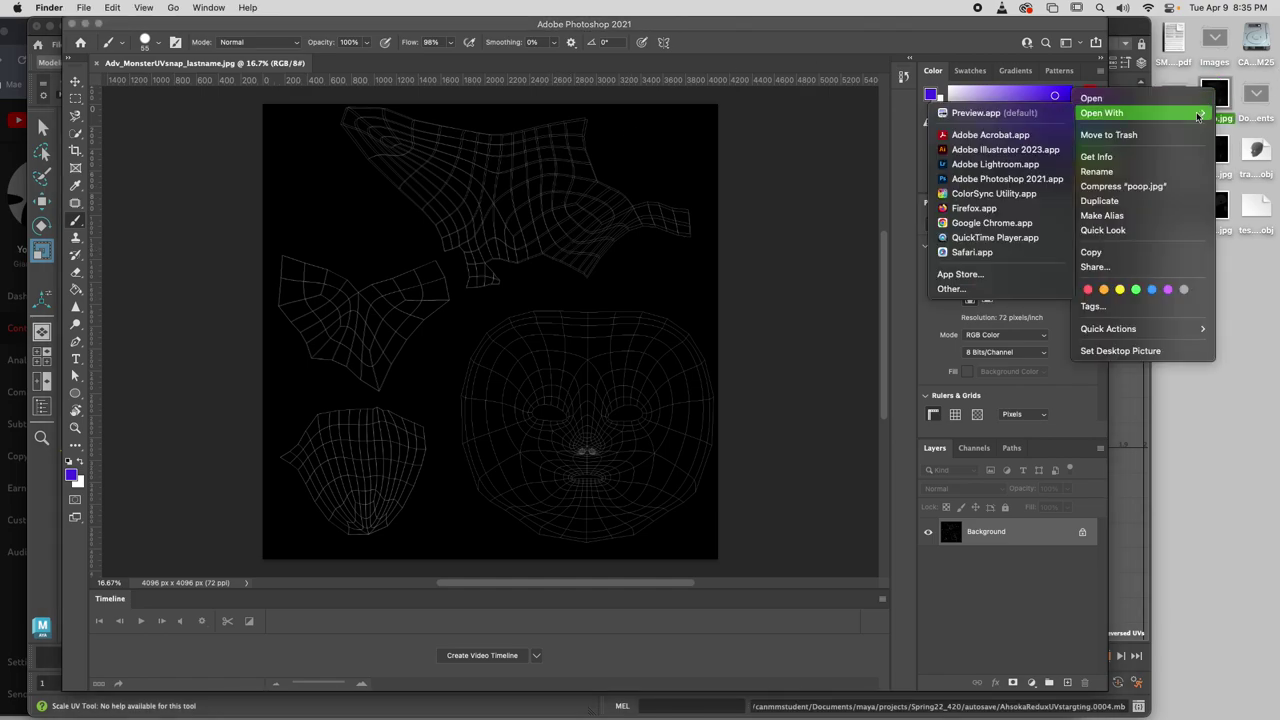
pyautogui.click(1018, 182)
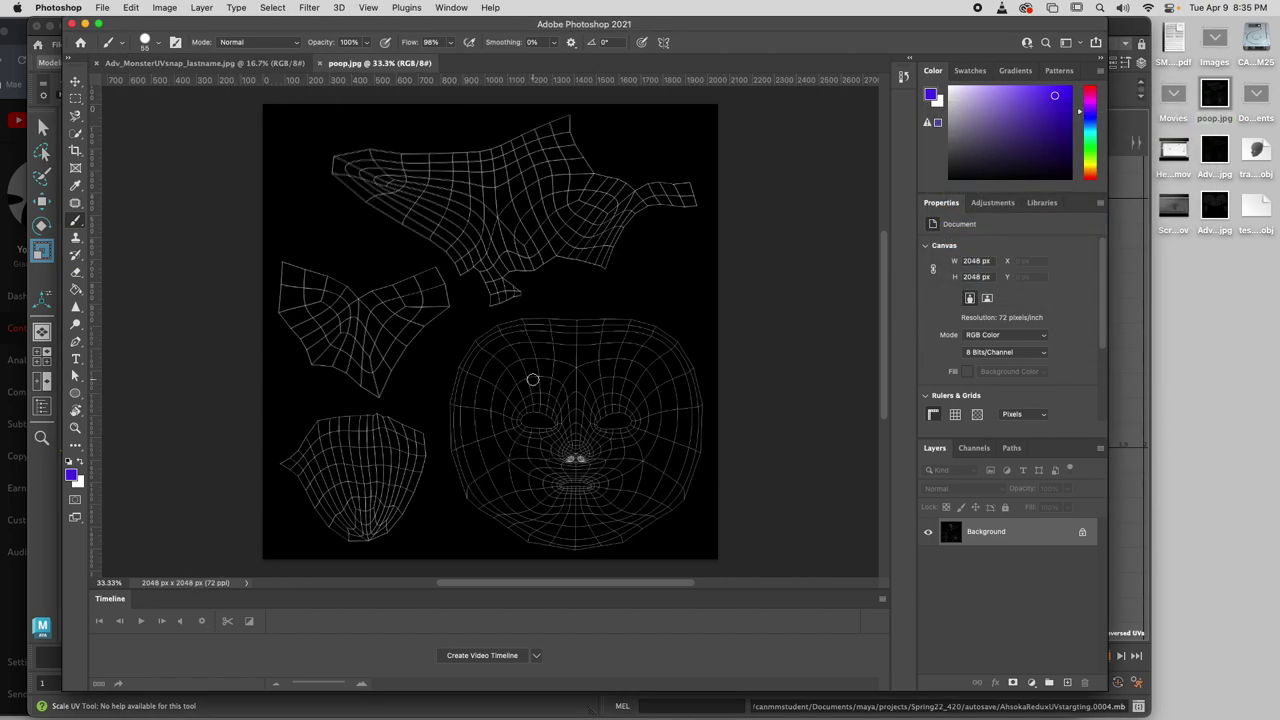
pyautogui.moveTo(808, 22); pyautogui.dragTo(818, 23)
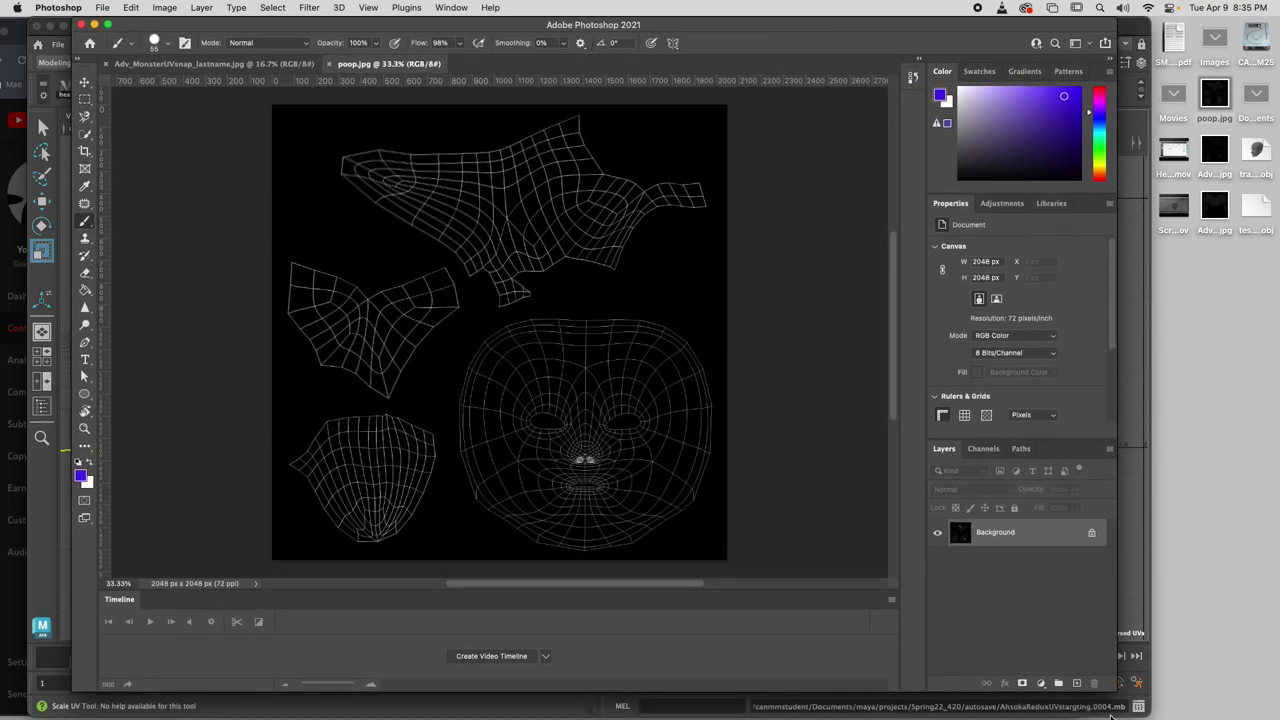
pyautogui.moveTo(1117, 690); pyautogui.dragTo(1194, 716)
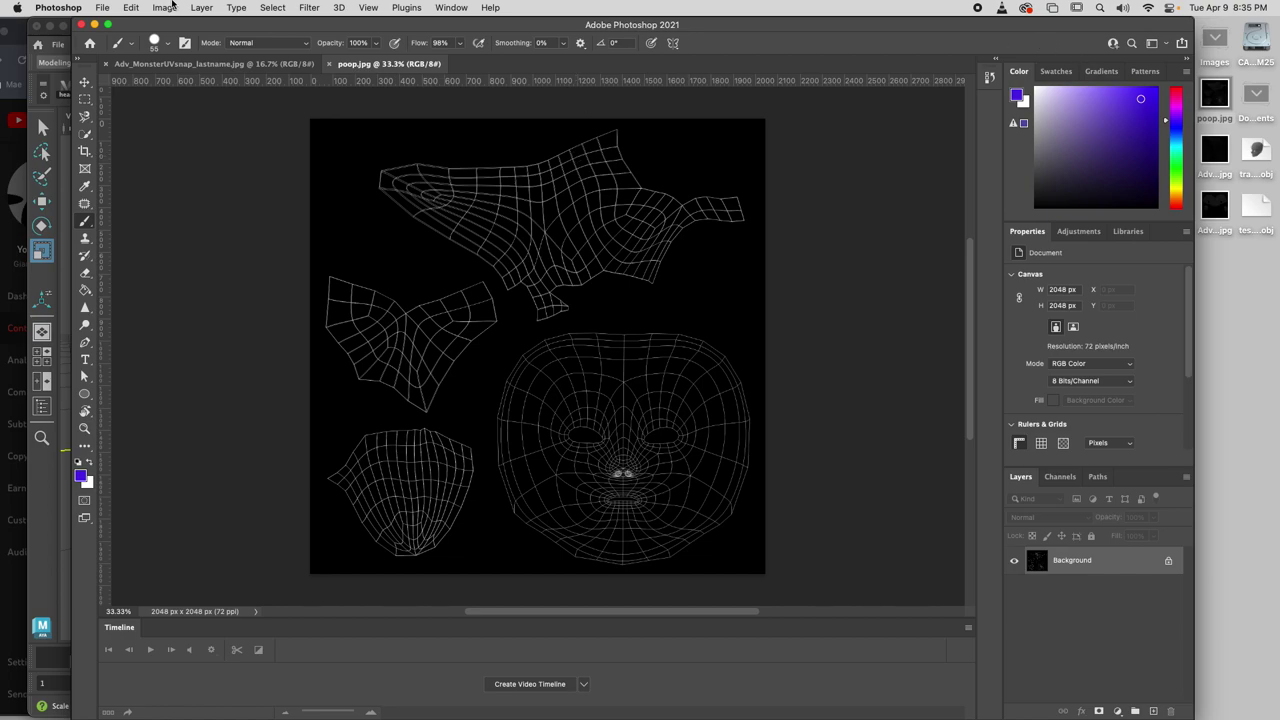
# Close the Adv_MonsterUVsnap_lastname.jpg document, leaving poop.jpg open.
pyautogui.click(106, 64)
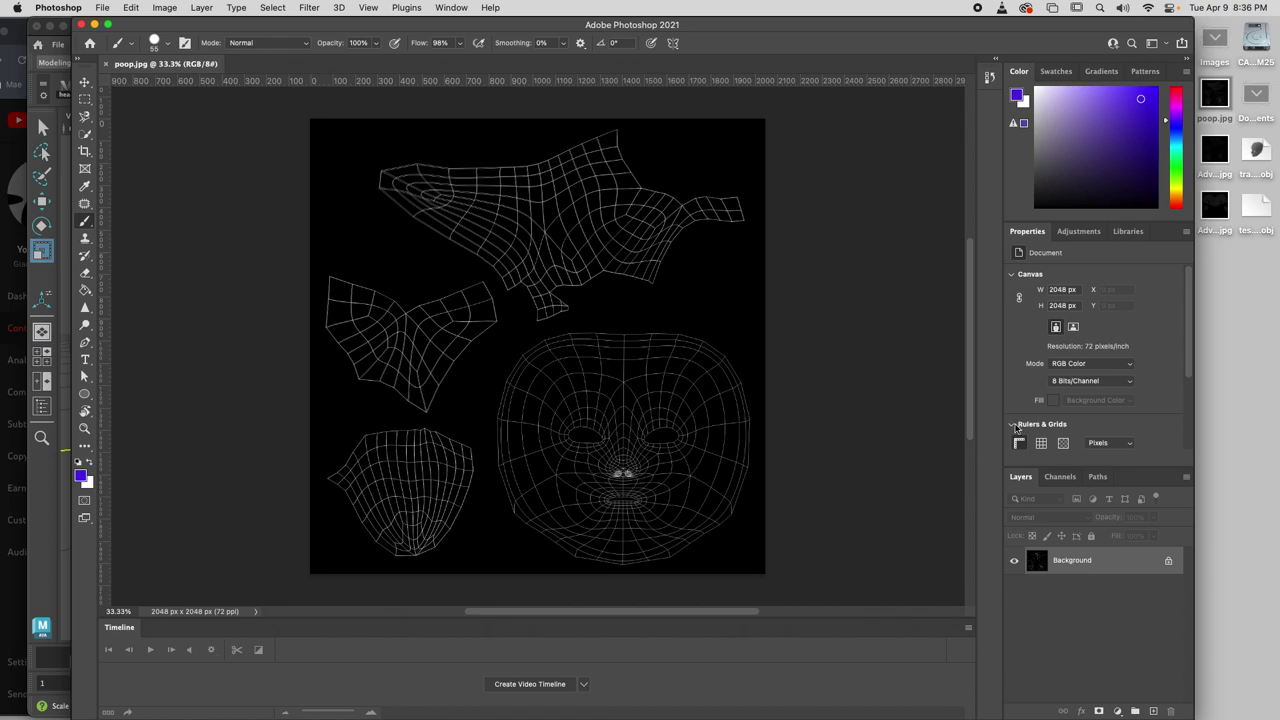
# Move the Layers panel above Color, make it taller, and close the Color panel group.
pyautogui.moveTo(1020, 476); pyautogui.dragTo(1026, 64)
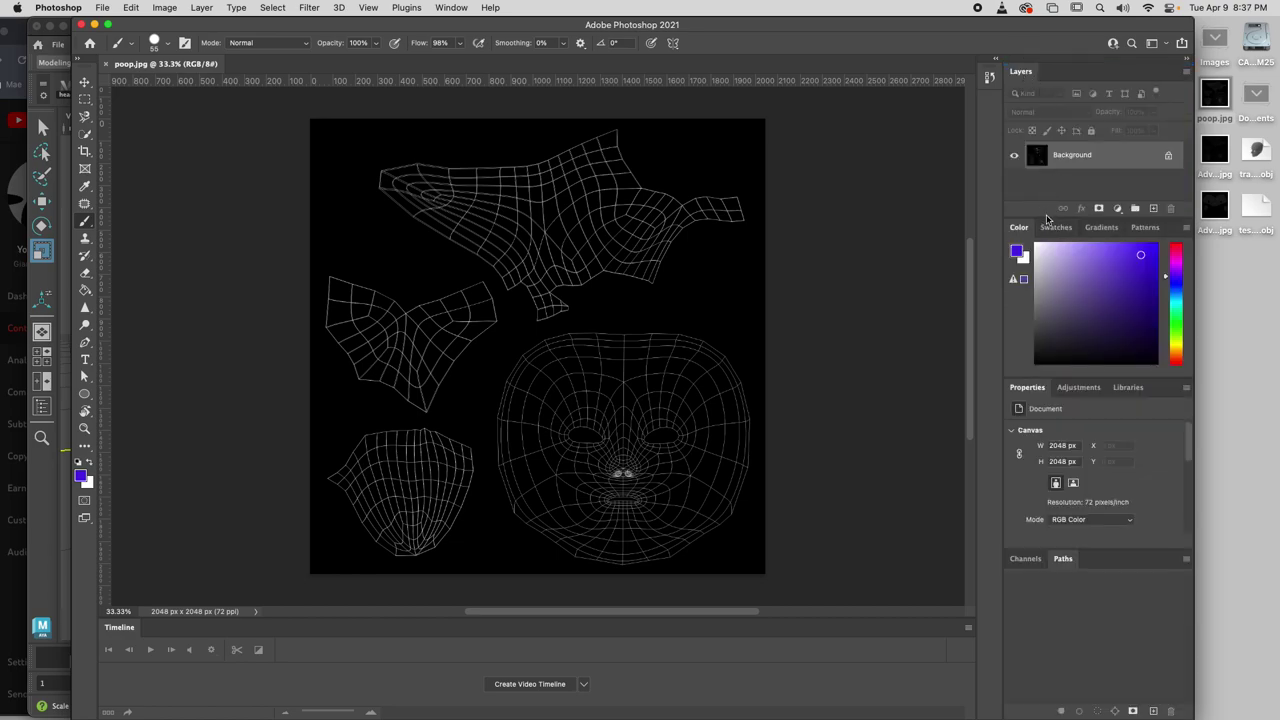
pyautogui.moveTo(1048, 221); pyautogui.dragTo(1065, 543)
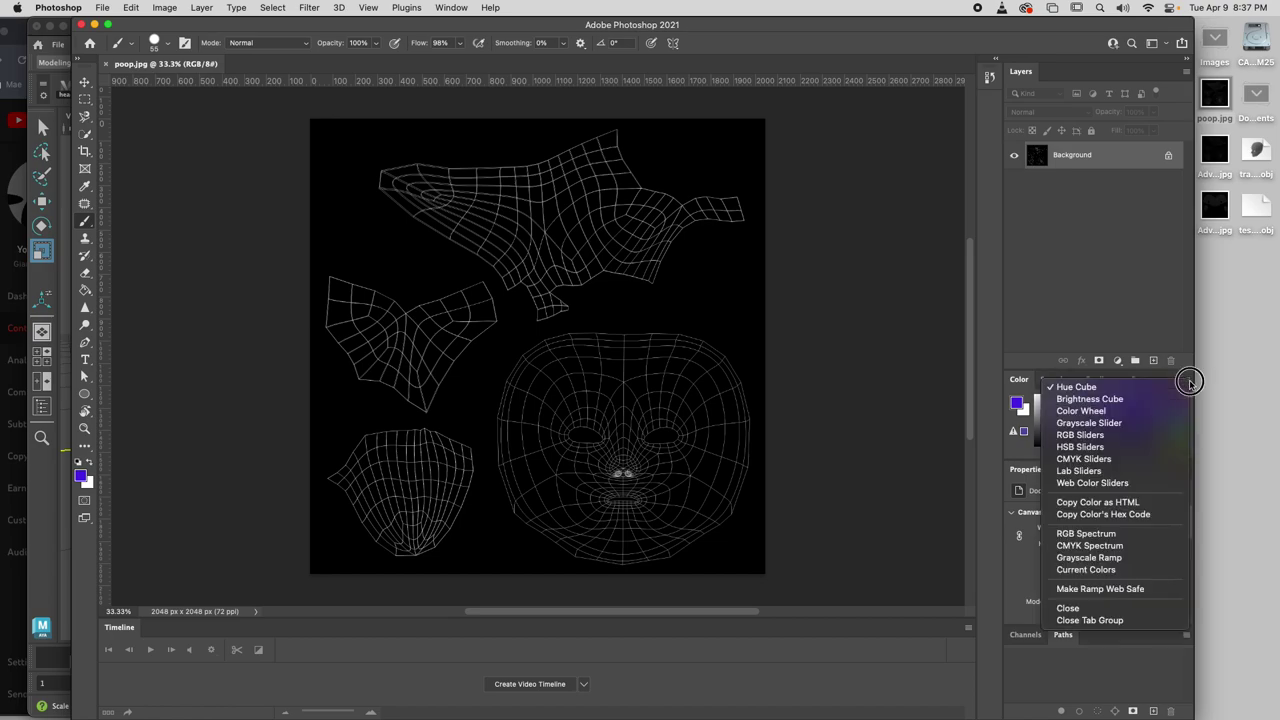
pyautogui.click(1185, 380)
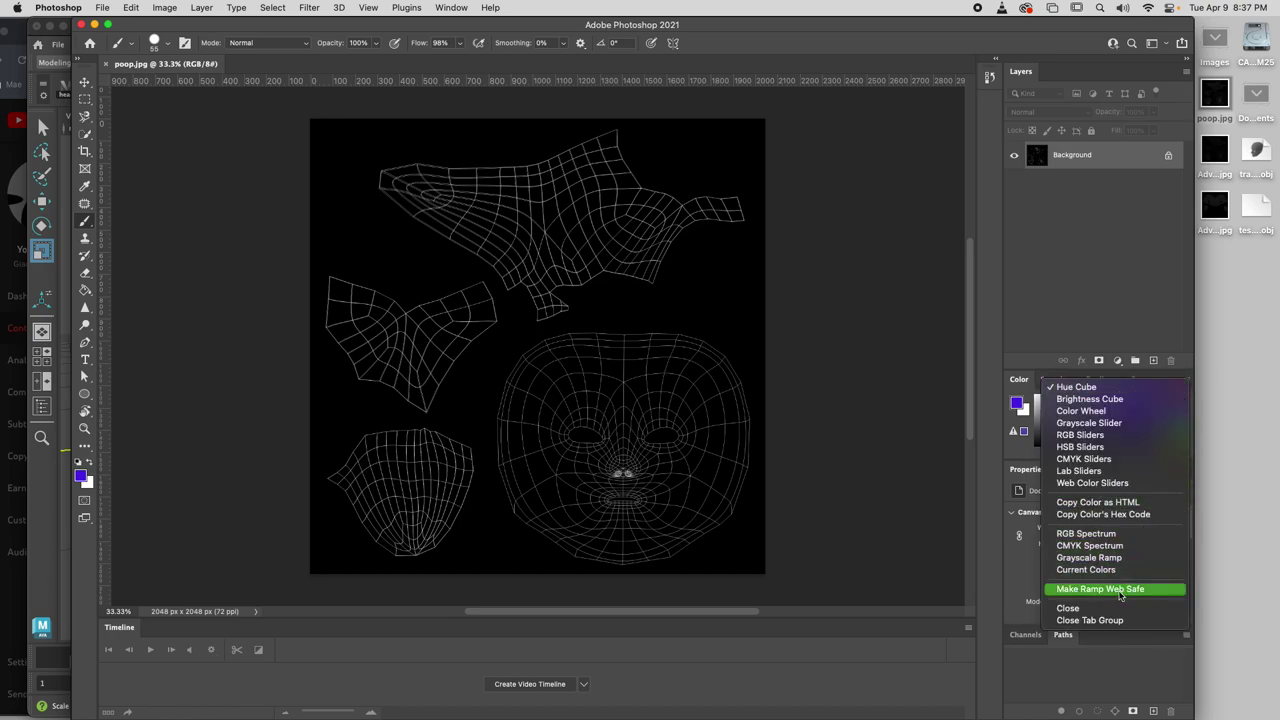
pyautogui.click(1110, 620)
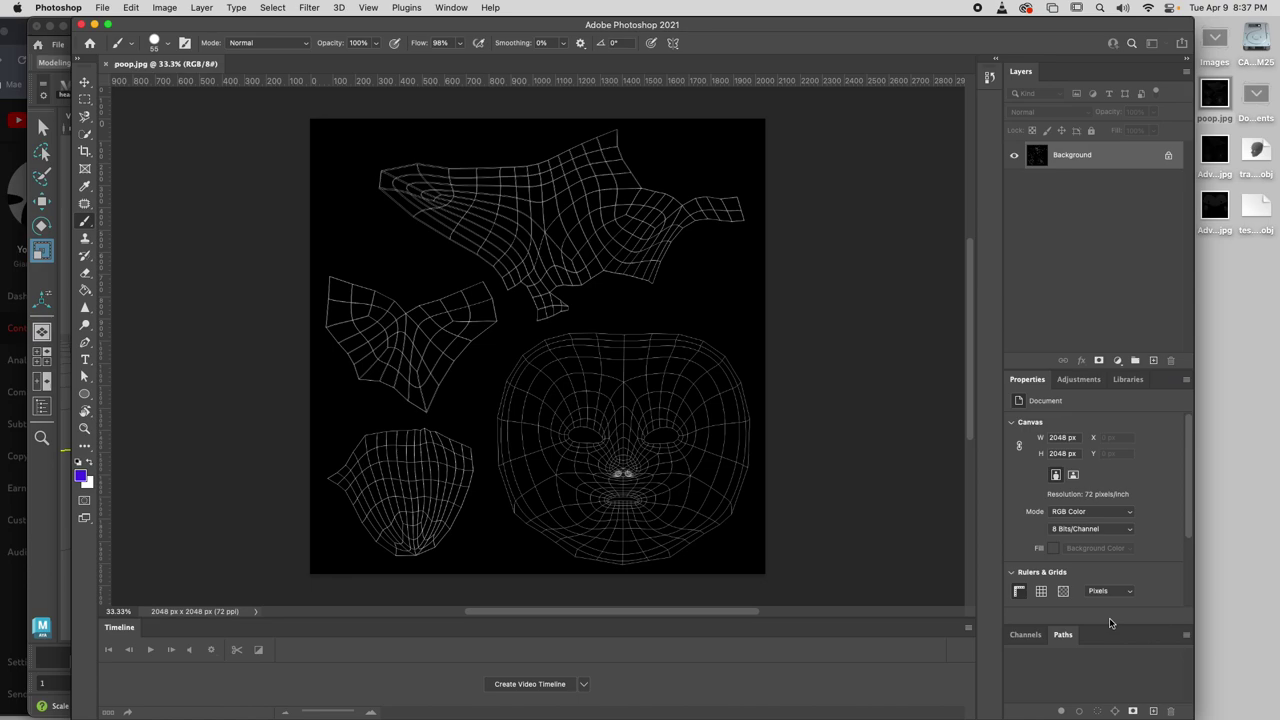
# Close the Properties and Channels/Paths panel groups, leaving an enlarged Layers panel.
pyautogui.click(1186, 379)
pyautogui.click(1155, 398)
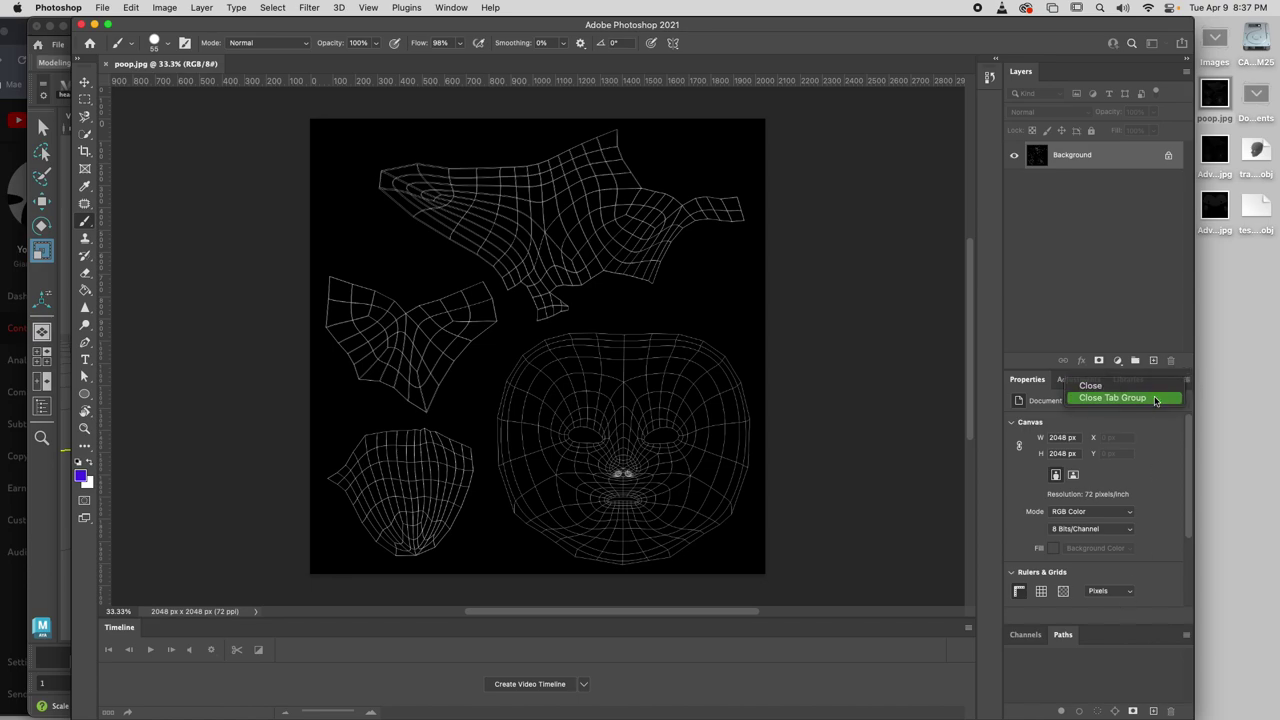
pyautogui.moveTo(1106, 370); pyautogui.dragTo(1150, 617)
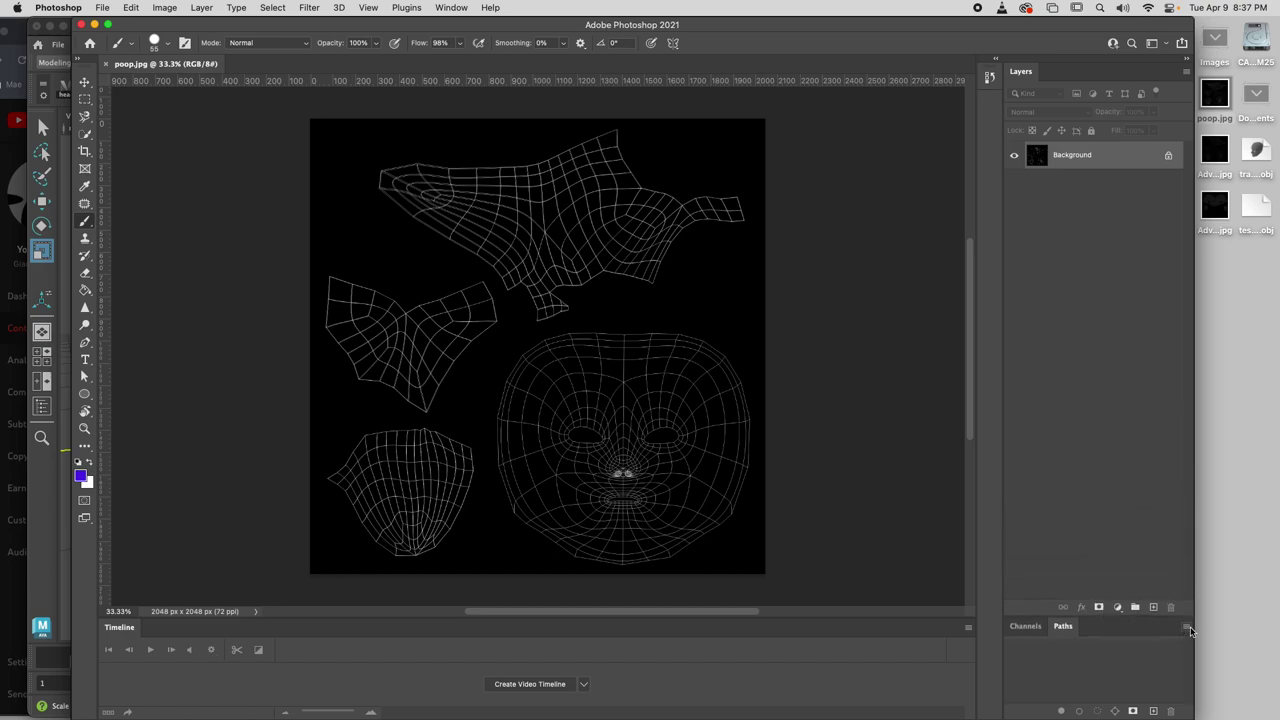
pyautogui.click(1186, 627)
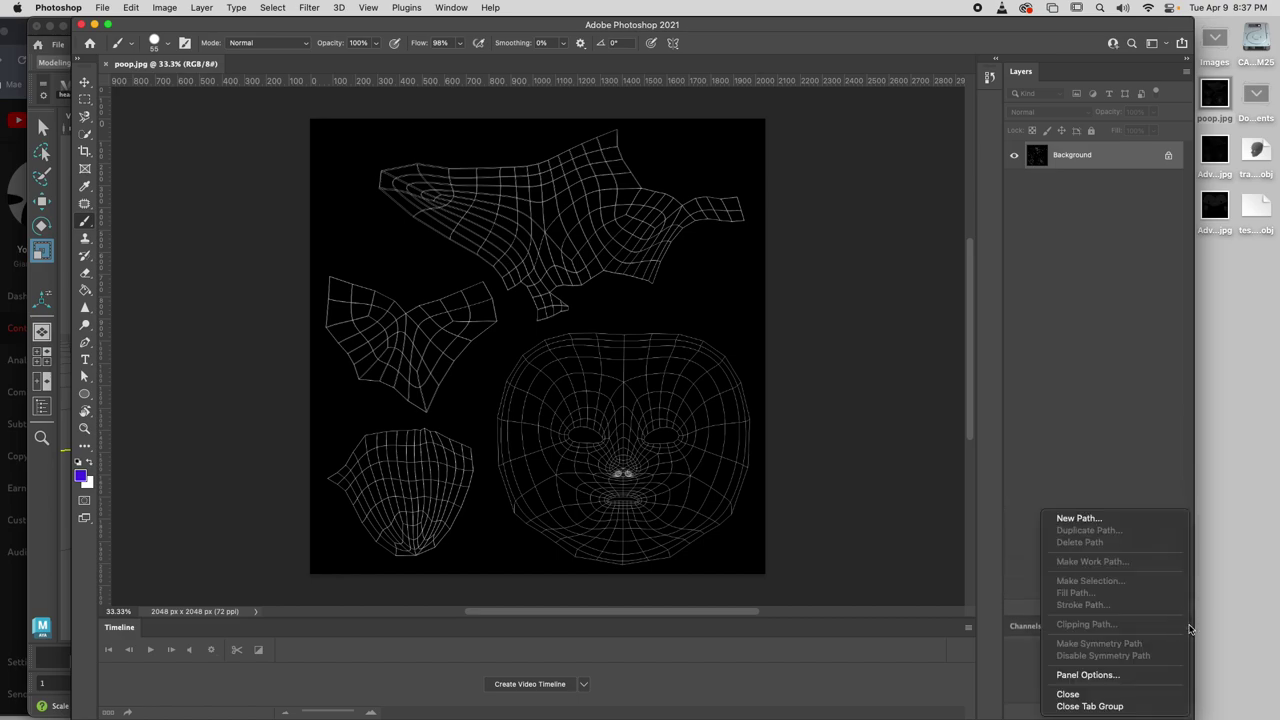
pyautogui.click(1090, 706)
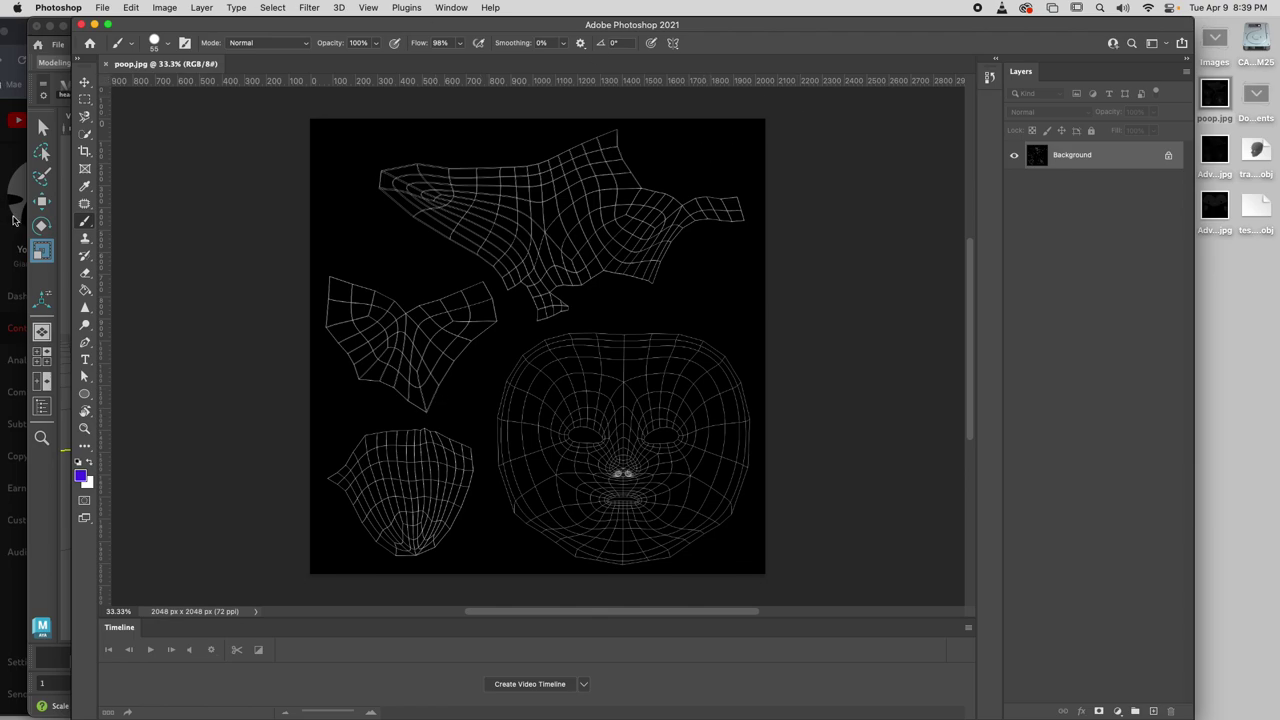
# In the MART 421 Week 9 UV Mapping deck, go to the Photoshop Tools & Hotkeys slide.
pyautogui.click(12, 212)
pyautogui.click(580, 35)
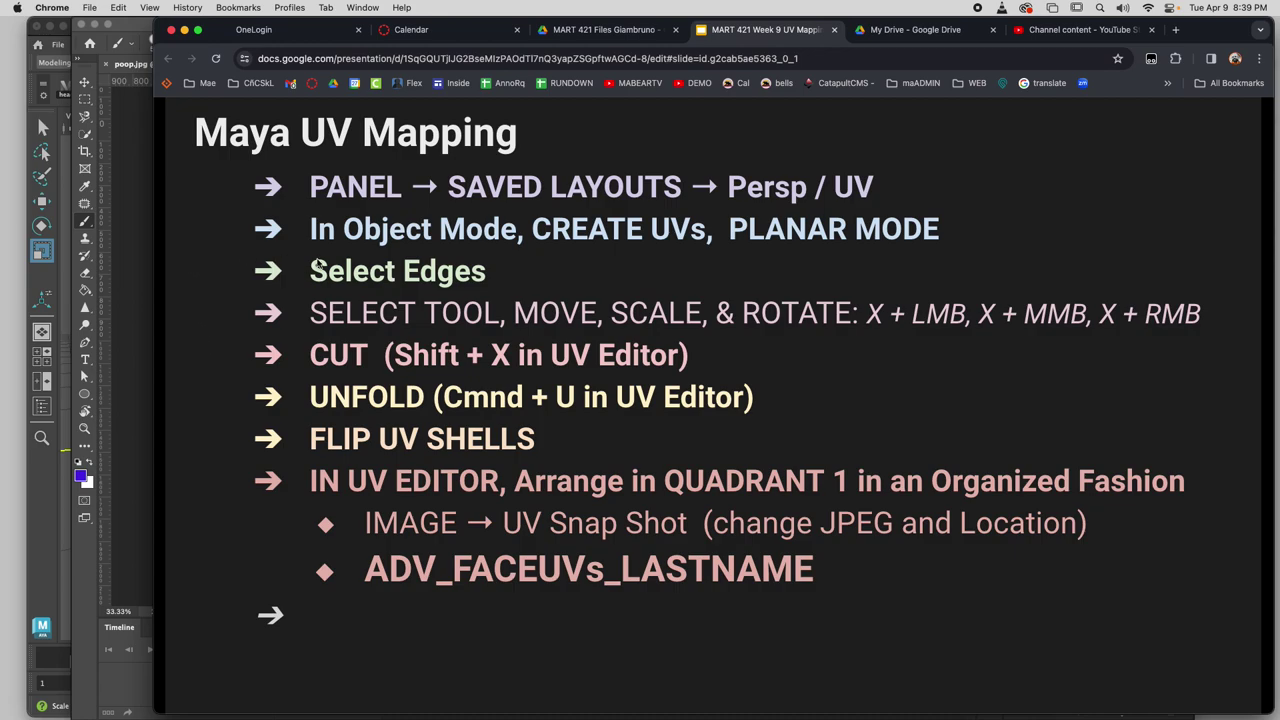
pyautogui.click(318, 265)
pyautogui.click(318, 265)
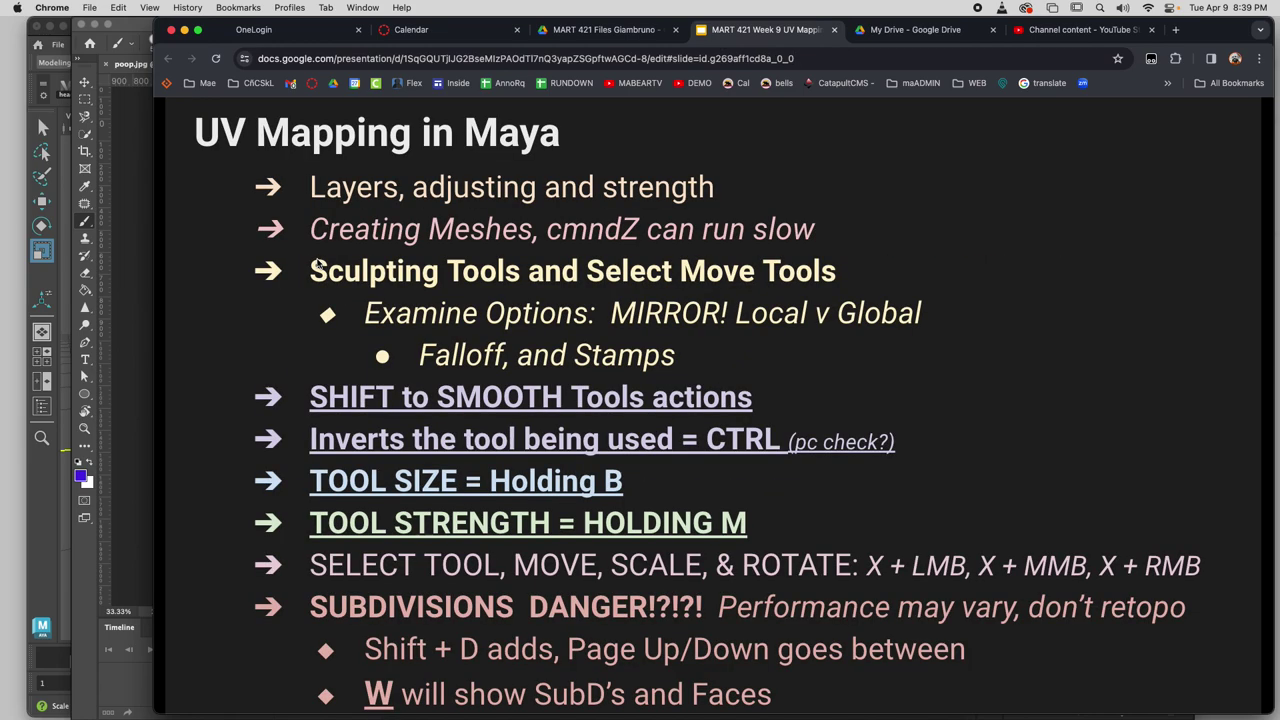
pyautogui.click(318, 265)
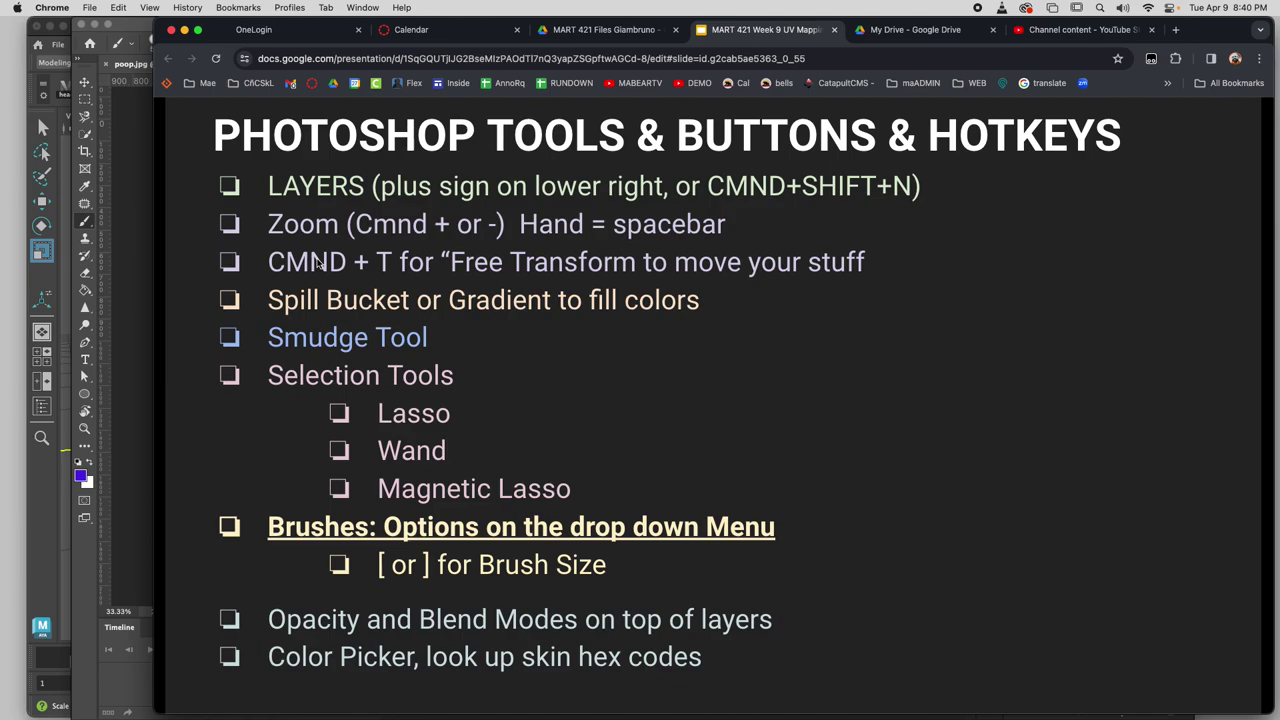
# Save the image on the computer as AhsokaLowResUVMap COLOR in Photoshop format.
pyautogui.click(135, 234)
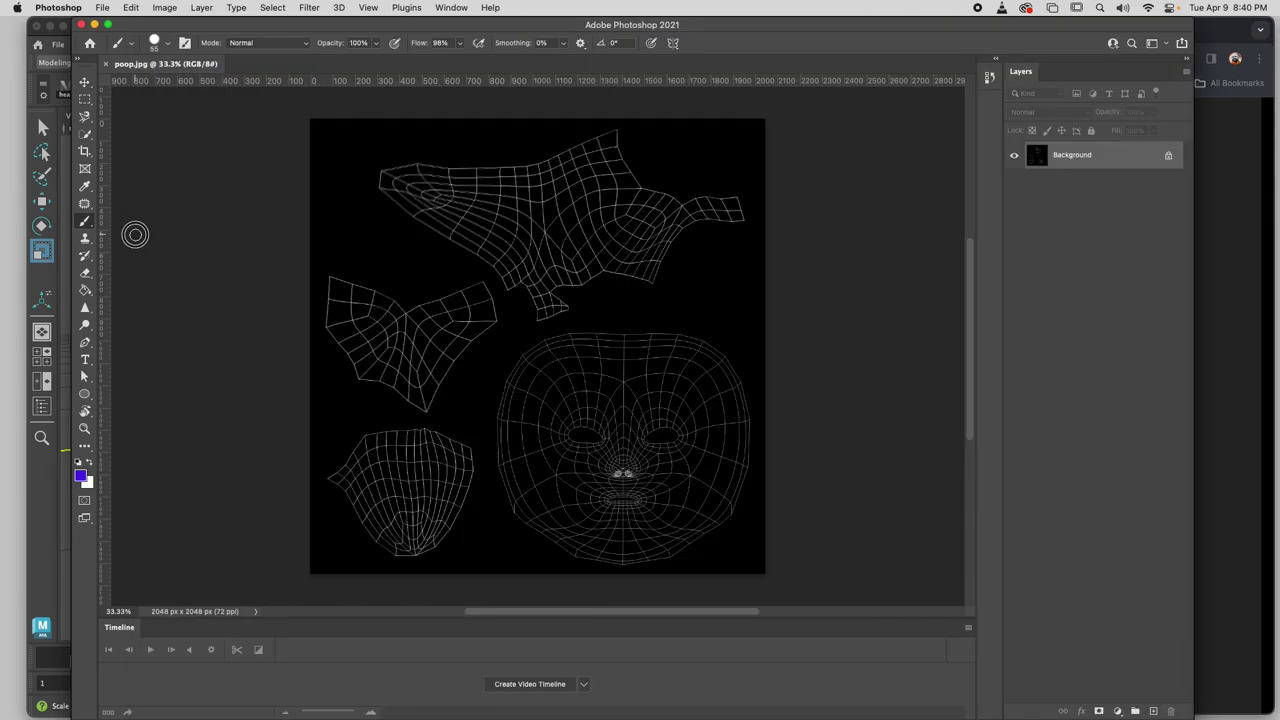
pyautogui.click(108, 9)
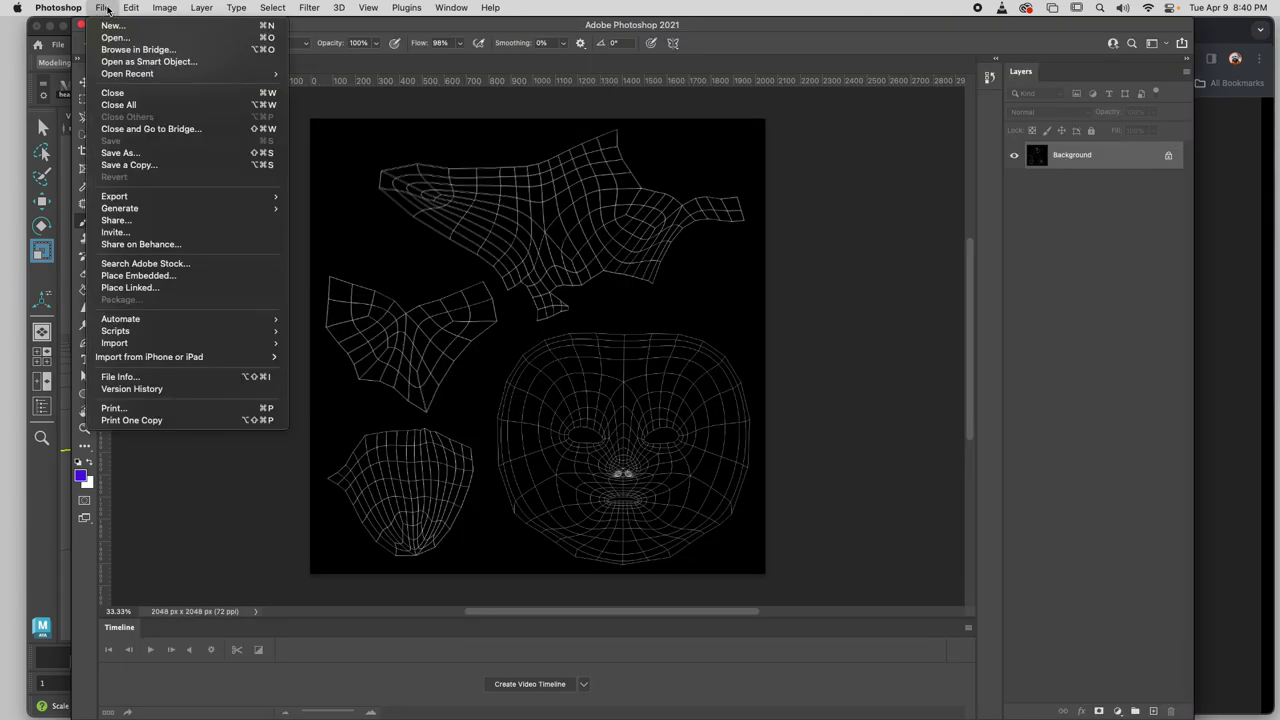
pyautogui.click(138, 153)
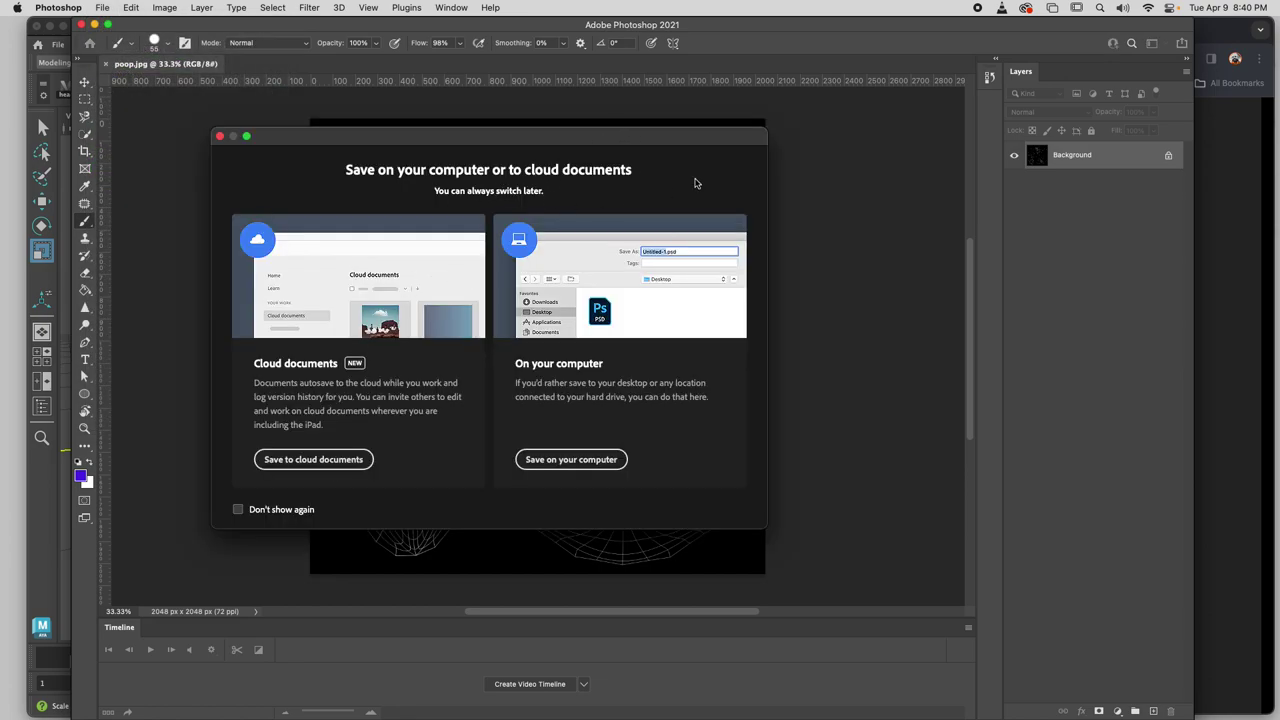
pyautogui.moveTo(538, 144); pyautogui.dragTo(653, 136)
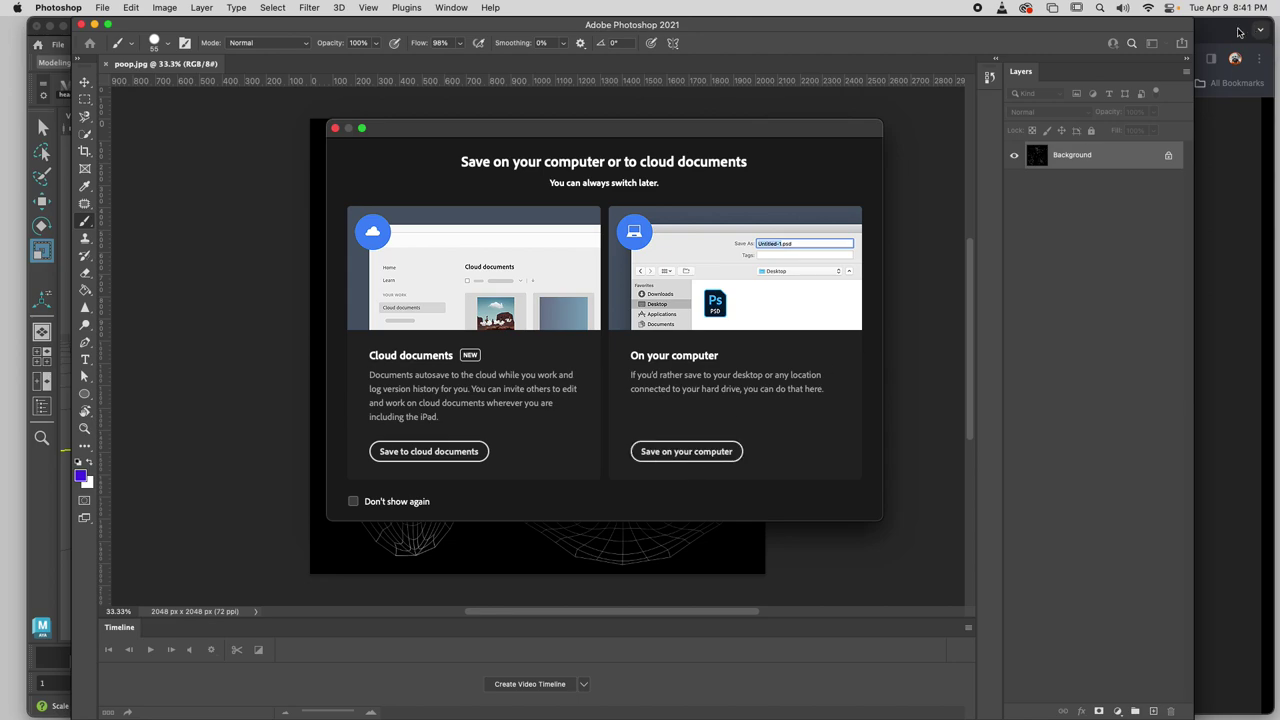
pyautogui.click(670, 455)
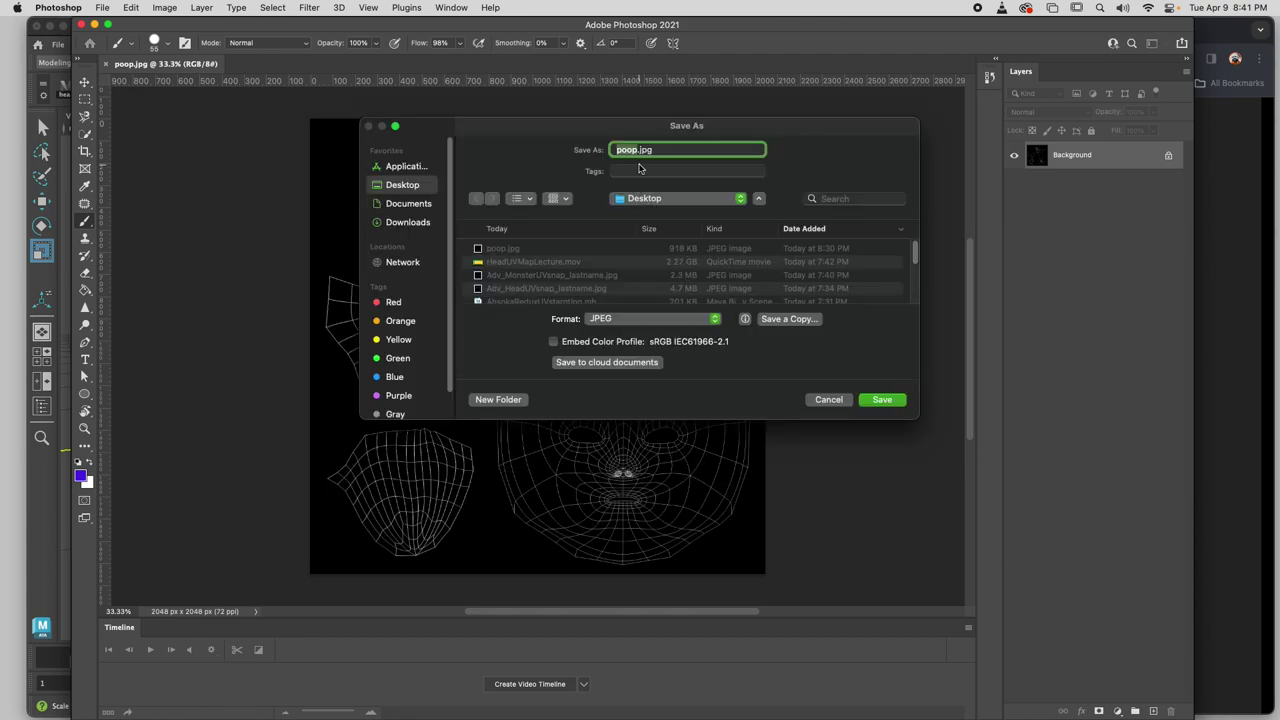
pyautogui.write('AhsokaLowResUVMap COLOR')
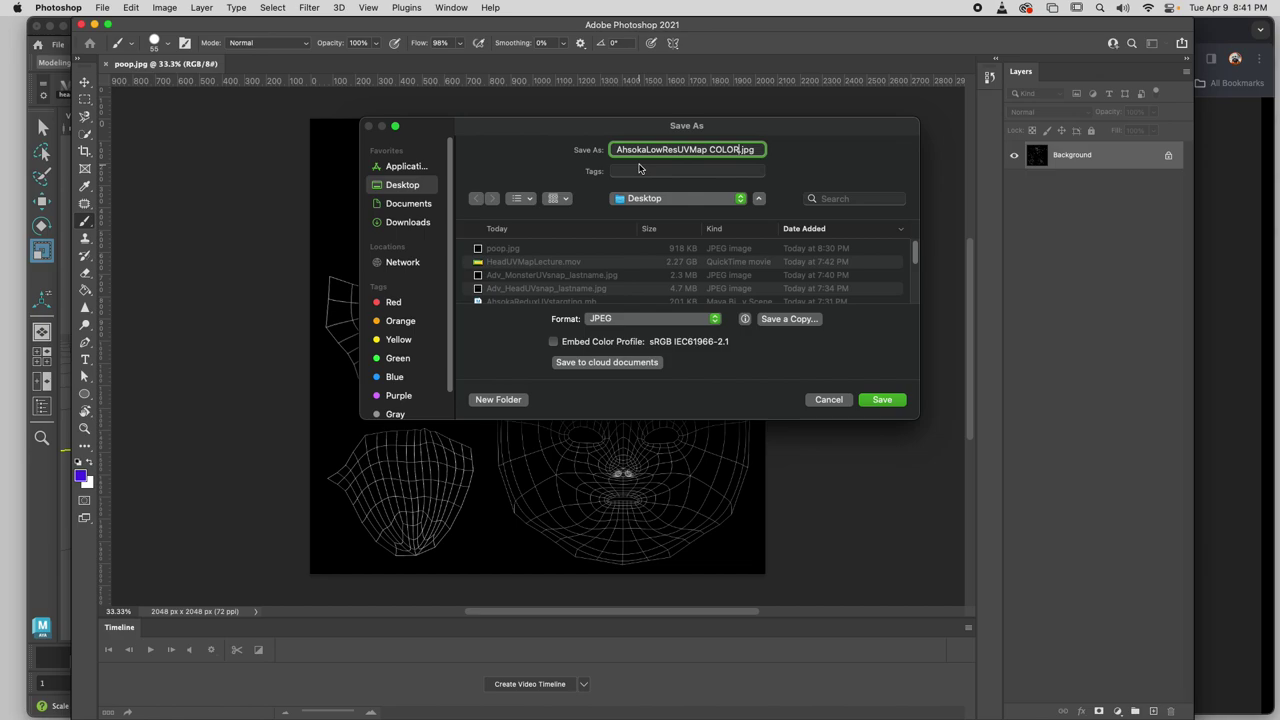
pyautogui.click(640, 170)
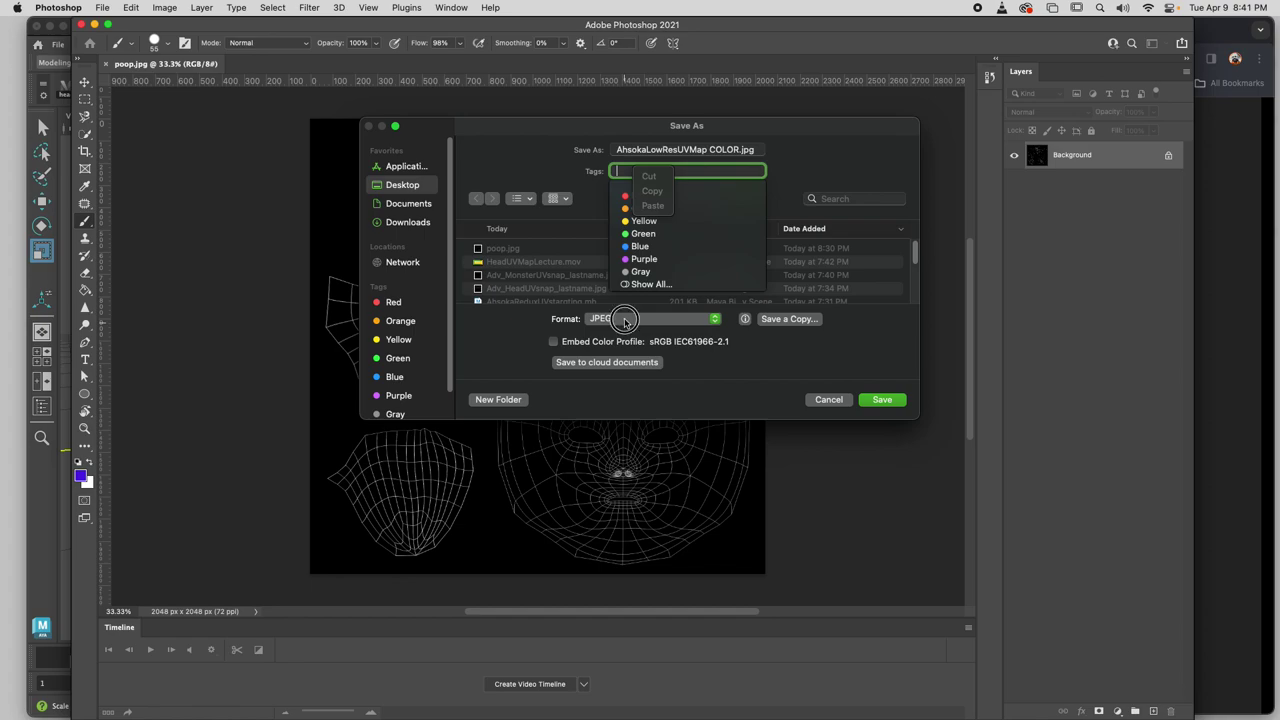
pyautogui.click(636, 320)
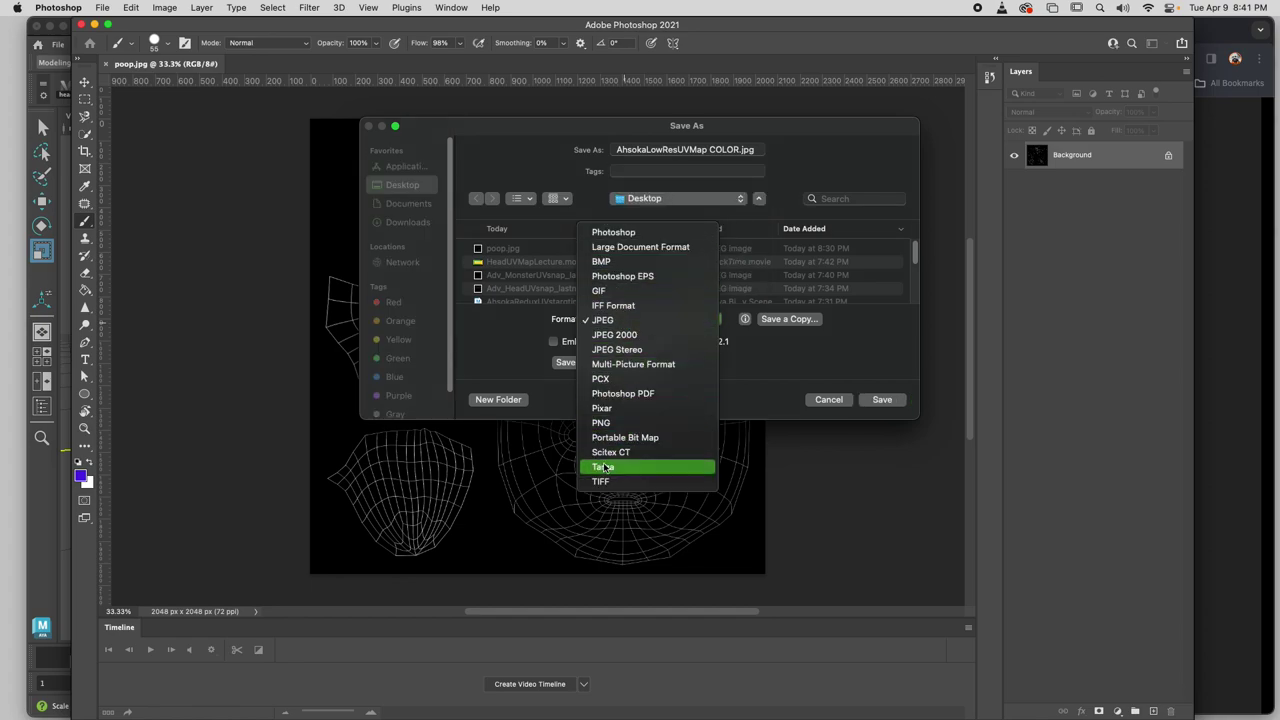
pyautogui.click(619, 233)
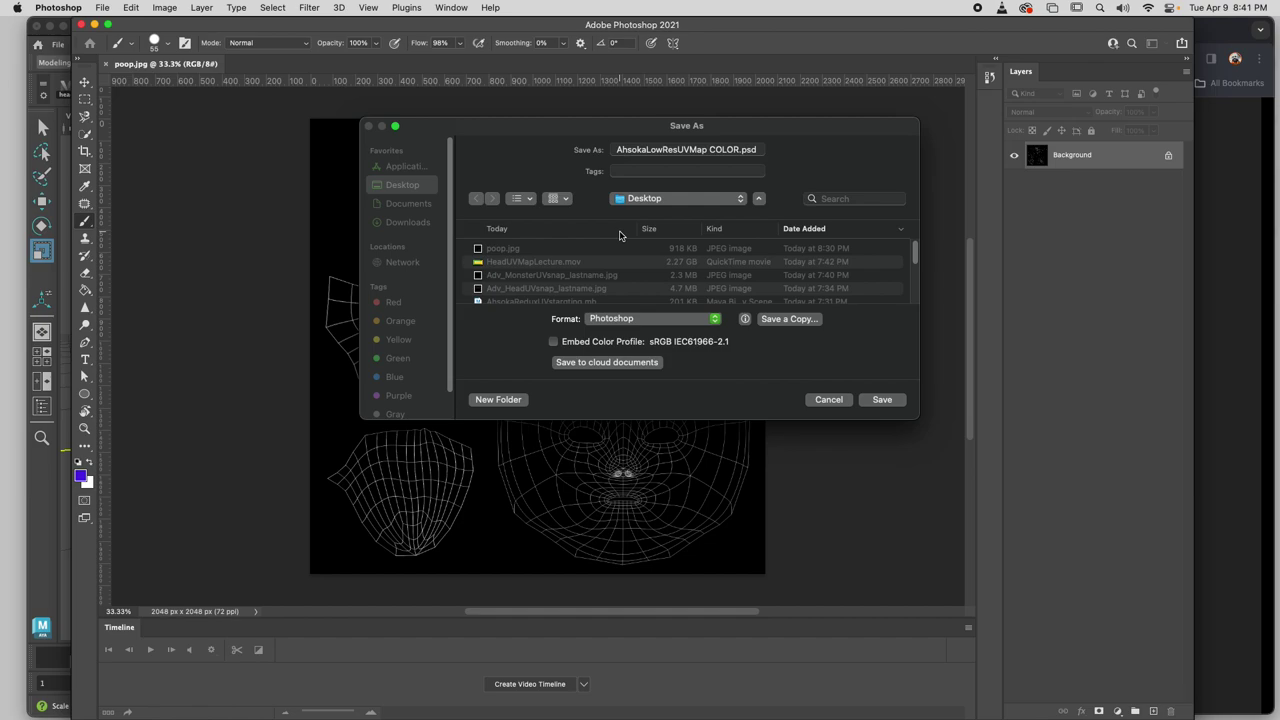
pyautogui.click(879, 399)
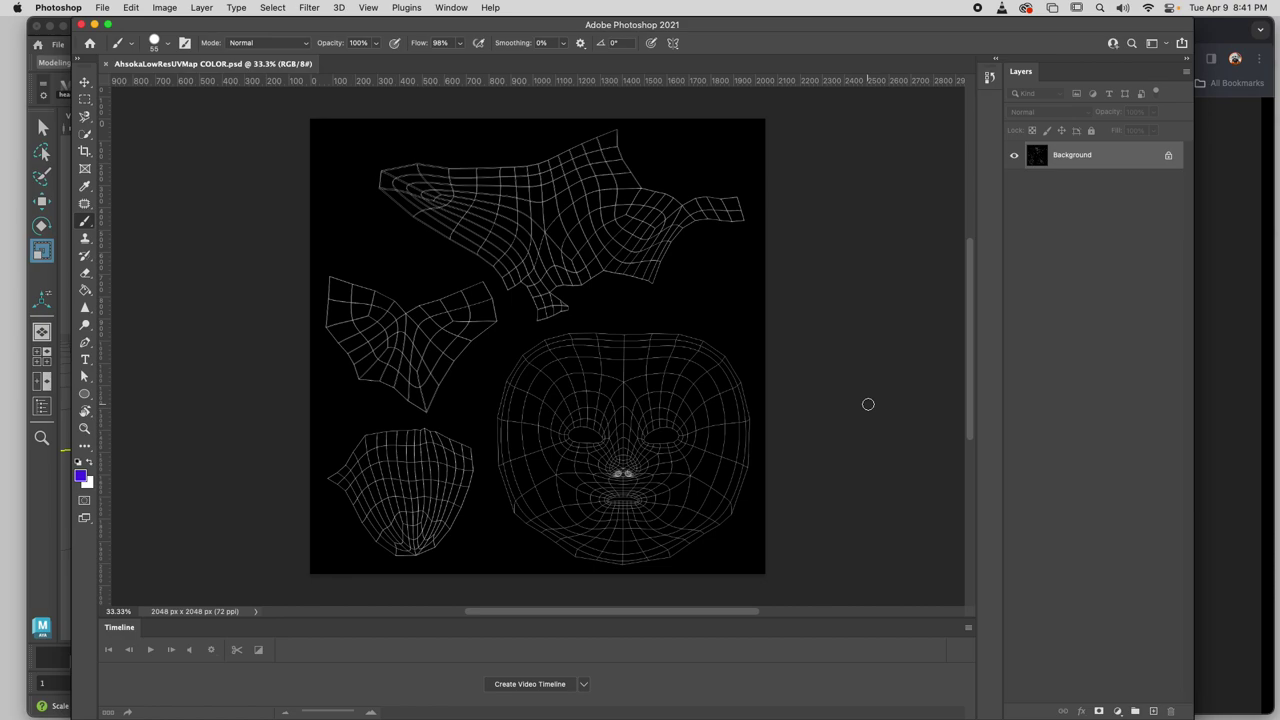
# Create a new layer named Base Colors.
pyautogui.keyDown('alt'); pyautogui.click(1154, 711); pyautogui.keyUp('alt')
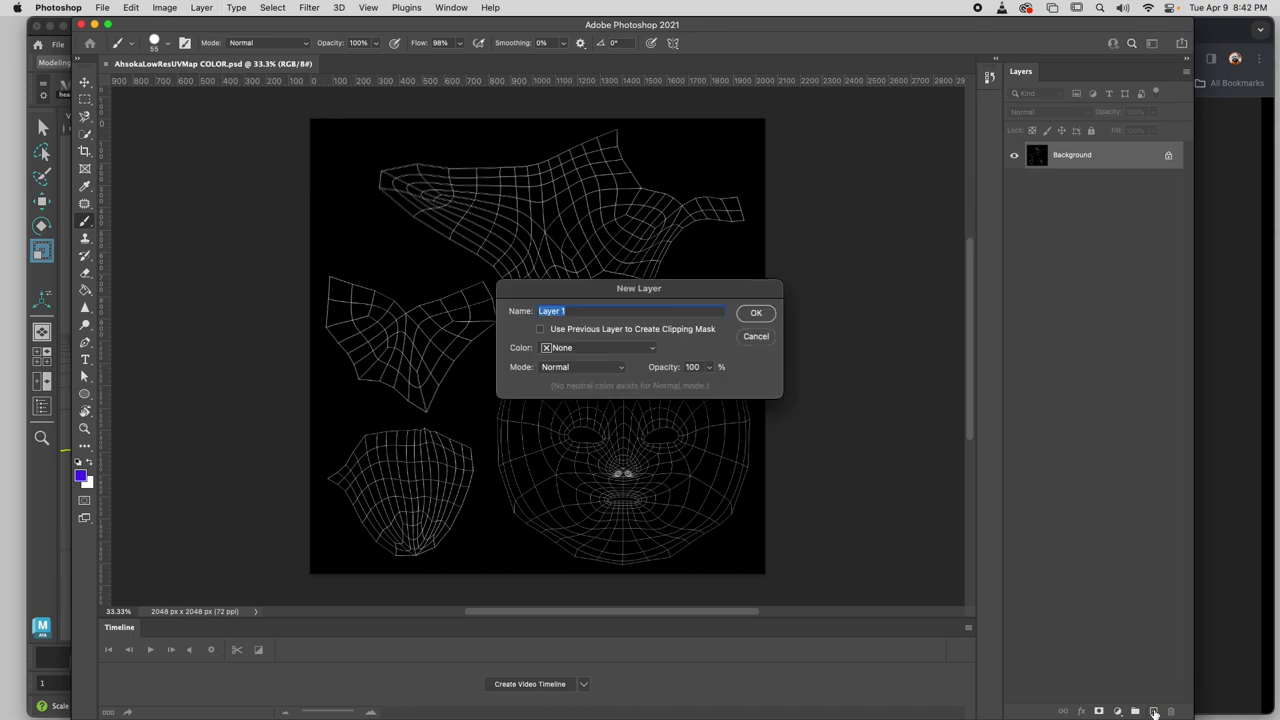
pyautogui.write('Base Colors')
pyautogui.press('Return')
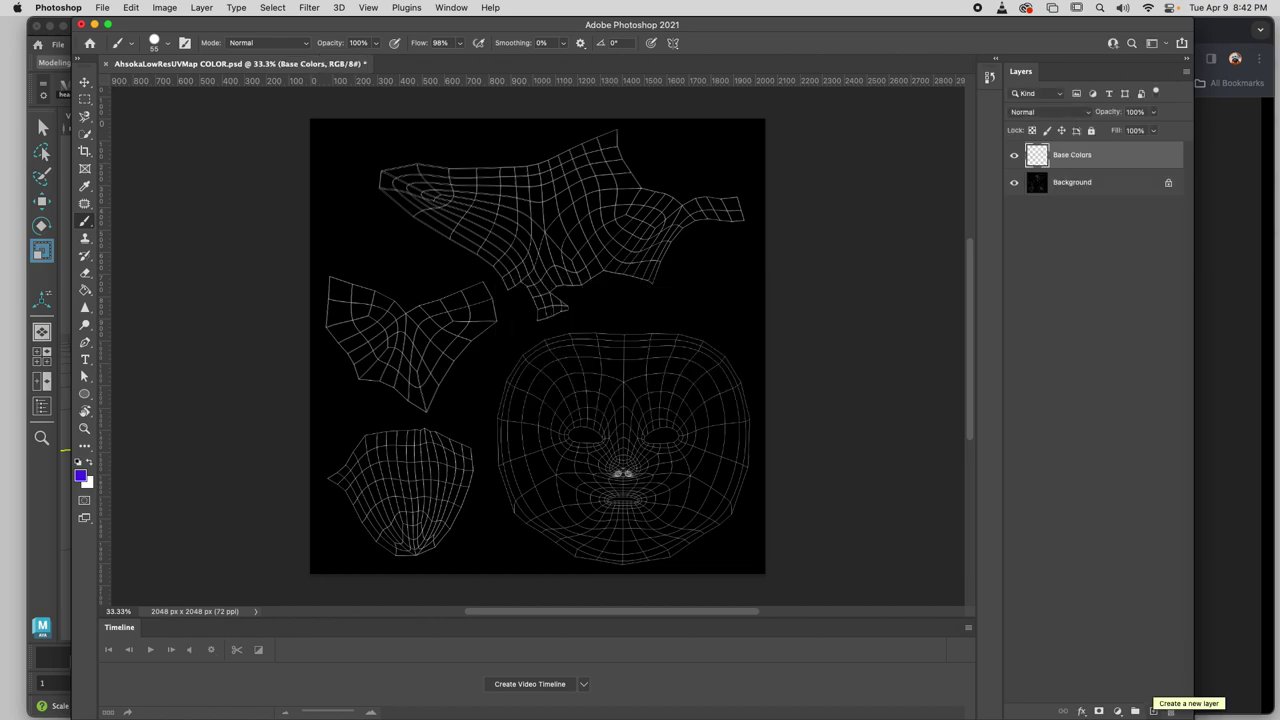
# Set the foreground colour to orange-red #d05a21 in the Color Picker.
pyautogui.click(82, 476)
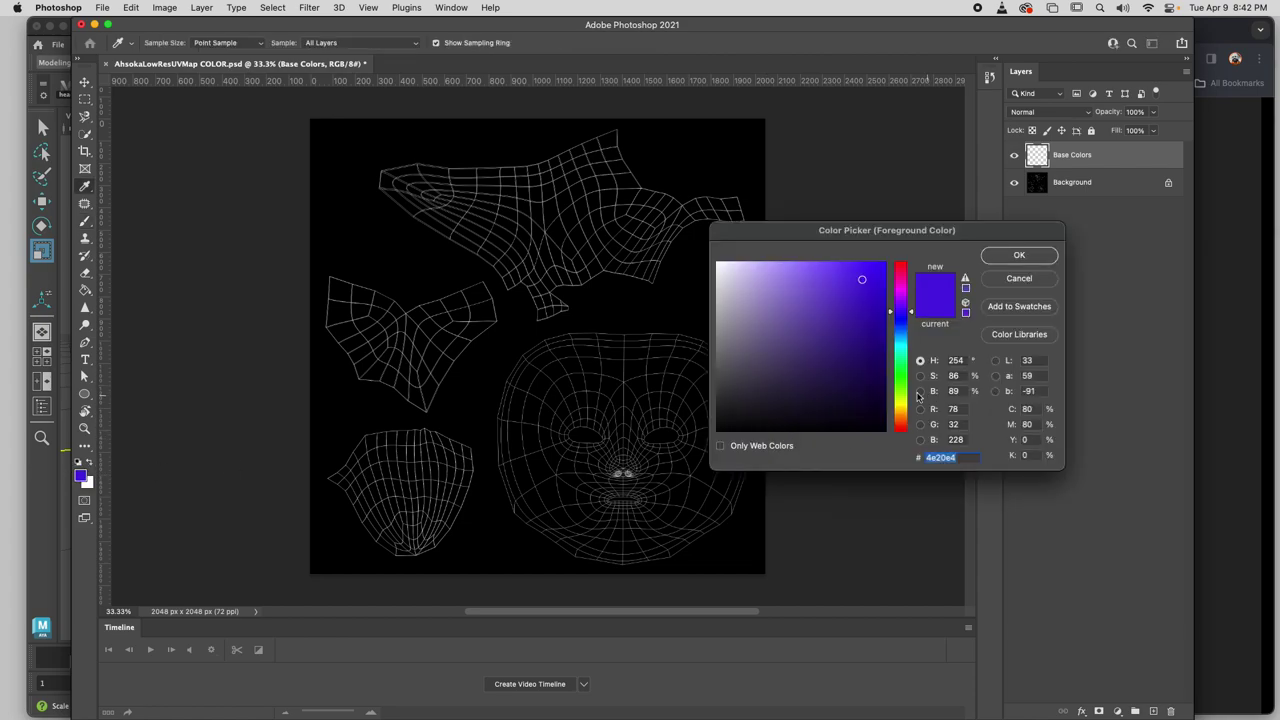
pyautogui.moveTo(903, 419); pyautogui.dragTo(901, 417)
pyautogui.moveTo(862, 278); pyautogui.dragTo(864, 288)
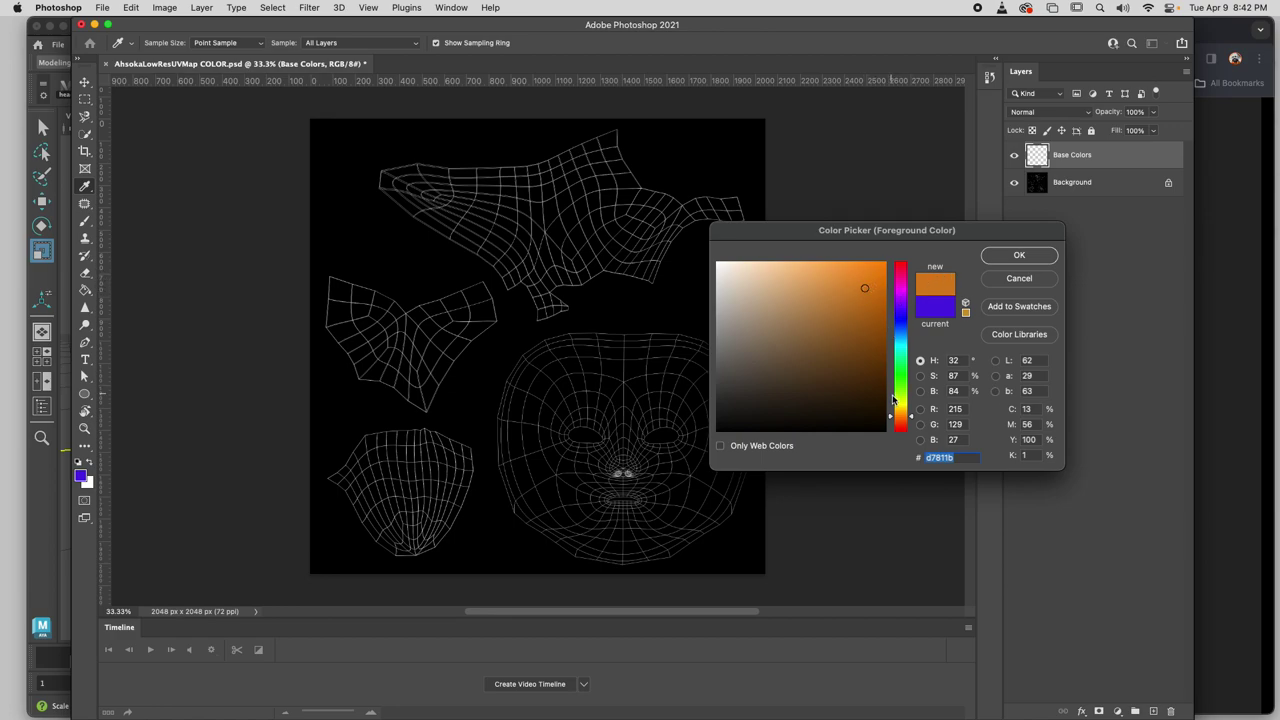
pyautogui.click(890, 422)
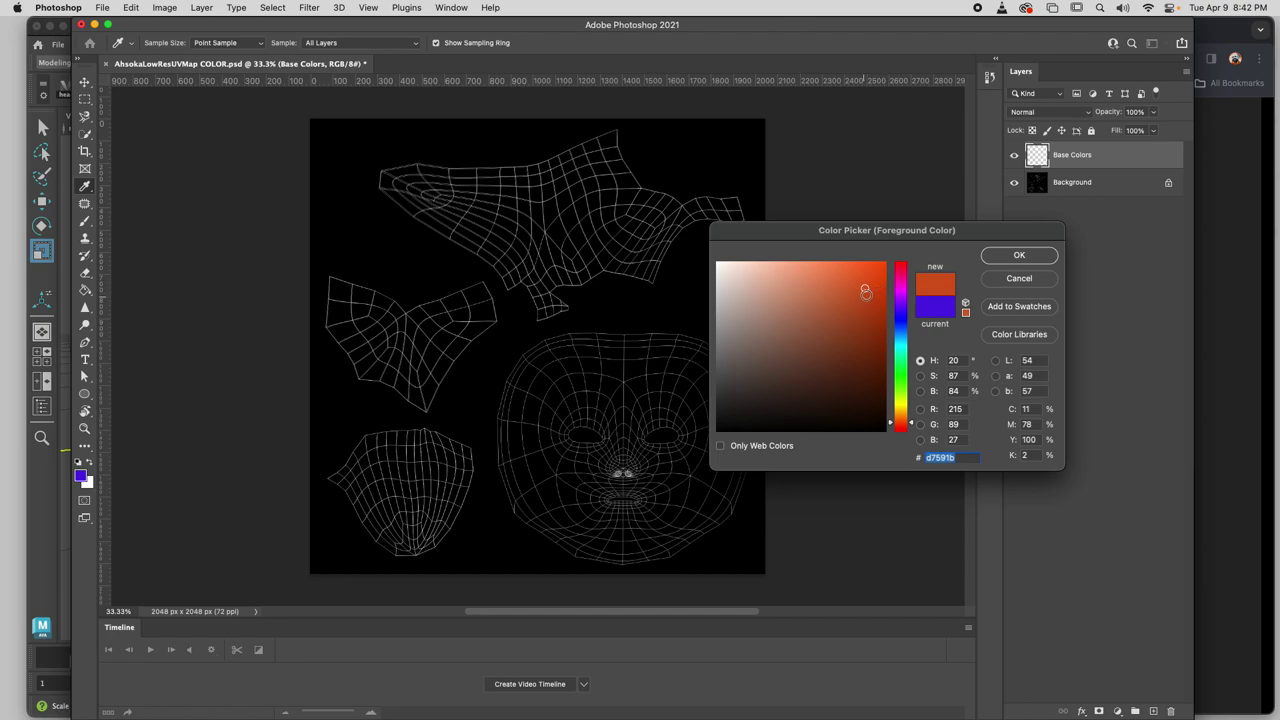
pyautogui.moveTo(865, 290)
pyautogui.mouseDown()
pyautogui.moveTo(850, 279)
pyautogui.moveTo(883, 276)
pyautogui.moveTo(859, 293)
pyautogui.mouseUp()
pyautogui.click(1002, 259)
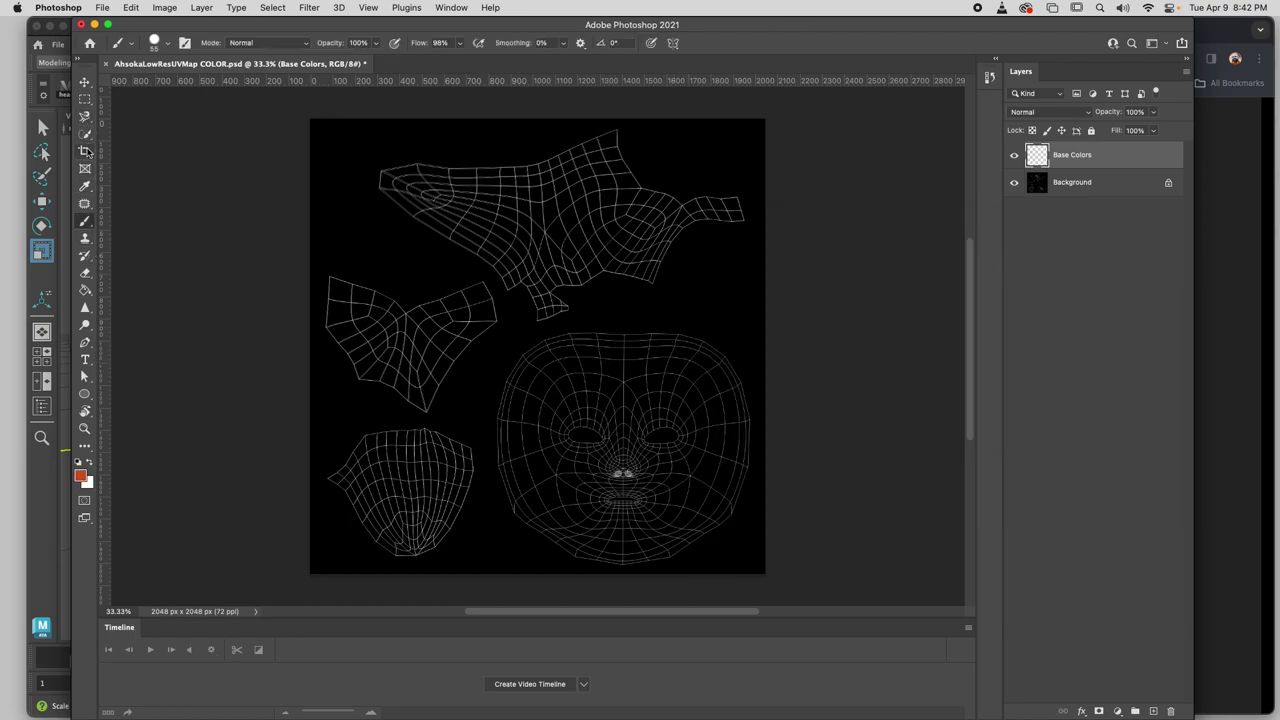
# With the Brush Tool, paint a thick orange outline around the face UV shell.
pyautogui.rightClick(84, 221)
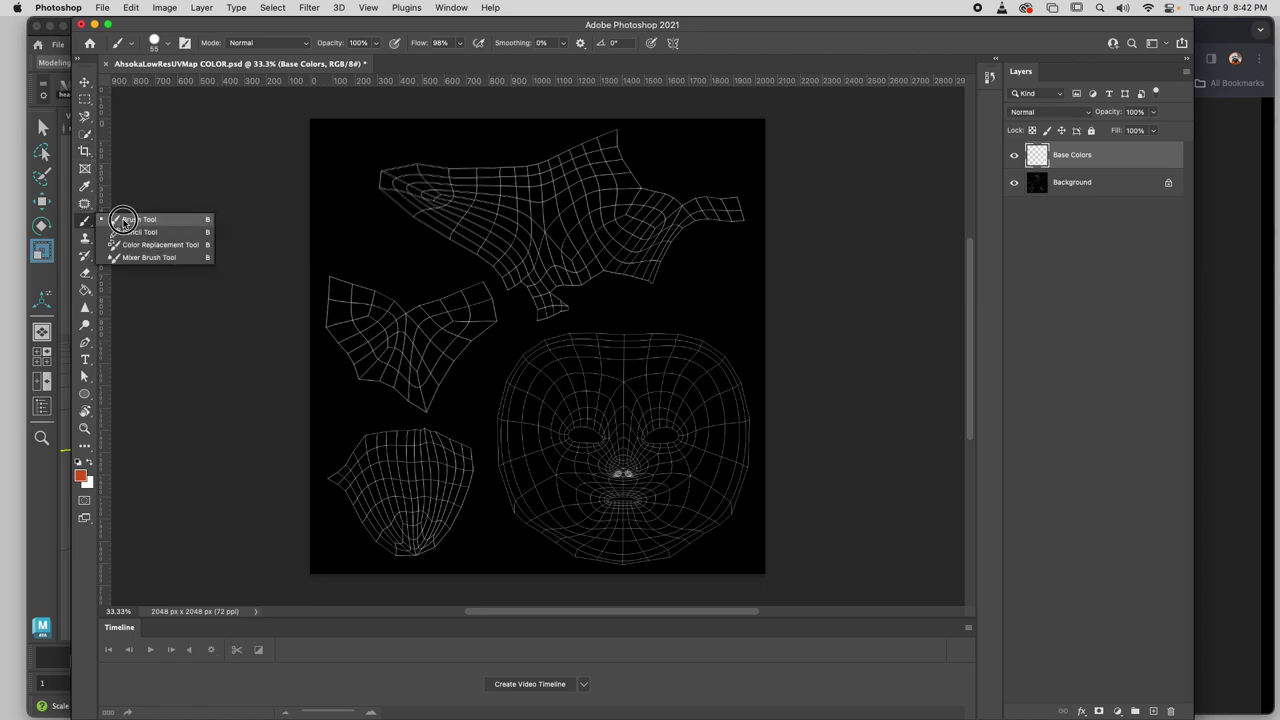
pyautogui.click(124, 219)
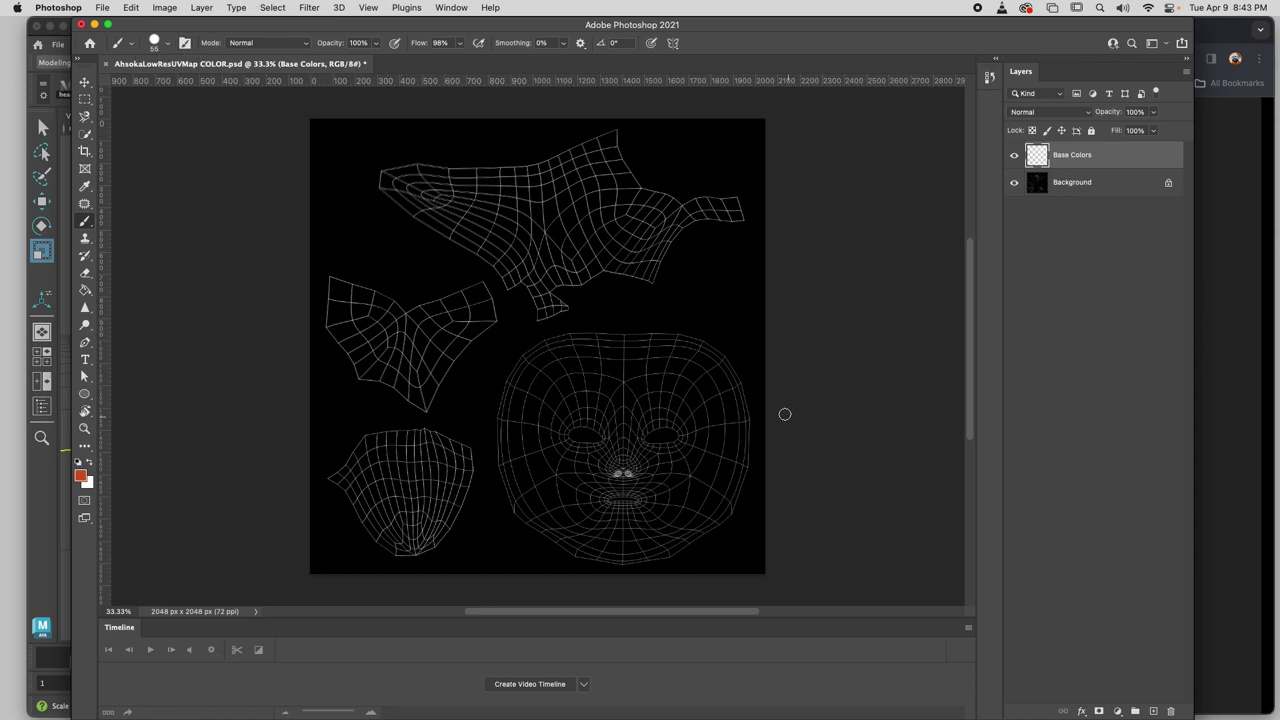
pyautogui.moveTo(640, 336)
pyautogui.mouseDown()
pyautogui.moveTo(706, 344)
pyautogui.moveTo(734, 367)
pyautogui.moveTo(740, 481)
pyautogui.moveTo(720, 524)
pyautogui.moveTo(659, 561)
pyautogui.moveTo(610, 564)
pyautogui.moveTo(549, 548)
pyautogui.moveTo(515, 509)
pyautogui.moveTo(495, 414)
pyautogui.moveTo(513, 367)
pyautogui.moveTo(550, 339)
pyautogui.moveTo(644, 337)
pyautogui.mouseUp()
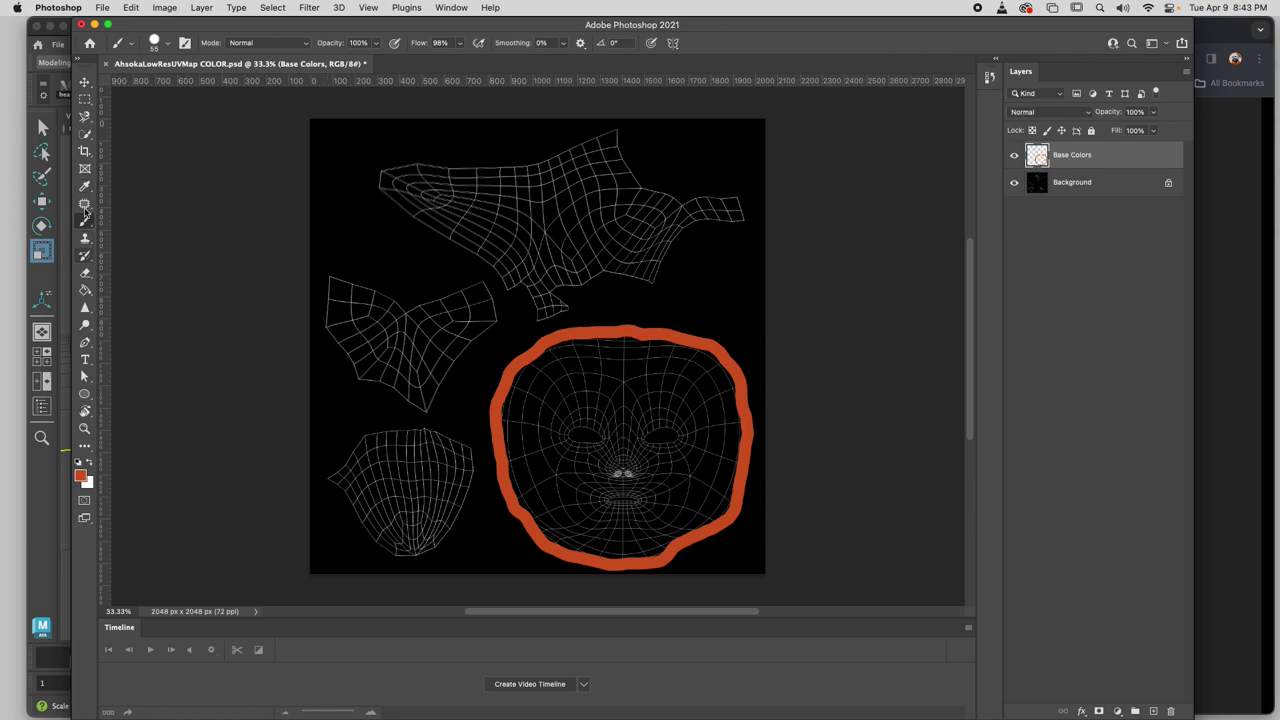
# With the Paint Bucket Tool, fill the face shell and its leftover thin ring orange.
pyautogui.click(86, 291)
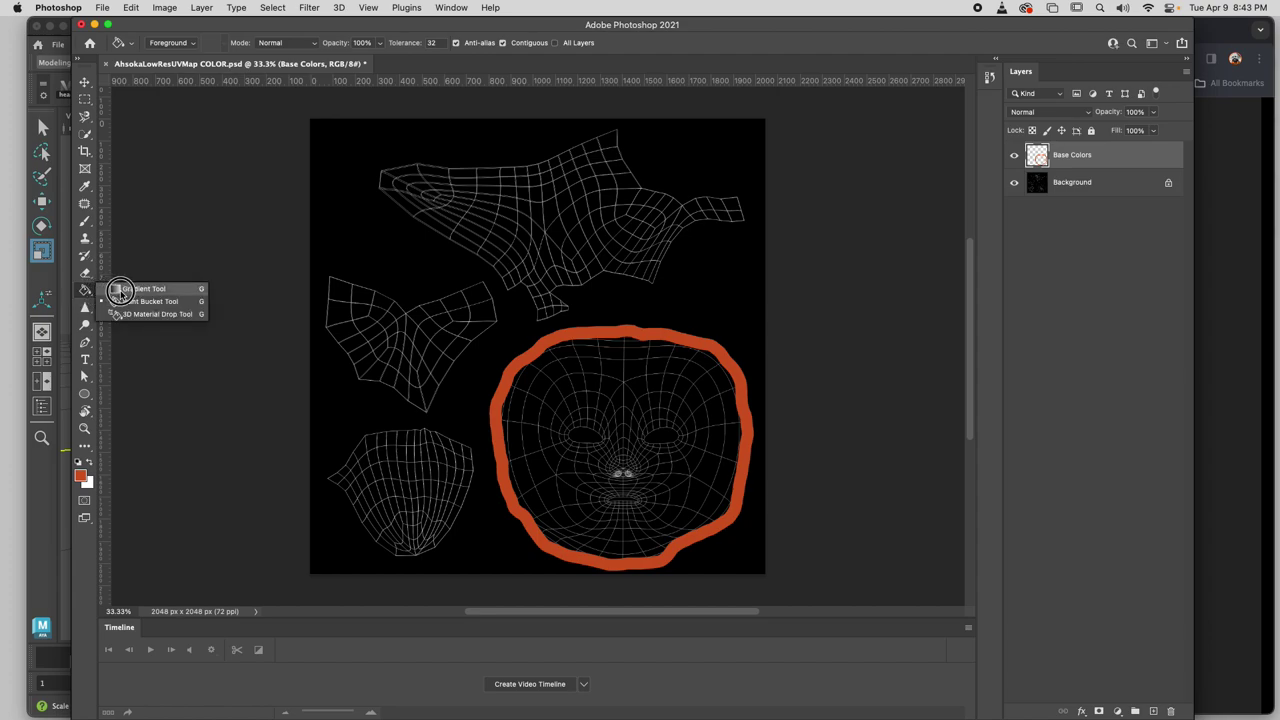
pyautogui.click(119, 290)
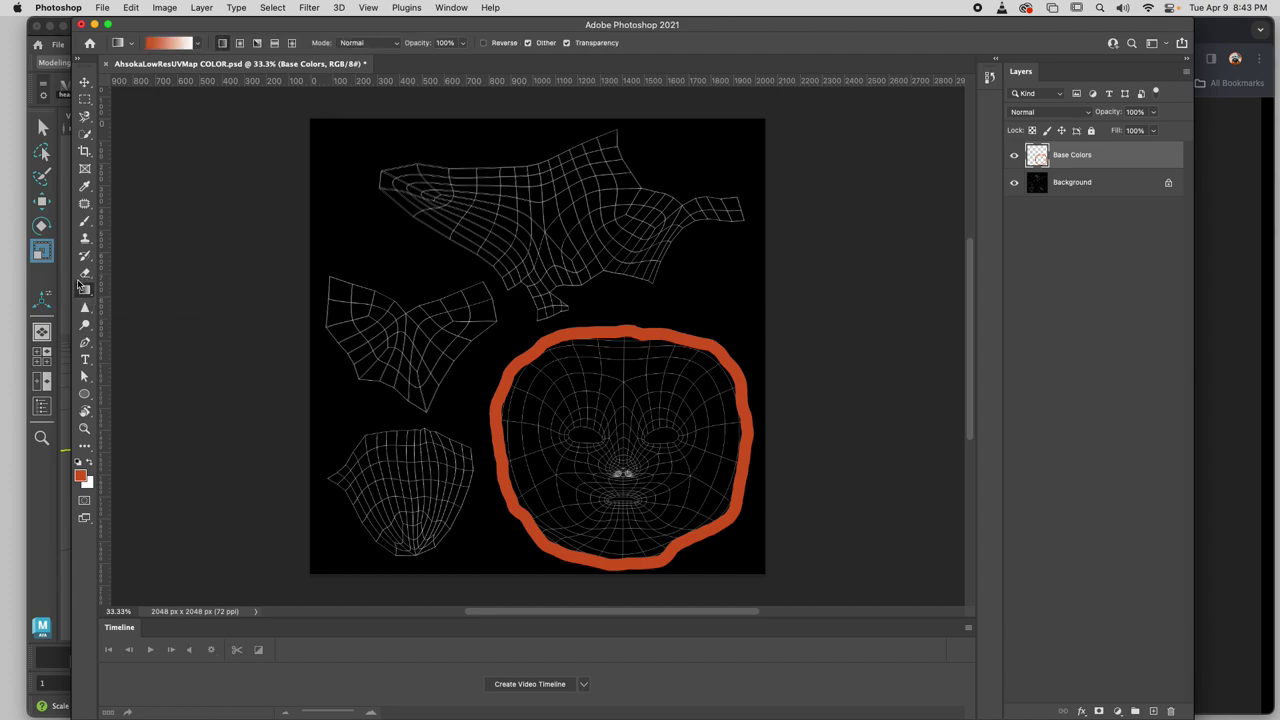
pyautogui.click(84, 290)
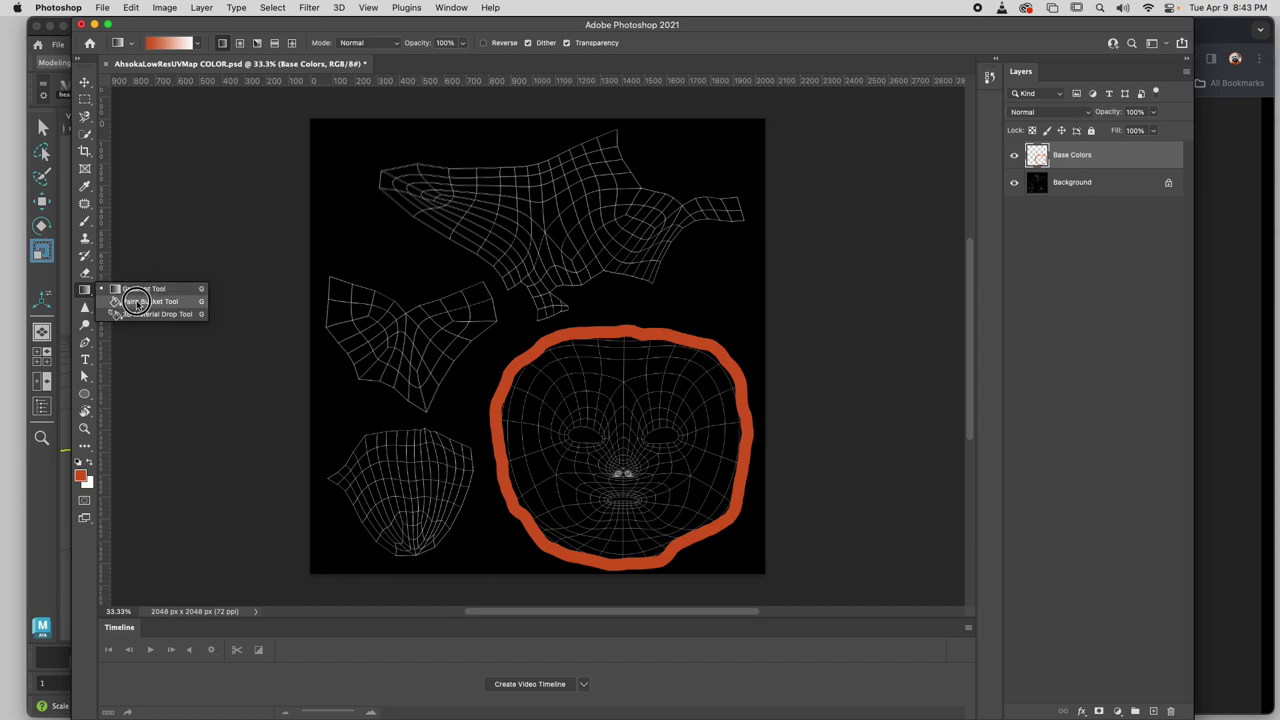
pyautogui.click(140, 289)
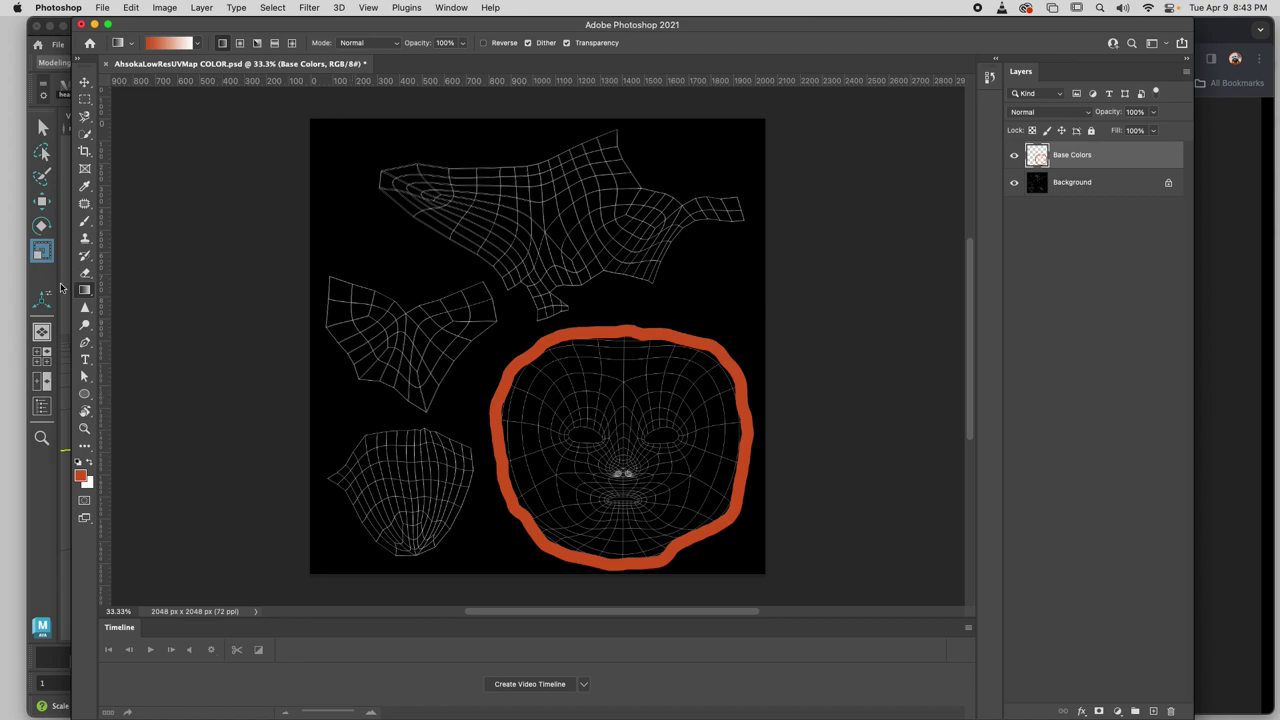
pyautogui.moveTo(84, 291); pyautogui.dragTo(140, 301)
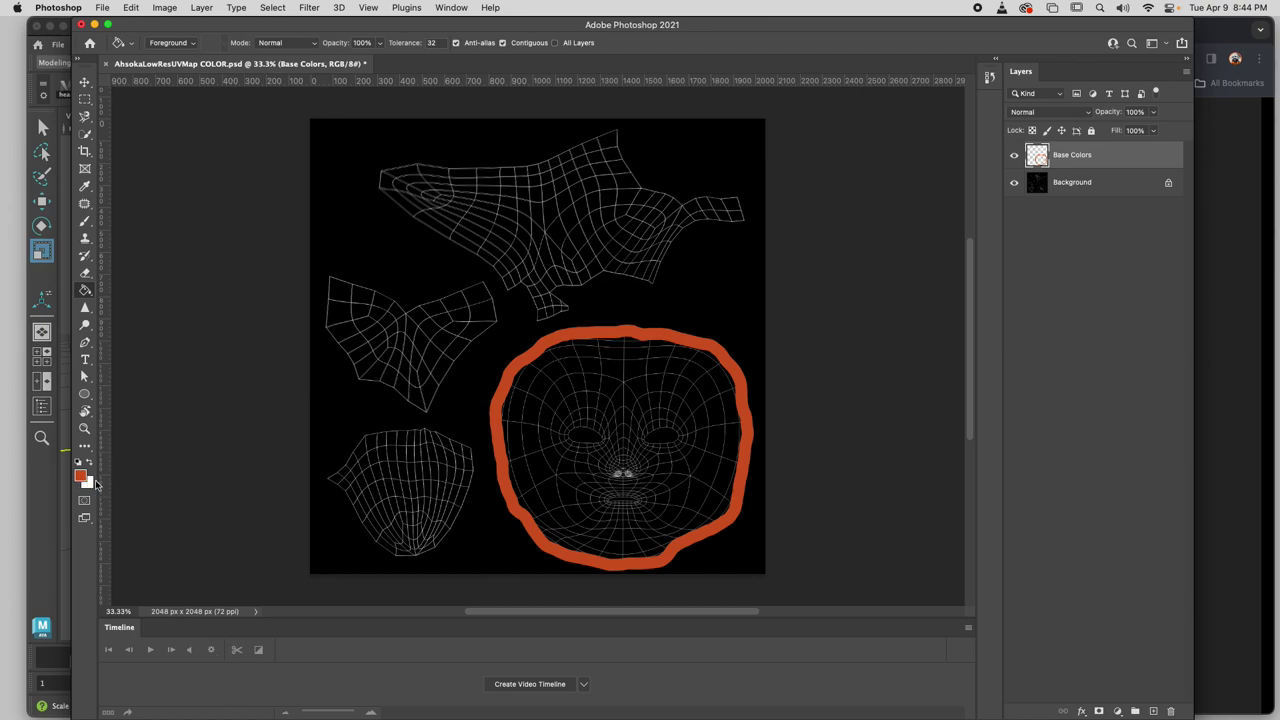
pyautogui.click(629, 403)
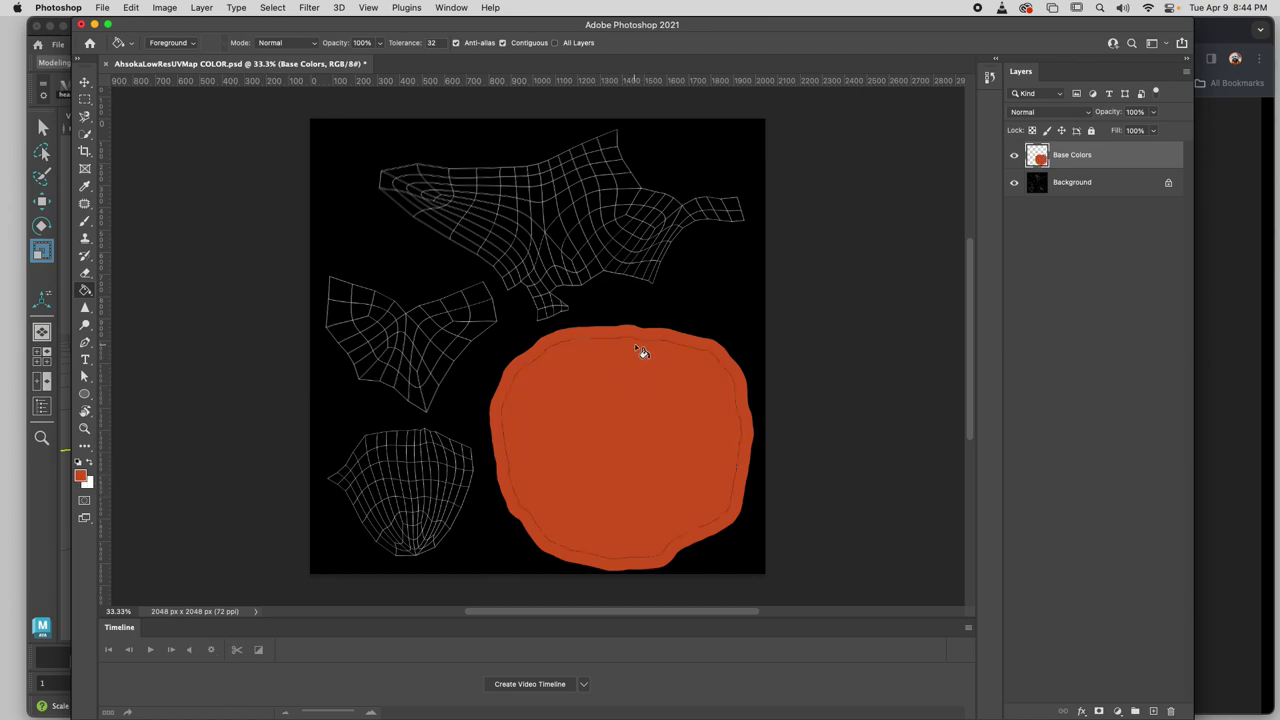
pyautogui.click(637, 348)
# Swap the colours so white is the foreground and orange becomes the background colour.
pyautogui.click(88, 465)
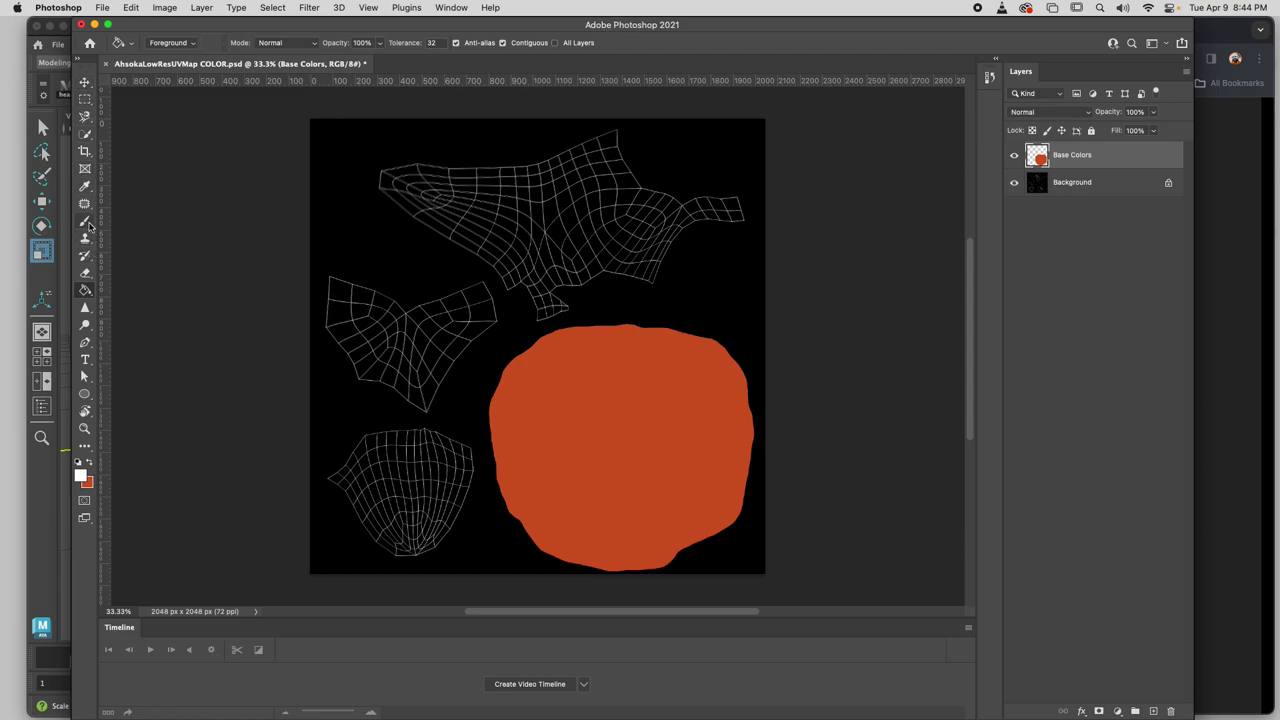
# With the brush, paint thick white outlines around the top, middle-left and bottom-left UV shells.
pyautogui.click(88, 226)
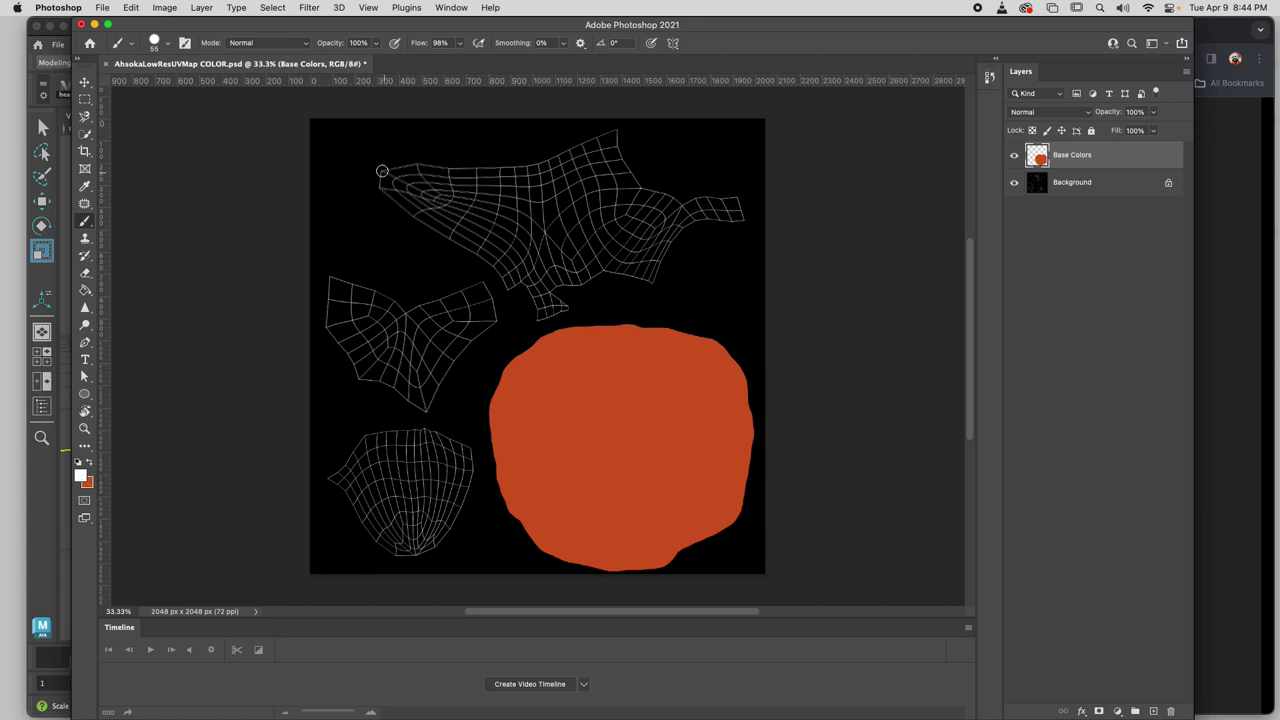
pyautogui.moveTo(381, 171)
pyautogui.mouseDown()
pyautogui.moveTo(516, 161)
pyautogui.moveTo(605, 130)
pyautogui.moveTo(645, 186)
pyautogui.moveTo(728, 198)
pyautogui.moveTo(741, 214)
pyautogui.moveTo(689, 225)
pyautogui.moveTo(647, 284)
pyautogui.moveTo(590, 278)
pyautogui.moveTo(556, 290)
pyautogui.moveTo(568, 307)
pyautogui.moveTo(536, 315)
pyautogui.moveTo(524, 291)
pyautogui.moveTo(386, 202)
pyautogui.moveTo(382, 170)
pyautogui.mouseUp()
pyautogui.moveTo(328, 276)
pyautogui.mouseDown()
pyautogui.moveTo(409, 309)
pyautogui.moveTo(490, 291)
pyautogui.moveTo(489, 331)
pyautogui.moveTo(424, 412)
pyautogui.moveTo(360, 377)
pyautogui.moveTo(398, 394)
pyautogui.moveTo(363, 377)
pyautogui.moveTo(326, 330)
pyautogui.moveTo(329, 275)
pyautogui.mouseUp()
pyautogui.moveTo(360, 438)
pyautogui.mouseDown()
pyautogui.moveTo(420, 431)
pyautogui.moveTo(464, 444)
pyautogui.moveTo(475, 463)
pyautogui.moveTo(451, 531)
pyautogui.moveTo(426, 549)
pyautogui.moveTo(371, 537)
pyautogui.moveTo(332, 484)
pyautogui.moveTo(360, 441)
pyautogui.mouseUp()
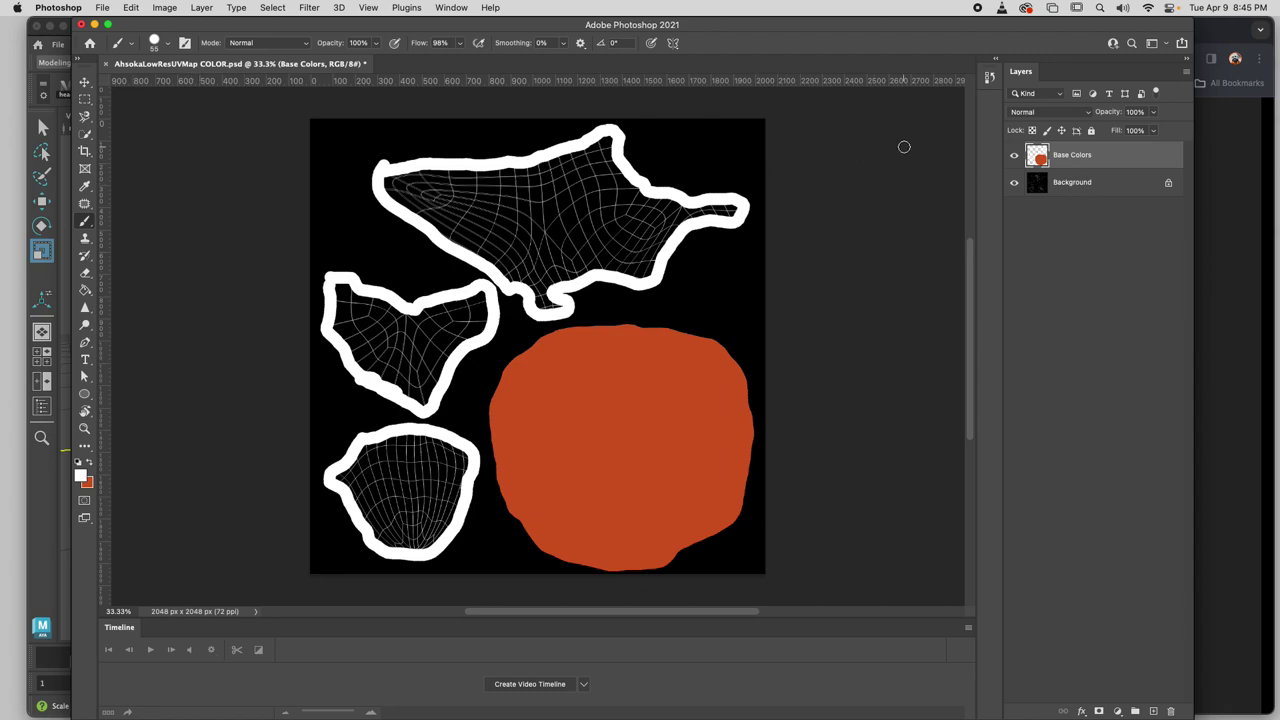
# Paint Bucket-fill the top, middle-left and bottom-left shells white, including leftover outline gaps.
pyautogui.click(85, 289)
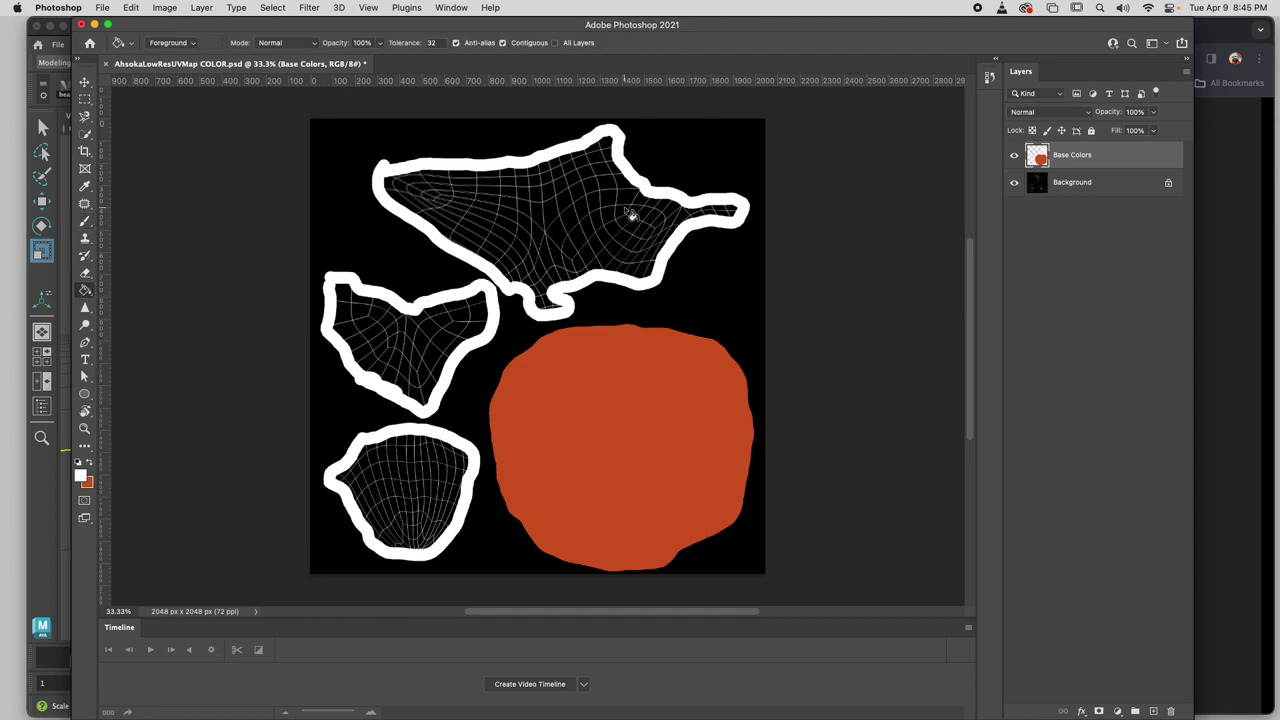
pyautogui.click(571, 222)
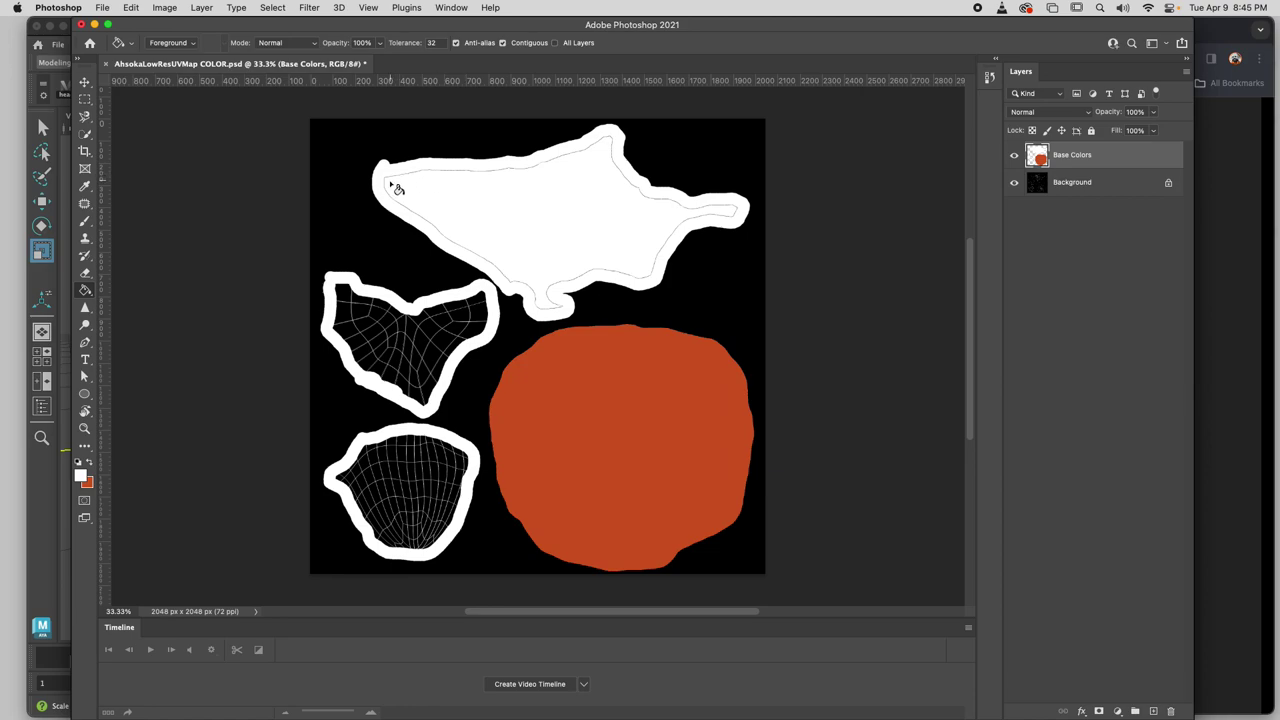
pyautogui.click(494, 205)
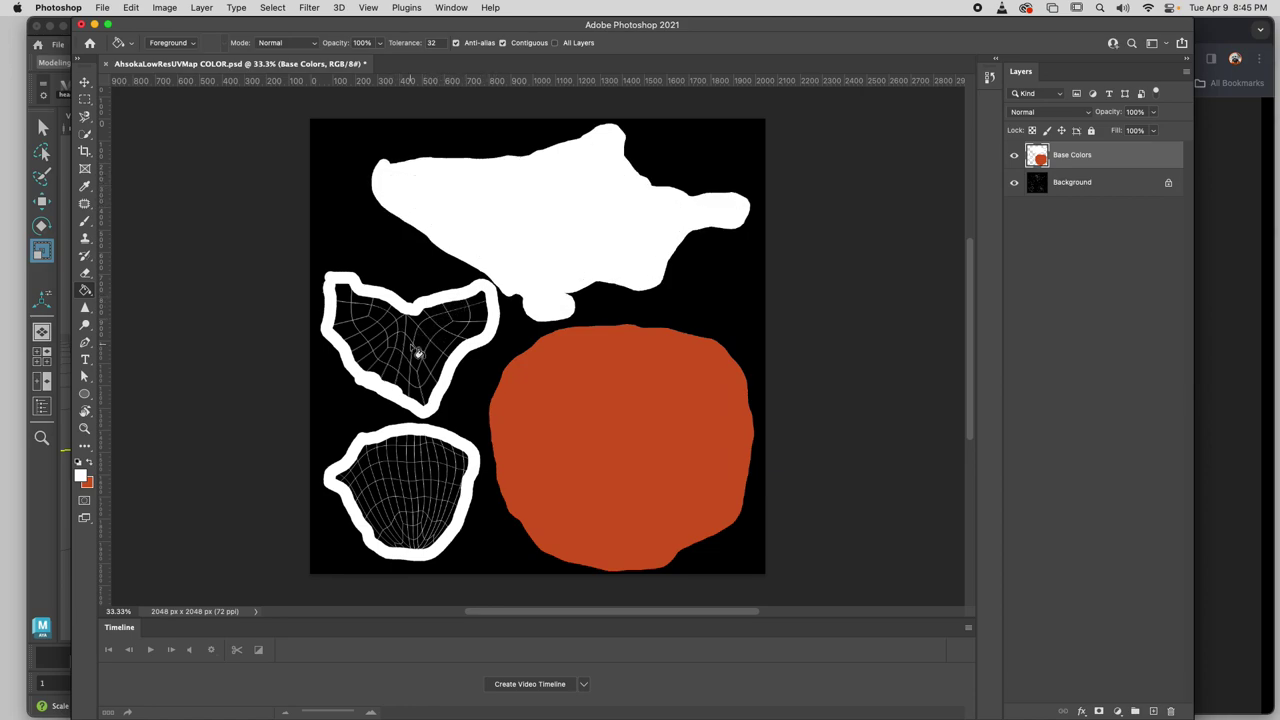
pyautogui.click(421, 350)
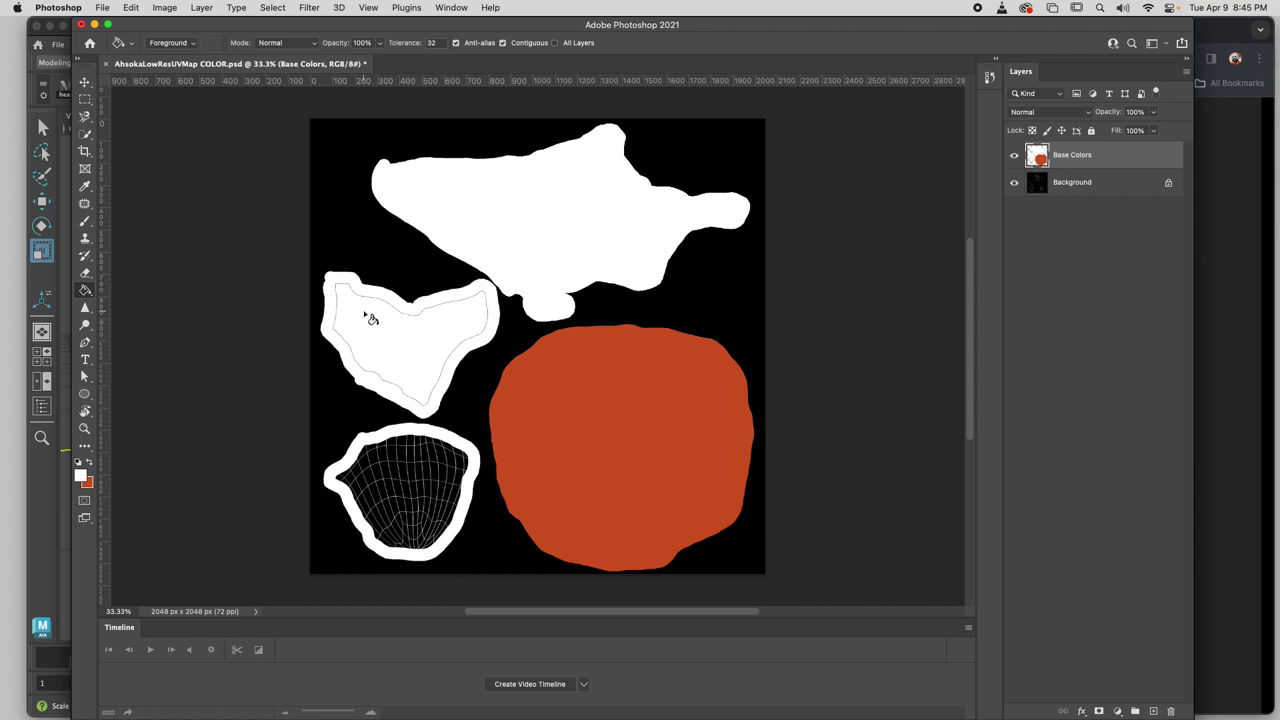
pyautogui.click(364, 316)
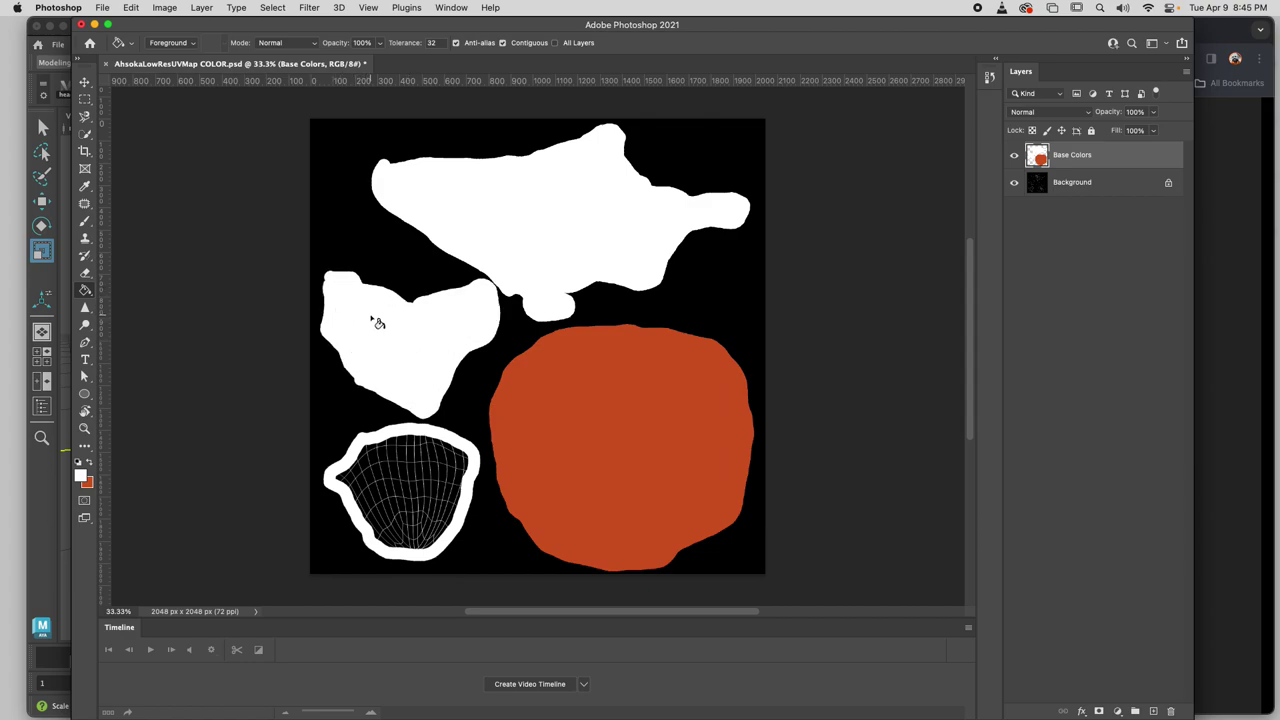
pyautogui.click(403, 479)
# Fill the last outline gap in the bottom-left shell and save with Maximize Compatibility kept on.
pyautogui.click(400, 476)
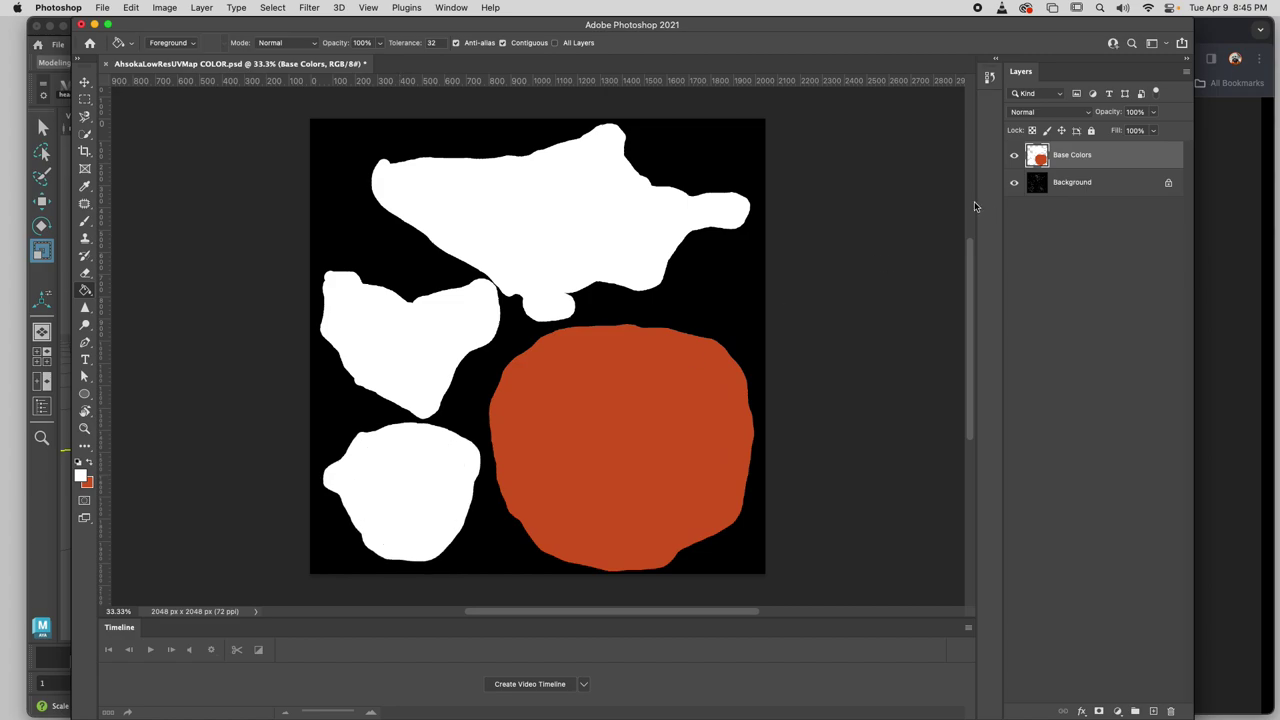
pyautogui.press('super+s')
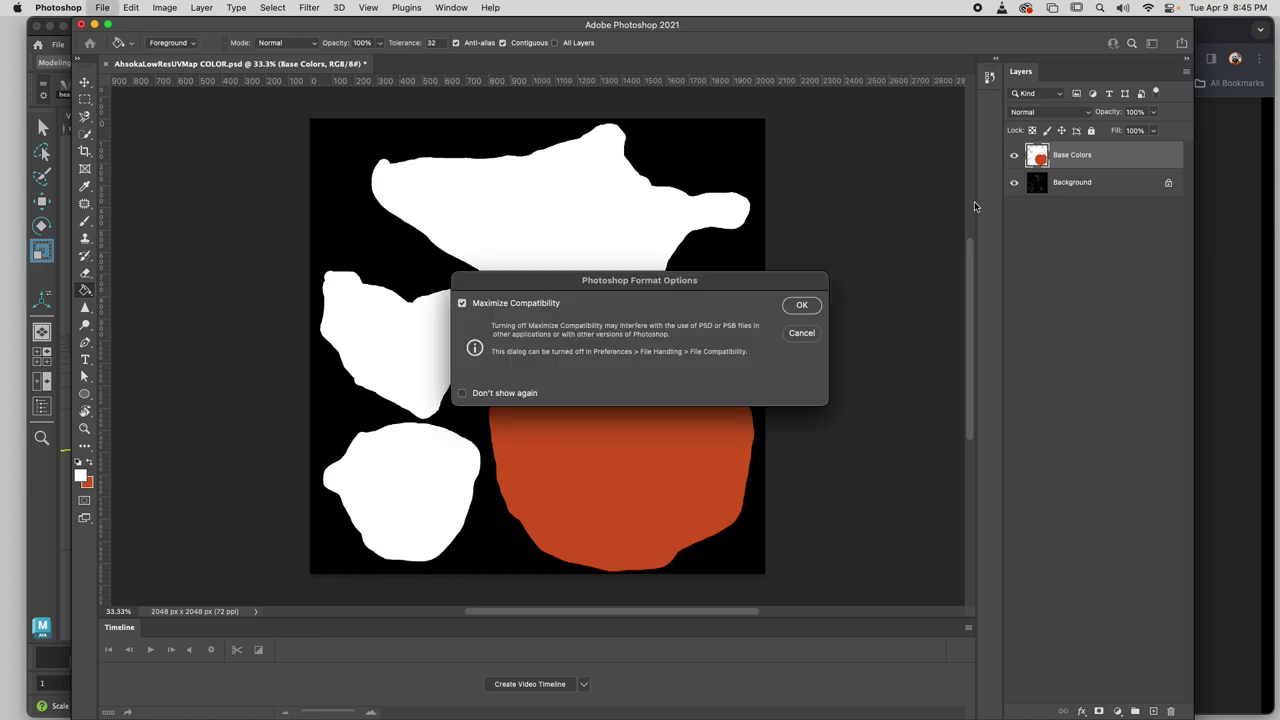
pyautogui.click(804, 306)
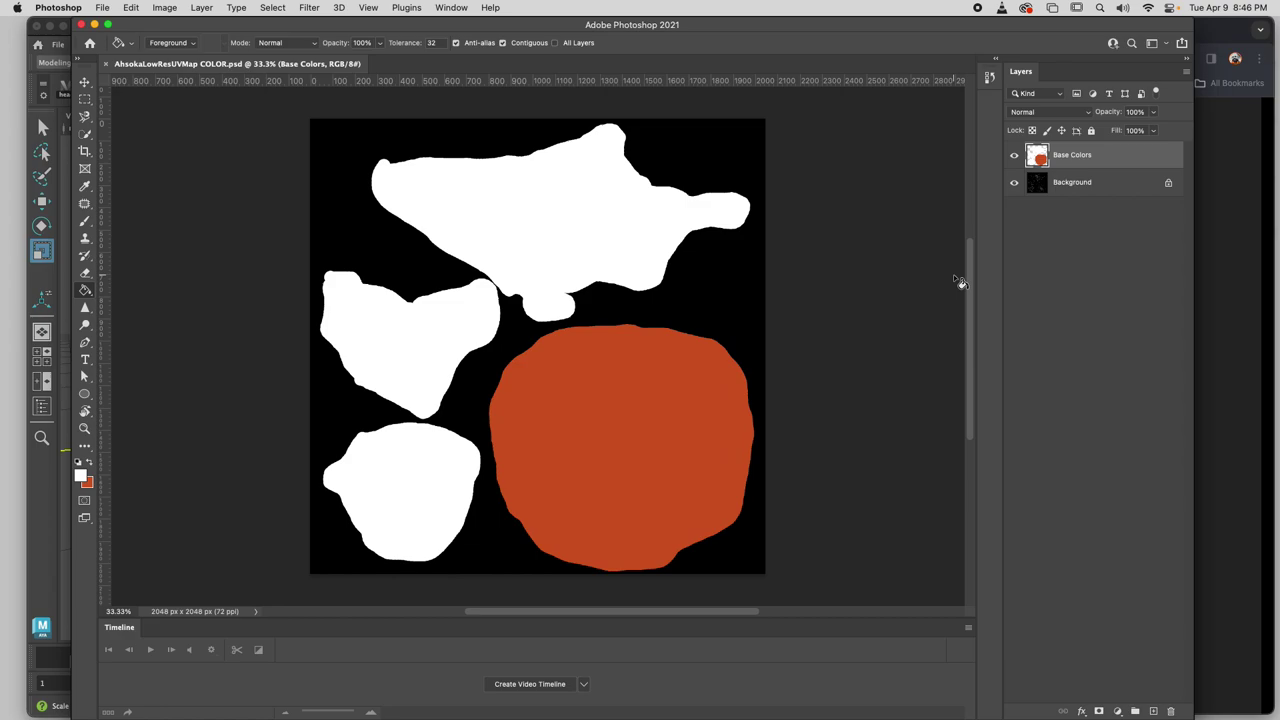
# Hide Base Colors and add a new layer above Background named STENCIL.
pyautogui.click(1014, 155)
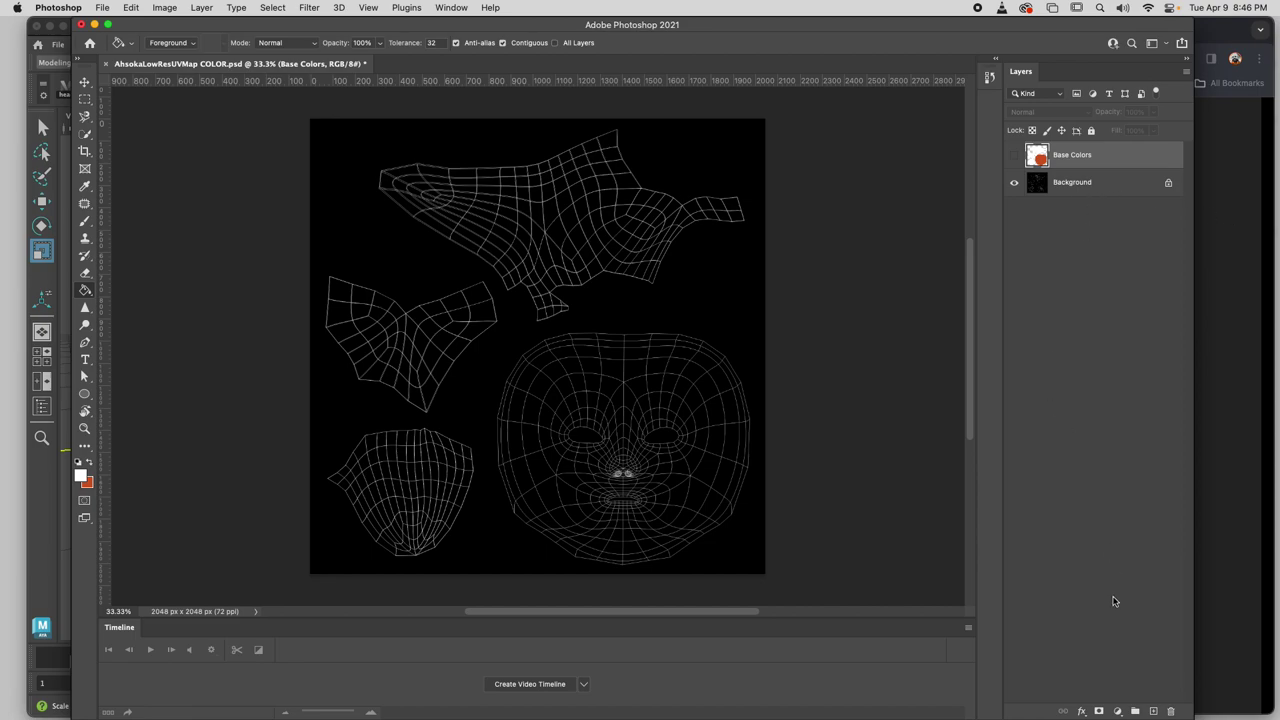
pyautogui.click(1061, 186)
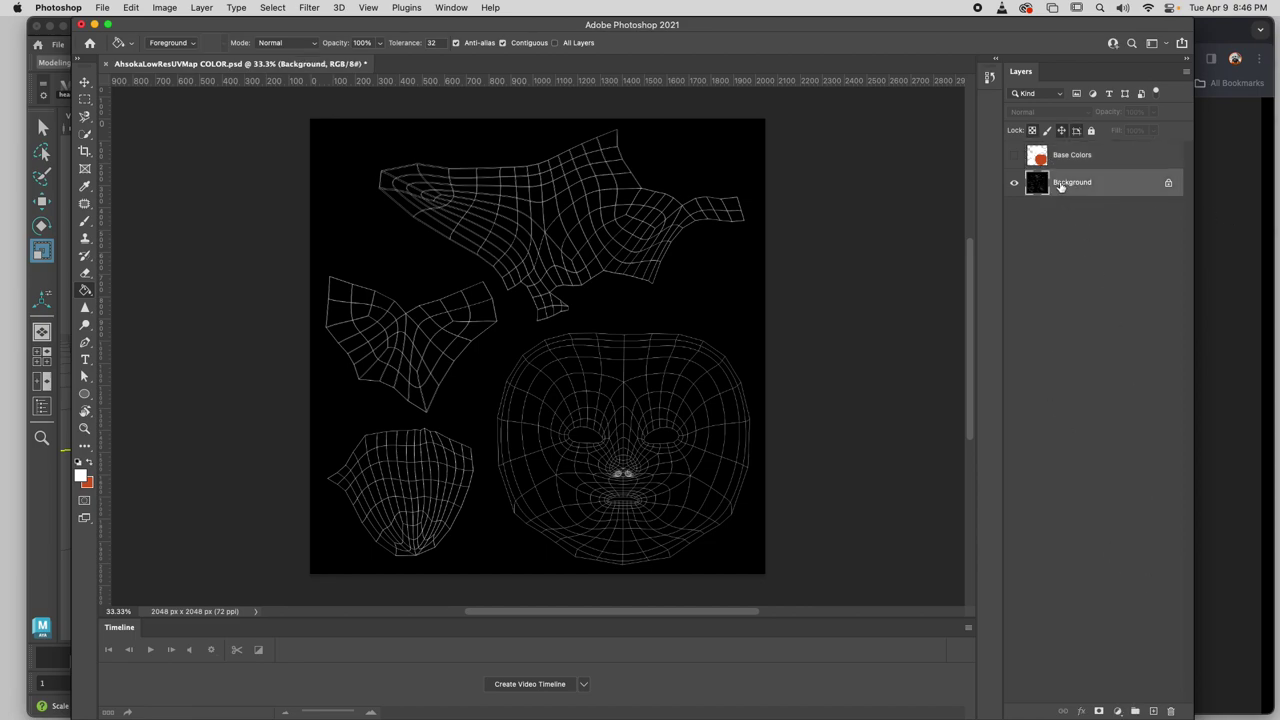
pyautogui.click(1153, 711)
pyautogui.press('s')
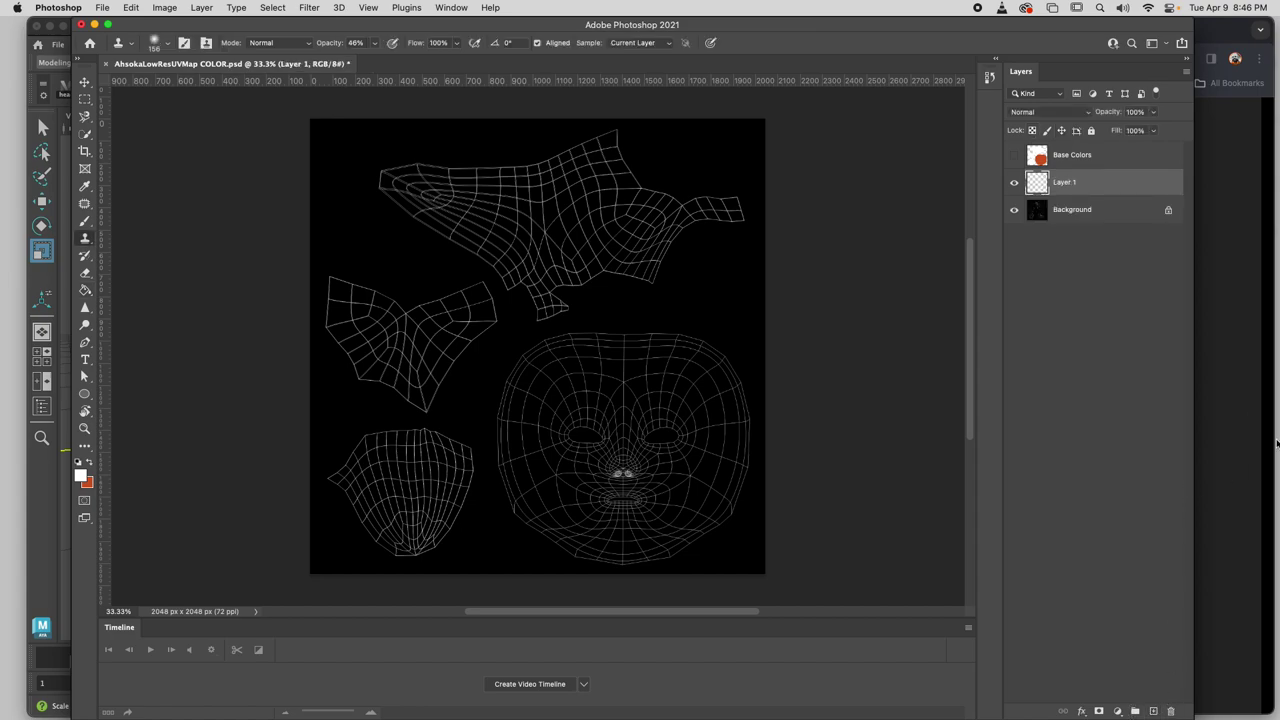
pyautogui.doubleClick(1064, 182)
pyautogui.write('STENCIL')
pyautogui.press('Return')
# Reselect the Background layer and switch to the Magic Wand tool.
pyautogui.click(1078, 211)
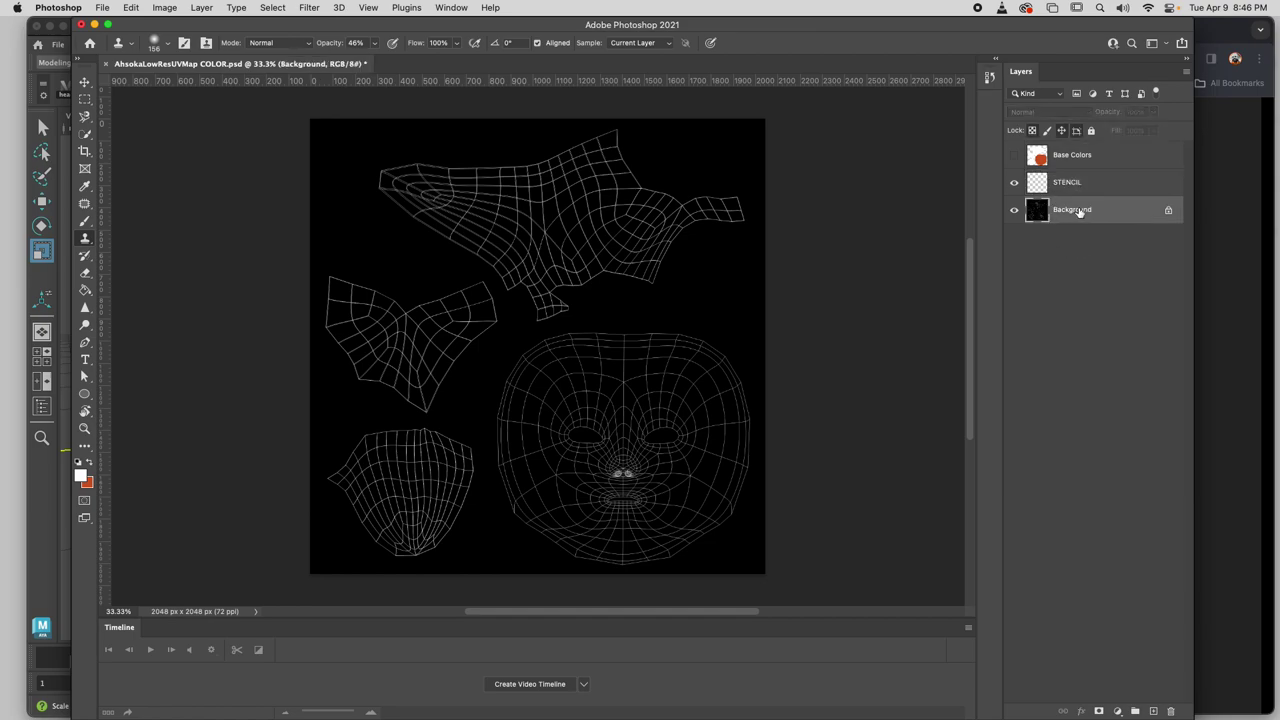
pyautogui.click(84, 133)
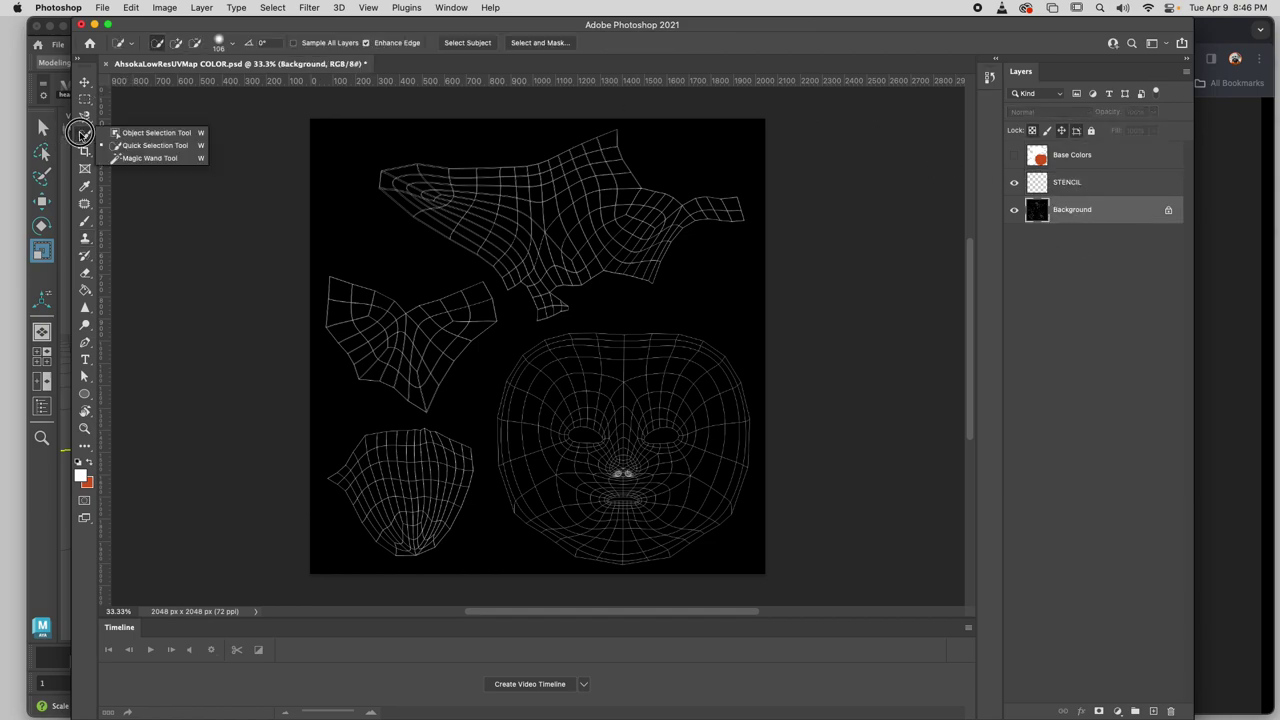
pyautogui.click(83, 111)
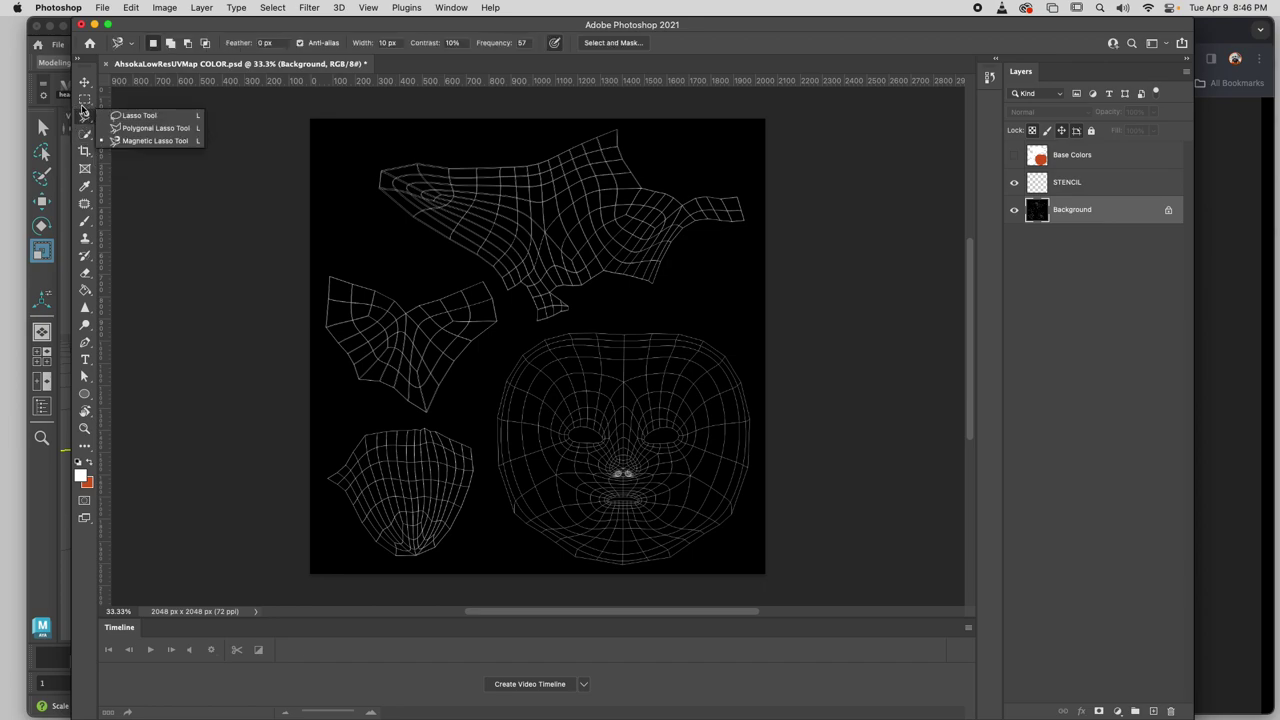
pyautogui.click(84, 133)
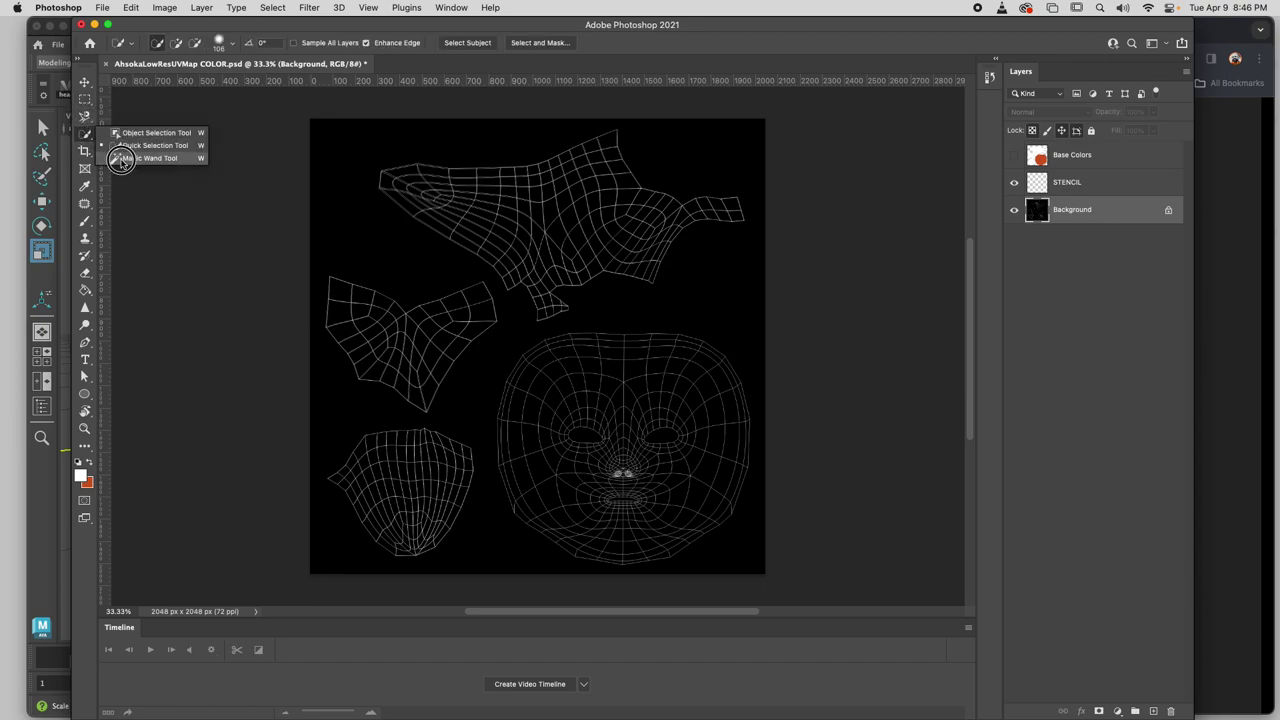
pyautogui.click(122, 158)
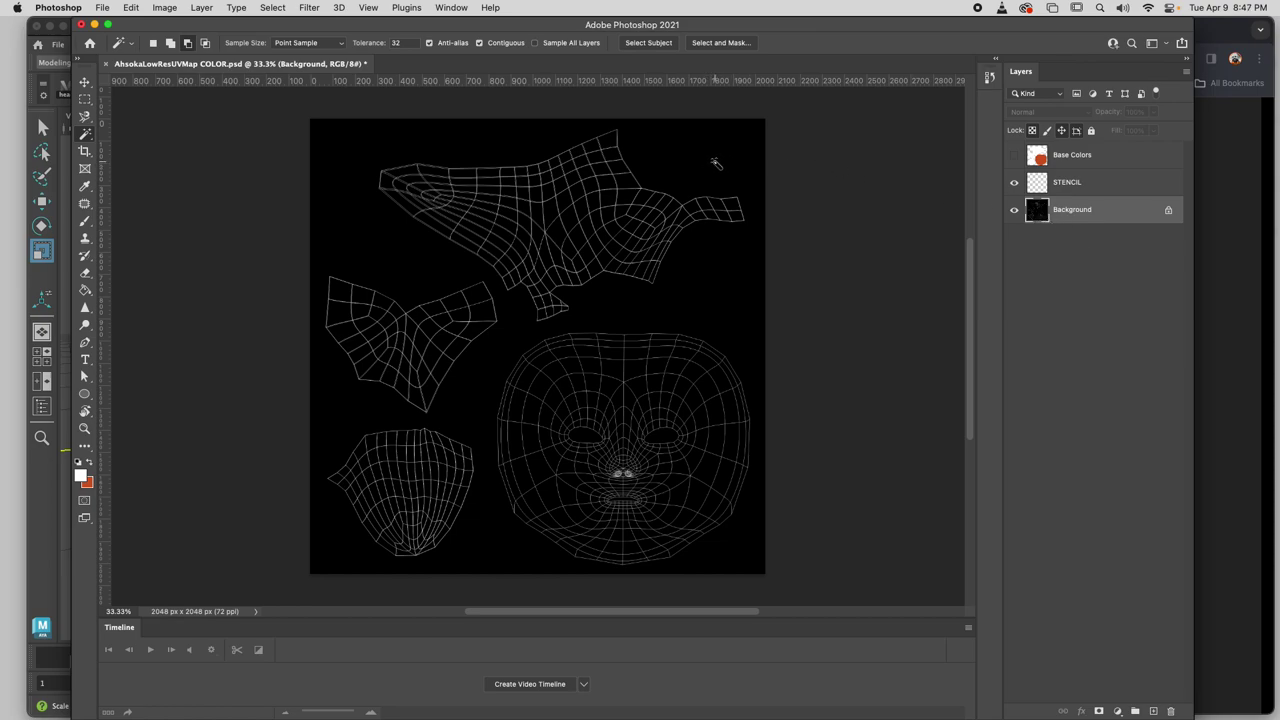
# Magic Wand-select the black surround, activate STENCIL, and set the foreground to bright green #3cff00.
pyautogui.click(694, 170)
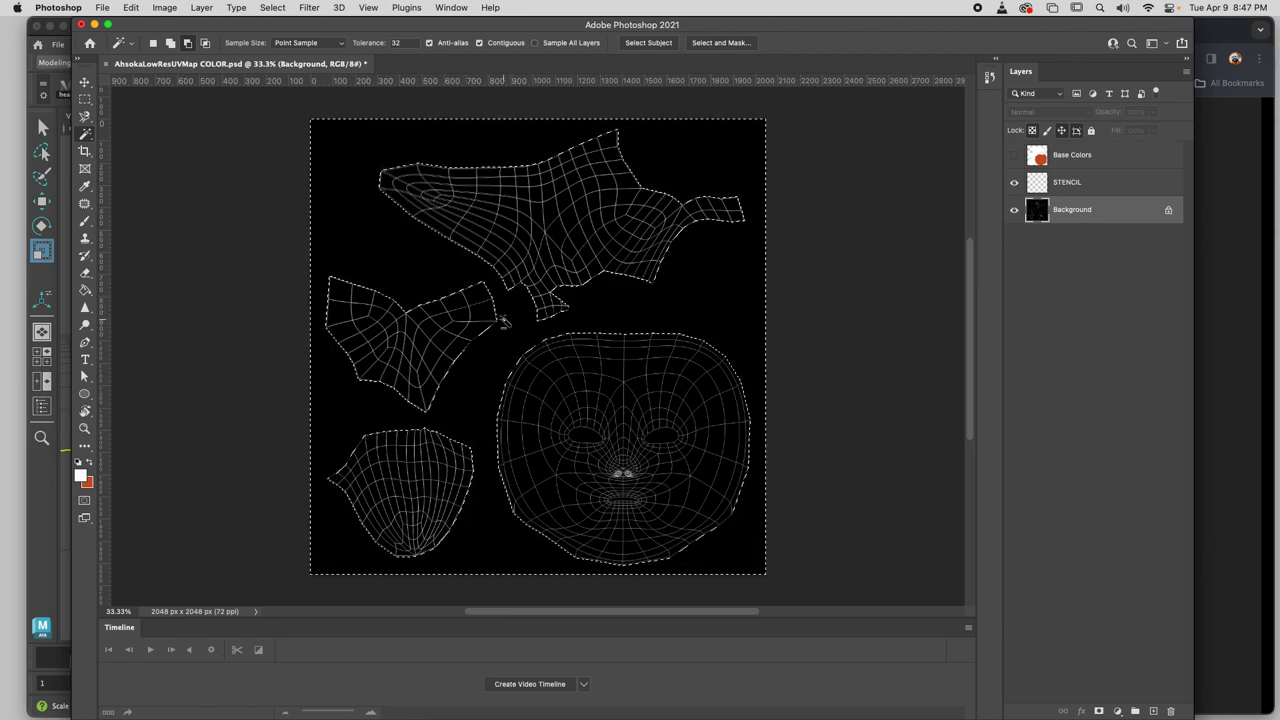
pyautogui.click(1093, 184)
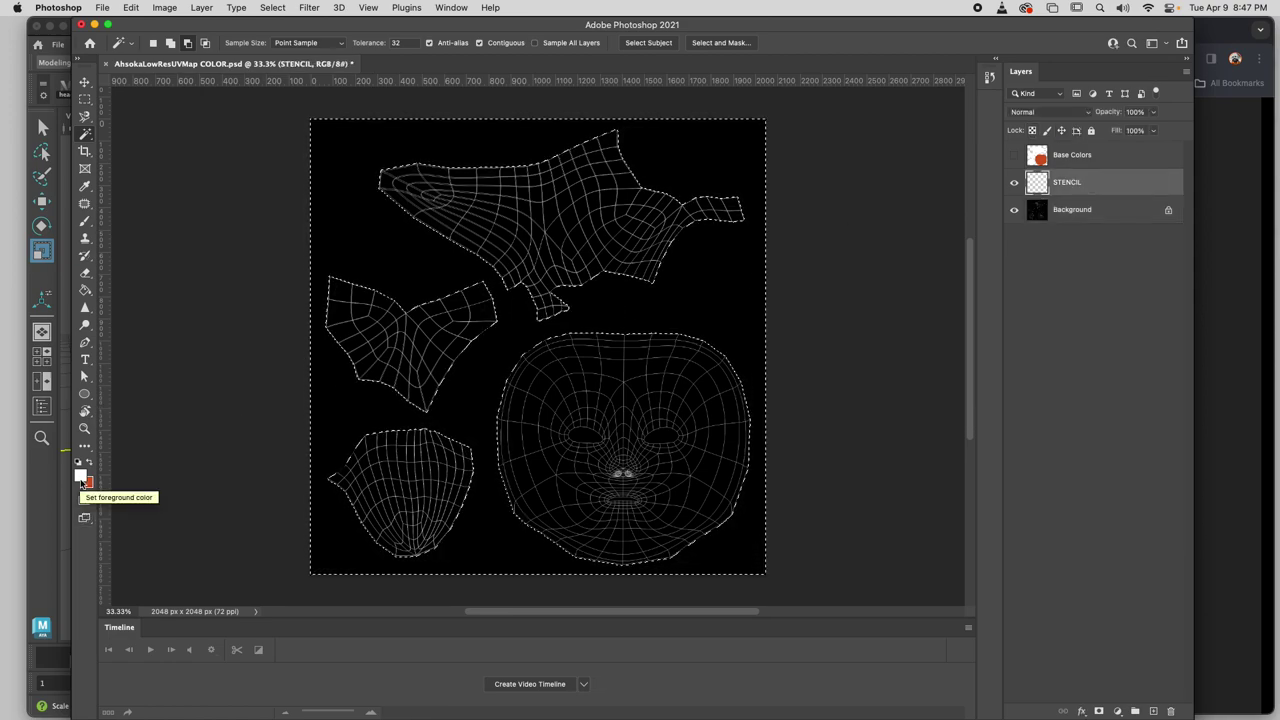
pyautogui.click(81, 477)
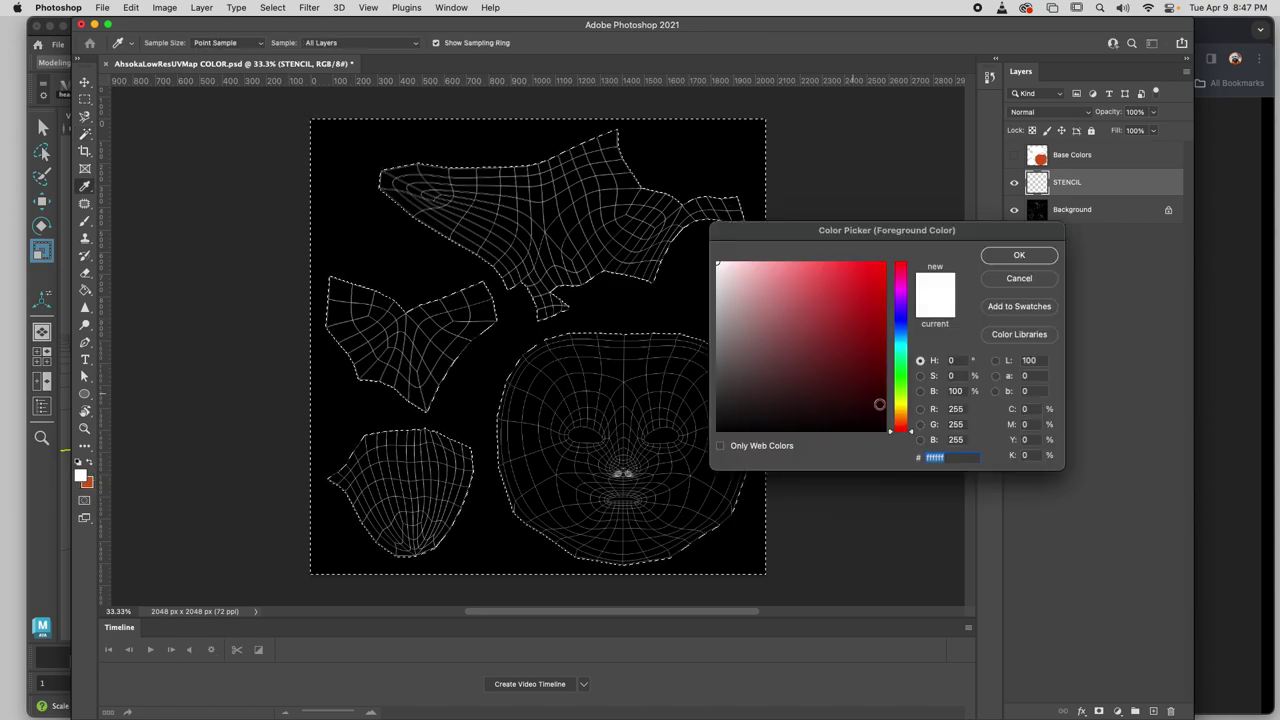
pyautogui.moveTo(900, 392); pyautogui.dragTo(903, 381)
pyautogui.moveTo(870, 300); pyautogui.dragTo(884, 264)
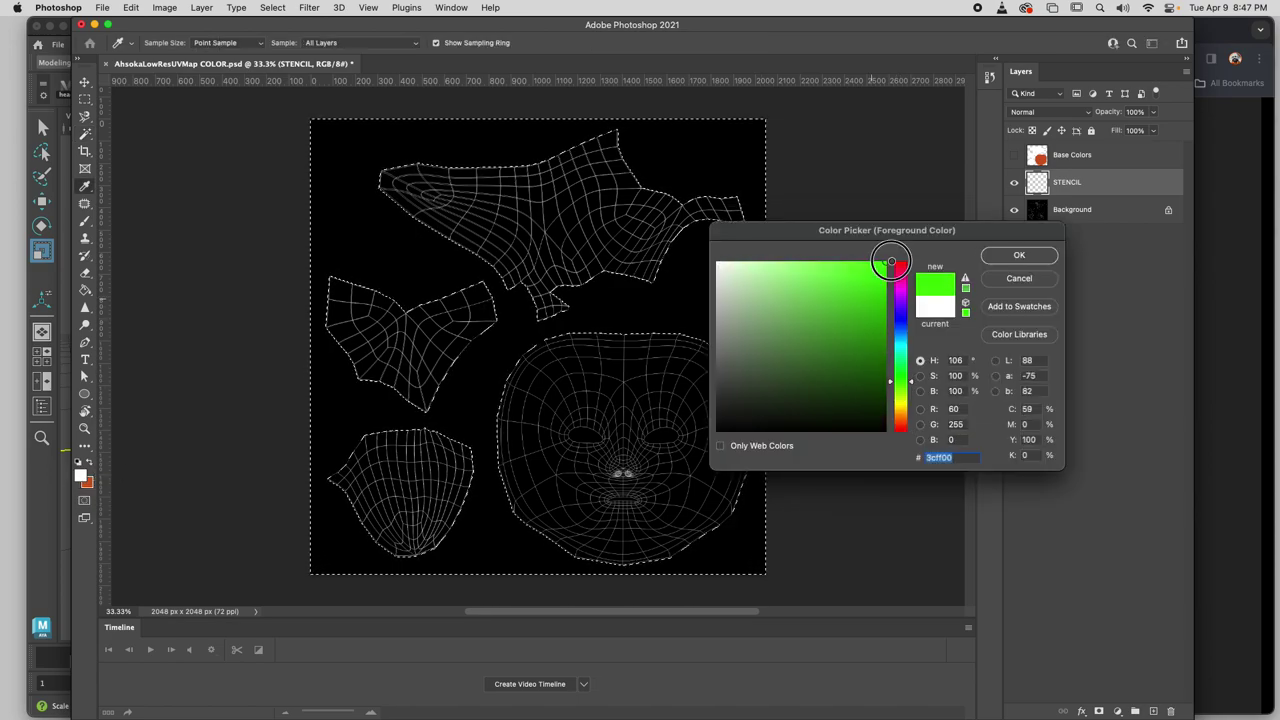
pyautogui.click(1016, 257)
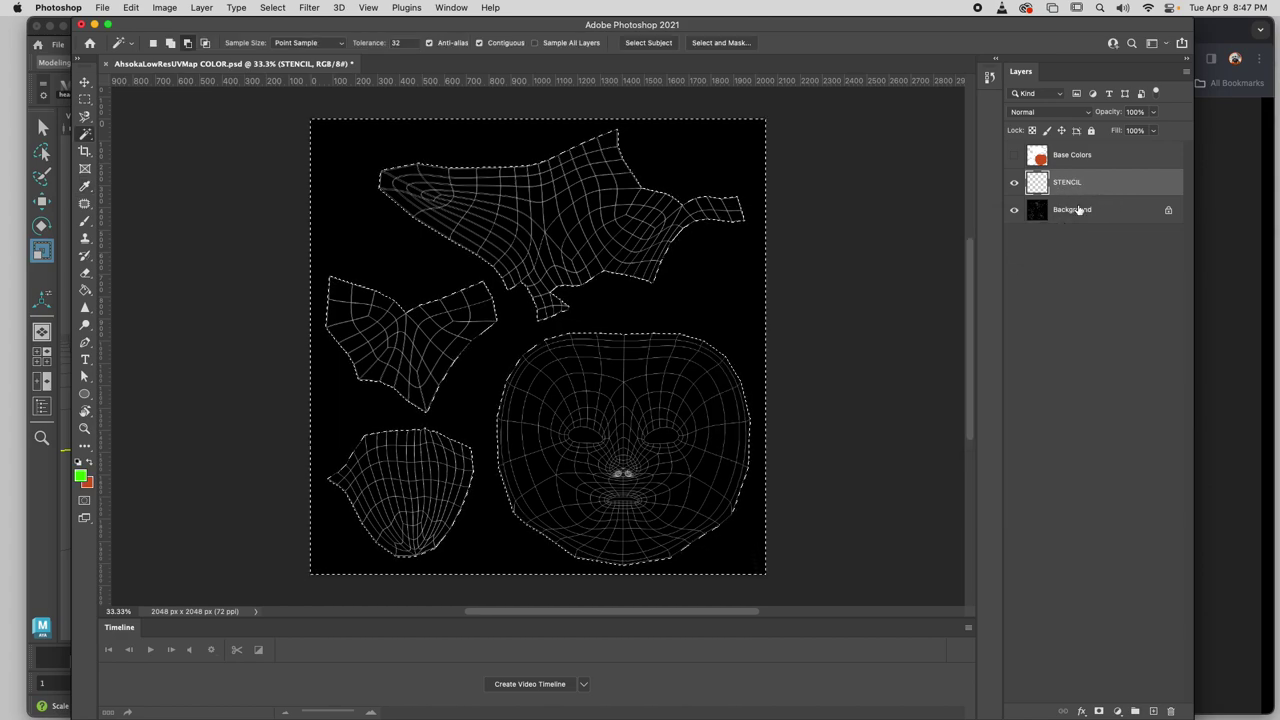
pyautogui.click(1078, 209)
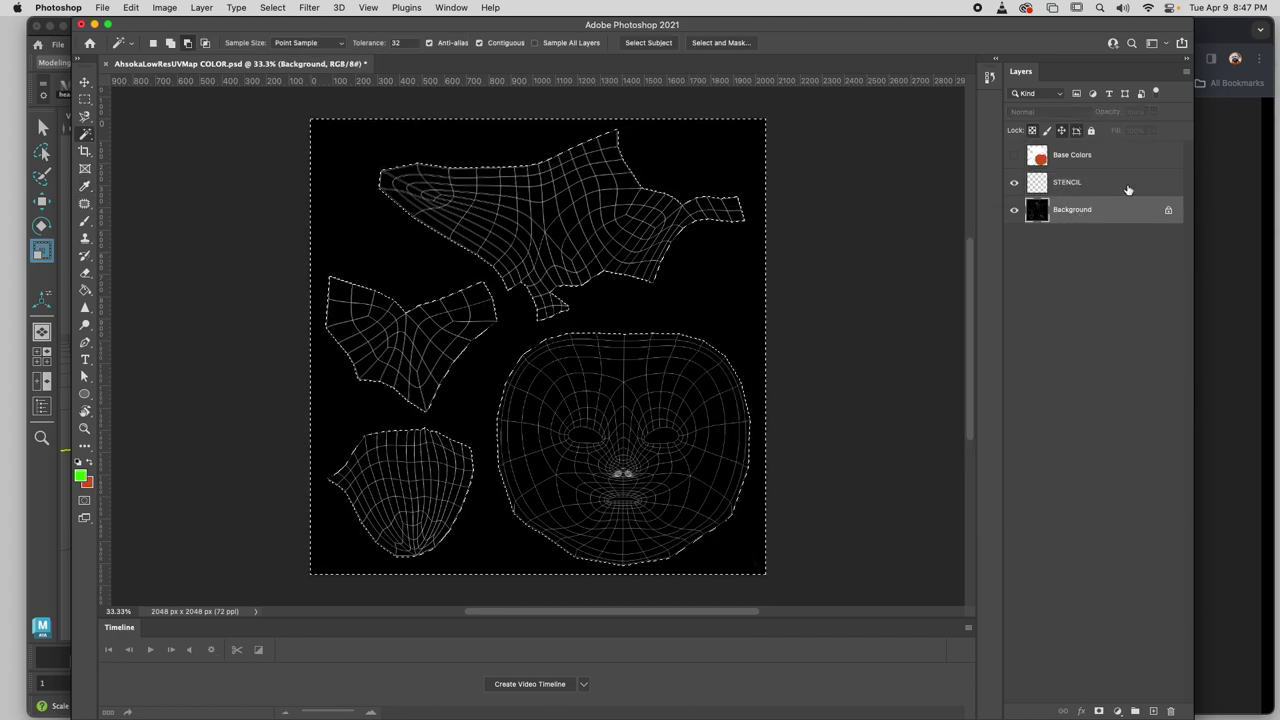
pyautogui.click(1093, 187)
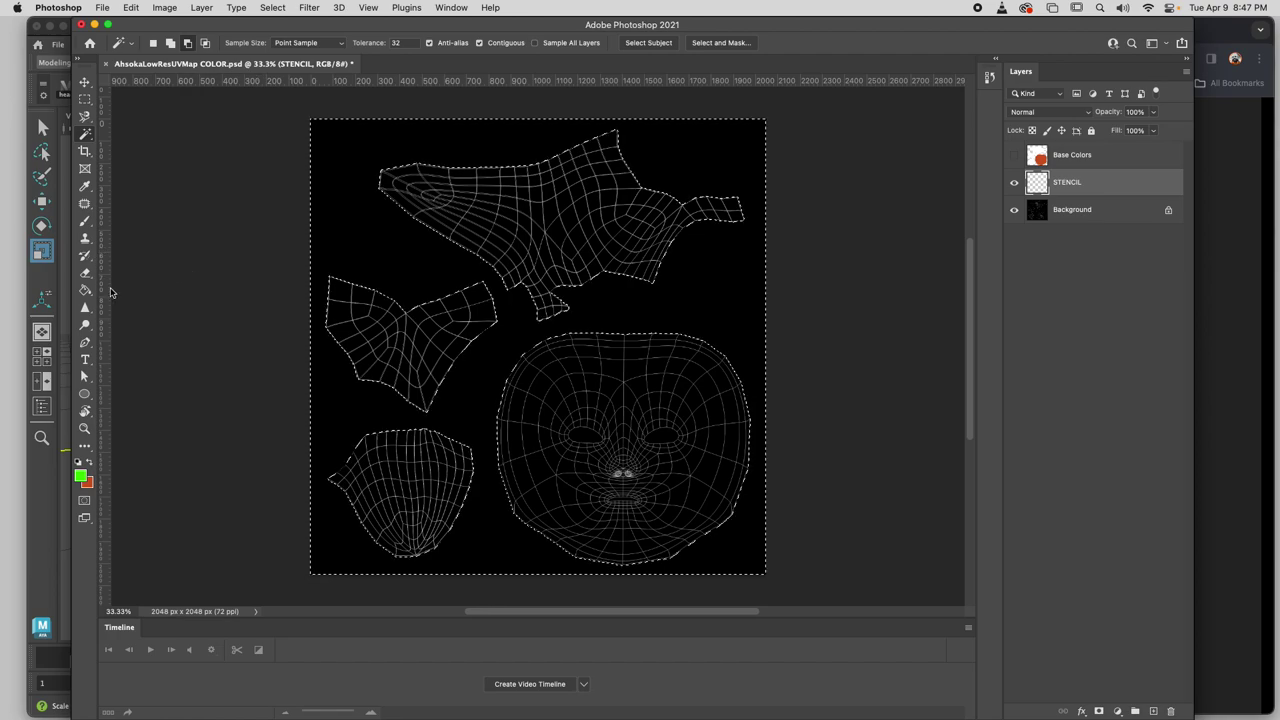
pyautogui.click(84, 293)
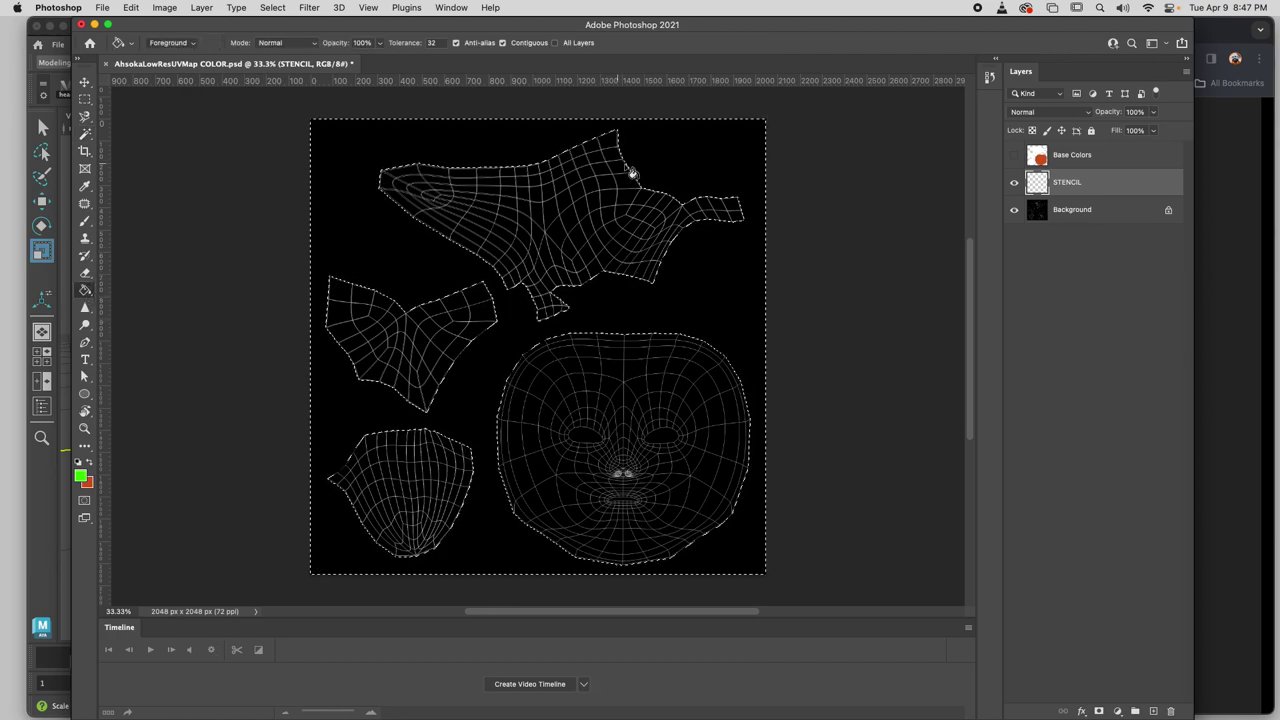
# Fill the selected surround green on STENCIL, then clear the selection.
pyautogui.click(671, 160)
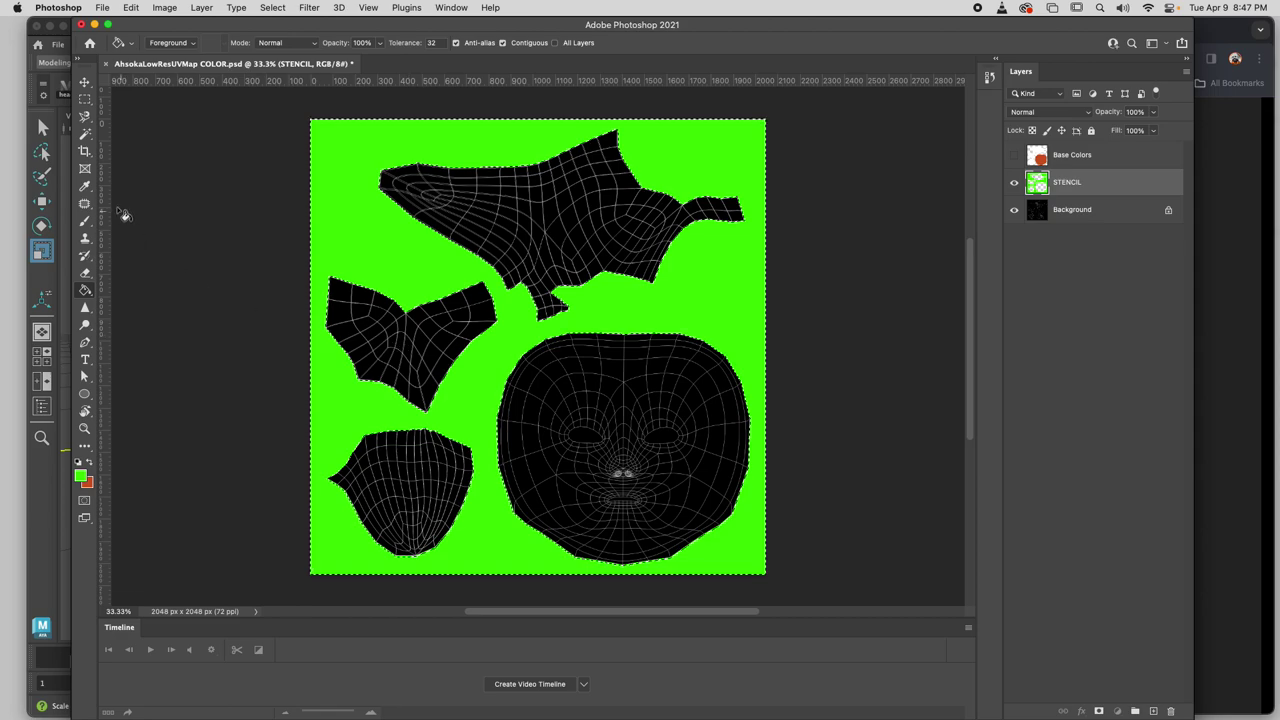
pyautogui.click(85, 133)
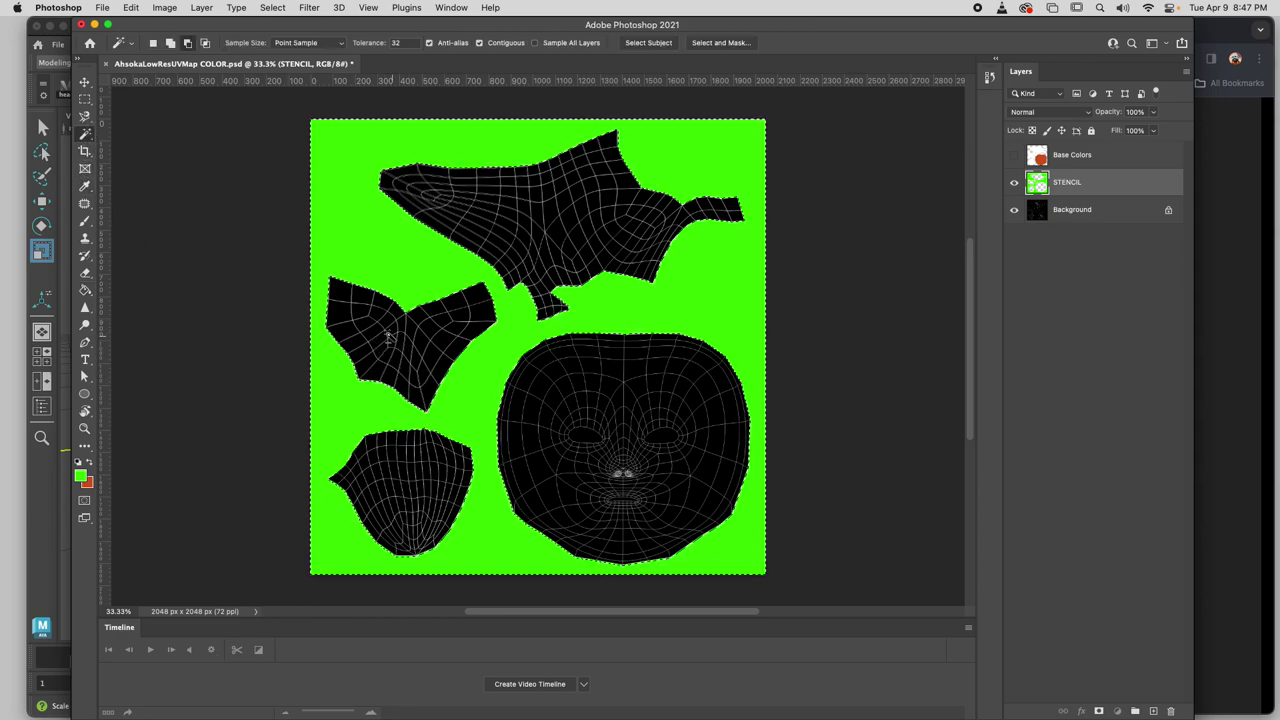
pyautogui.click(232, 320)
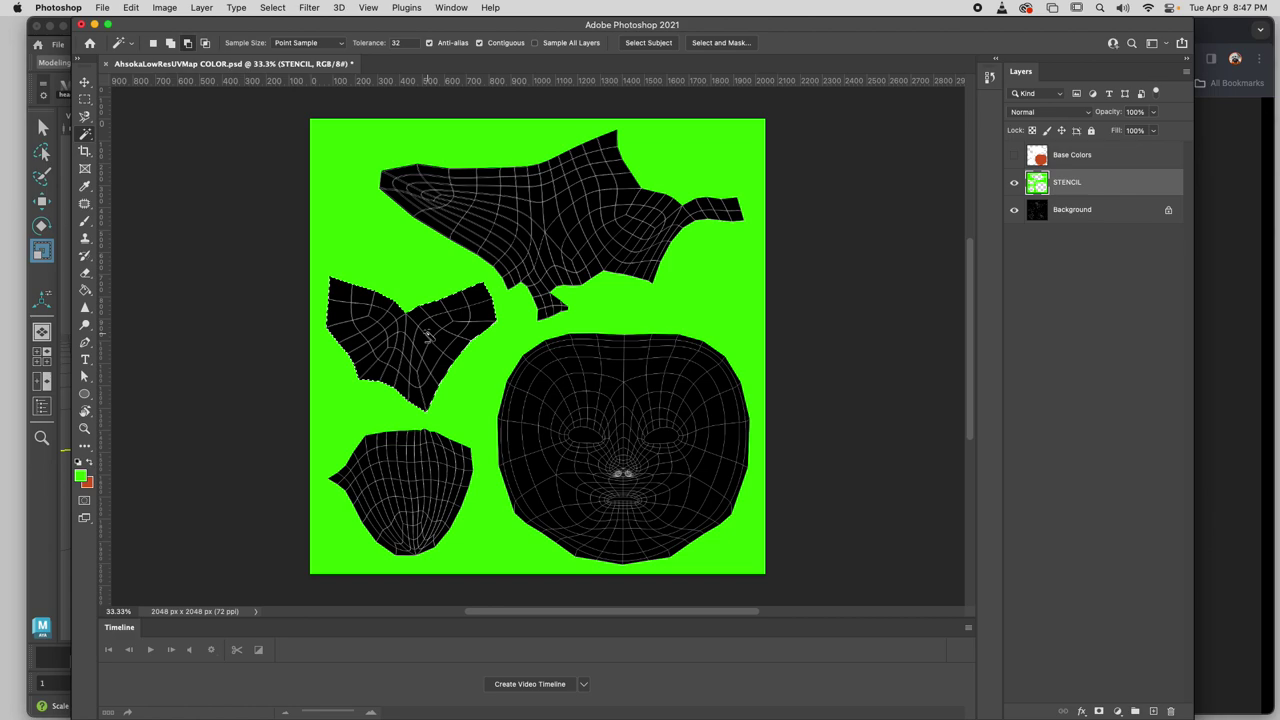
pyautogui.click(214, 334)
# Select one mesh cell of the left piece from Background, then clear that small selection.
pyautogui.click(1062, 213)
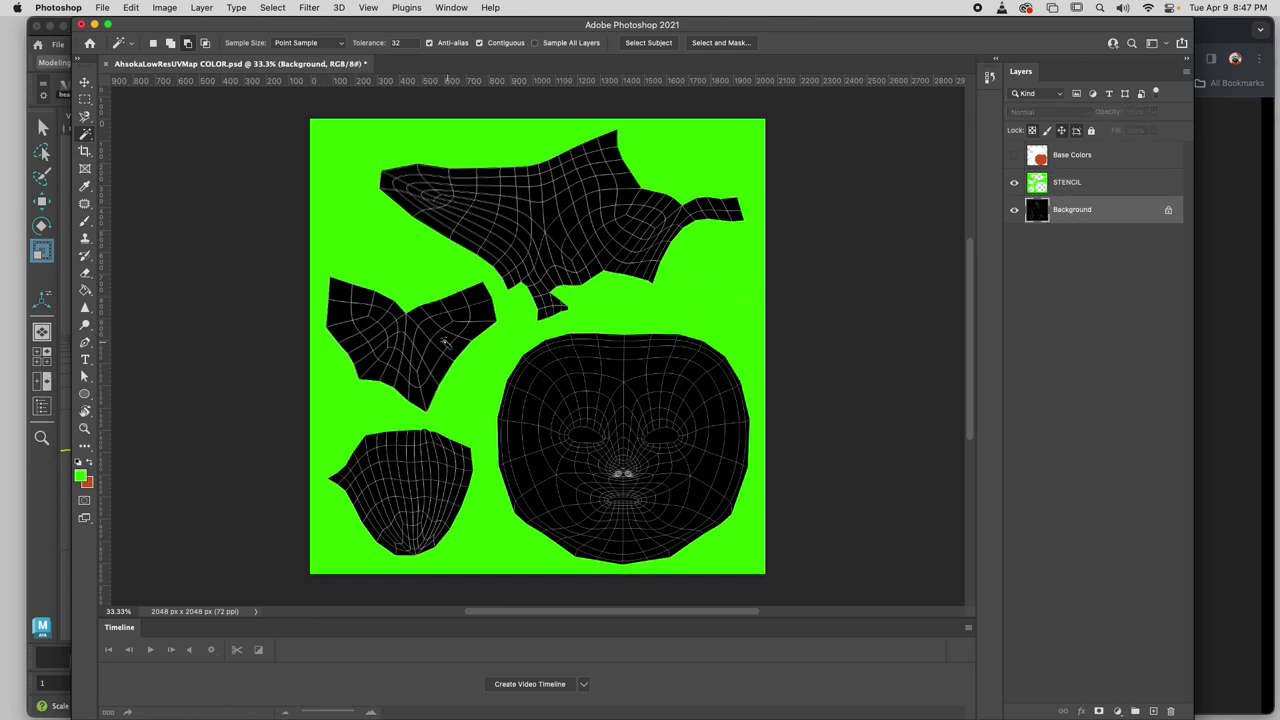
pyautogui.click(465, 333)
pyautogui.click(1068, 184)
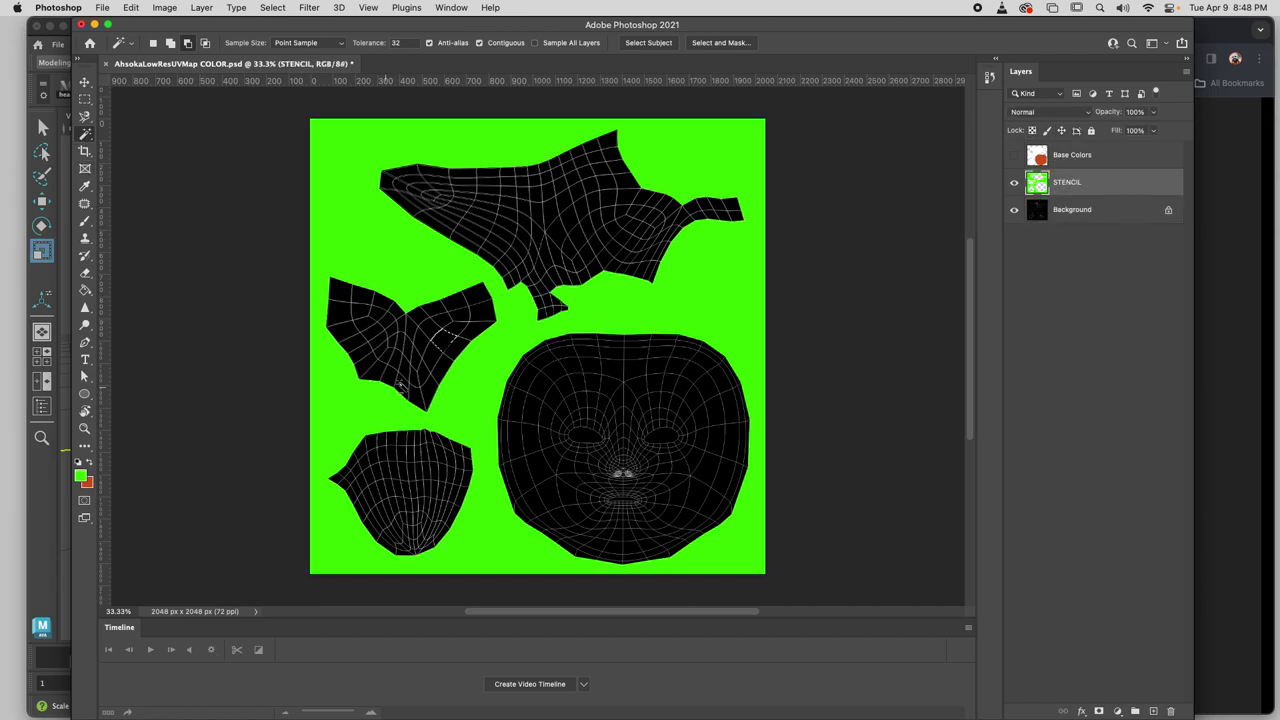
pyautogui.click(401, 336)
pyautogui.click(258, 272)
# Add Layer 1 above STENCIL and test a soft round 0%-hardness brush on the left piece.
pyautogui.click(1153, 711)
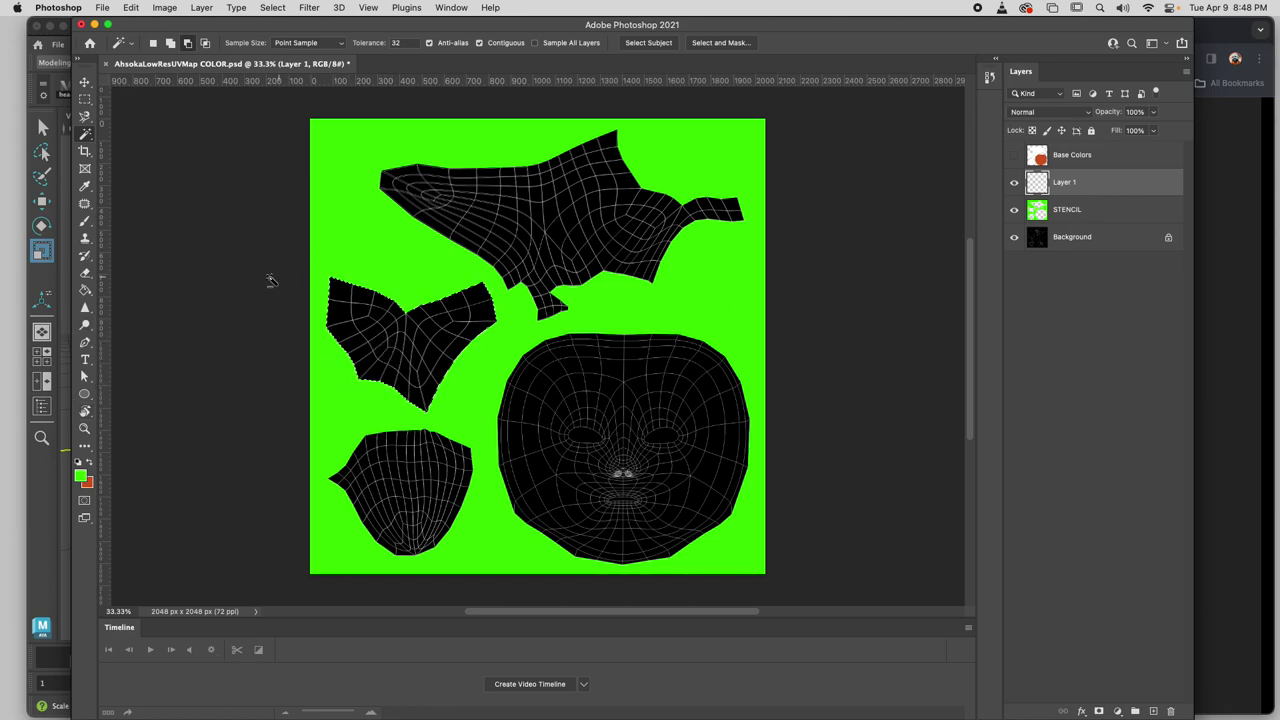
pyautogui.click(85, 221)
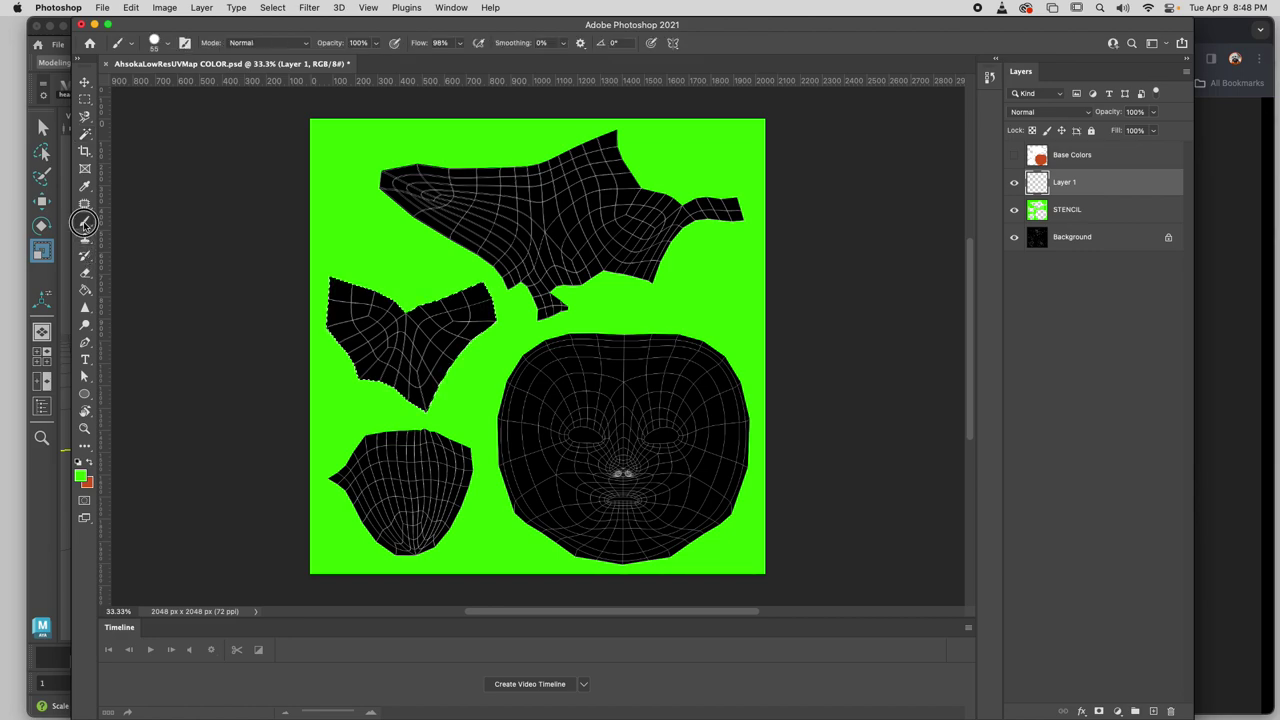
pyautogui.click(171, 44)
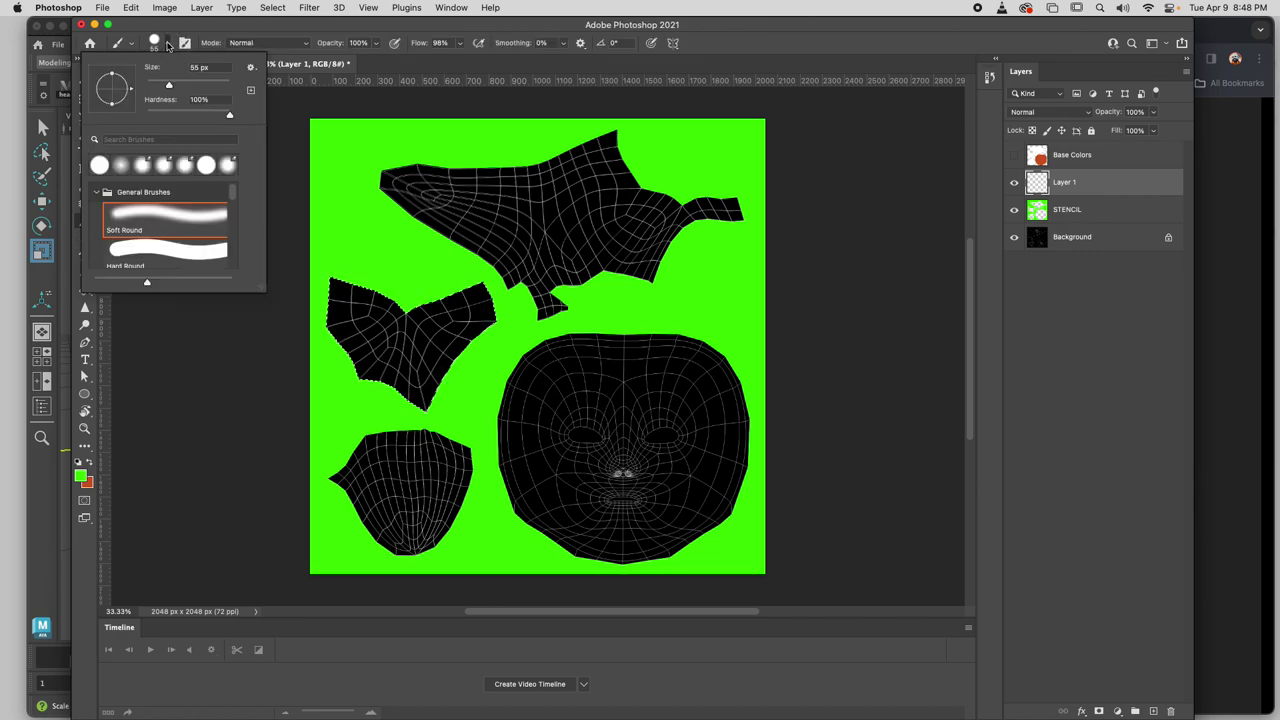
pyautogui.click(140, 215)
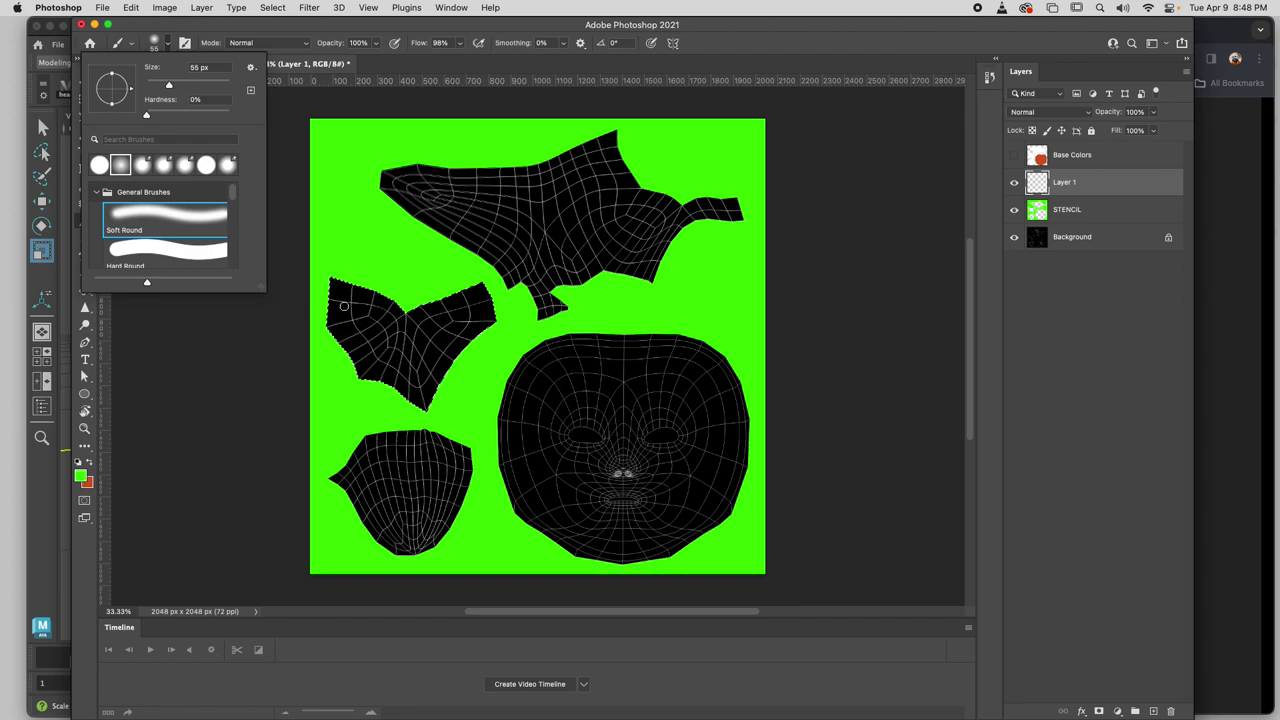
pyautogui.click(344, 305)
pyautogui.moveTo(332, 338); pyautogui.dragTo(391, 267)
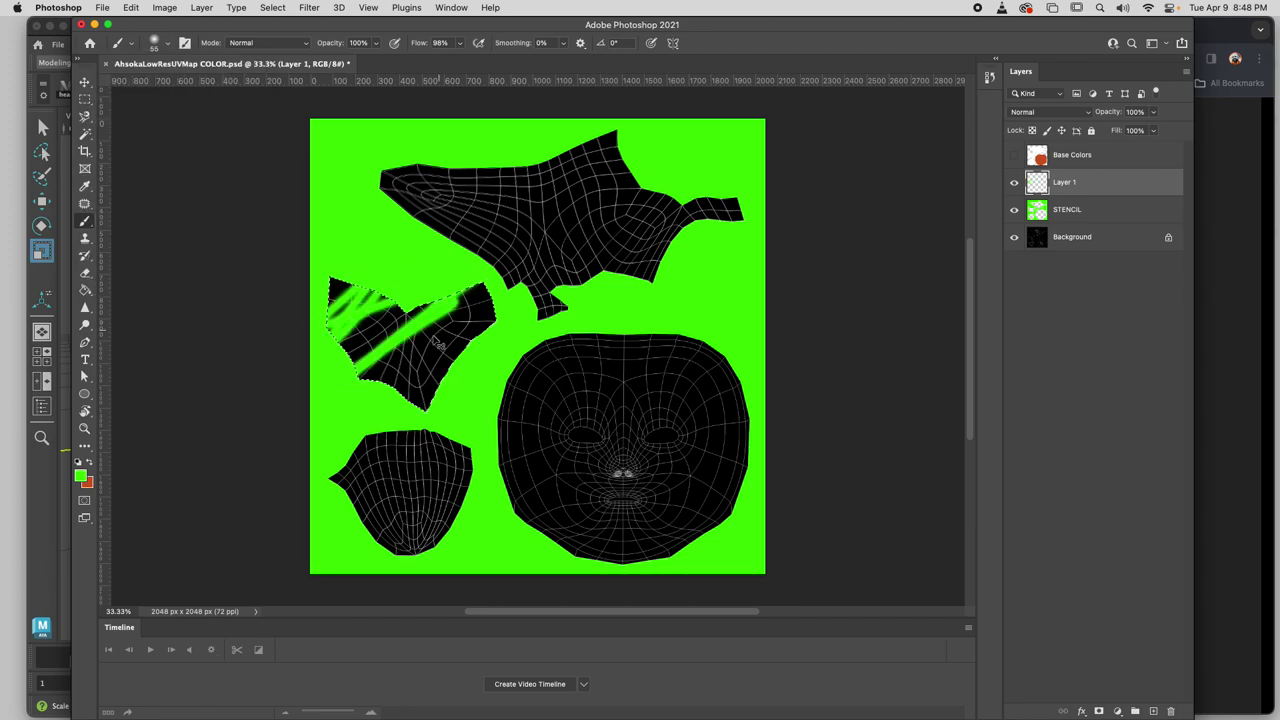
# Set the foreground to blue #001be3, hide STENCIL, and undo the test strokes.
pyautogui.click(82, 477)
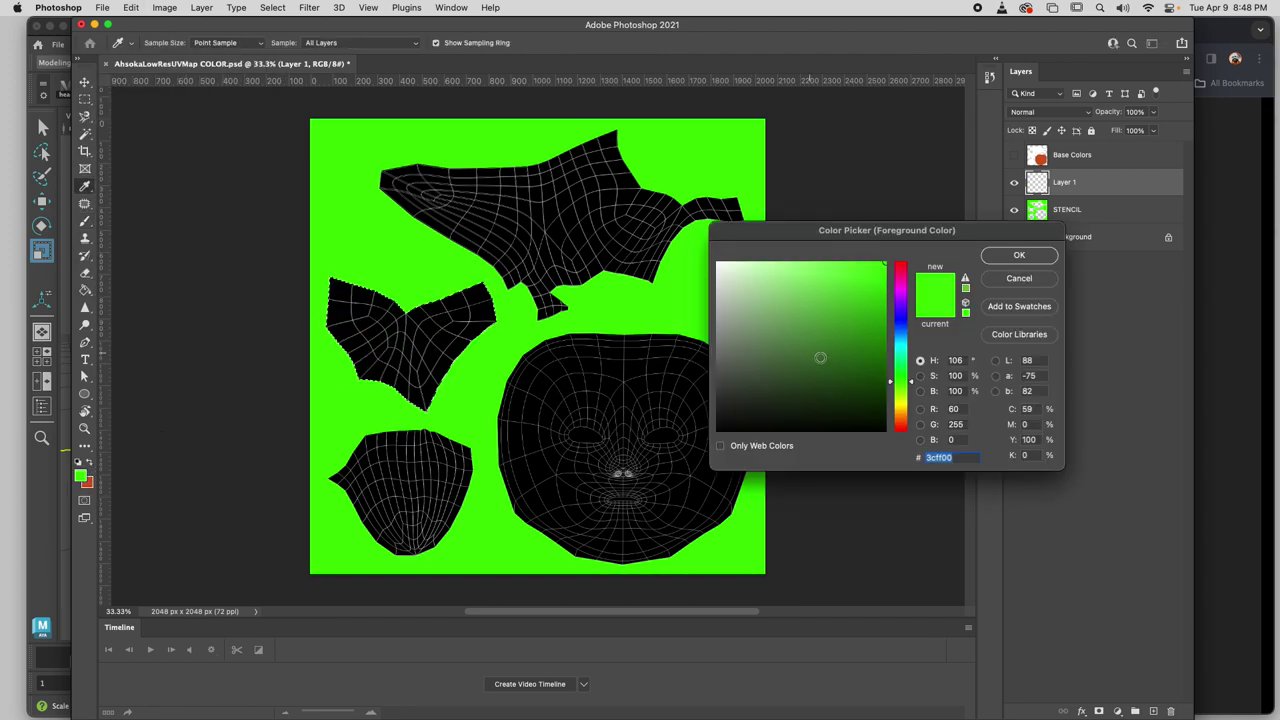
pyautogui.click(893, 325)
pyautogui.moveTo(872, 326); pyautogui.dragTo(884, 280)
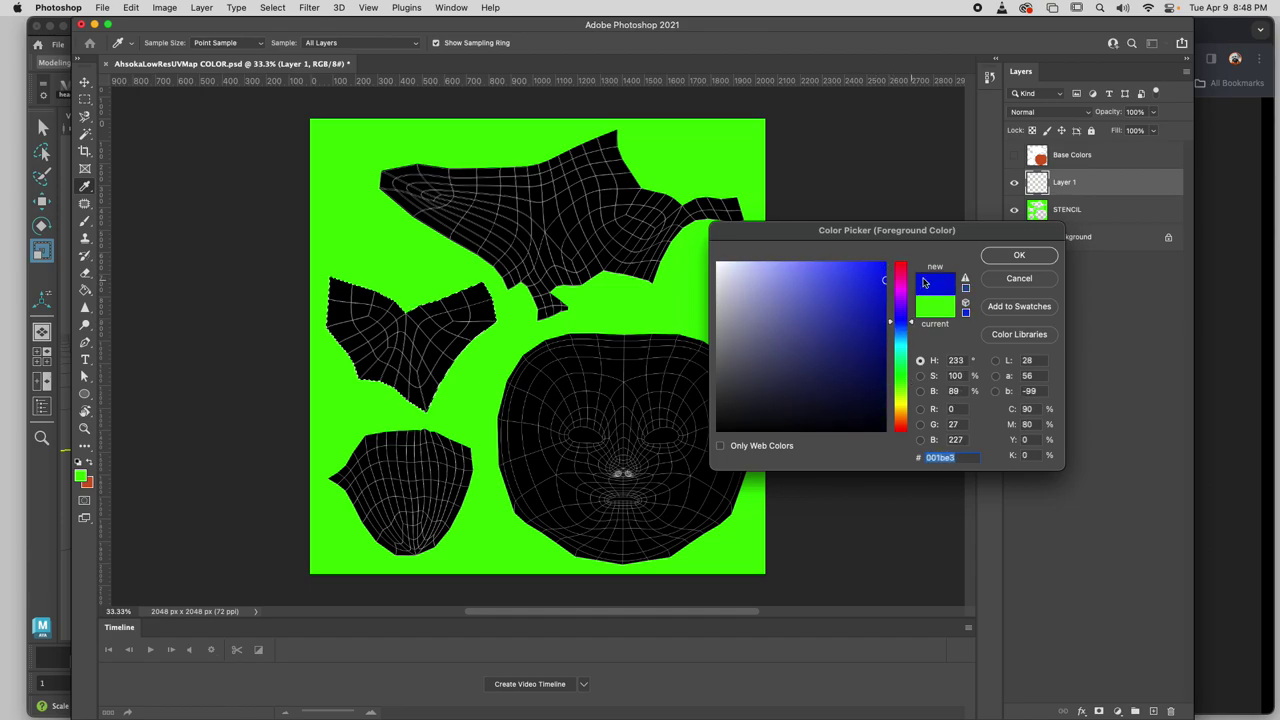
pyautogui.click(995, 258)
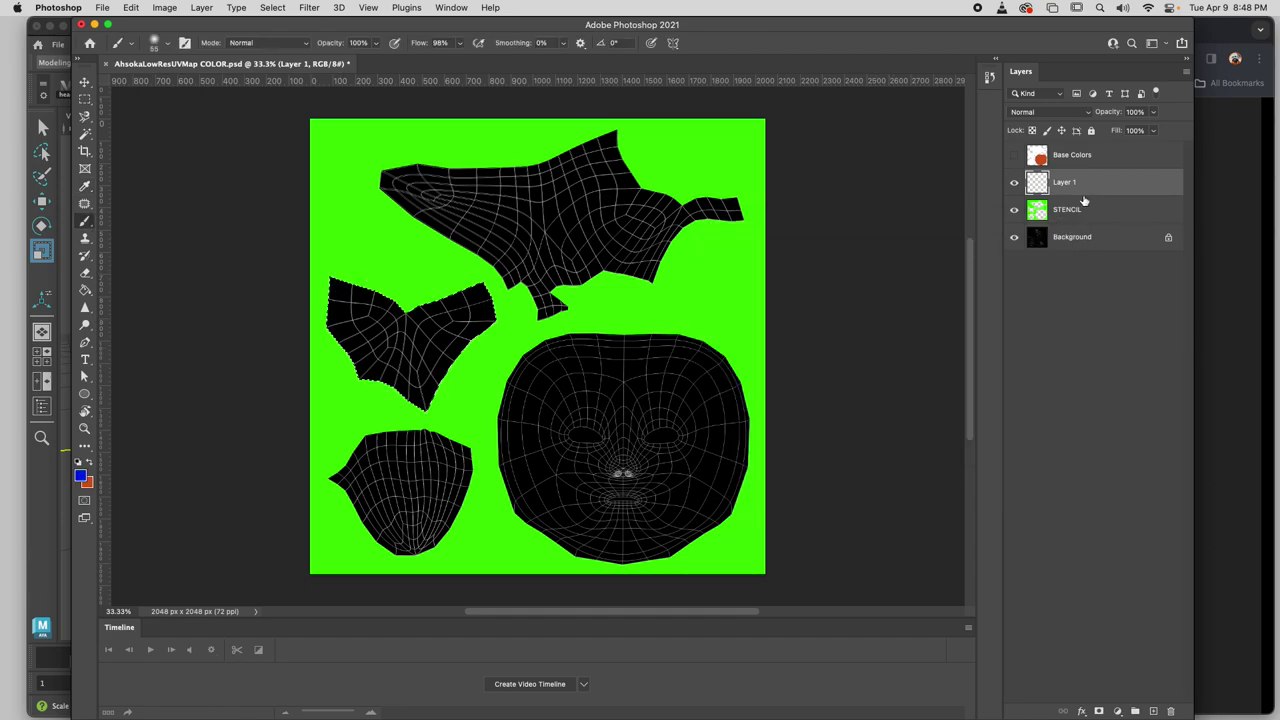
pyautogui.click(1014, 209)
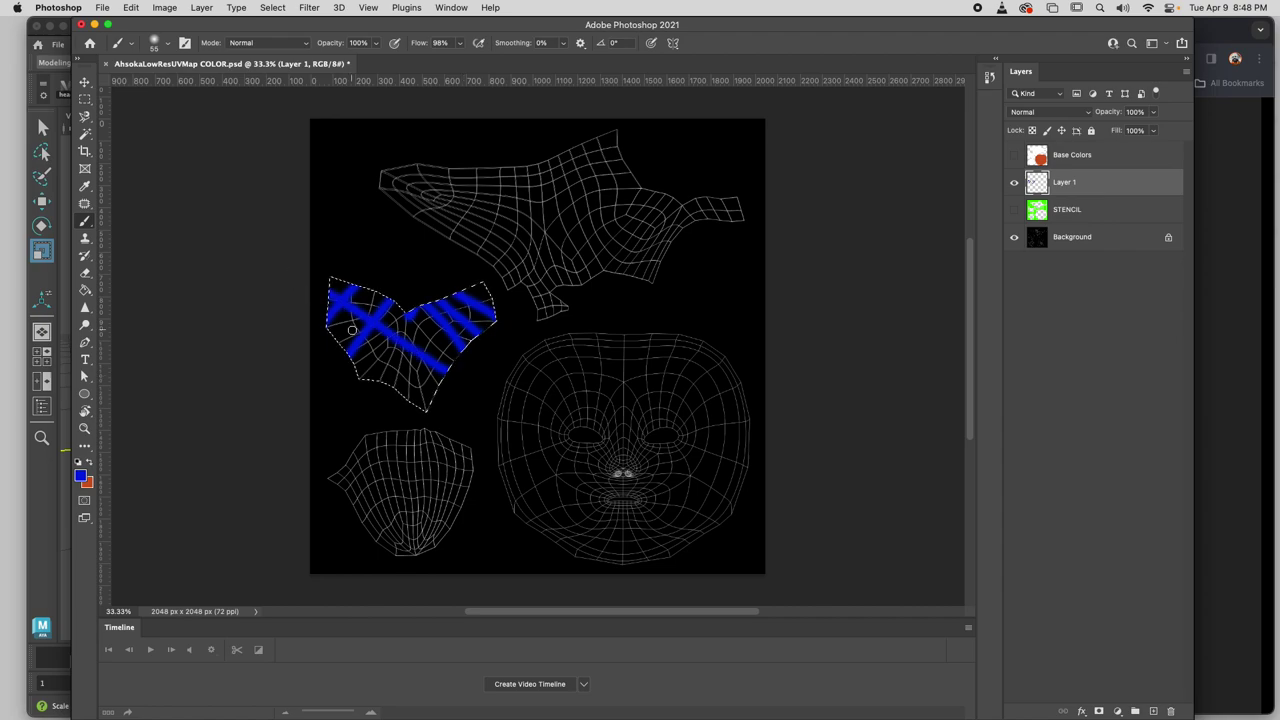
pyautogui.press('super+z')
pyautogui.press('super+z')
pyautogui.press('super+z')
pyautogui.press('super+z')
pyautogui.press('super+z')
pyautogui.press('super+z')
pyautogui.press('super+z')
pyautogui.press('super+z')
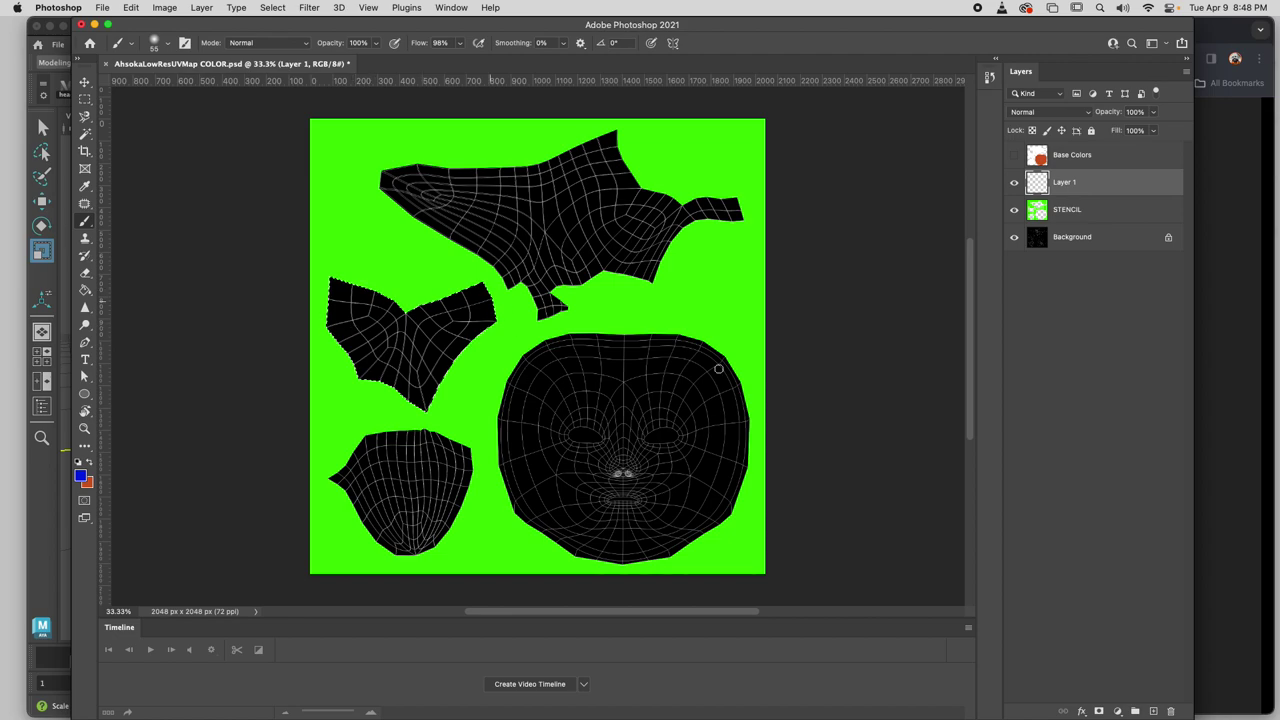
# Delete the empty Layer 1, confirming the prompt.
pyautogui.click(1056, 213)
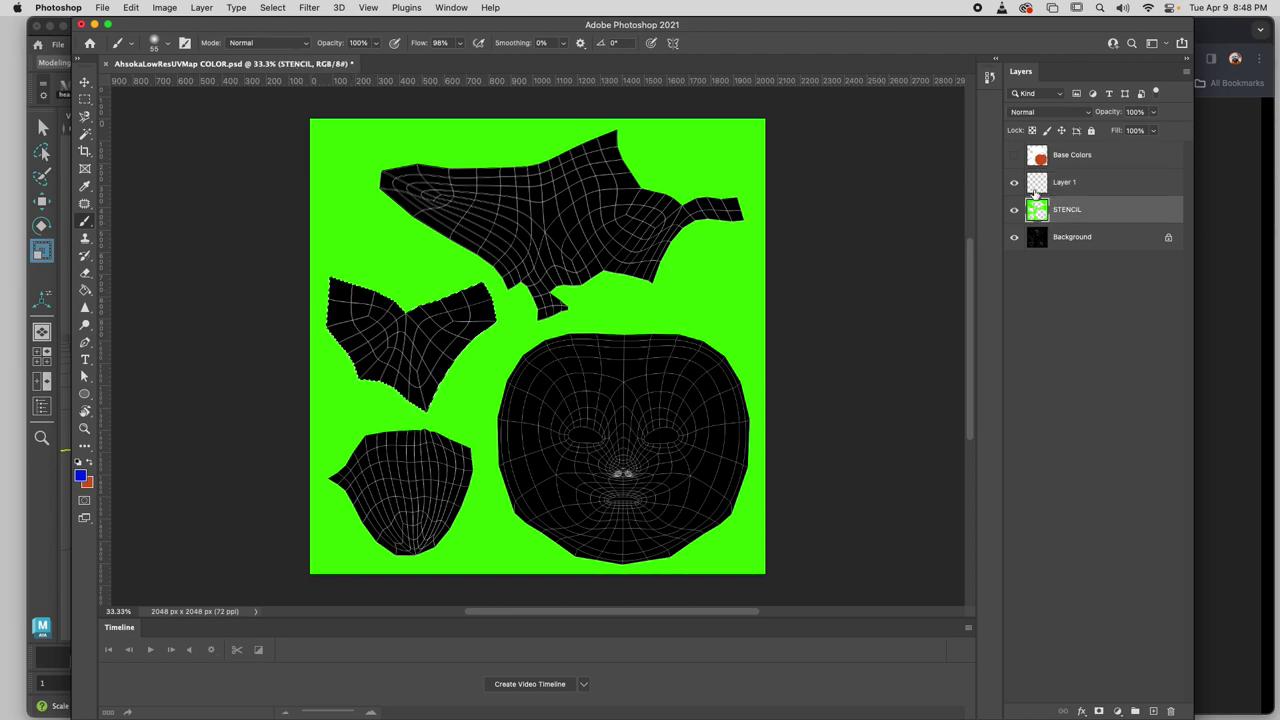
pyautogui.click(1062, 185)
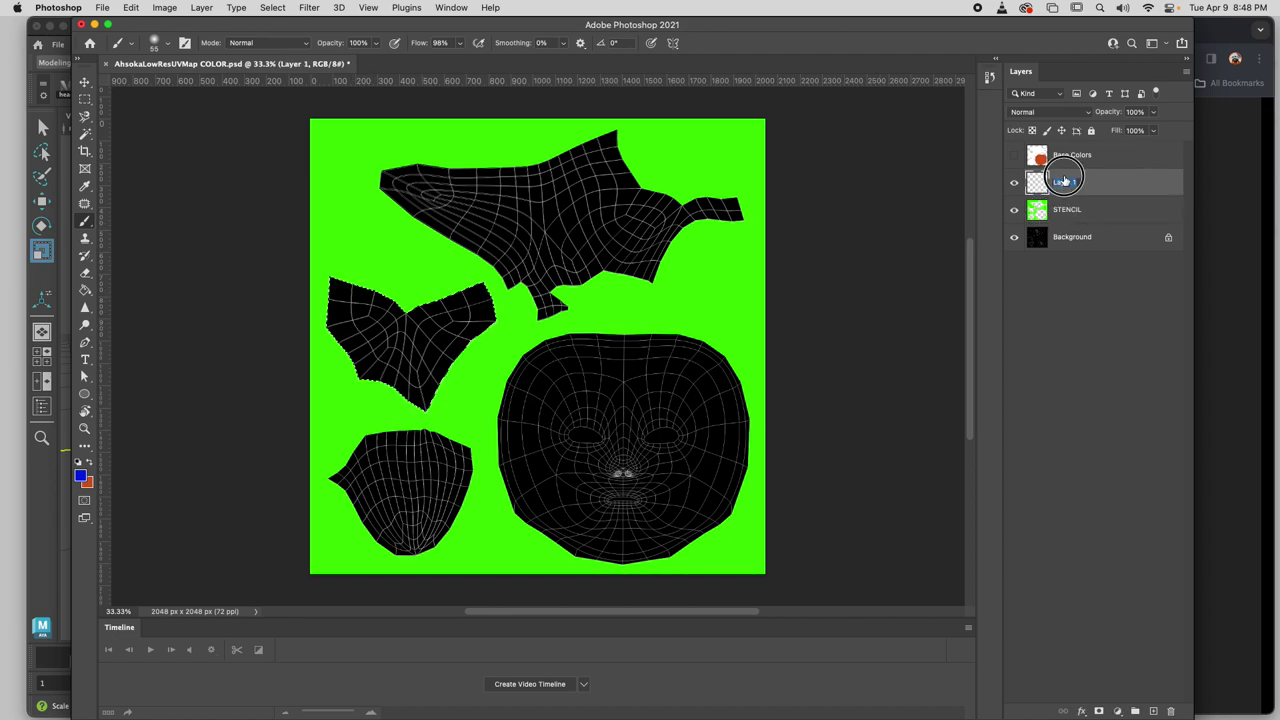
pyautogui.rightClick(1082, 190)
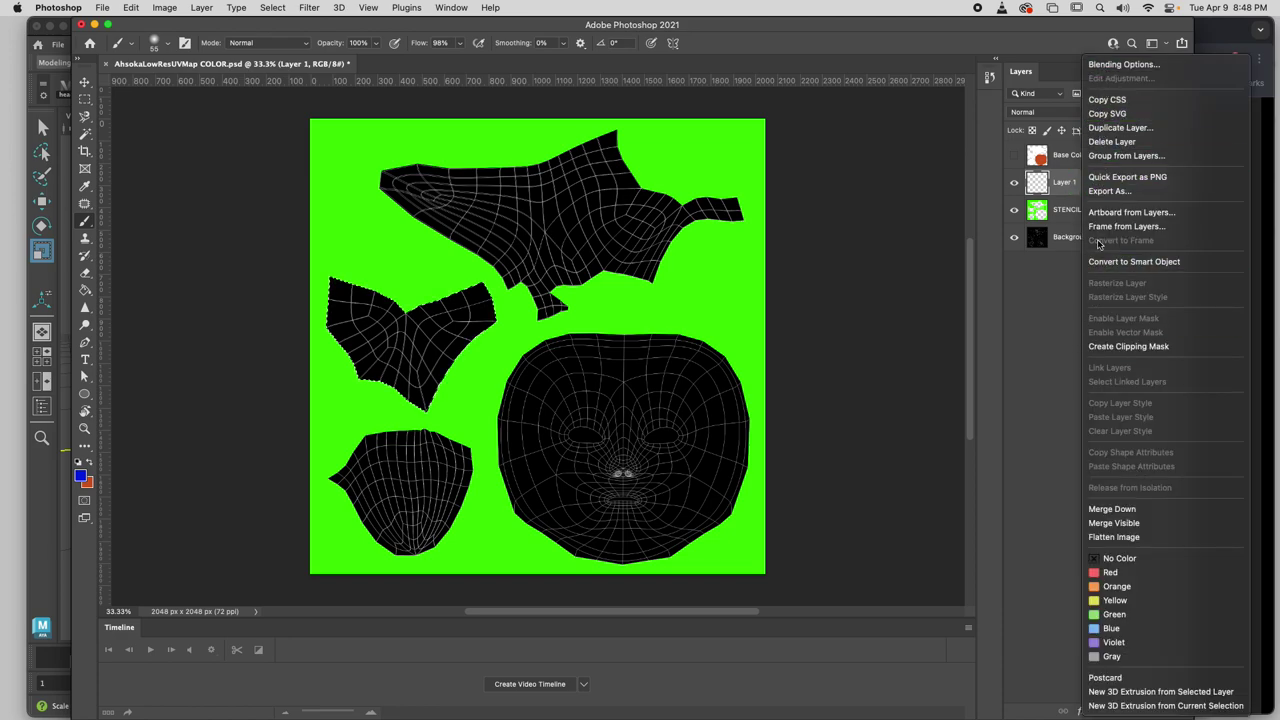
pyautogui.click(1055, 181)
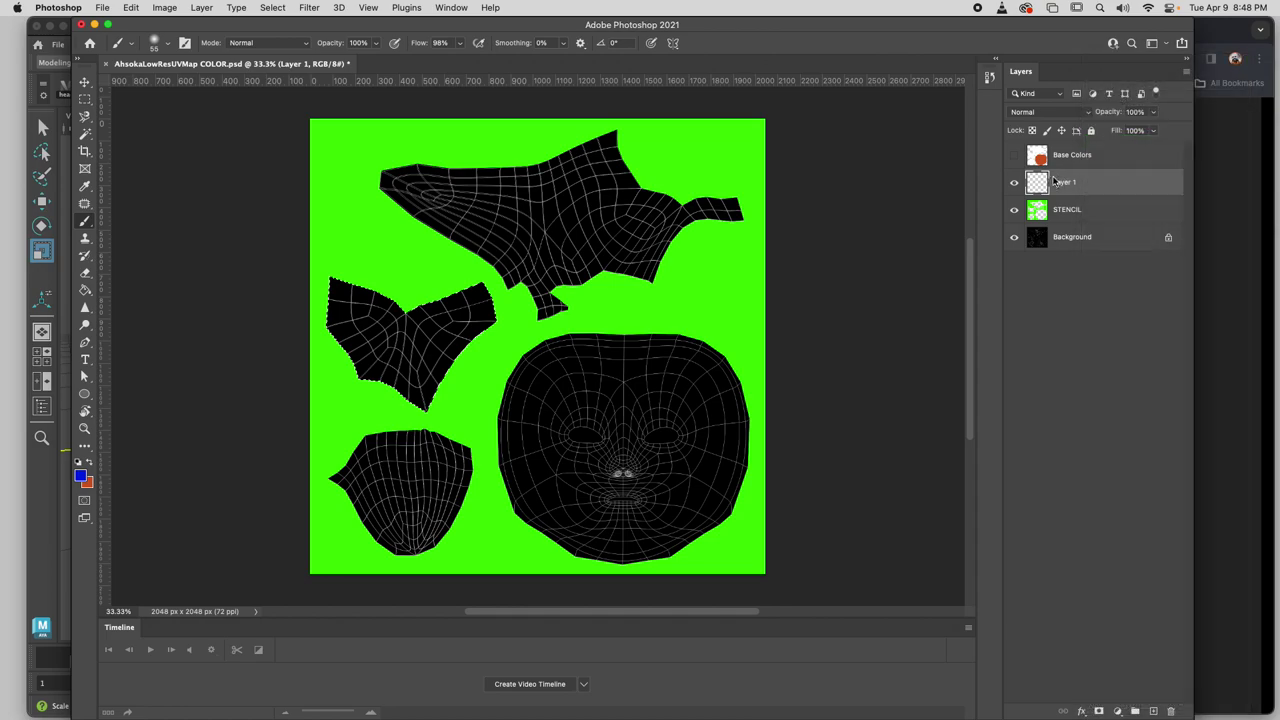
pyautogui.press('BackSpace')
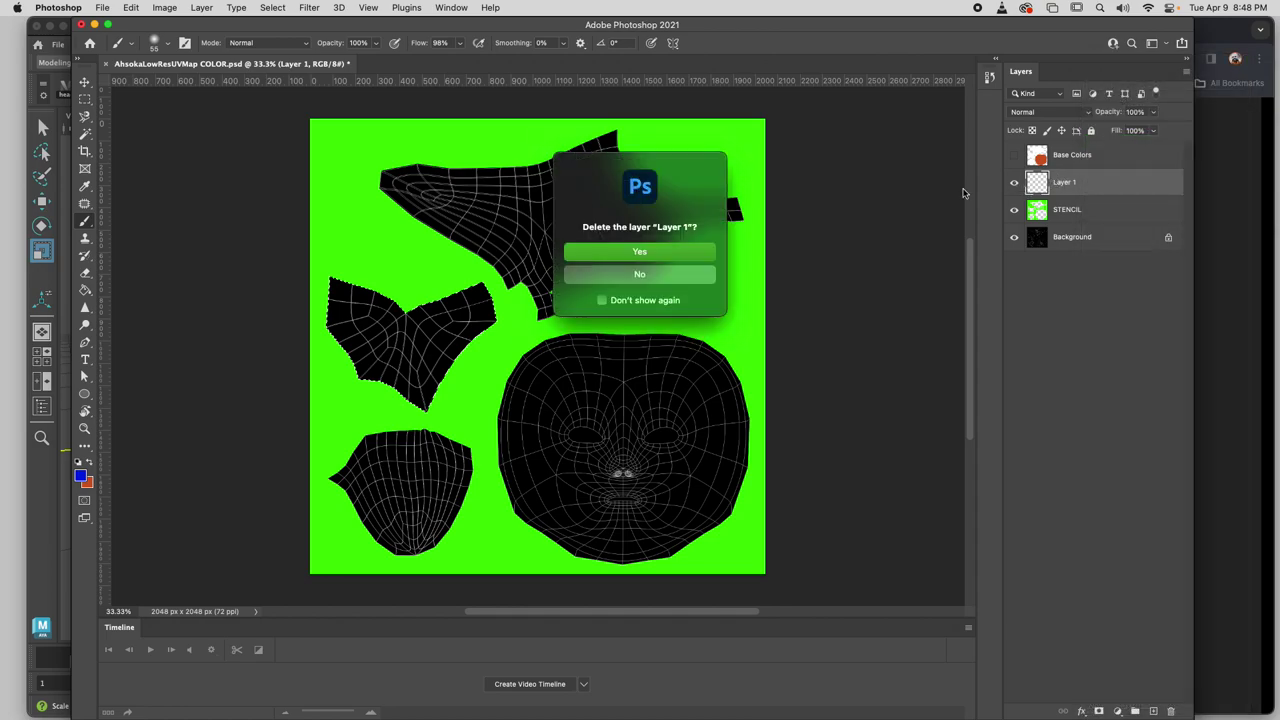
pyautogui.click(636, 253)
# Show the Base Colors layer and hide the STENCIL layer.
pyautogui.click(1030, 158)
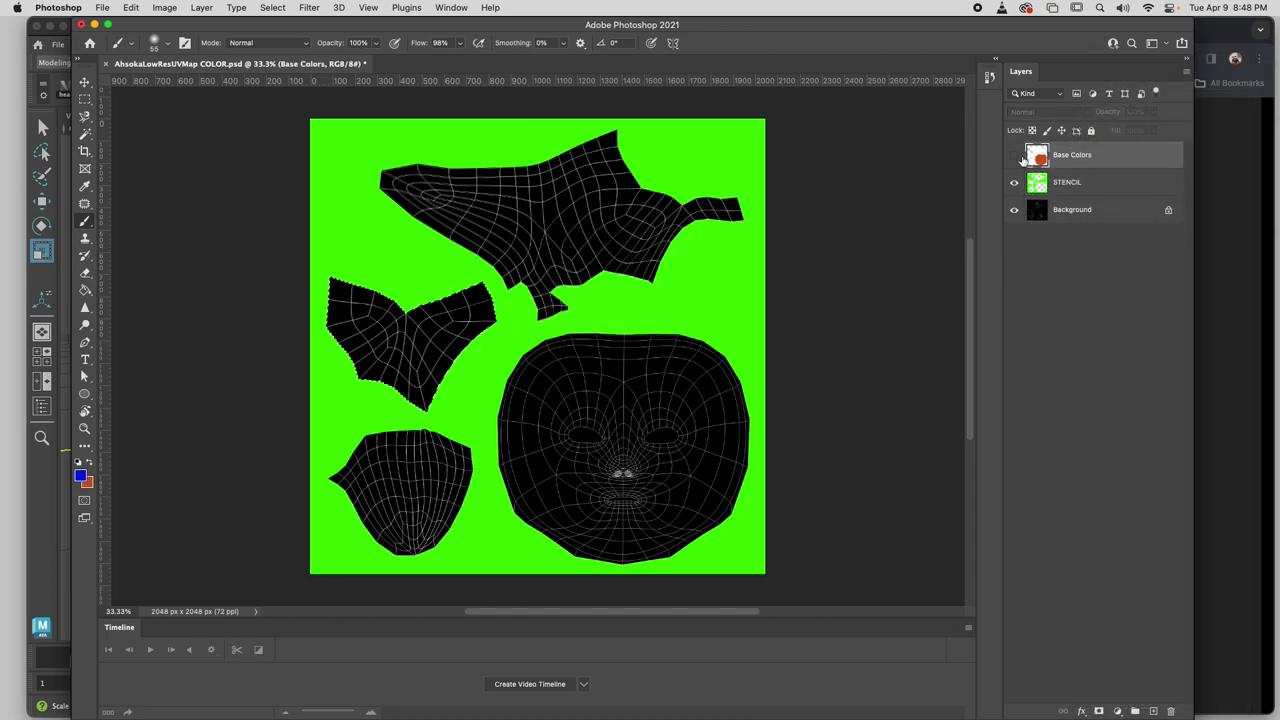
pyautogui.click(1014, 155)
pyautogui.click(1014, 182)
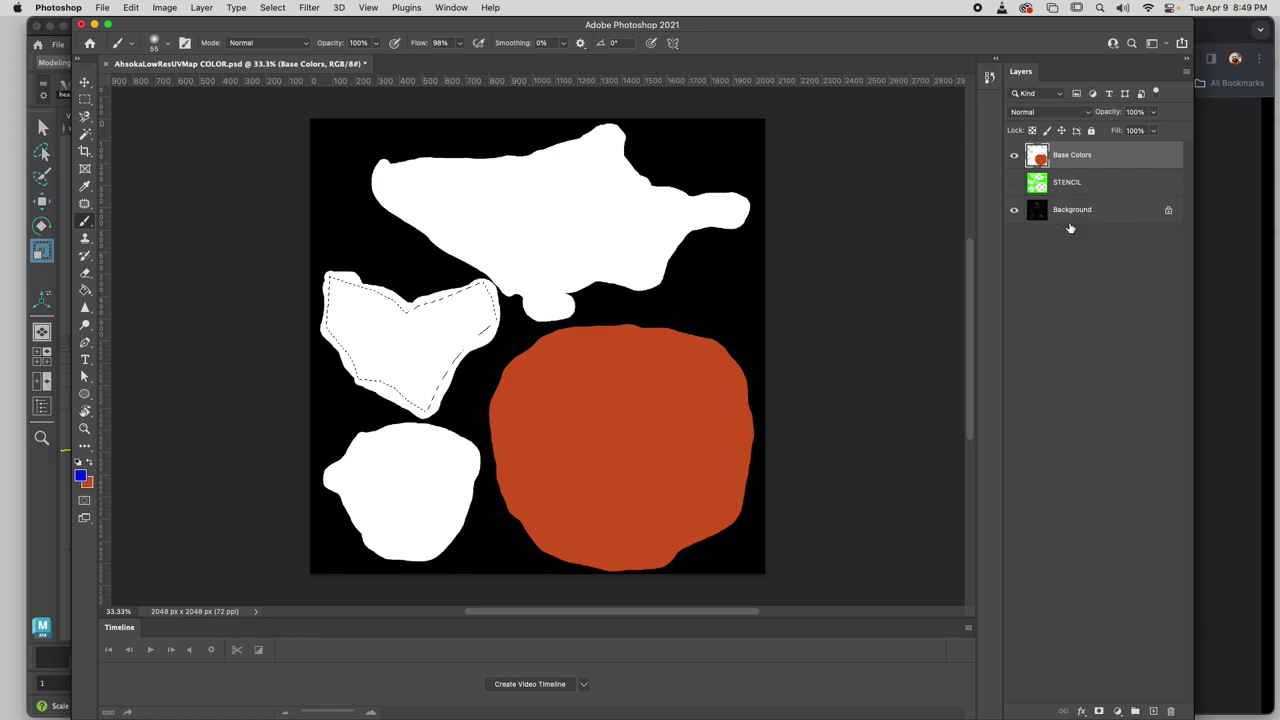
# Deselect with Cmd+D and hide the STENCIL layer.
pyautogui.press('super+d')
pyautogui.click(1062, 187)
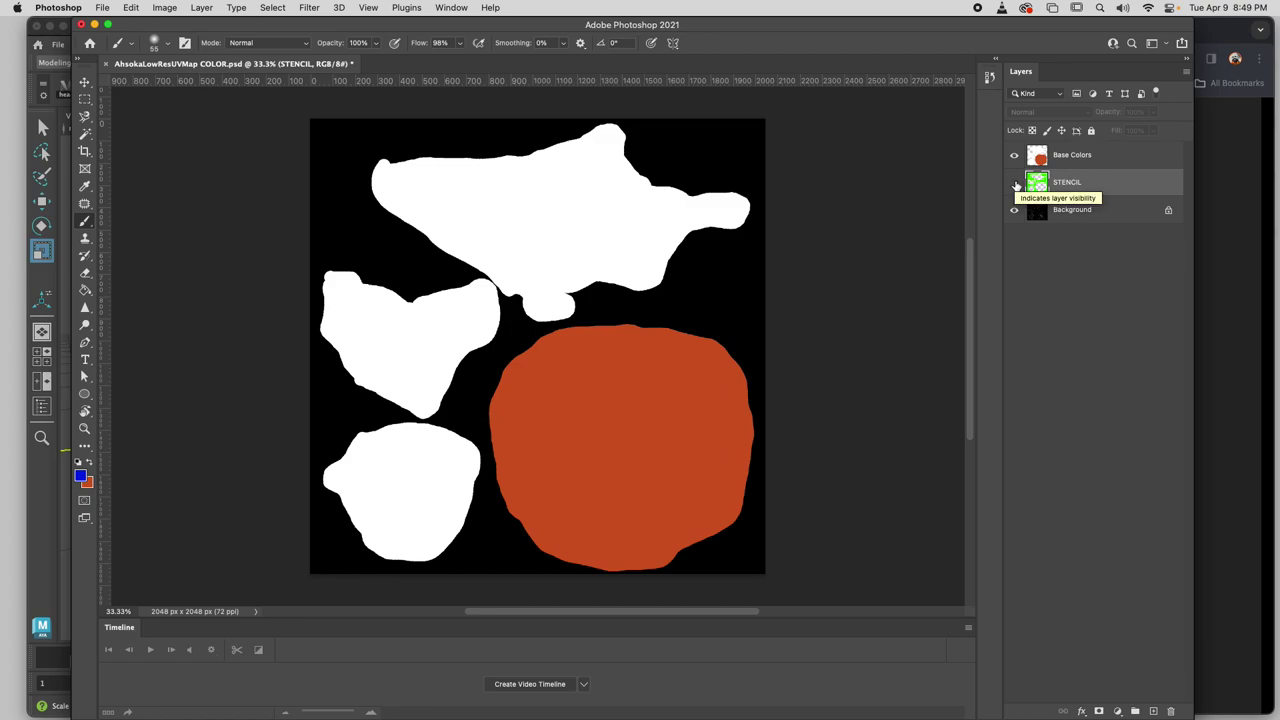
pyautogui.click(1015, 183)
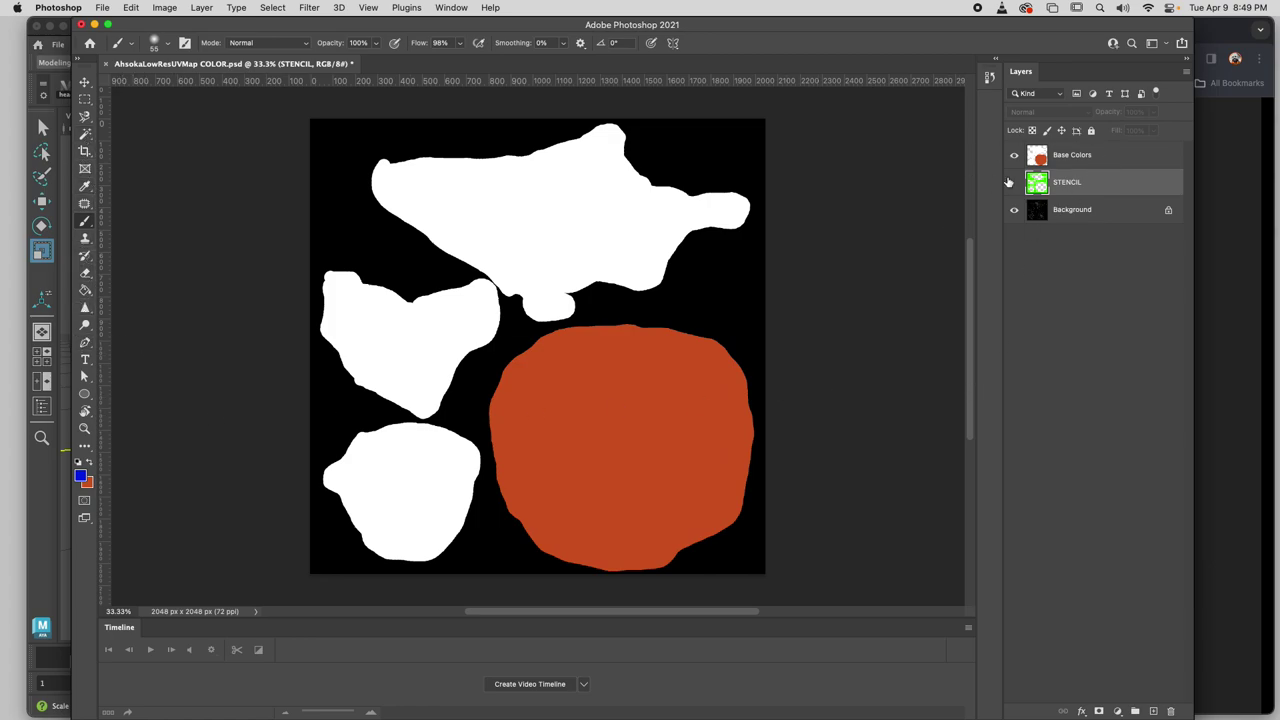
pyautogui.click(1056, 157)
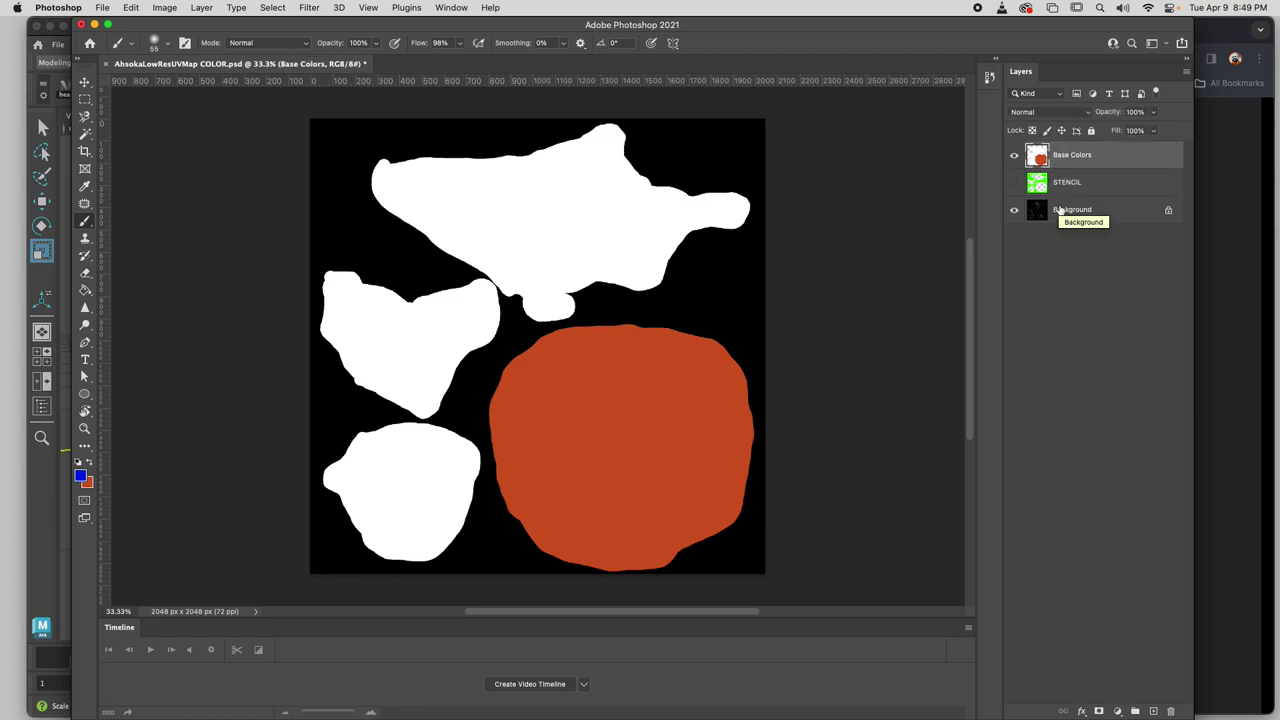
# Toggle STENCIL and Base Colors visibility to compare, ending with Base Colors shown and Background selected.
pyautogui.click(1072, 184)
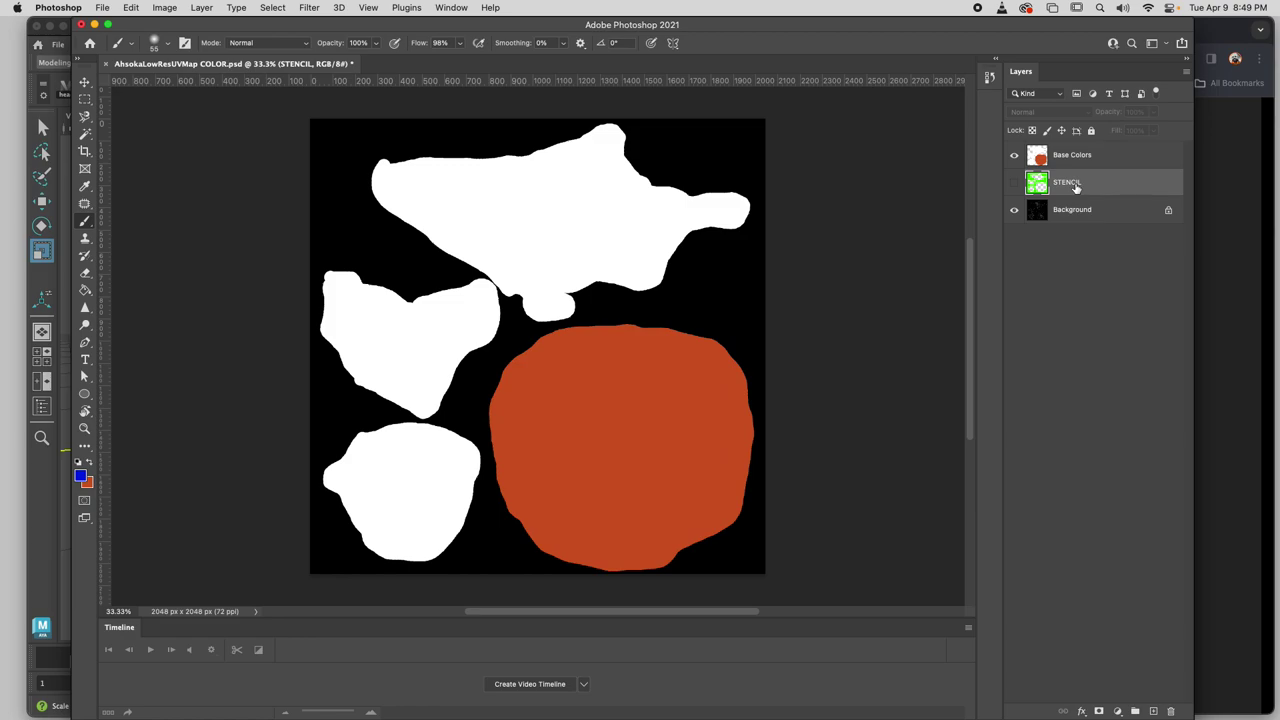
pyautogui.click(1014, 182)
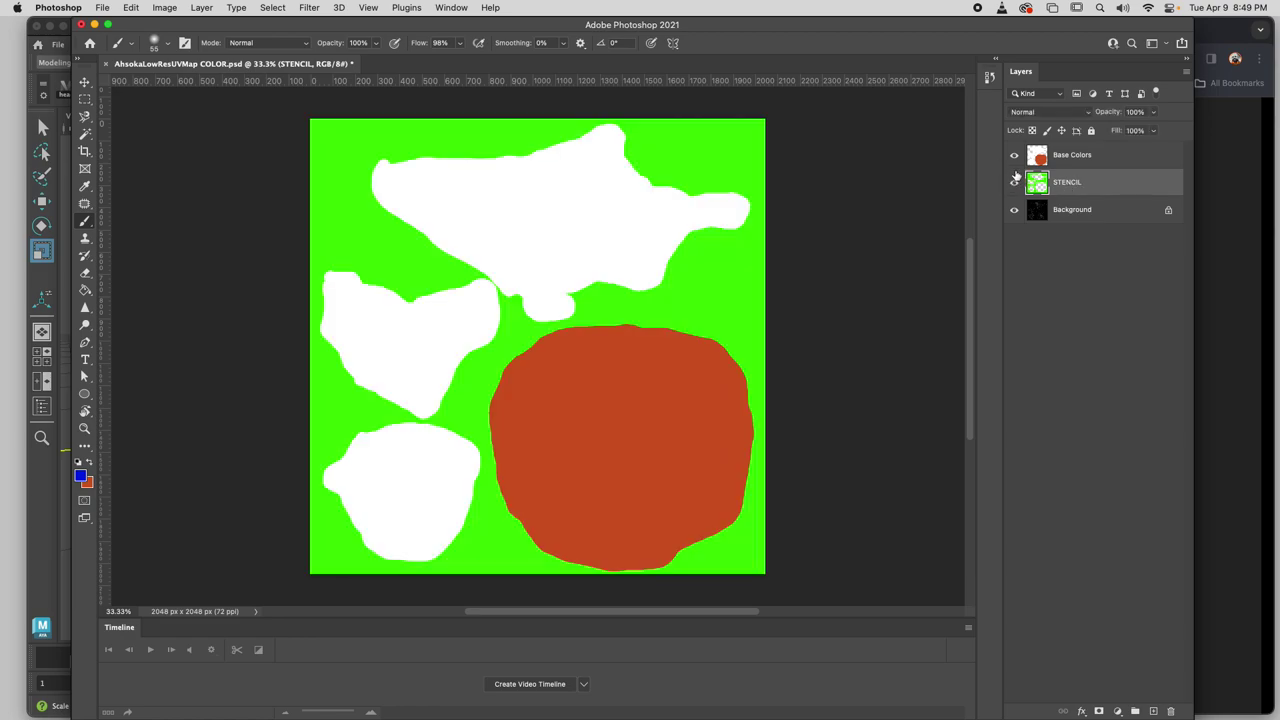
pyautogui.click(1014, 155)
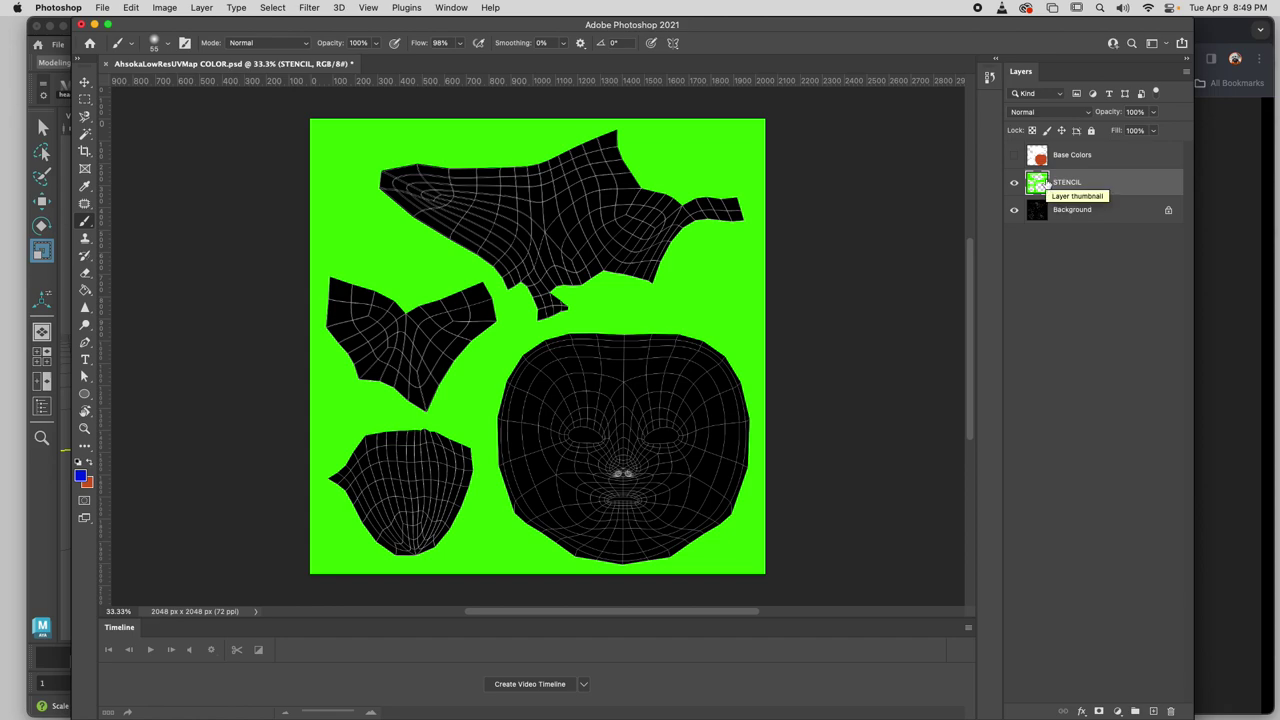
pyautogui.click(1014, 184)
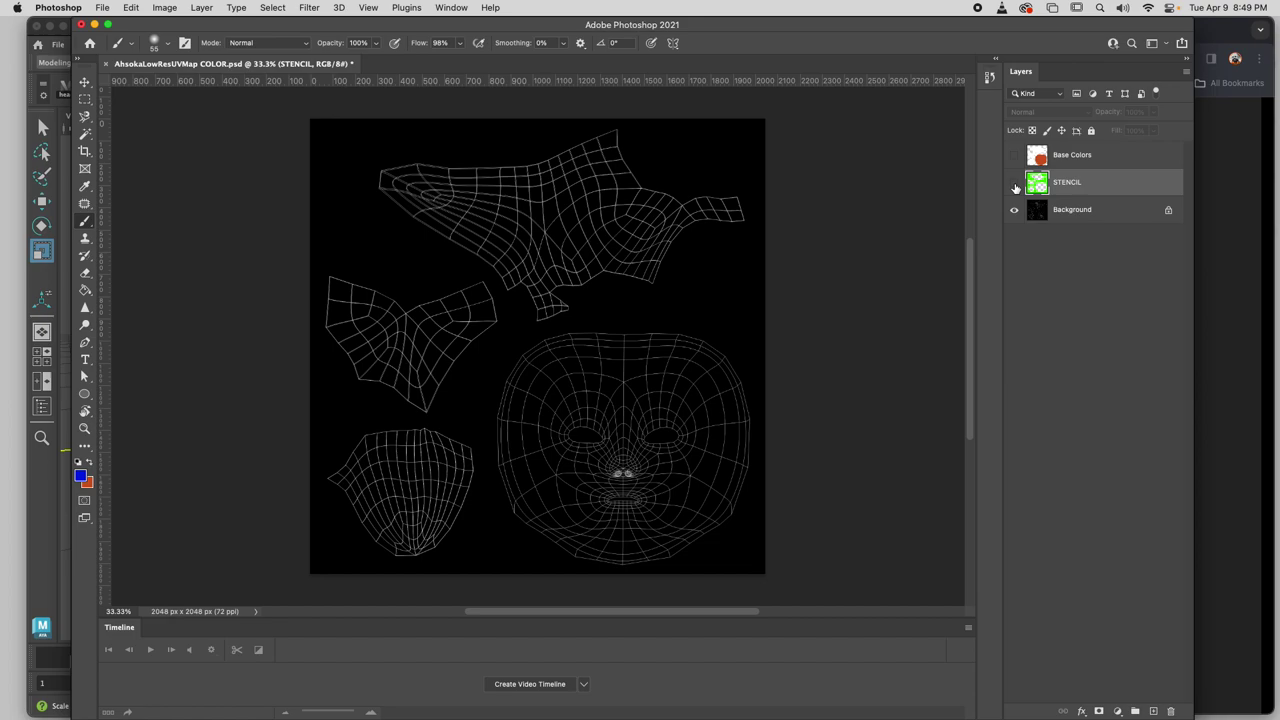
pyautogui.click(1014, 157)
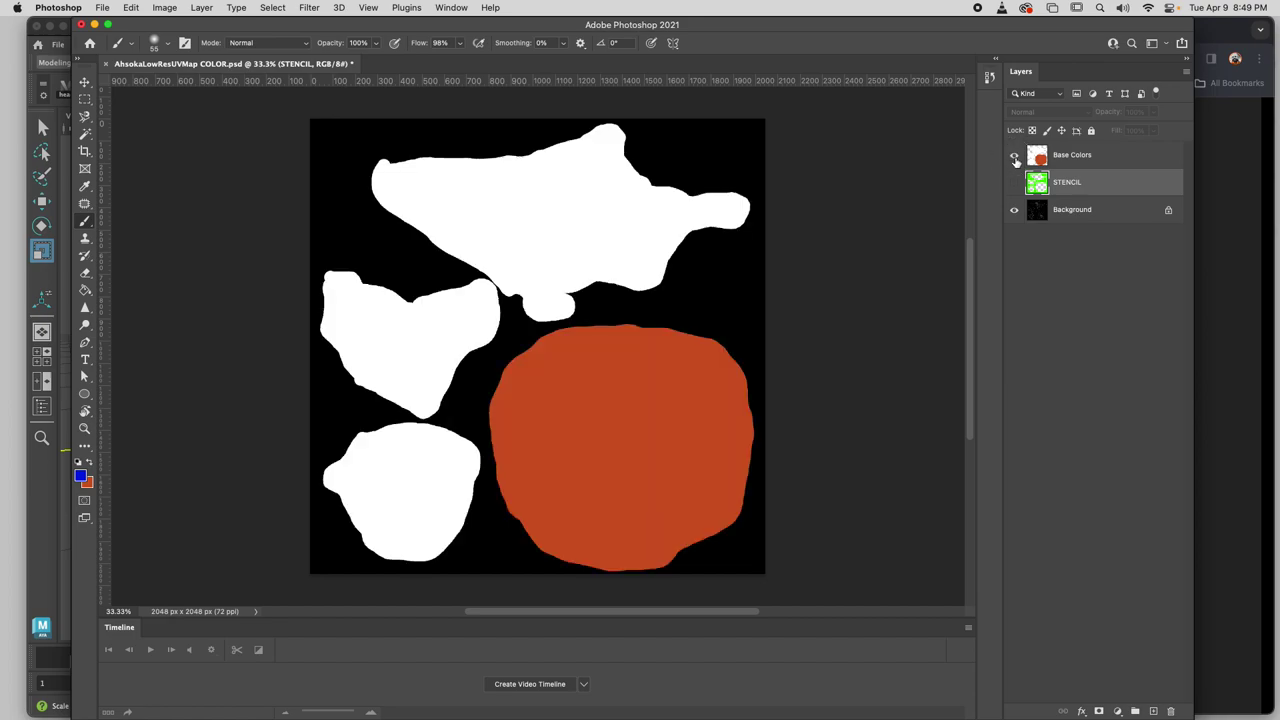
pyautogui.click(1067, 158)
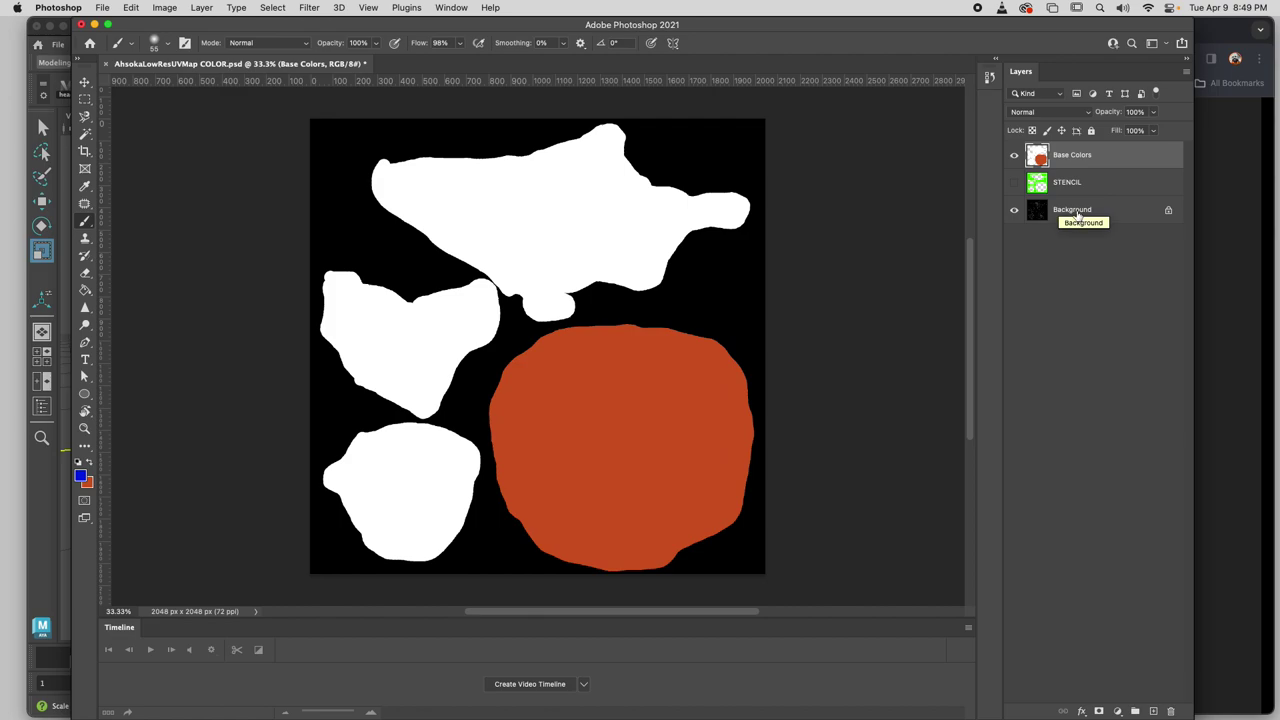
pyautogui.click(1075, 212)
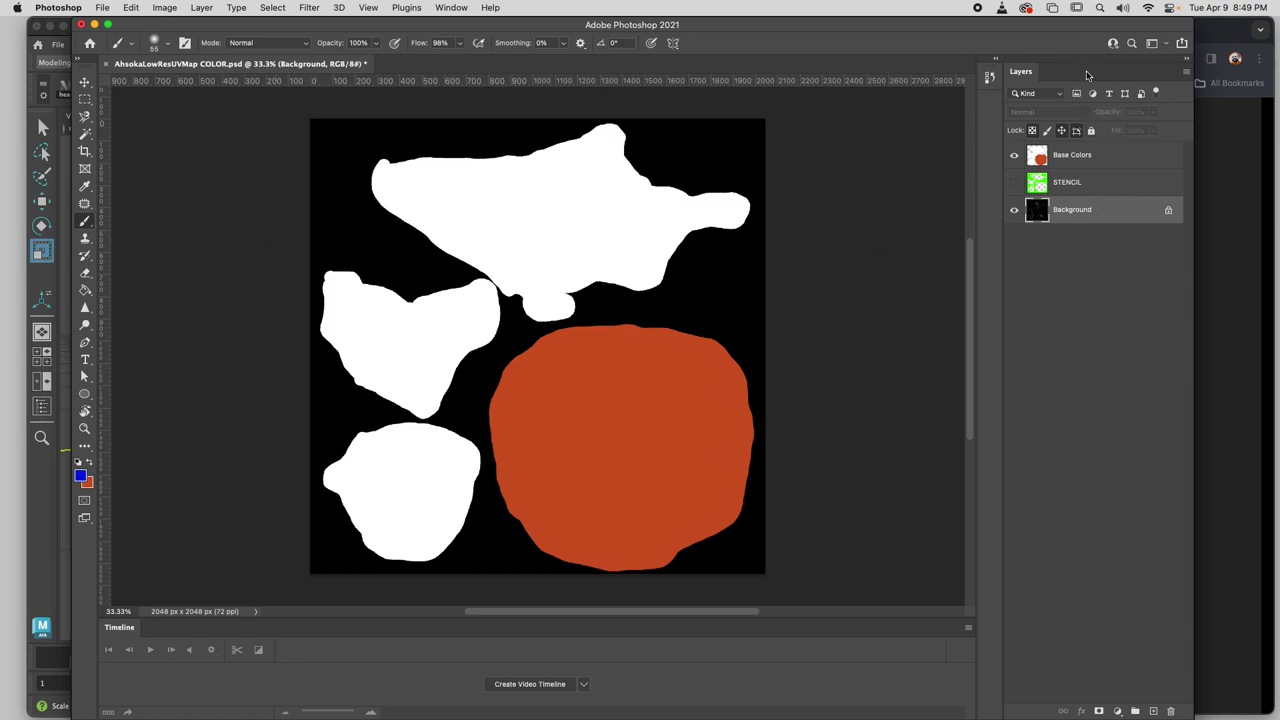
# Hide the Base Colors layer so only the white UV wireframe shows on black.
pyautogui.moveTo(1190, 715)
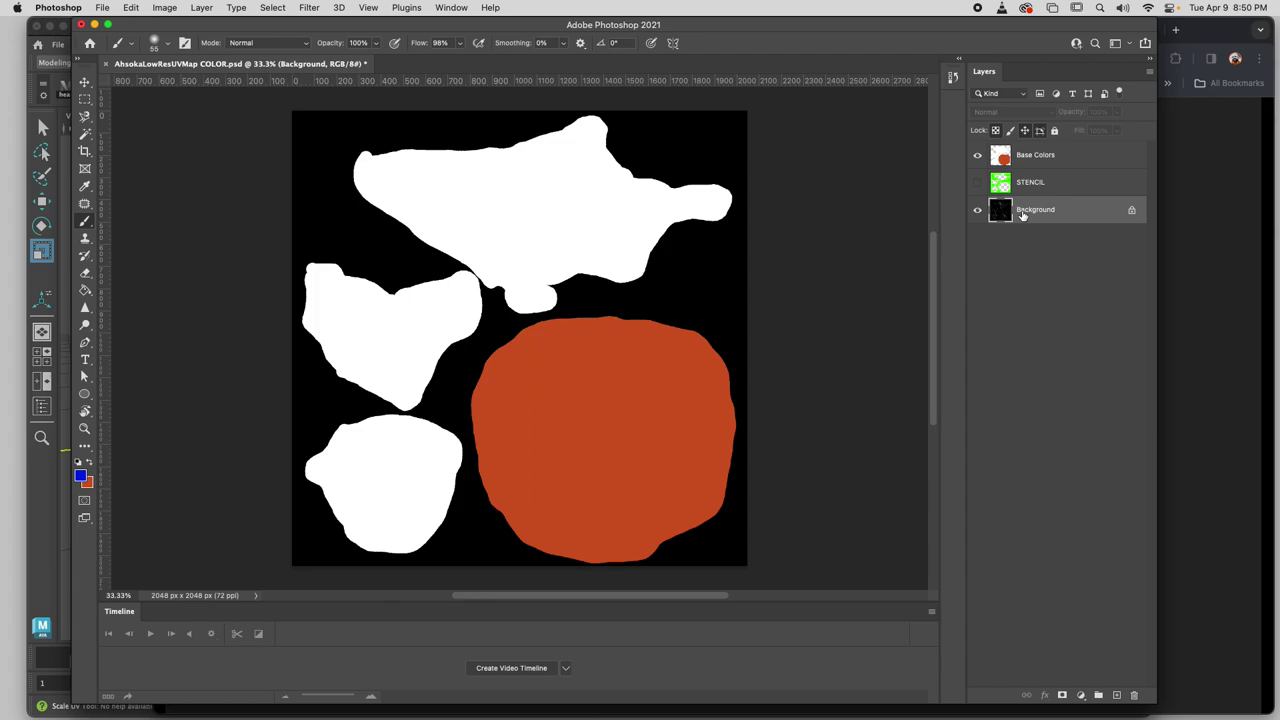
pyautogui.click(977, 155)
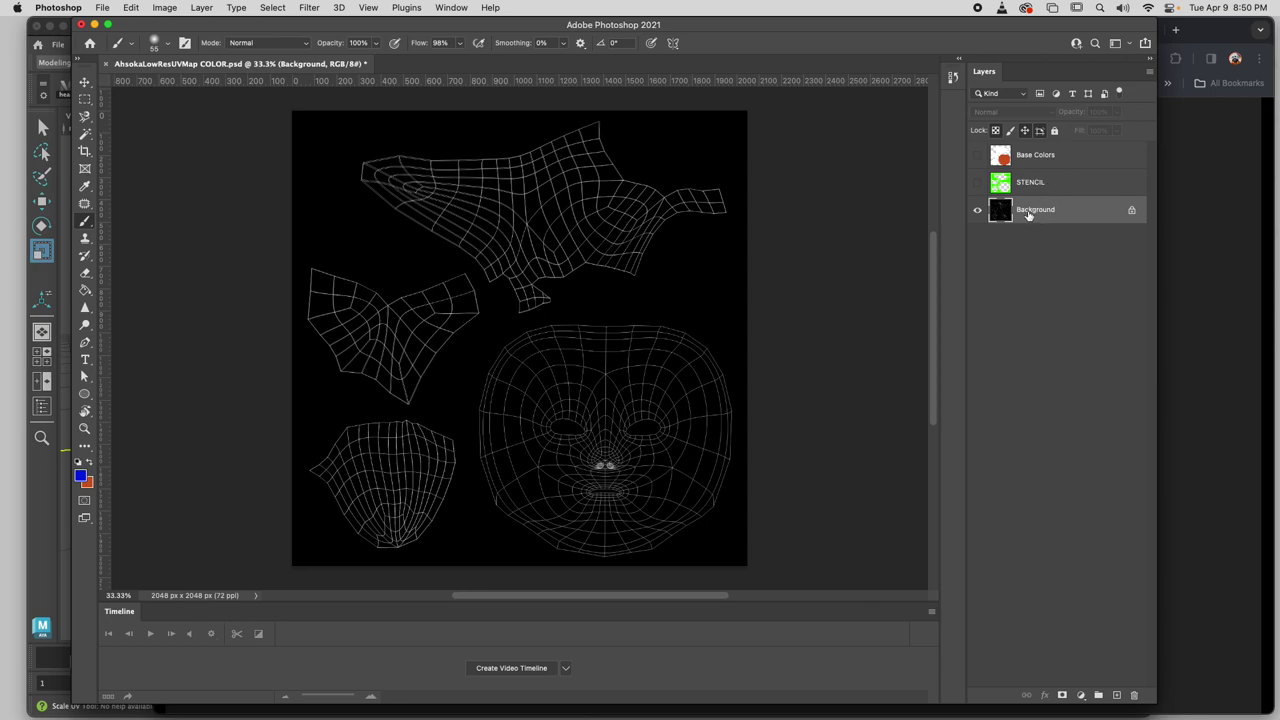
# Duplicate the Background layer as a new layer named UV Shell.
pyautogui.rightClick(1028, 216)
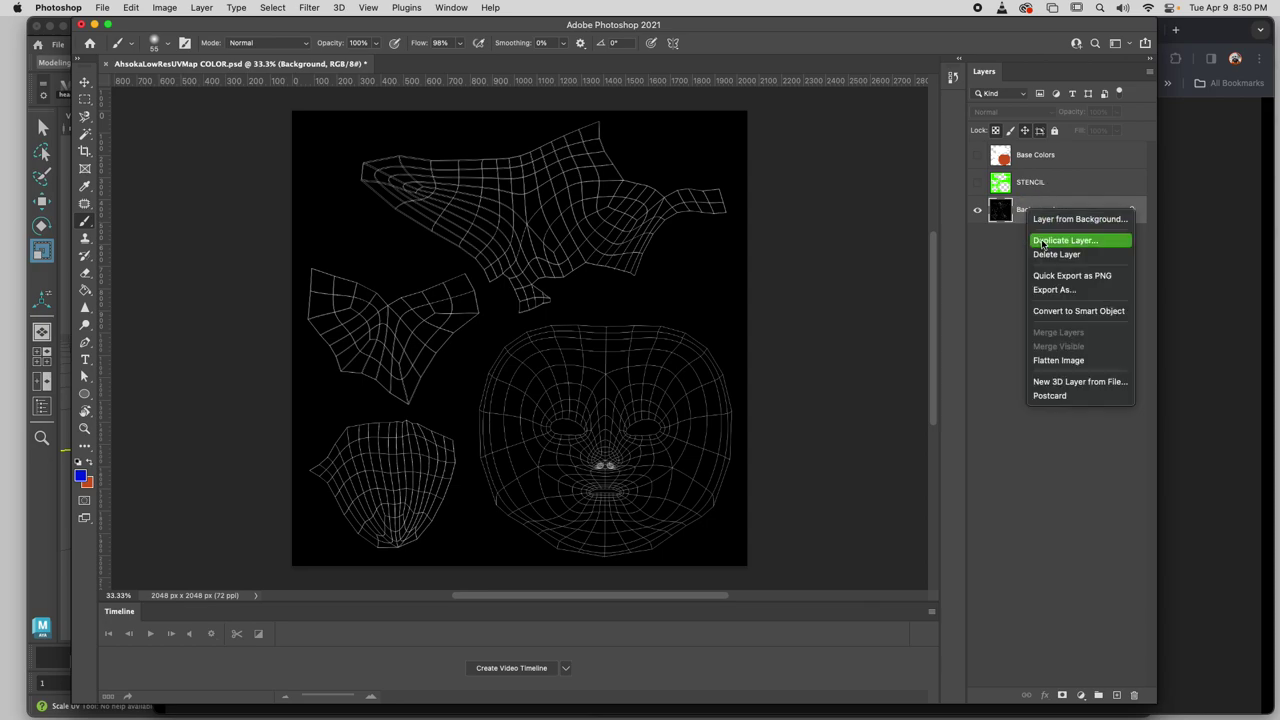
pyautogui.click(1043, 240)
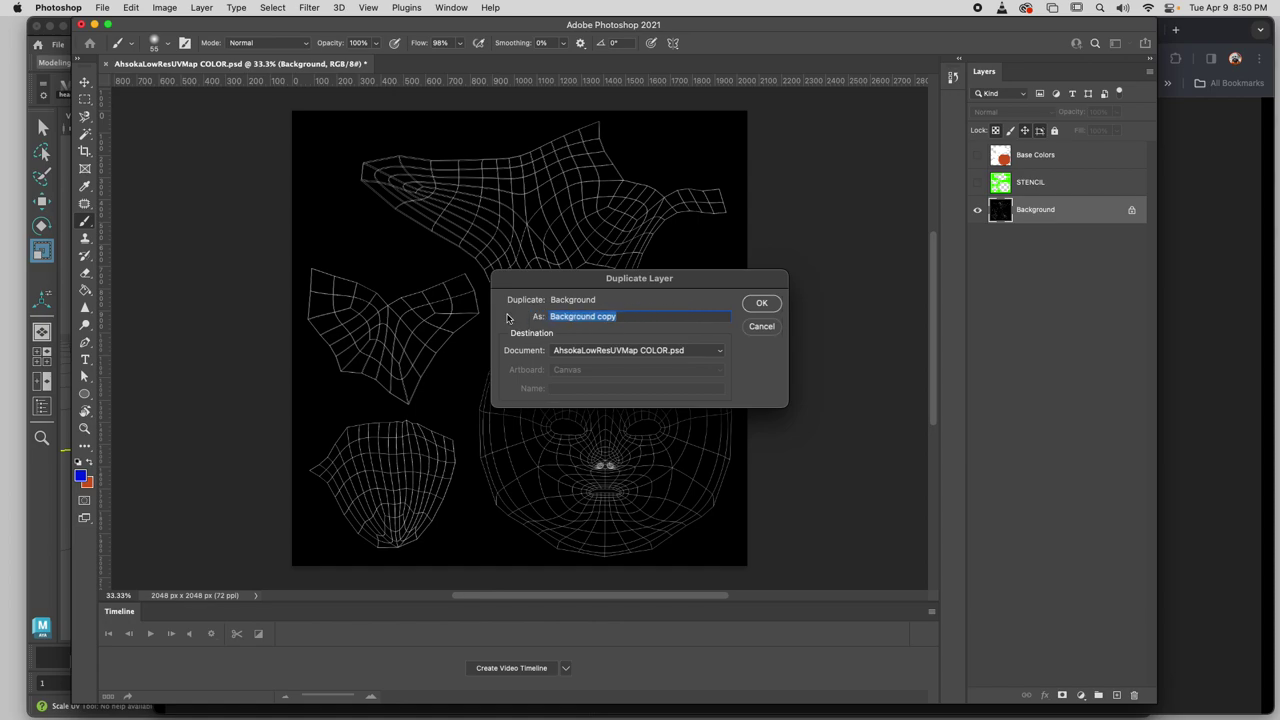
pyautogui.write('UV Shell')
pyautogui.click(760, 303)
# Move UV Shell to the top of the stack and make Base Colors and STENCIL visible again.
pyautogui.moveTo(1034, 215); pyautogui.dragTo(1035, 149)
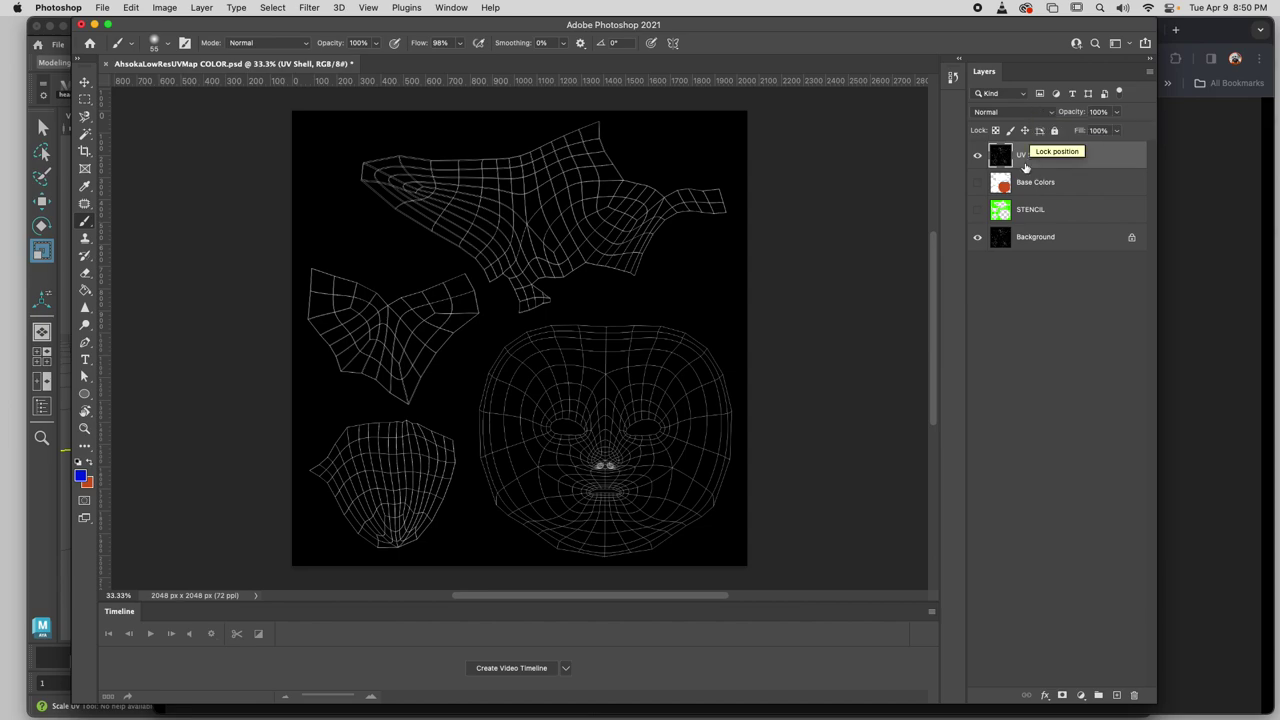
pyautogui.click(977, 182)
pyautogui.click(980, 216)
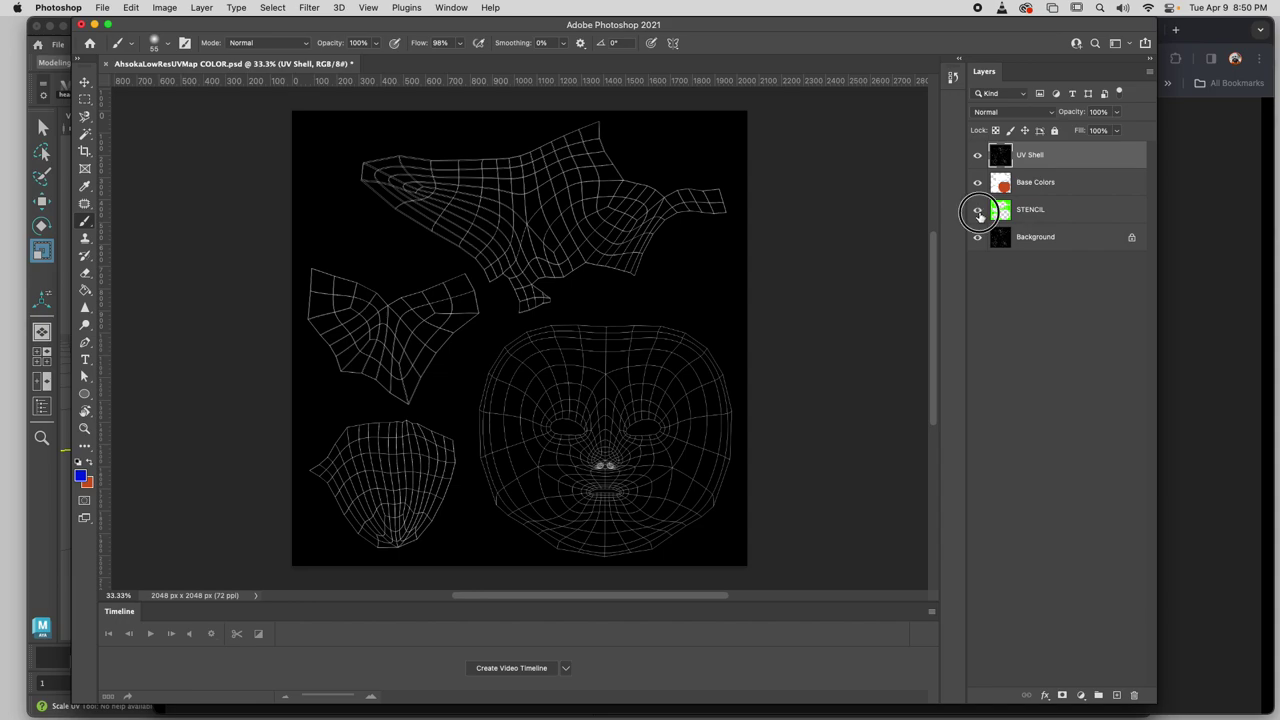
pyautogui.click(977, 156)
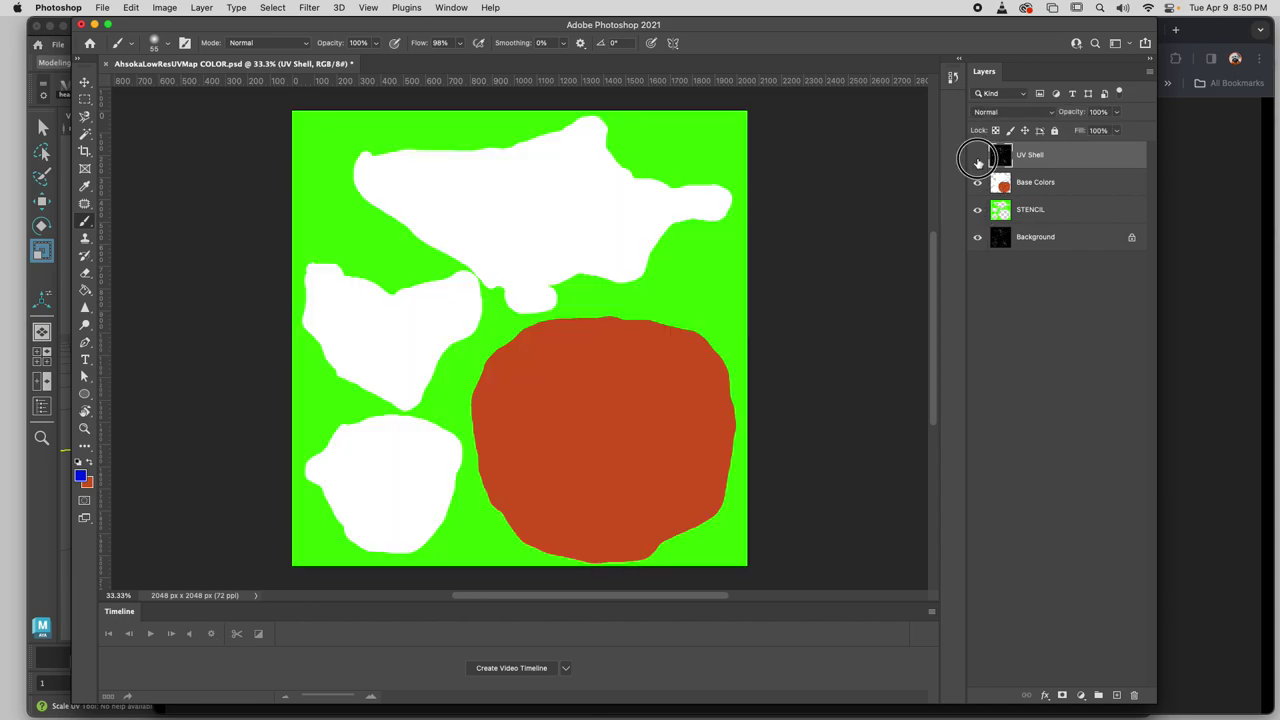
pyautogui.click(977, 156)
pyautogui.click(977, 156)
pyautogui.click(977, 156)
pyautogui.click(979, 158)
pyautogui.click(978, 157)
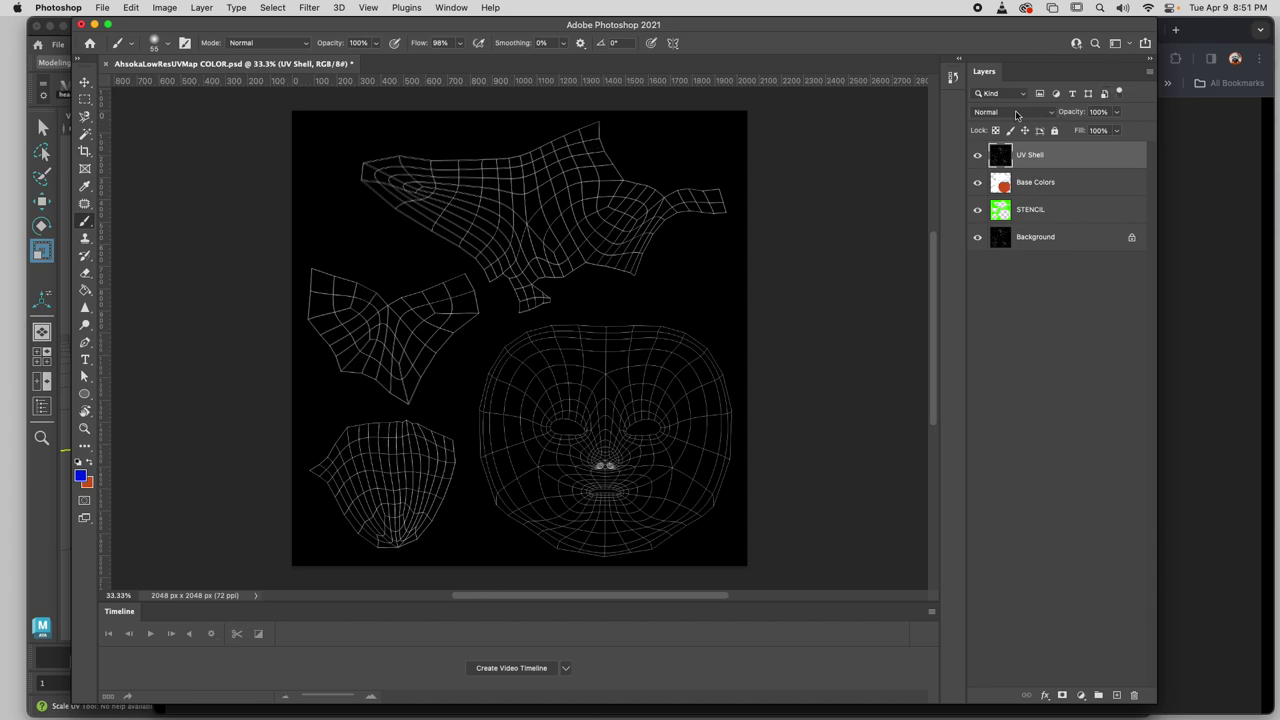
# Lower UV Shell's opacity to 18% and set its blend mode to Screen.
pyautogui.click(1116, 112)
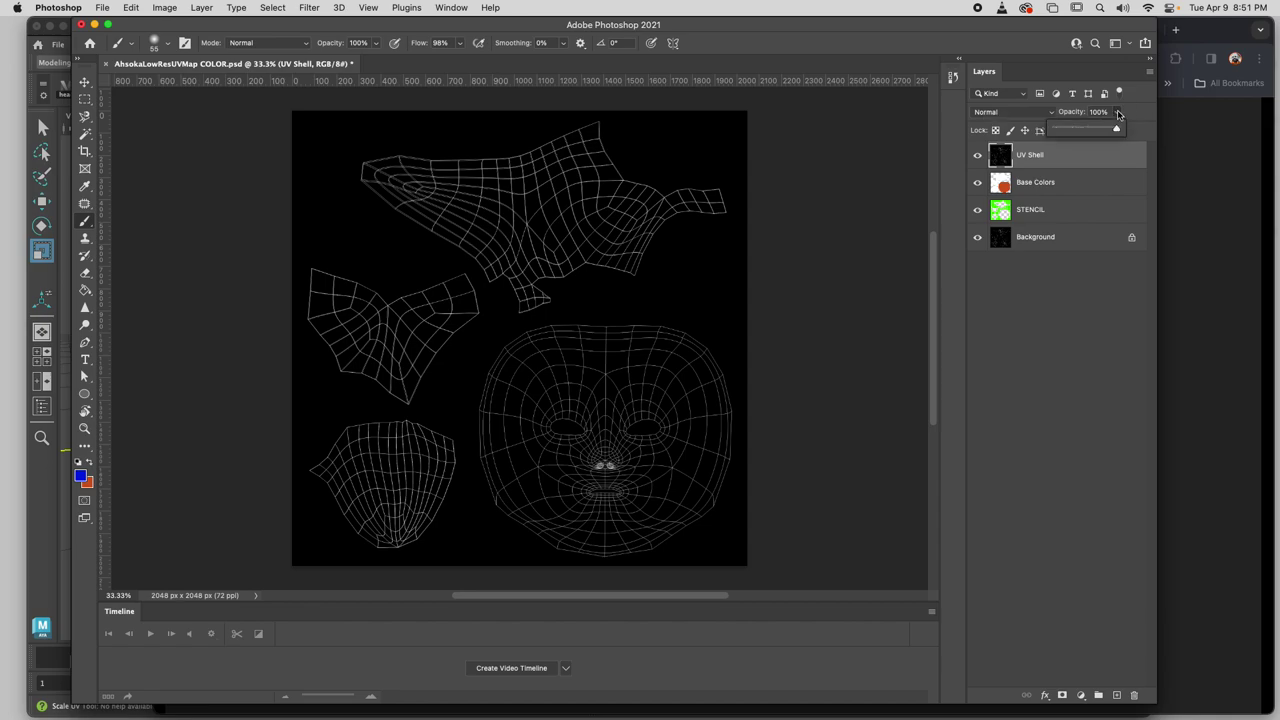
pyautogui.moveTo(1118, 127)
pyautogui.mouseDown()
pyautogui.moveTo(1067, 127)
pyautogui.moveTo(1128, 127)
pyautogui.mouseUp()
pyautogui.click(988, 112)
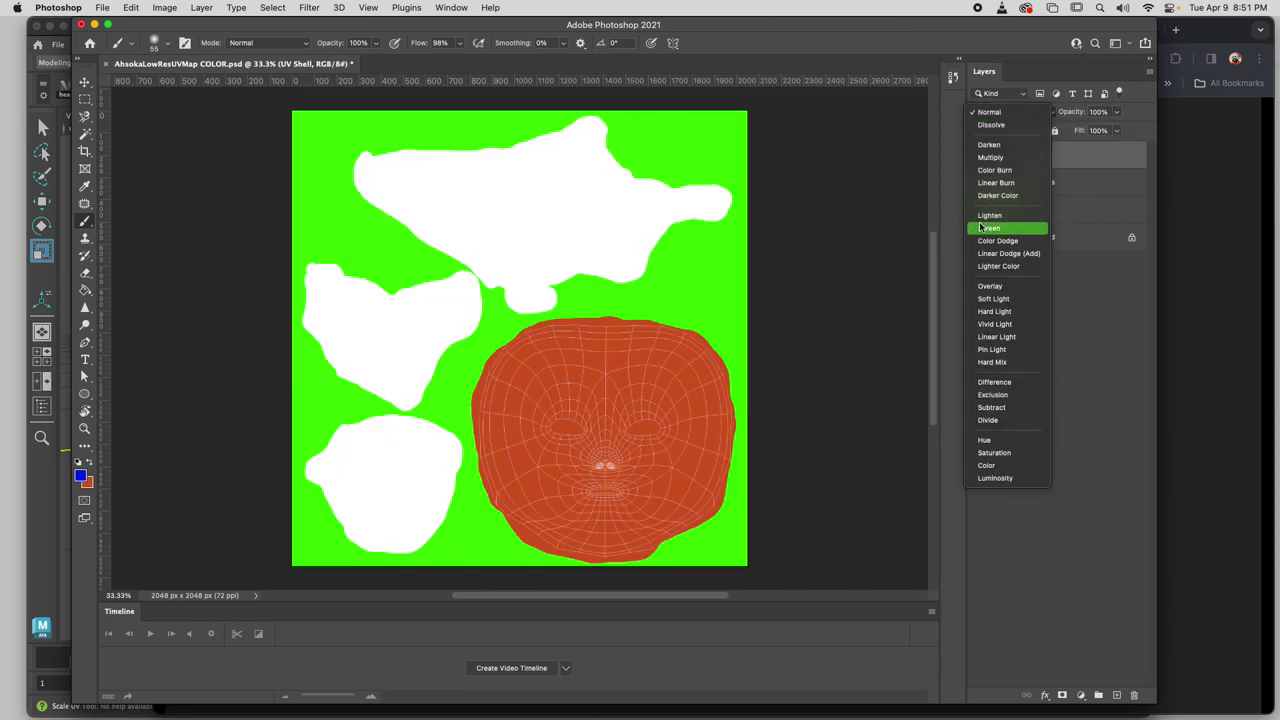
pyautogui.click(981, 228)
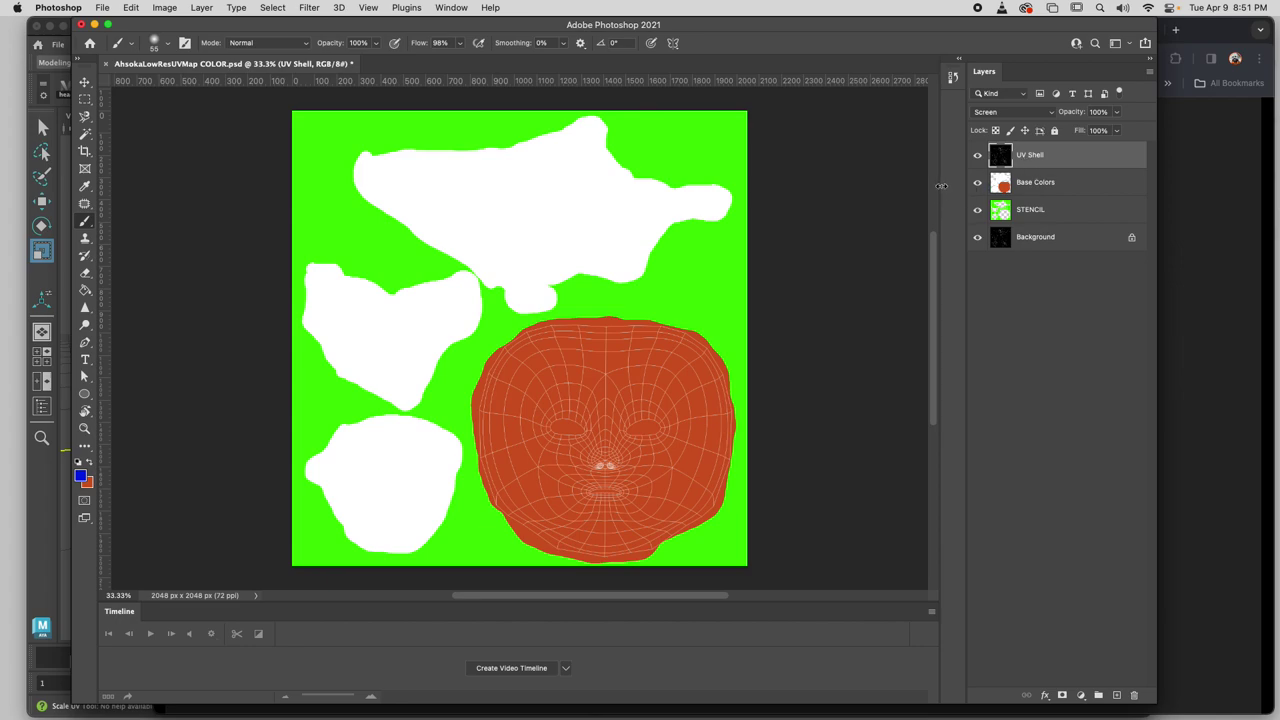
pyautogui.click(1013, 112)
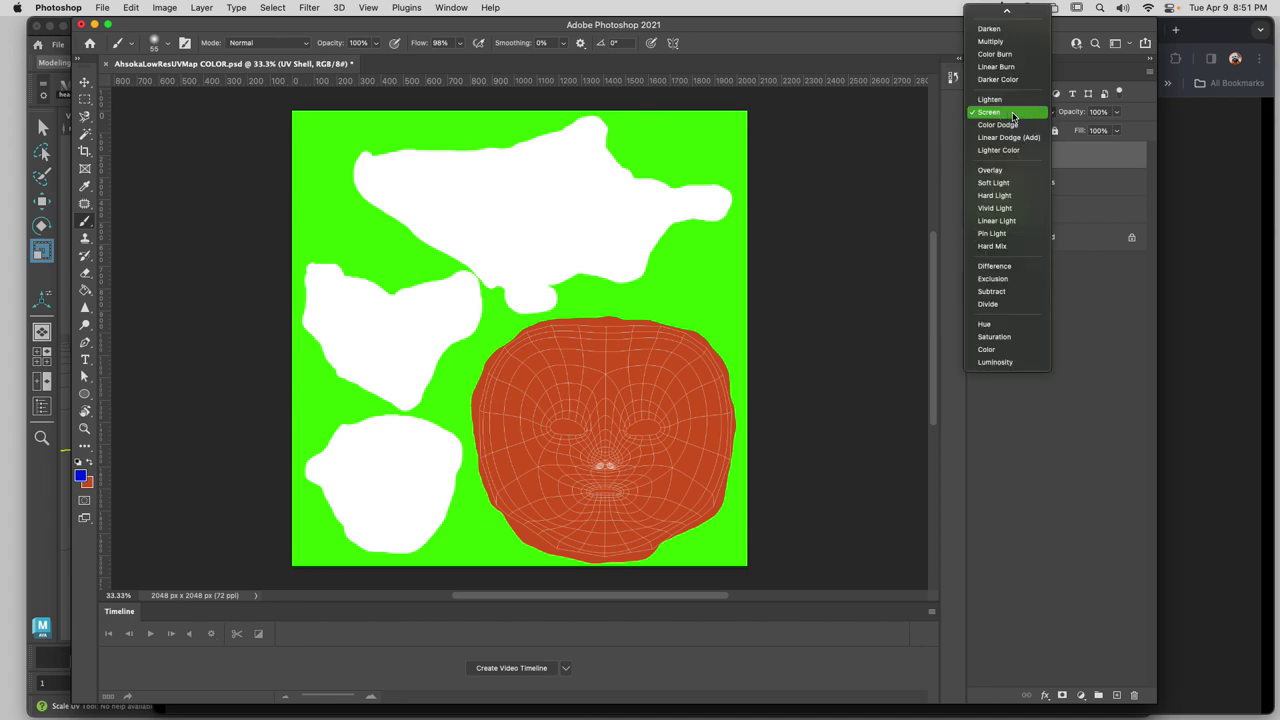
pyautogui.click(1012, 113)
pyautogui.click(1011, 112)
pyautogui.click(1010, 113)
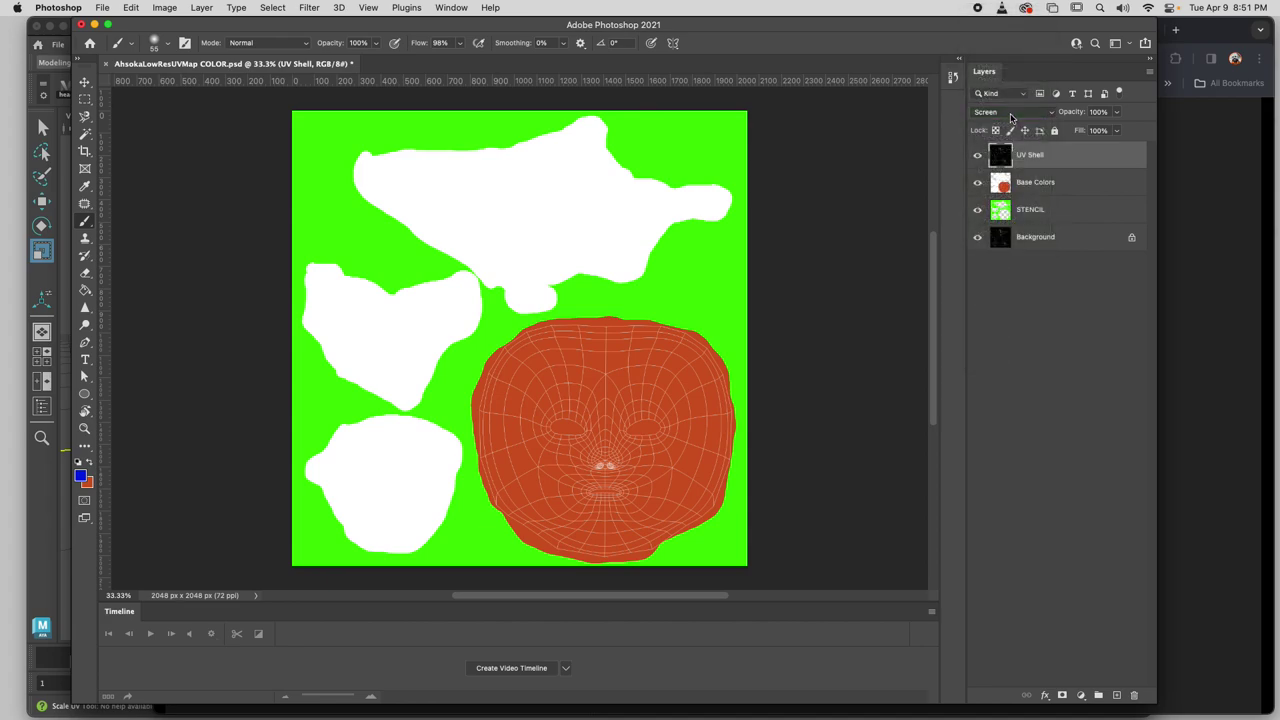
pyautogui.click(1010, 115)
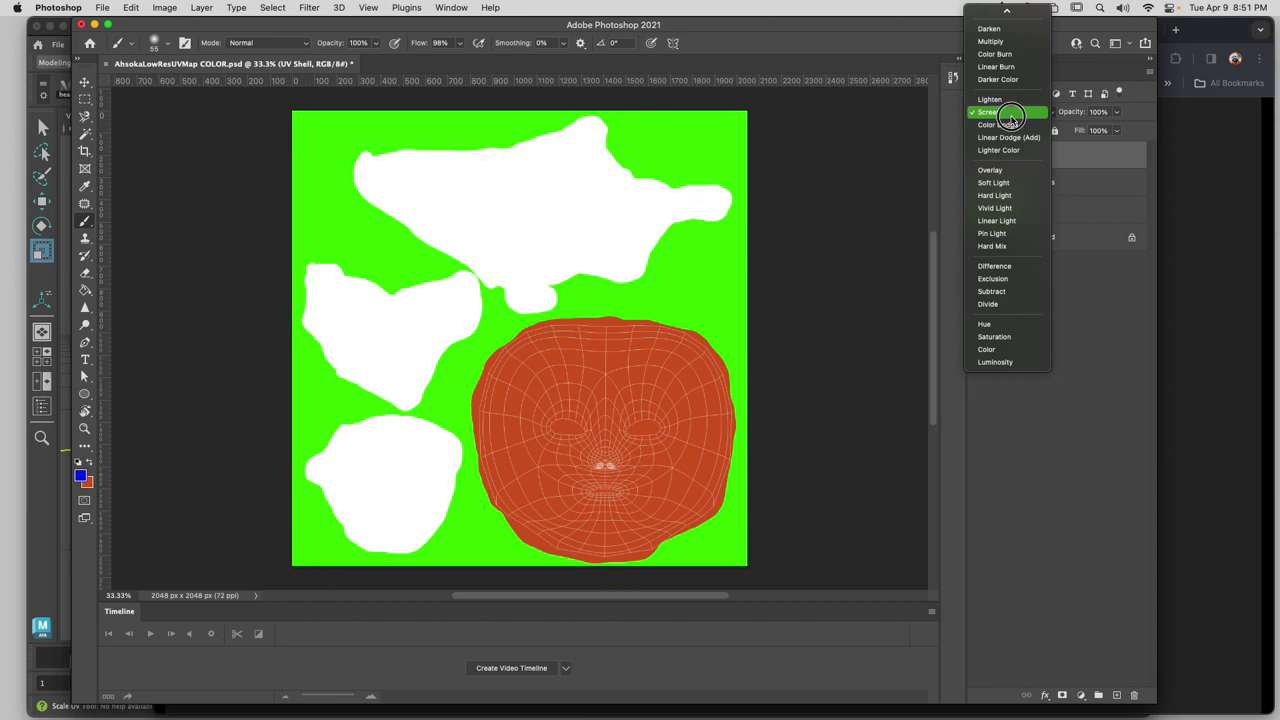
pyautogui.click(1011, 118)
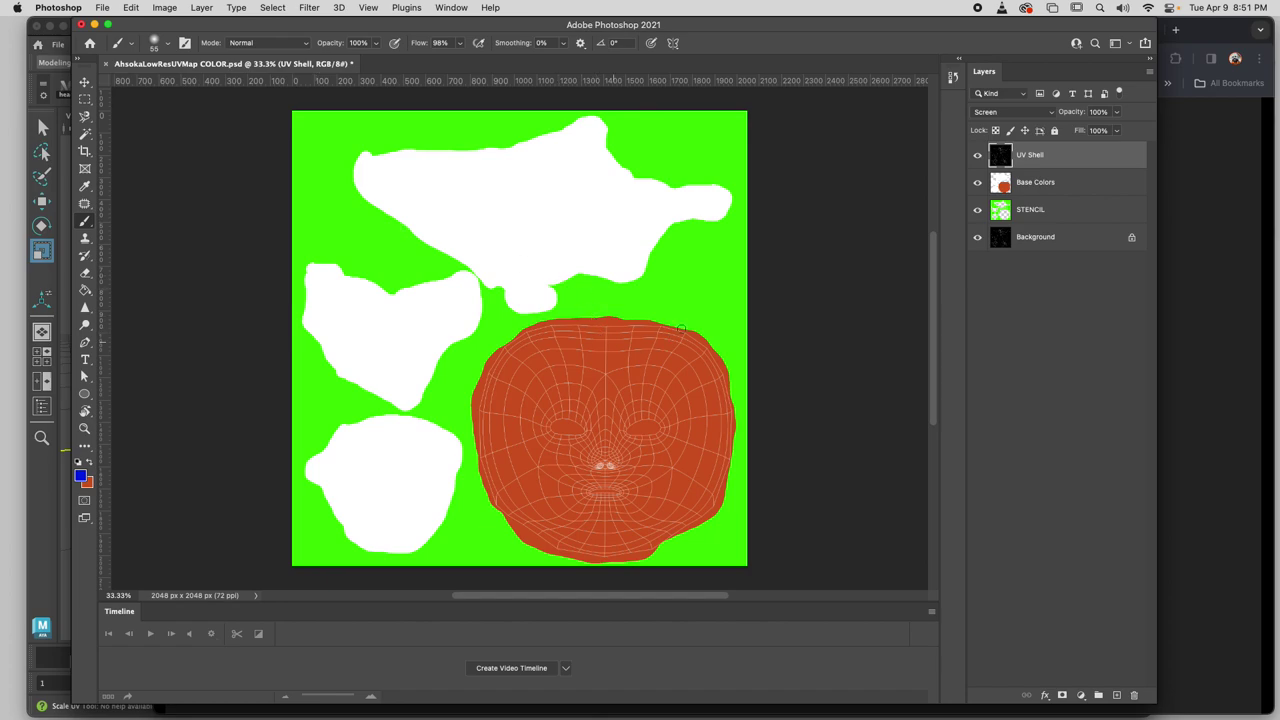
# Keep the UV Shell wireframe aligned over the face and apply Lock All to the layer.
pyautogui.click(85, 82)
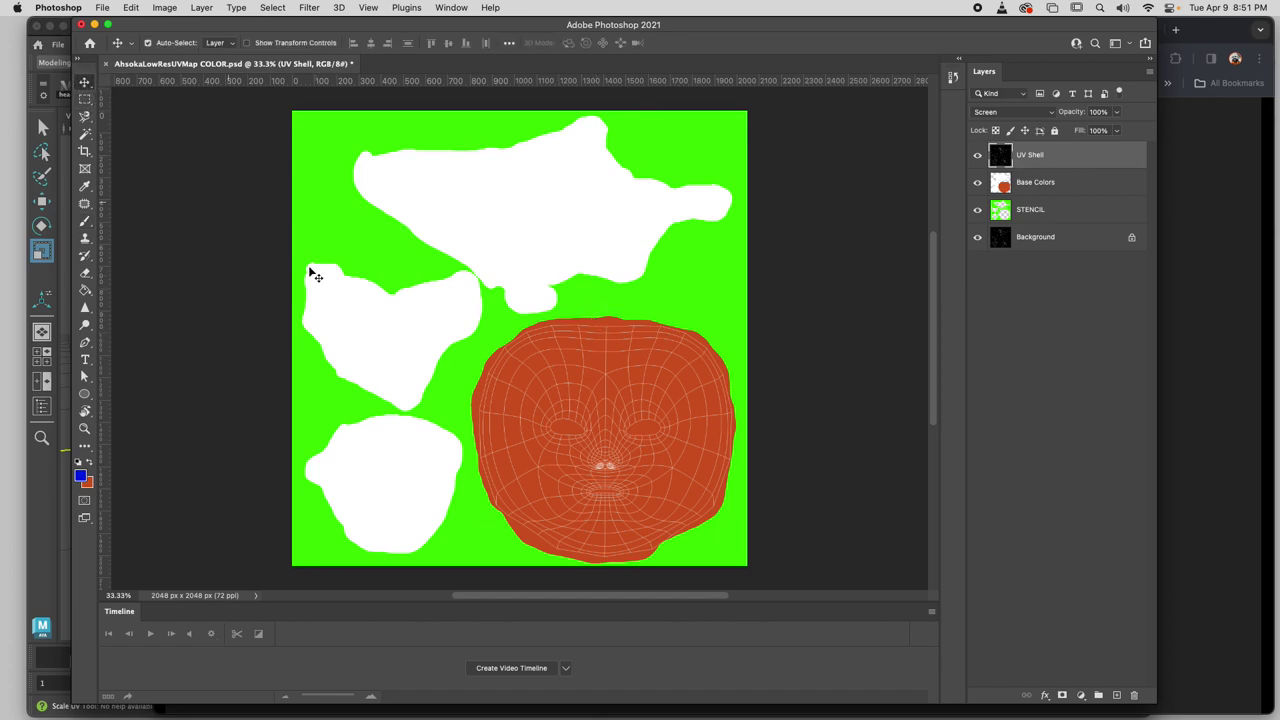
pyautogui.moveTo(588, 323); pyautogui.dragTo(636, 317)
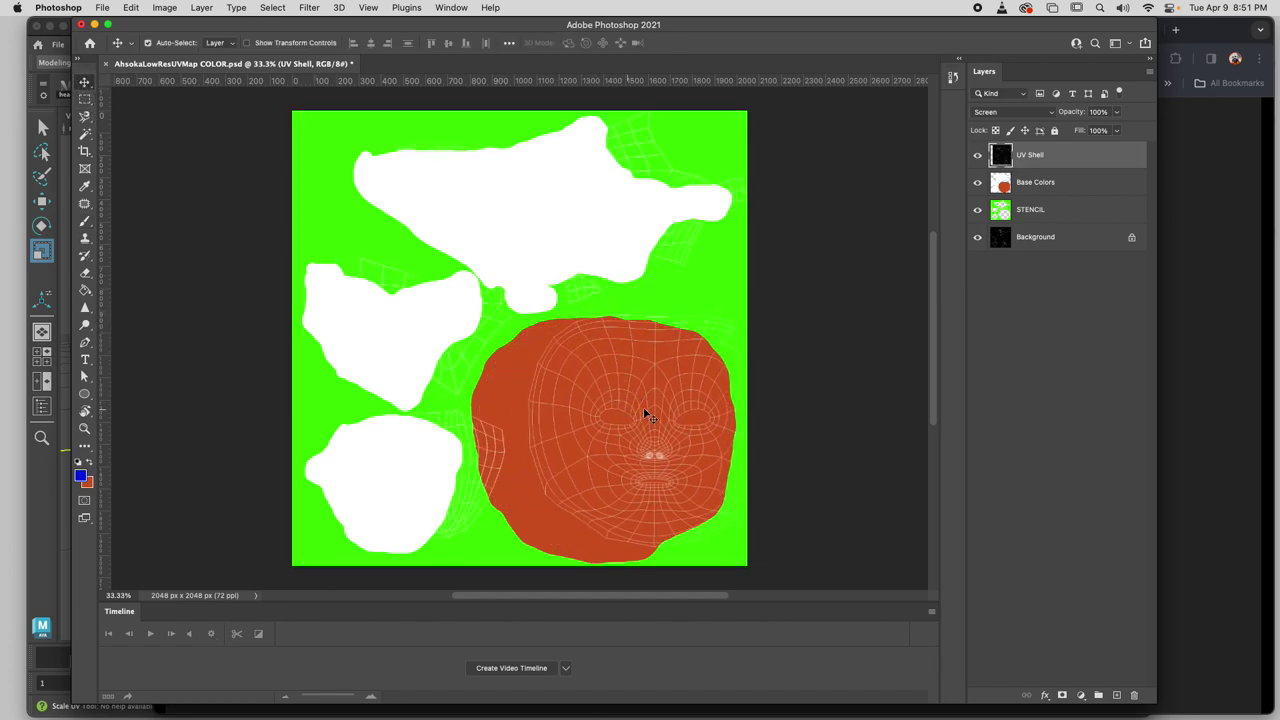
pyautogui.moveTo(644, 410); pyautogui.dragTo(563, 405)
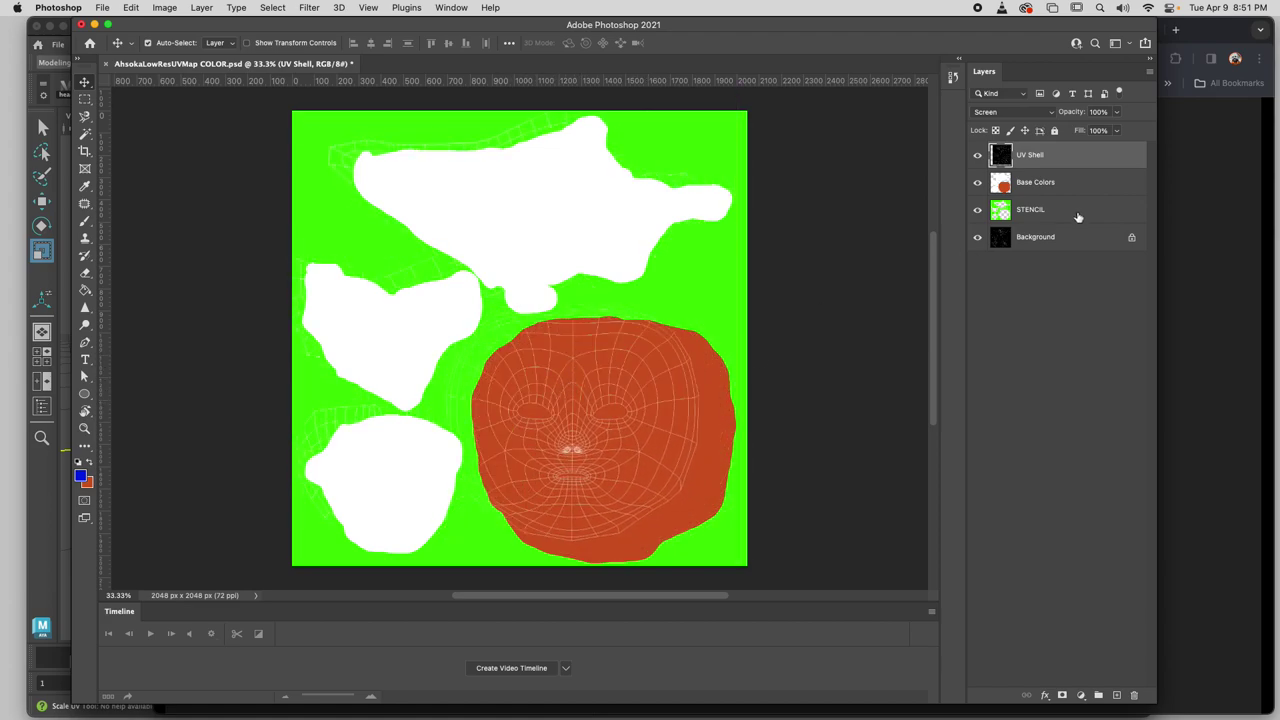
pyautogui.press('super+z')
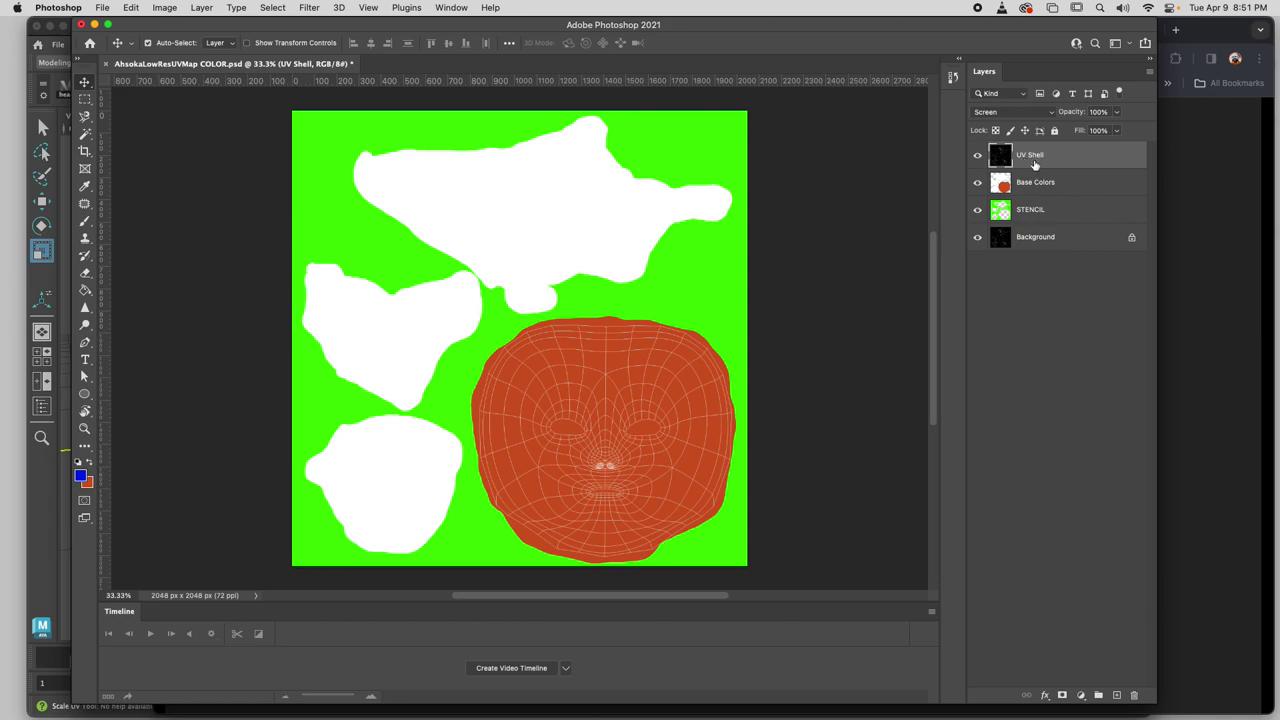
pyautogui.click(1054, 131)
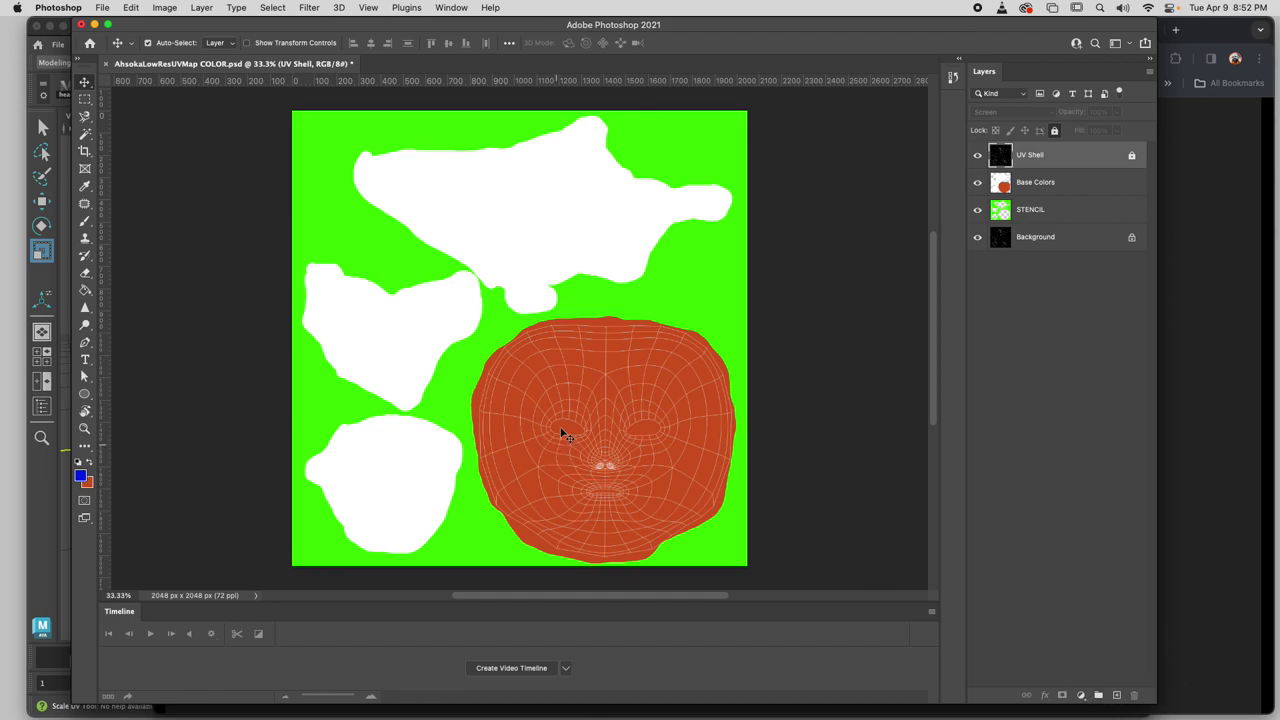
# Add a new Layer 1 beneath UV Shell and select the Brush tool.
pyautogui.click(1117, 697)
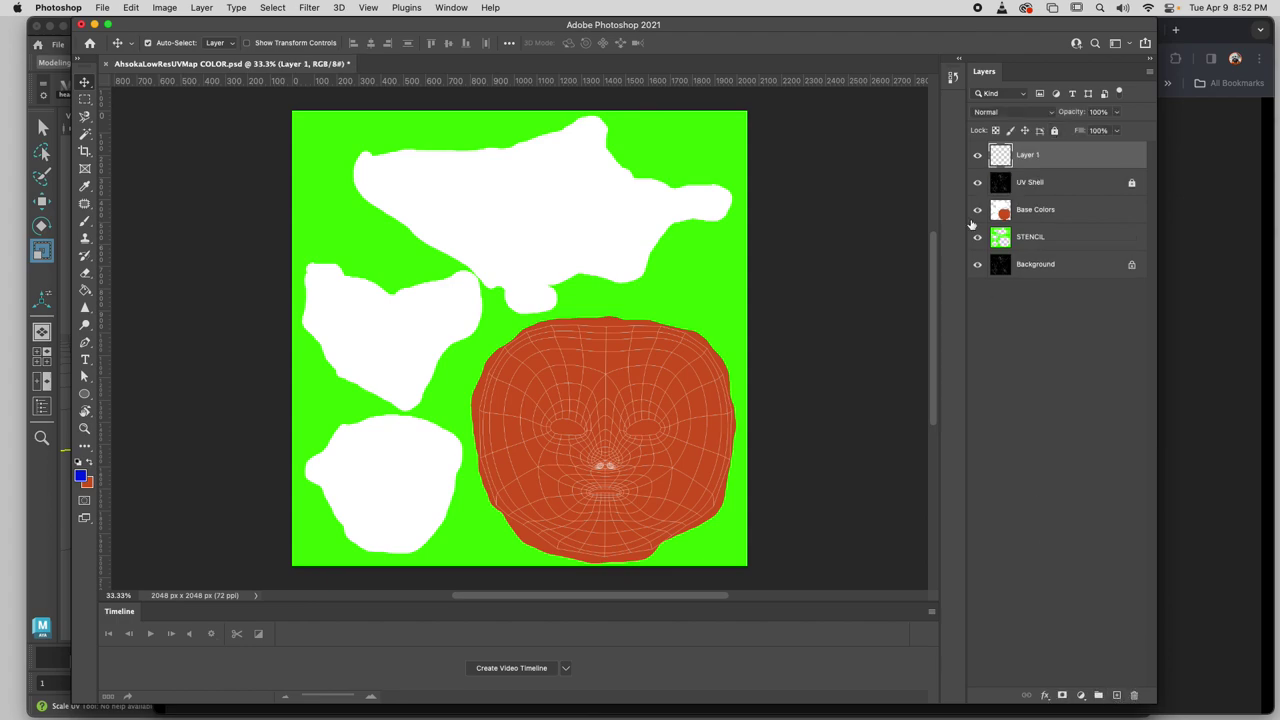
pyautogui.moveTo(1032, 150); pyautogui.dragTo(1040, 197)
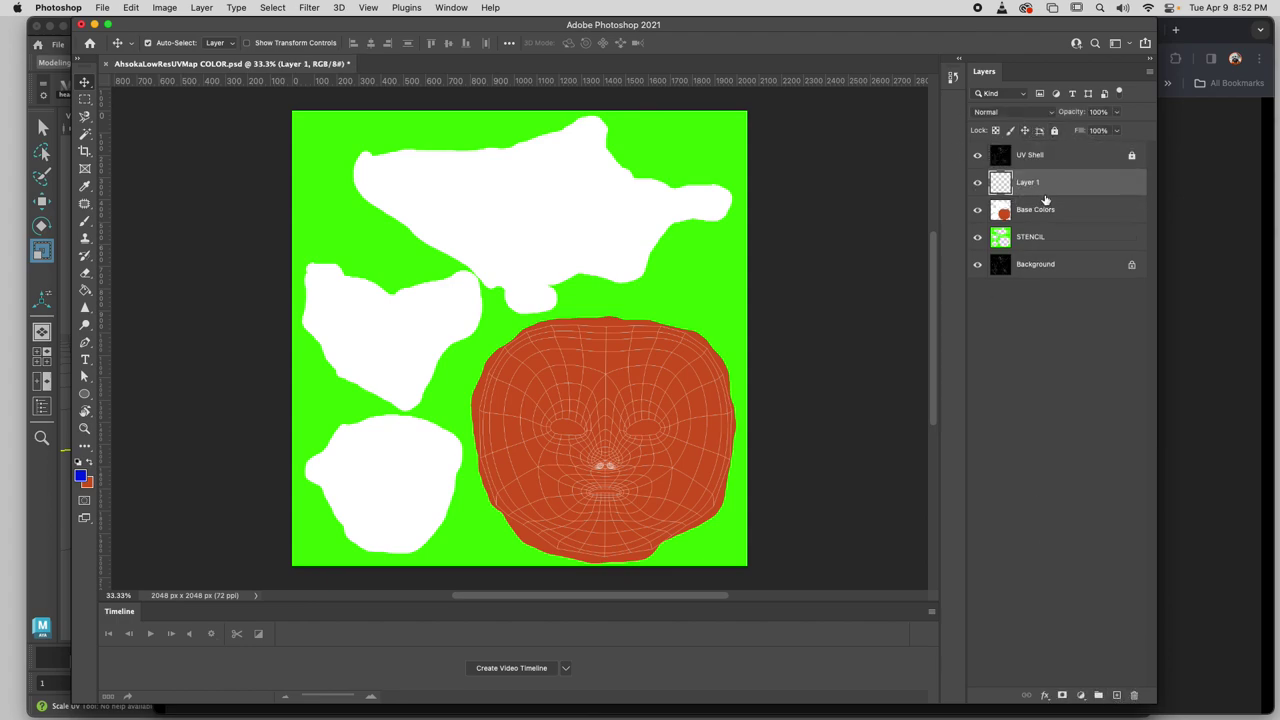
pyautogui.click(85, 221)
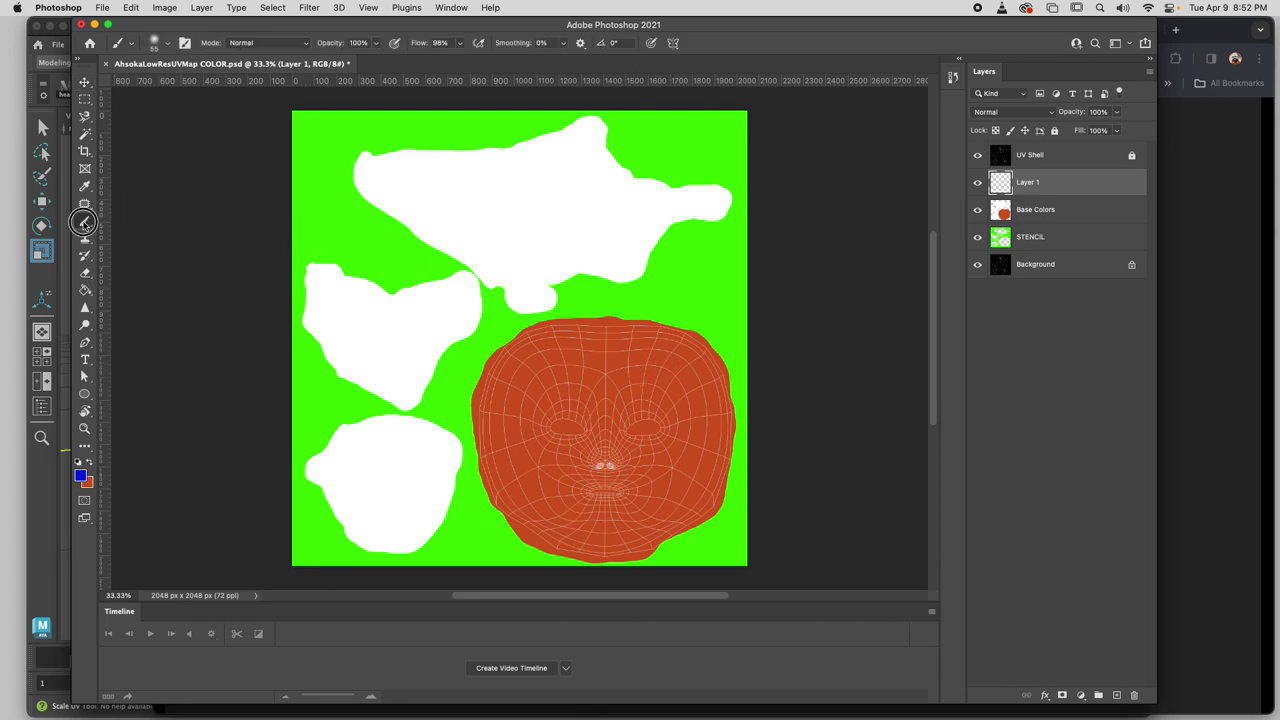
pyautogui.click(168, 44)
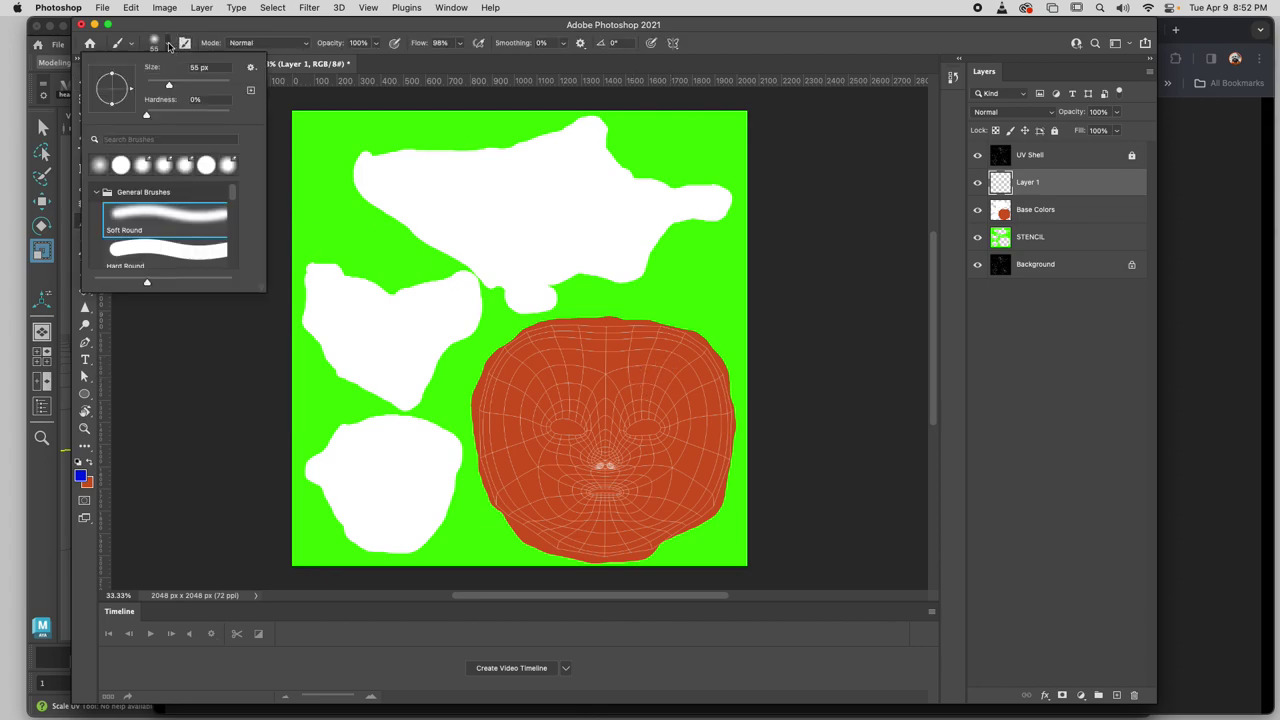
# Choose the KYLE Ultimate Inking Thick 'n Thin brush from Wet Media Brushes.
pyautogui.click(122, 172)
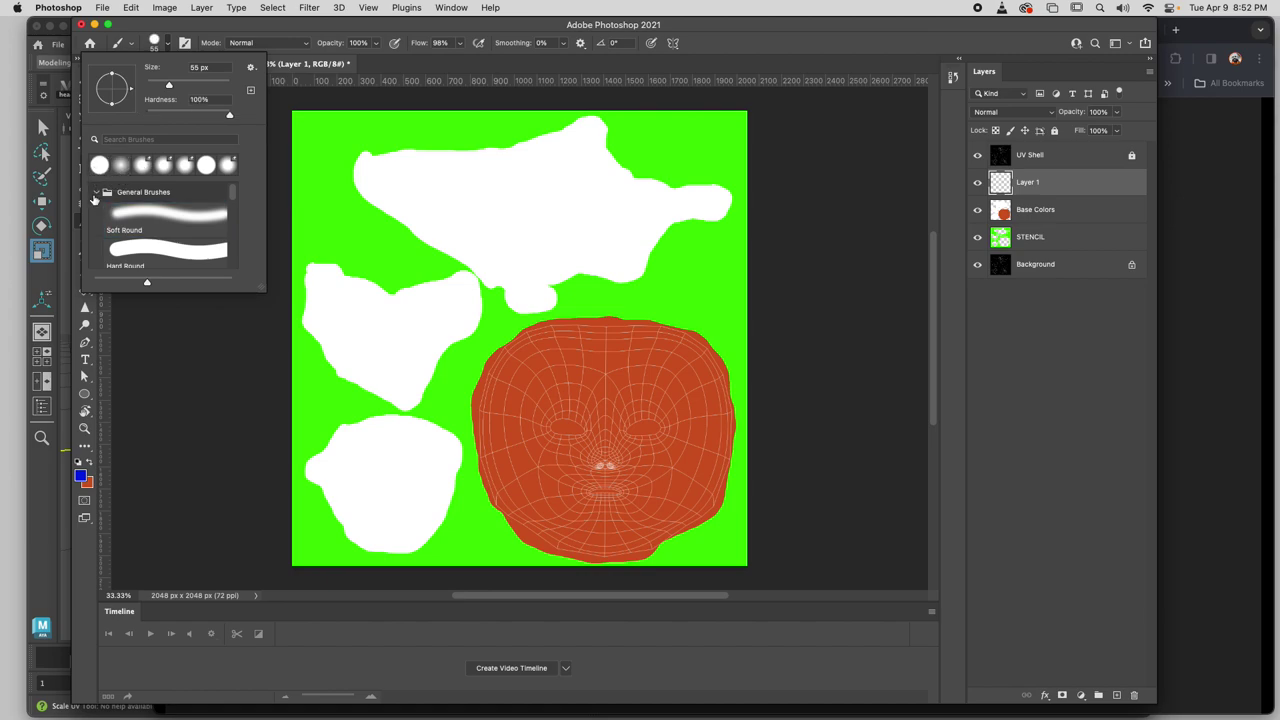
pyautogui.click(95, 193)
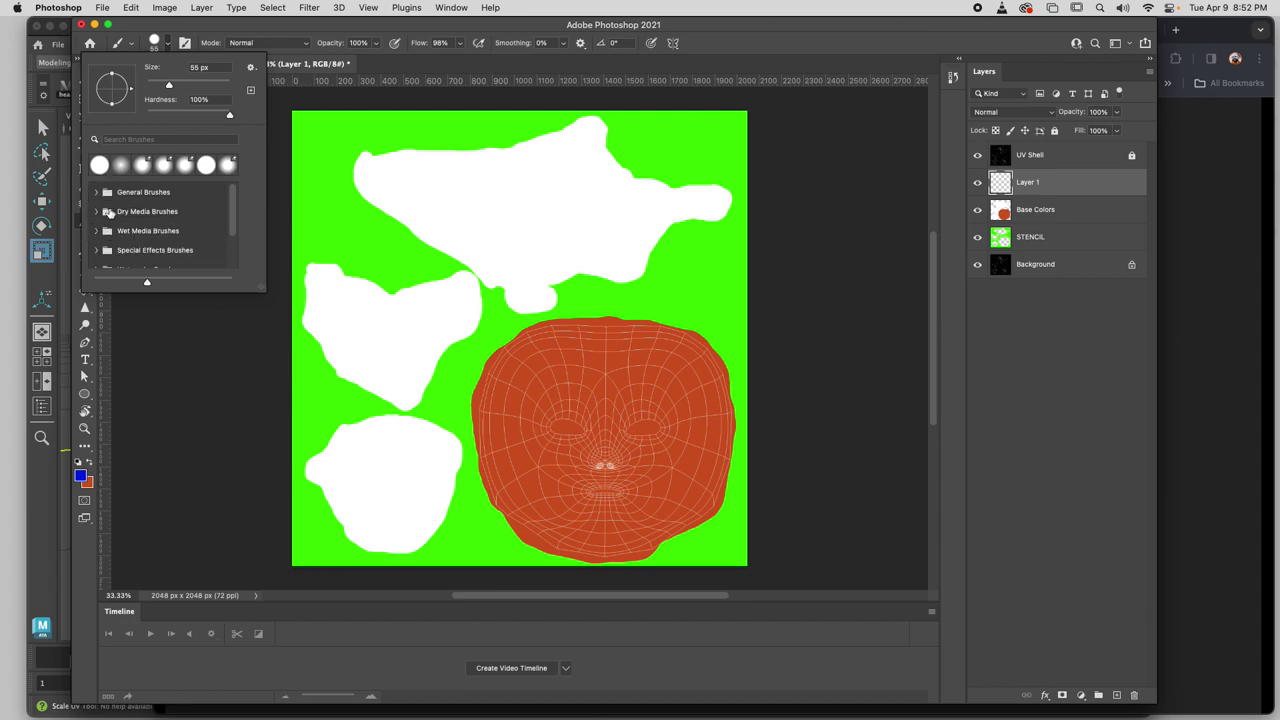
pyautogui.click(94, 231)
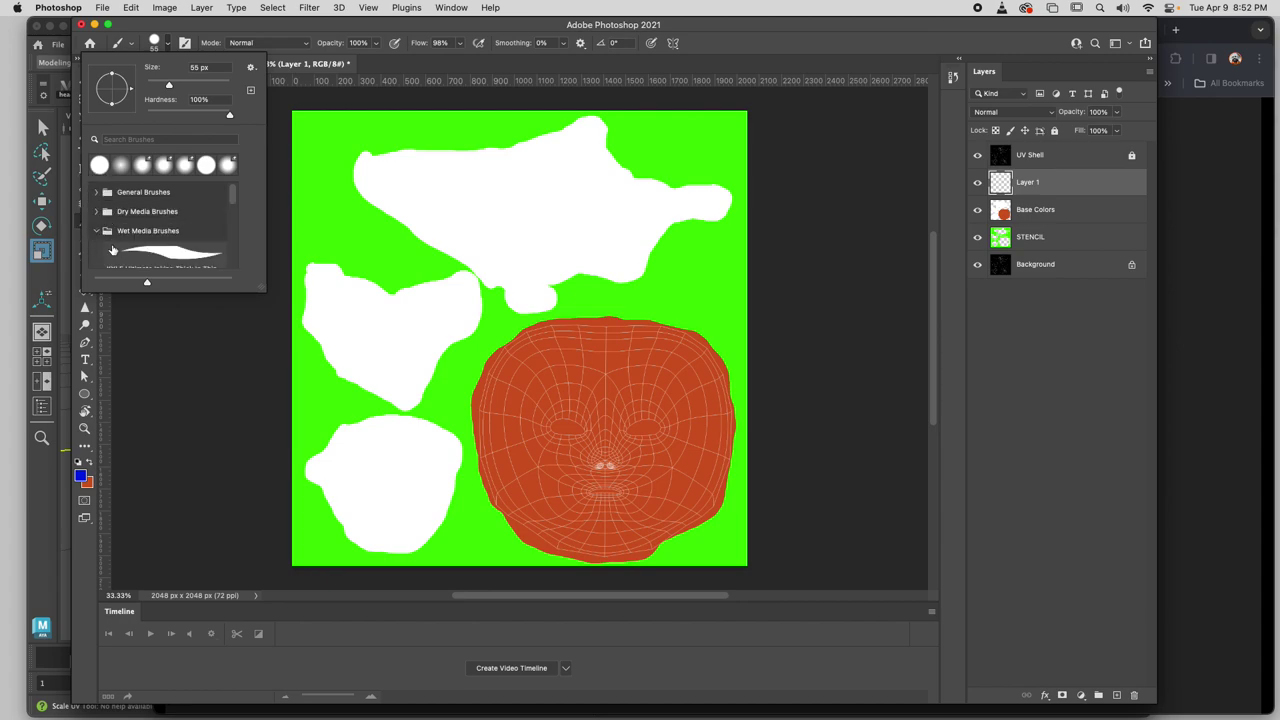
pyautogui.scroll(-1, 170, 250)
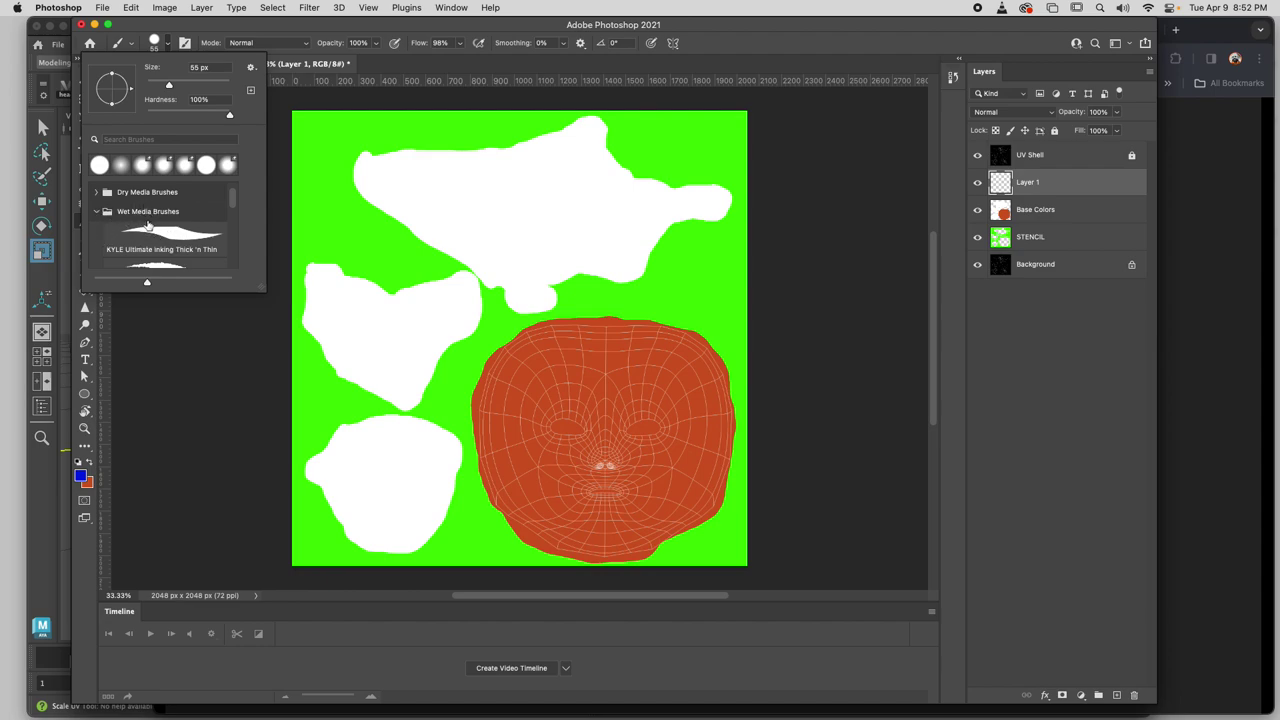
pyautogui.scroll(-5, 187, 242)
pyautogui.scroll(-3, 187, 242)
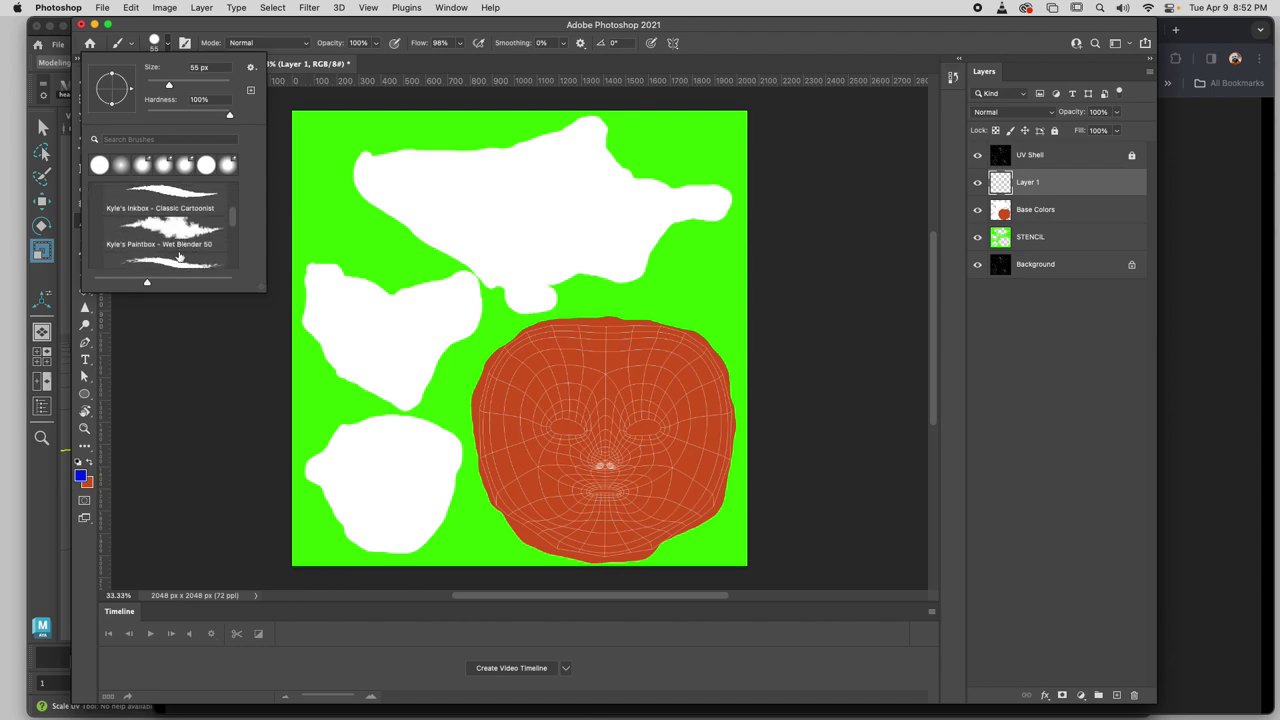
pyautogui.scroll(2, 192, 253)
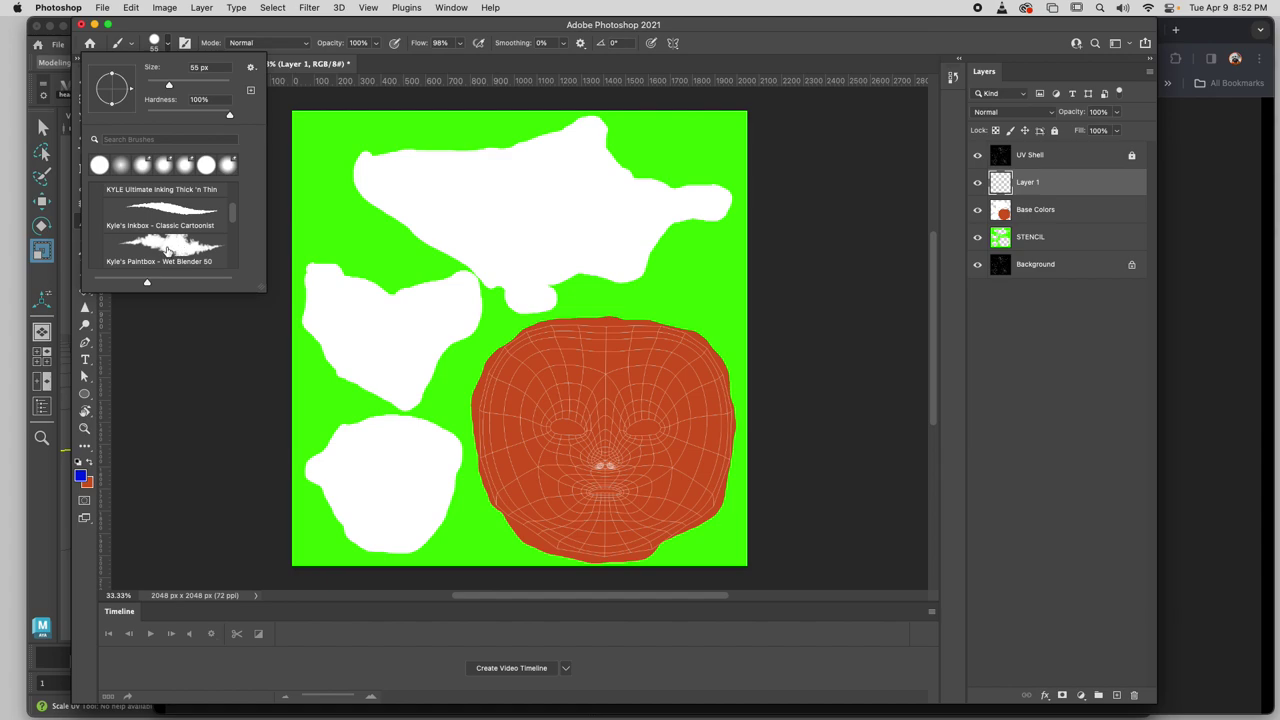
pyautogui.scroll(2, 168, 251)
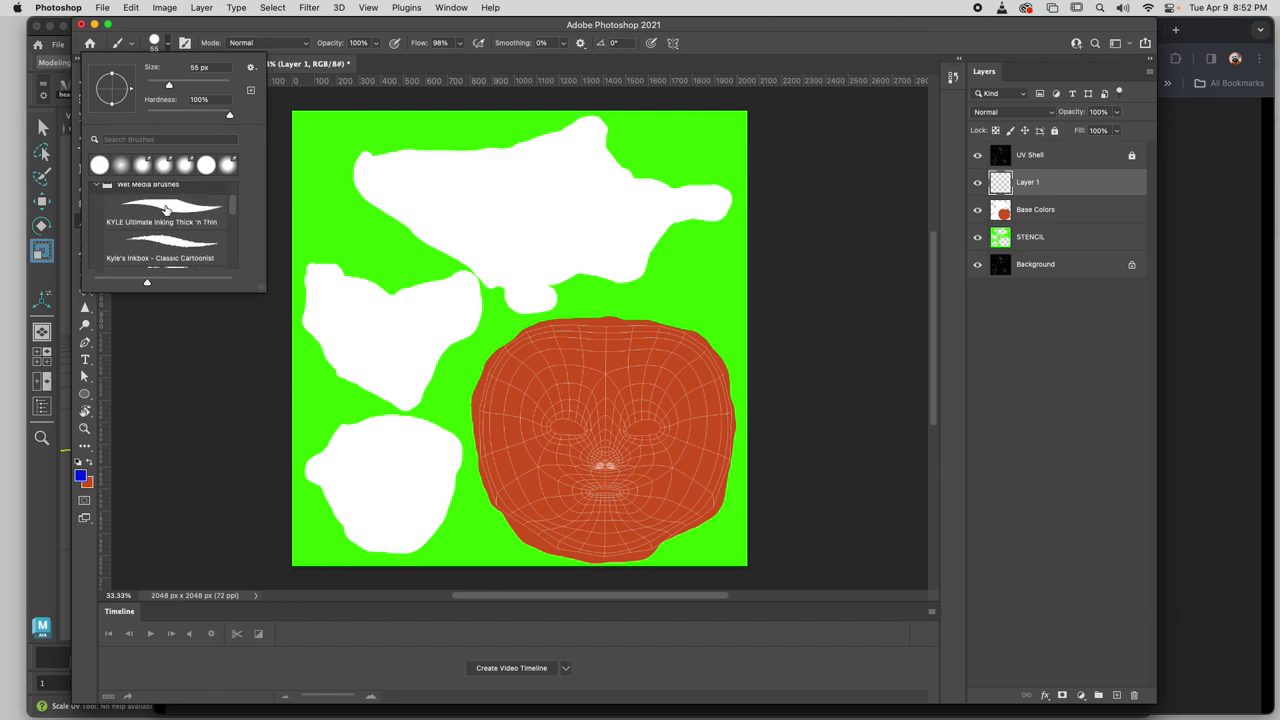
pyautogui.click(167, 209)
# Tilt the brush tip to 18° and set its size to 49 px.
pyautogui.rightClick(546, 340)
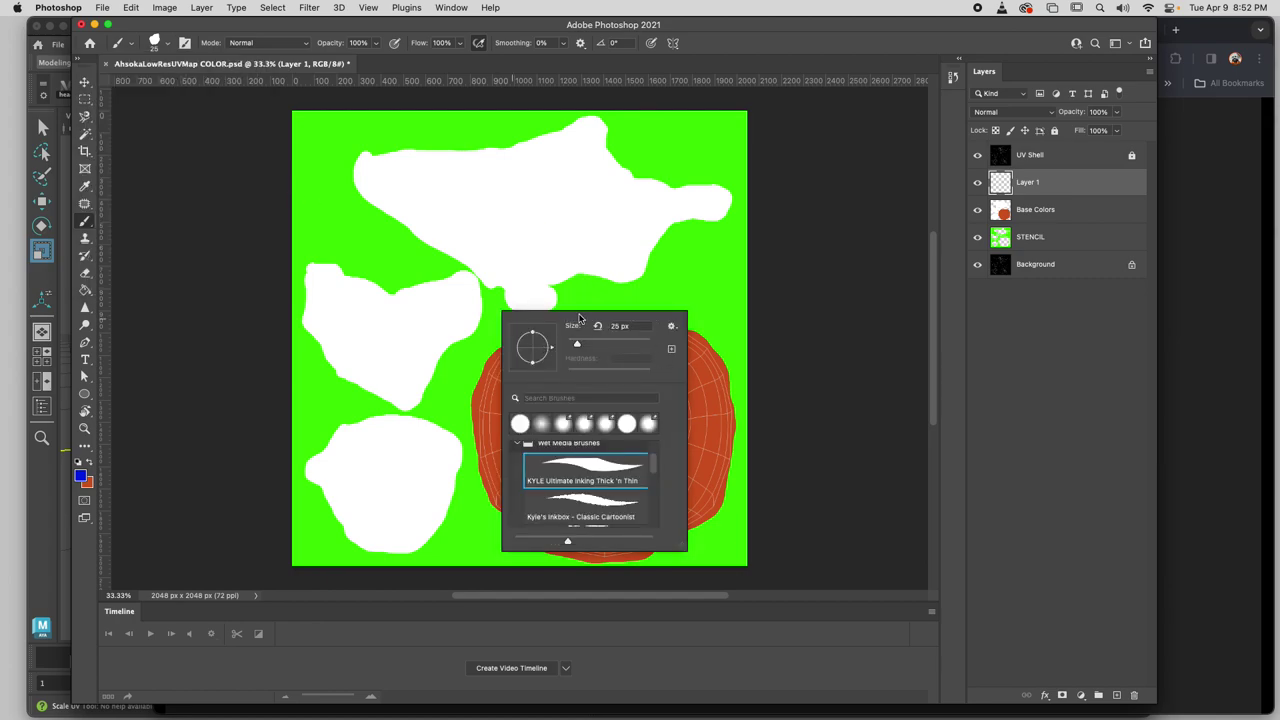
pyautogui.click(404, 184)
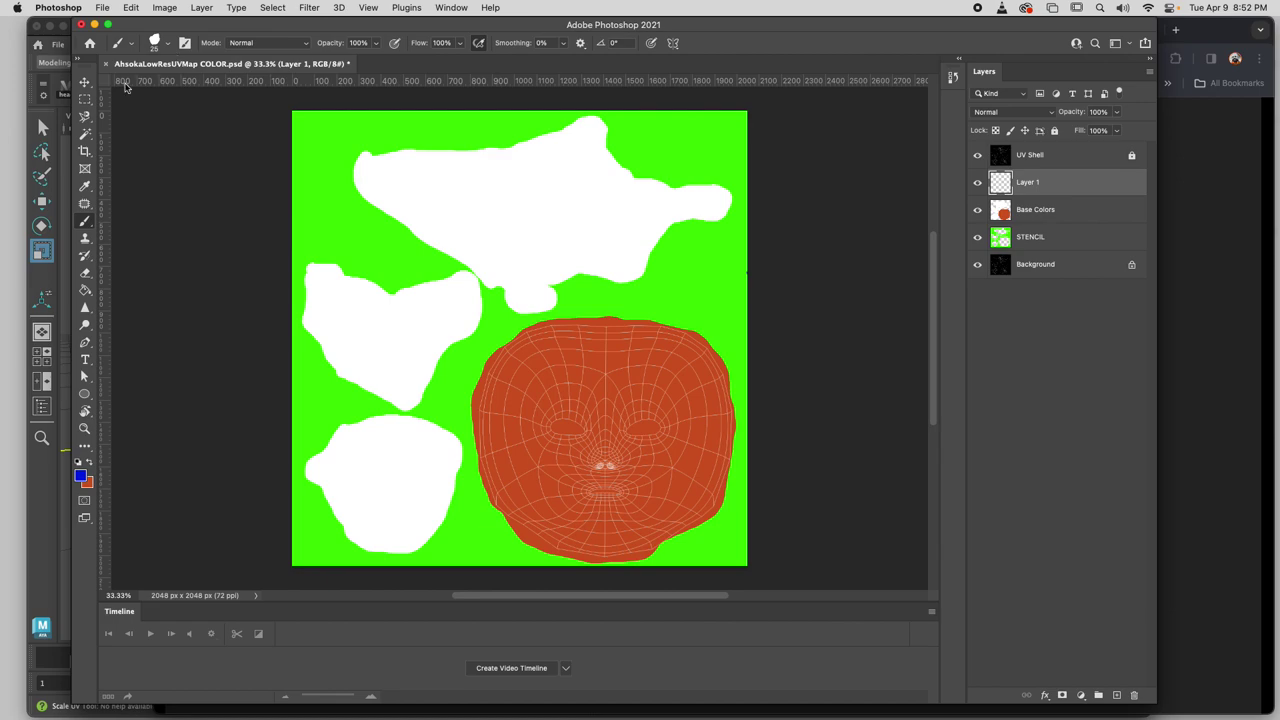
pyautogui.click(167, 46)
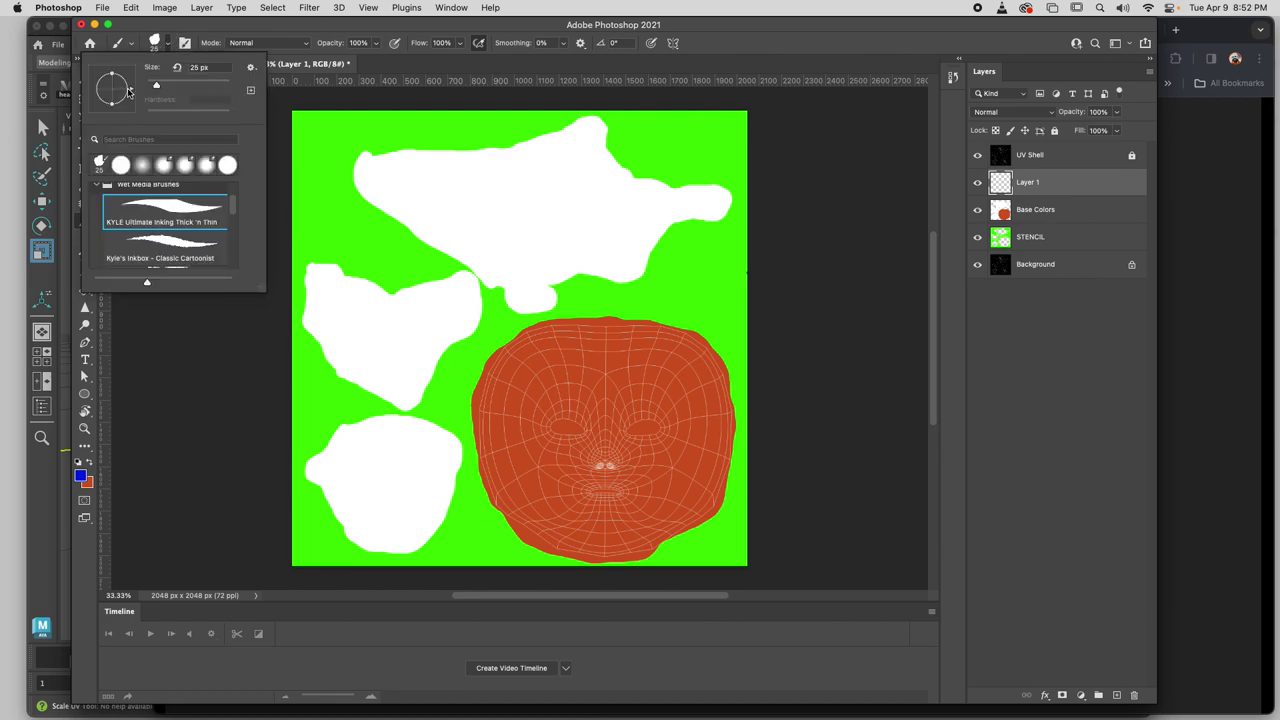
pyautogui.moveTo(128, 90)
pyautogui.mouseDown()
pyautogui.moveTo(110, 76)
pyautogui.moveTo(114, 86)
pyautogui.mouseUp()
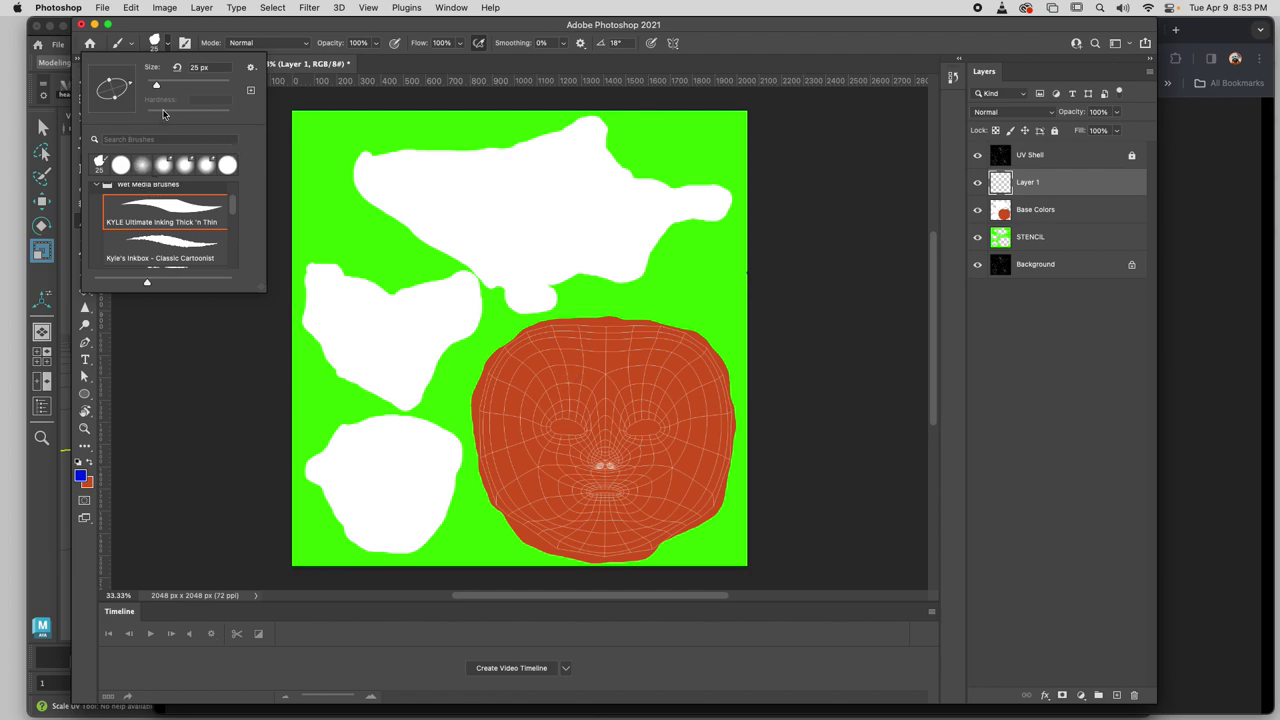
pyautogui.moveTo(156, 84); pyautogui.dragTo(166, 84)
# Rename Layer 1 to 'markings'.
pyautogui.doubleClick(1028, 182)
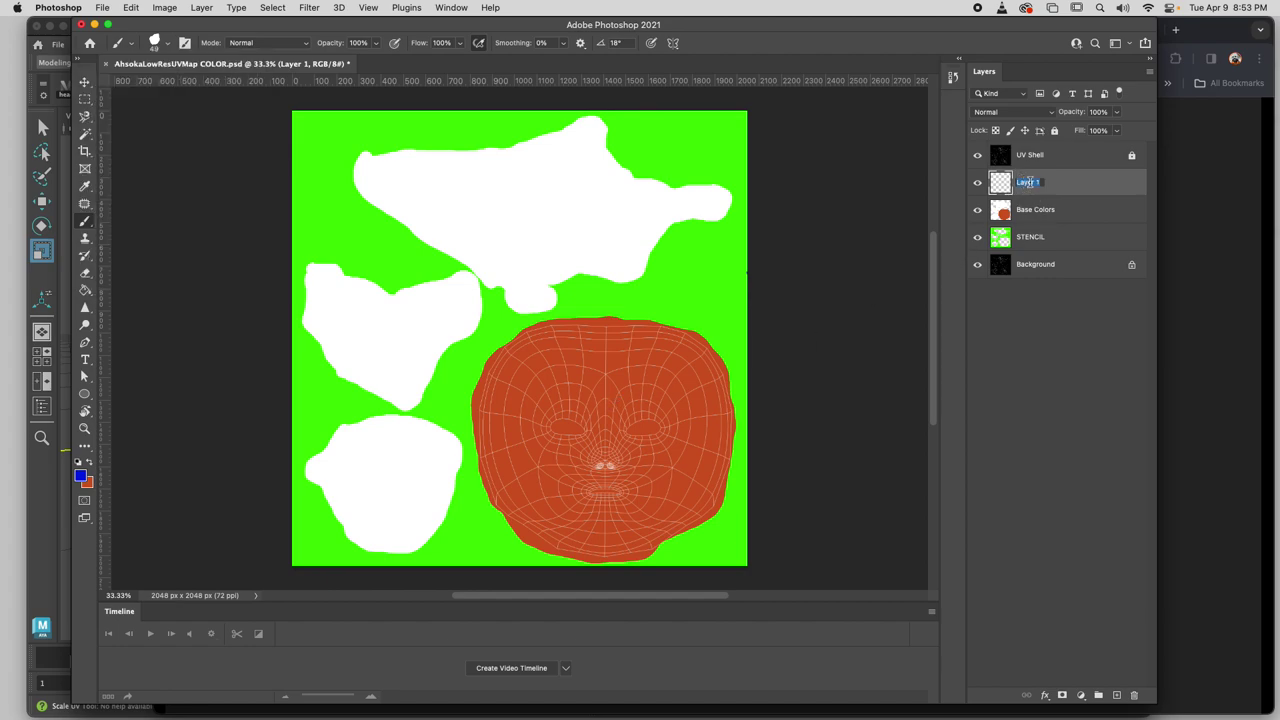
pyautogui.write('markings')
pyautogui.press('Return')
# Undo a blue test stroke and set the foreground colour to white.
pyautogui.moveTo(620, 385)
pyautogui.mouseDown()
pyautogui.moveTo(670, 378)
pyautogui.moveTo(659, 383)
pyautogui.mouseUp()
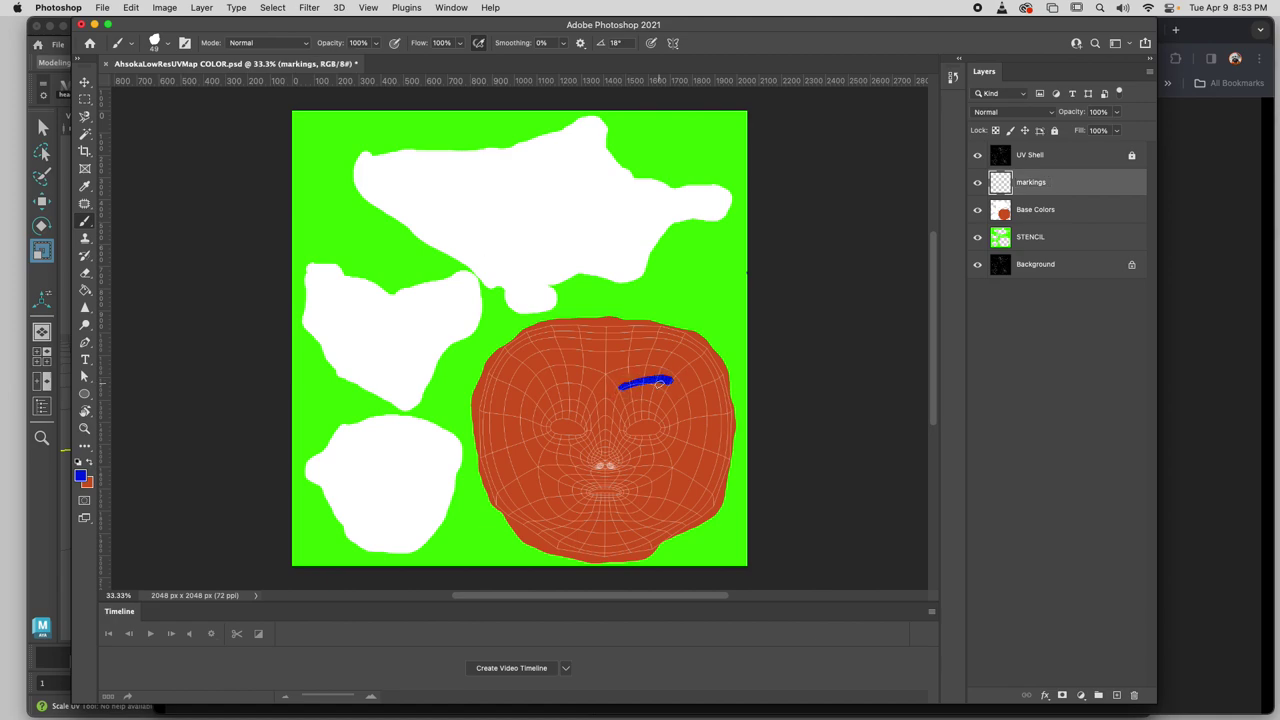
pyautogui.press('super+z')
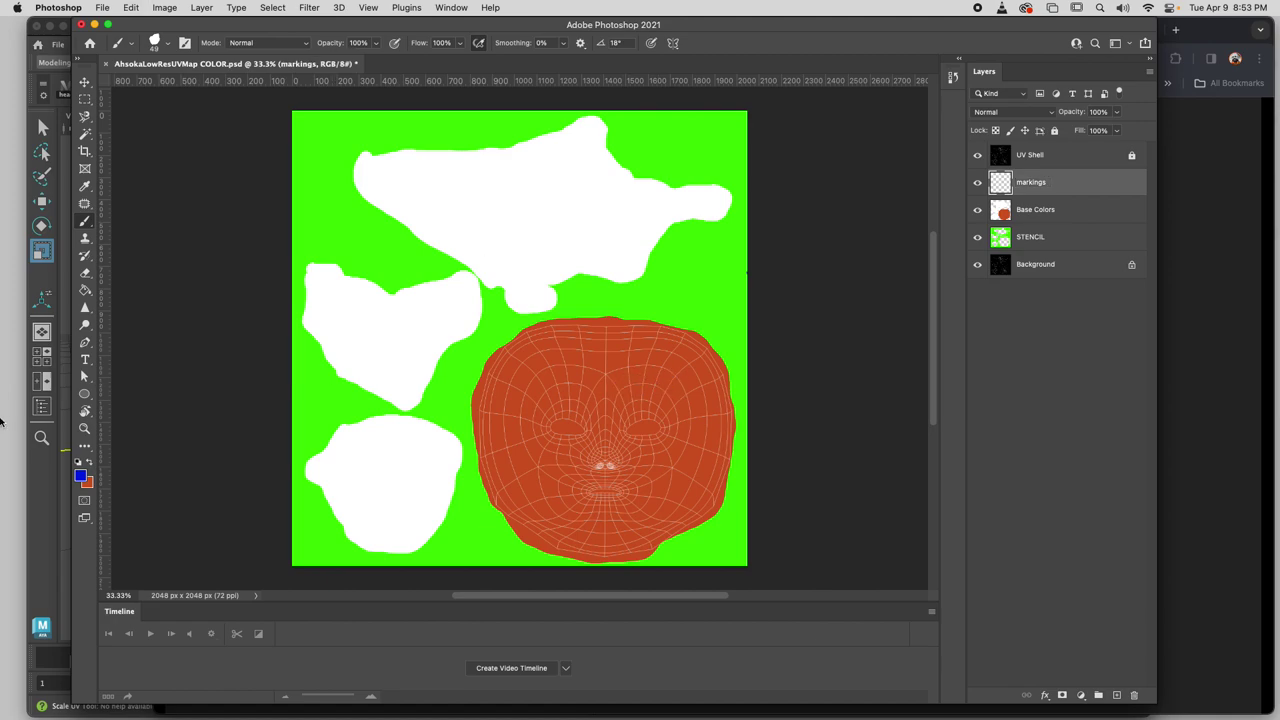
pyautogui.click(80, 475)
pyautogui.click(342, 323)
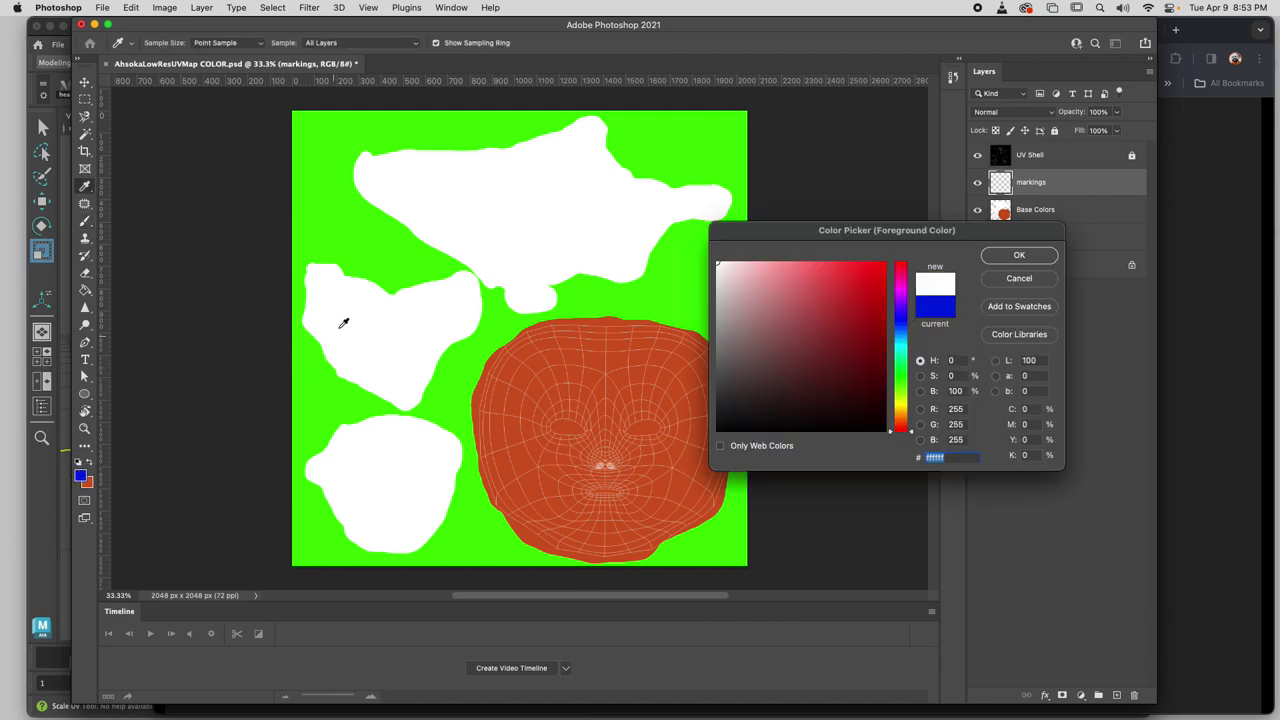
pyautogui.click(1019, 255)
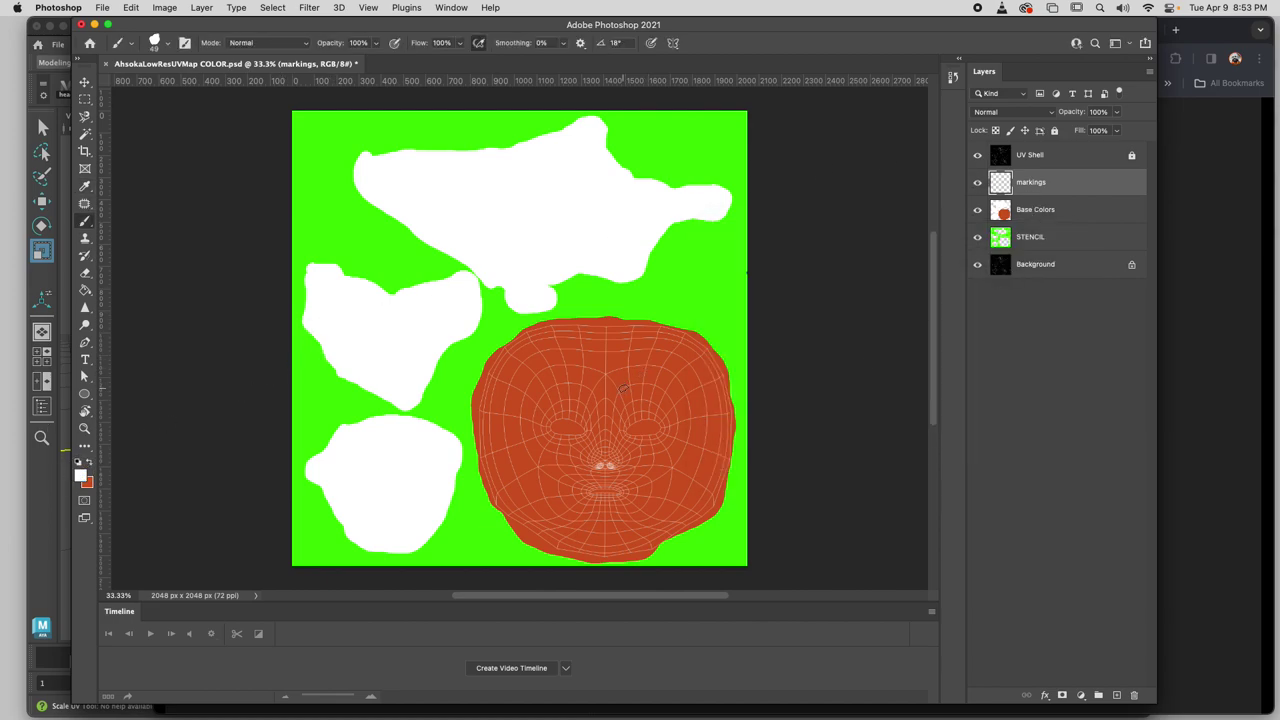
# Paint white brow strokes above the eye and a small white mark on the cheek.
pyautogui.moveTo(623, 385); pyautogui.dragTo(671, 383)
pyautogui.moveTo(582, 384)
pyautogui.mouseDown()
pyautogui.moveTo(534, 383)
pyautogui.moveTo(529, 410)
pyautogui.mouseUp()
pyautogui.moveTo(667, 385)
pyautogui.mouseDown()
pyautogui.moveTo(684, 405)
pyautogui.moveTo(663, 371)
pyautogui.moveTo(684, 378)
pyautogui.mouseUp()
pyautogui.moveTo(571, 380)
pyautogui.mouseDown()
pyautogui.moveTo(563, 366)
pyautogui.moveTo(534, 374)
pyautogui.moveTo(570, 374)
pyautogui.moveTo(543, 370)
pyautogui.mouseUp()
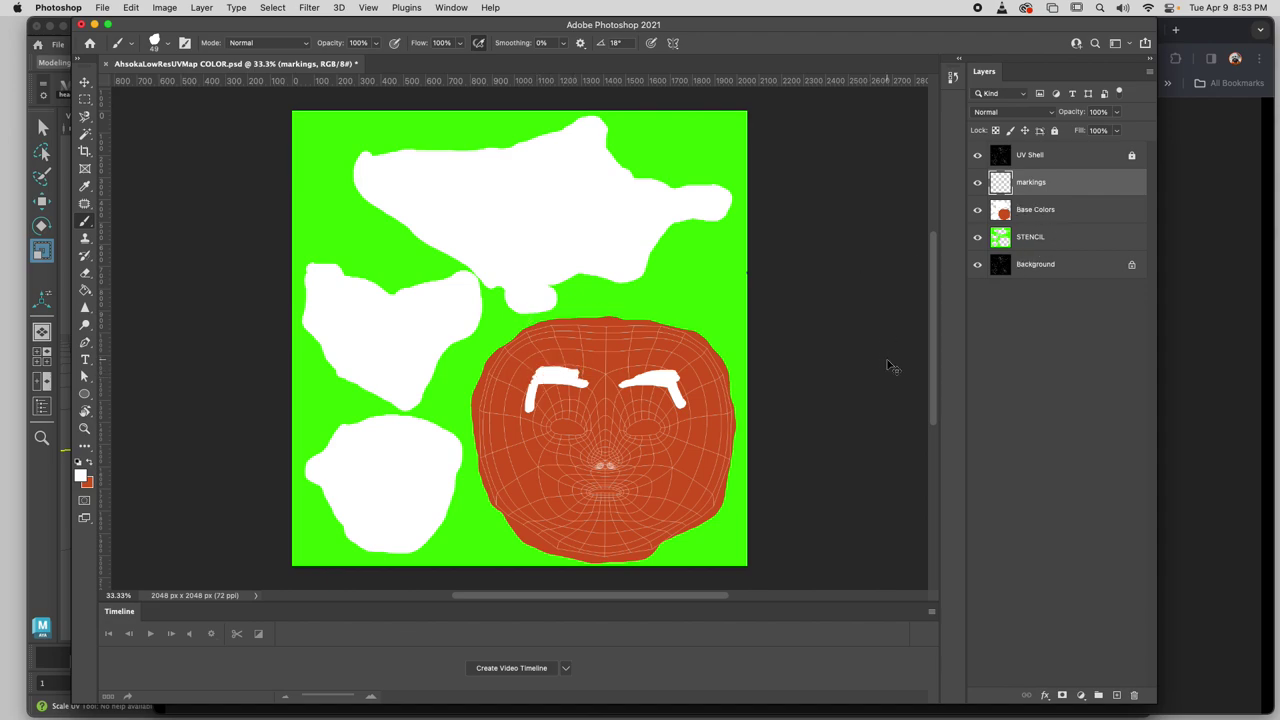
pyautogui.press('super+z')
pyautogui.press('super+z')
pyautogui.press('super+z')
pyautogui.press('super+z')
pyautogui.press('super+z')
pyautogui.press('super+z')
pyautogui.press('super+z')
pyautogui.press('super+z')
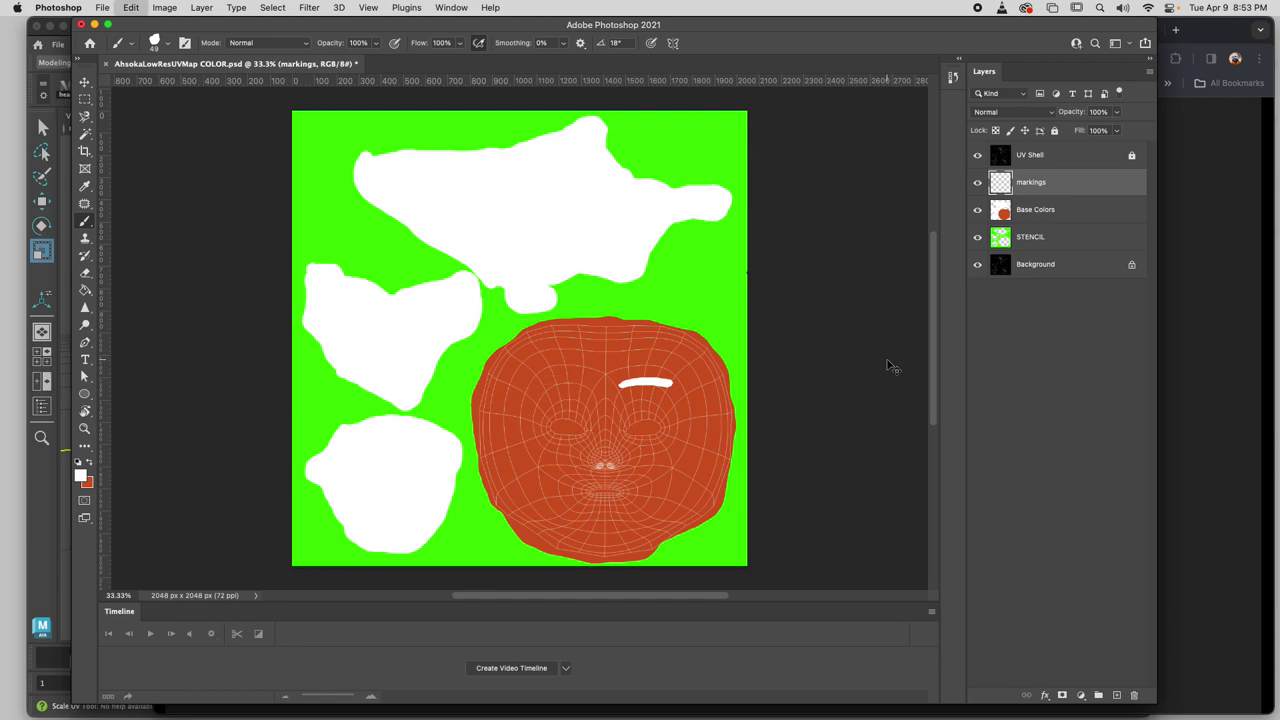
pyautogui.moveTo(621, 380)
pyautogui.mouseDown()
pyautogui.moveTo(666, 377)
pyautogui.moveTo(660, 366)
pyautogui.moveTo(685, 407)
pyautogui.mouseUp()
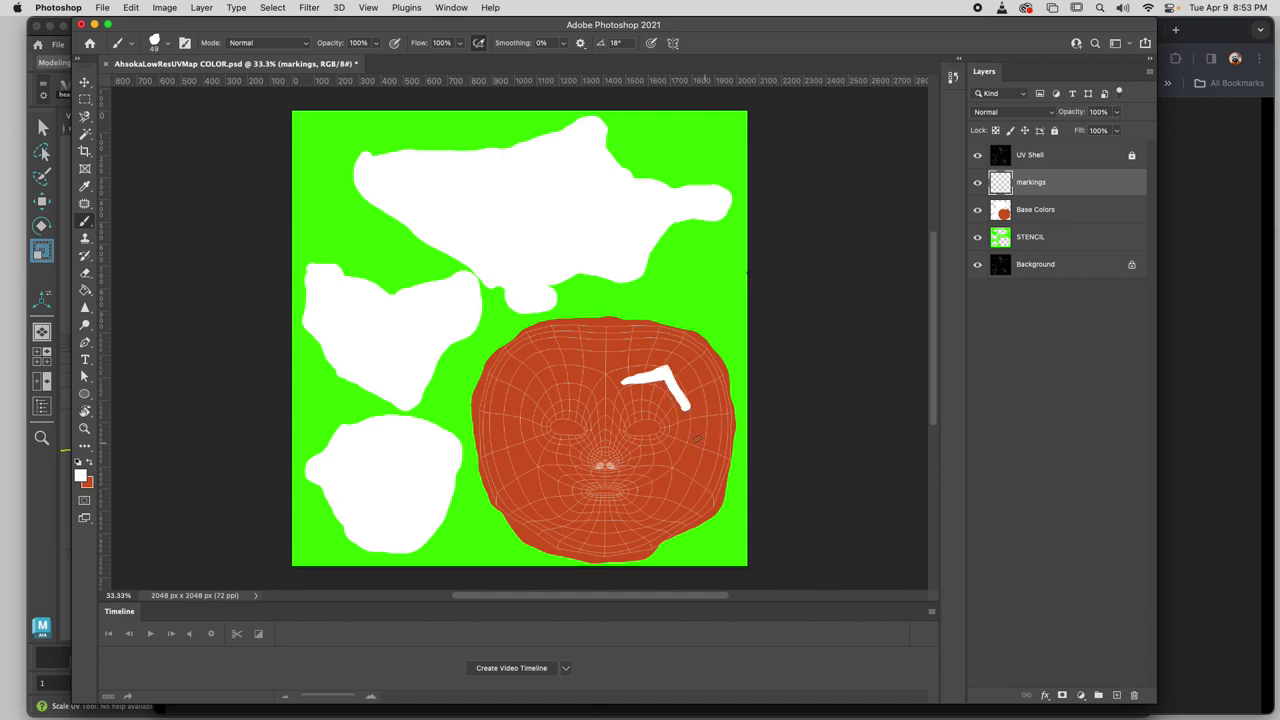
pyautogui.moveTo(677, 453); pyautogui.dragTo(663, 461)
# Duplicate the markings layer and flip the copy horizontally.
pyautogui.rightClick(1037, 191)
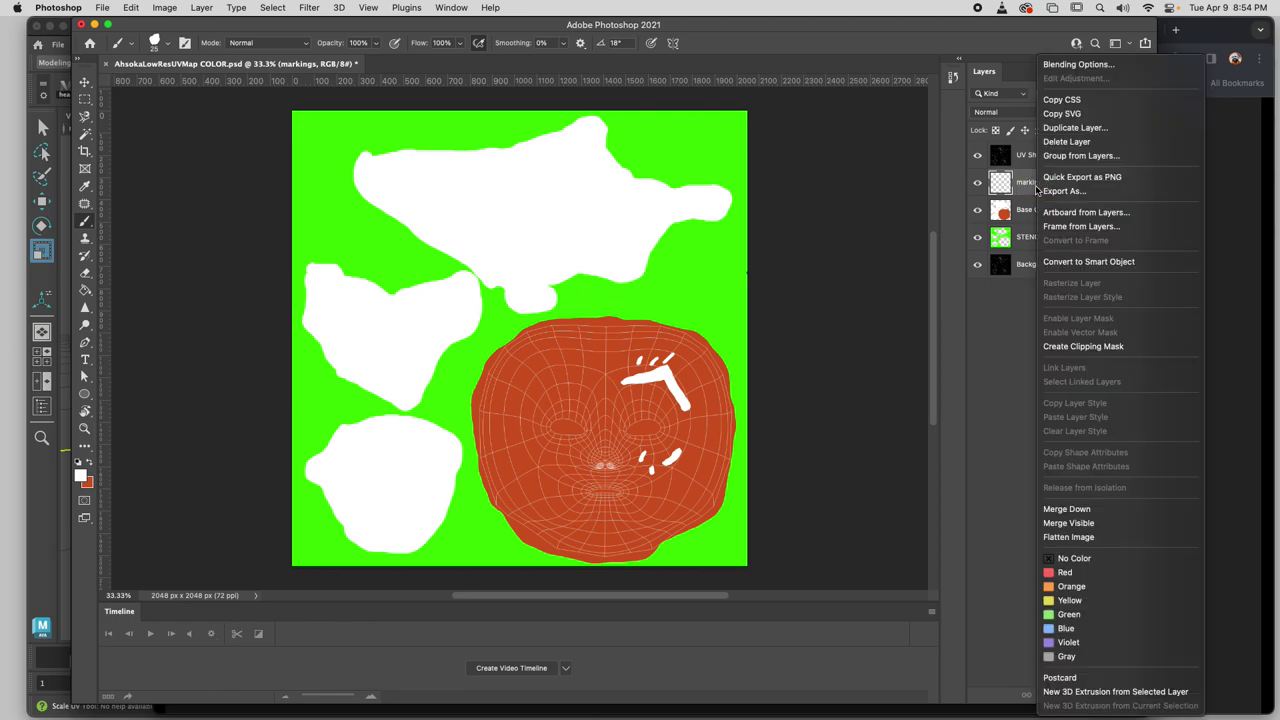
pyautogui.click(1066, 133)
pyautogui.click(760, 305)
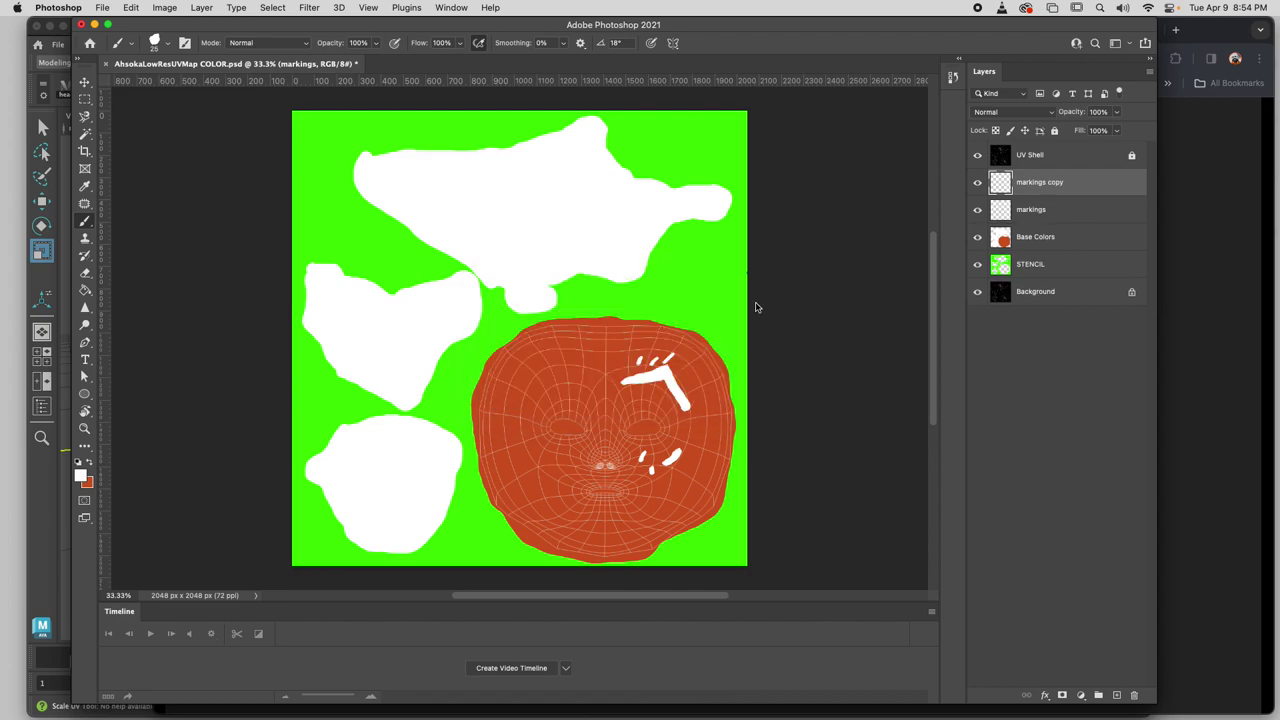
pyautogui.click(162, 8)
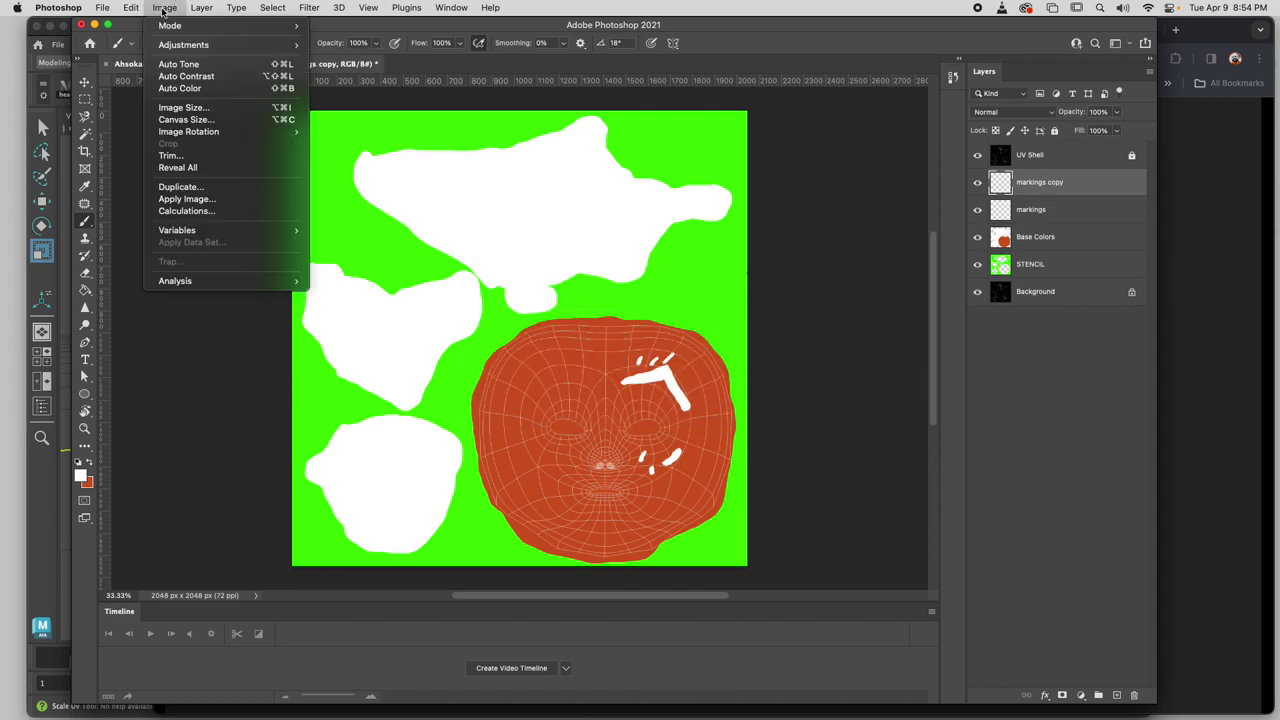
pyautogui.moveTo(137, 9)
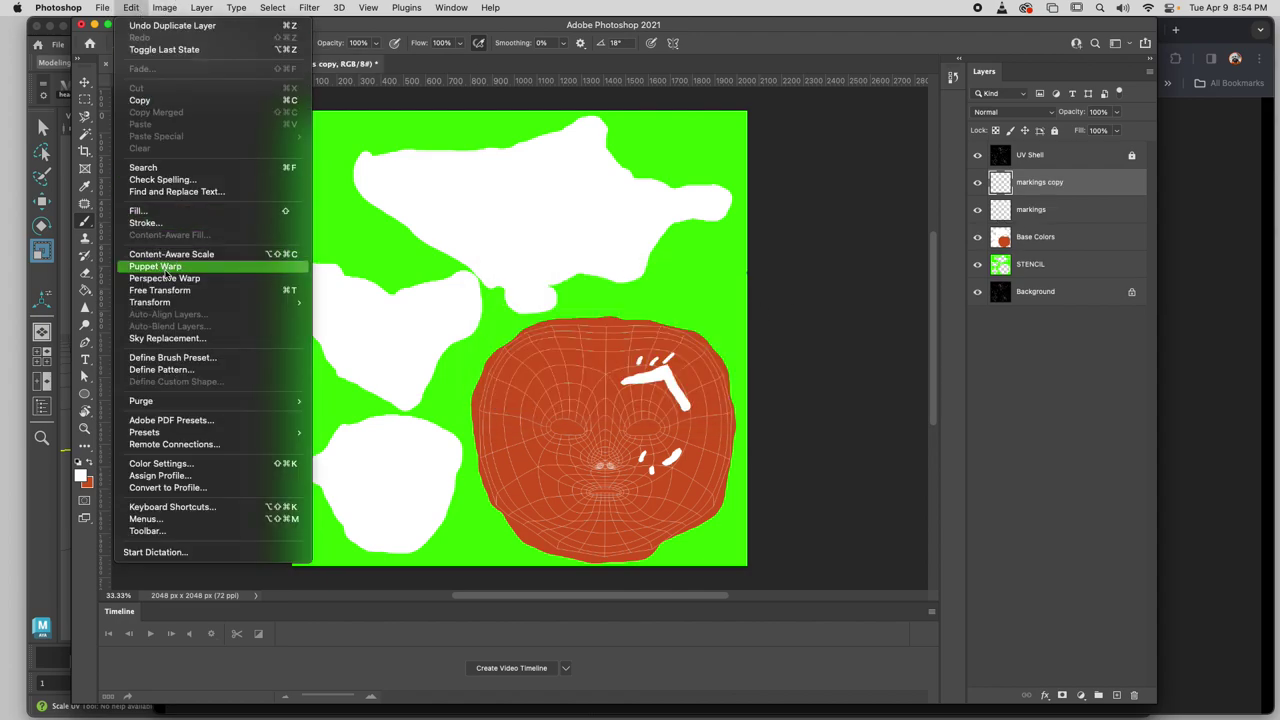
pyautogui.moveTo(200, 302)
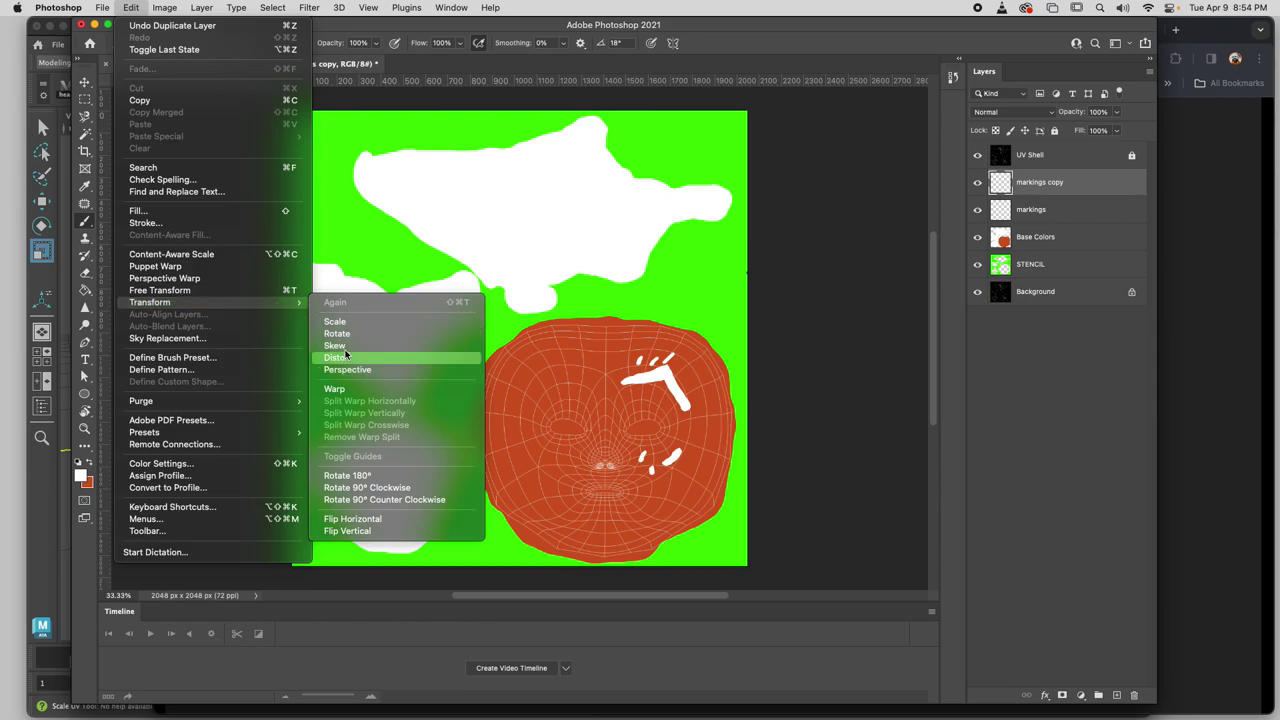
pyautogui.click(386, 517)
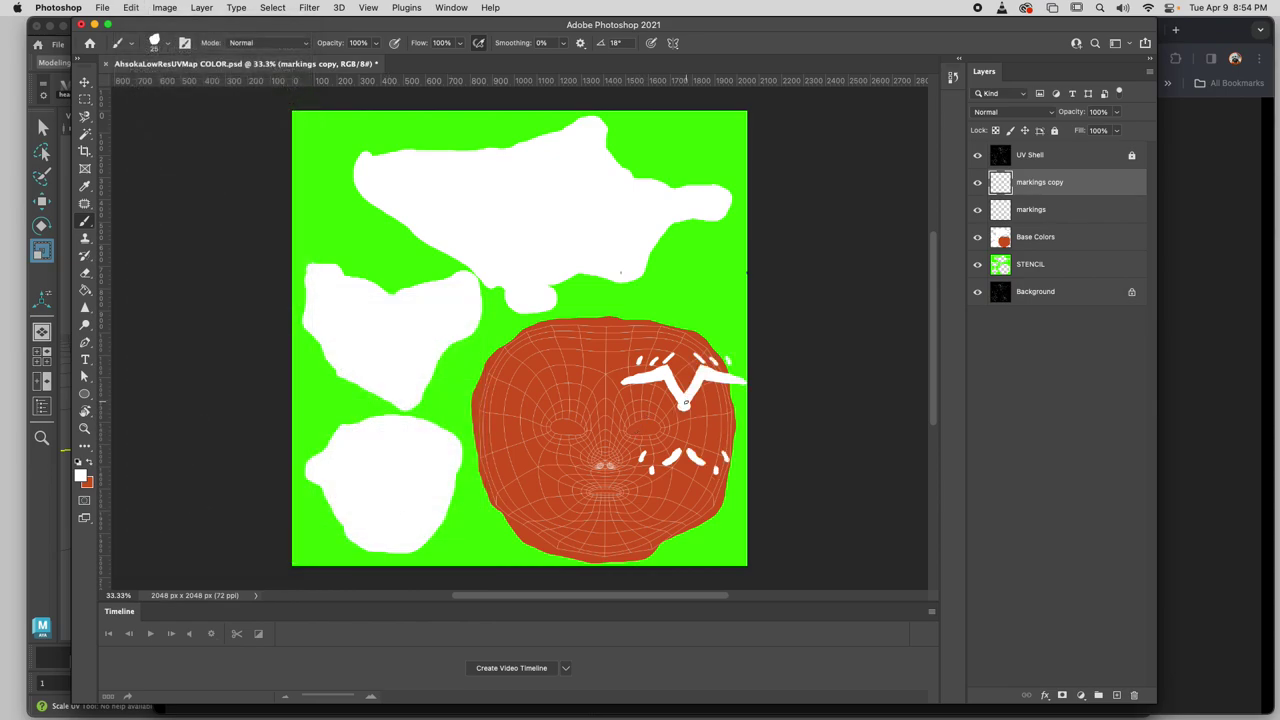
# Slide the mirrored markings onto the face's other side and save the document.
pyautogui.press('v')
pyautogui.moveTo(725, 382); pyautogui.dragTo(559, 374)
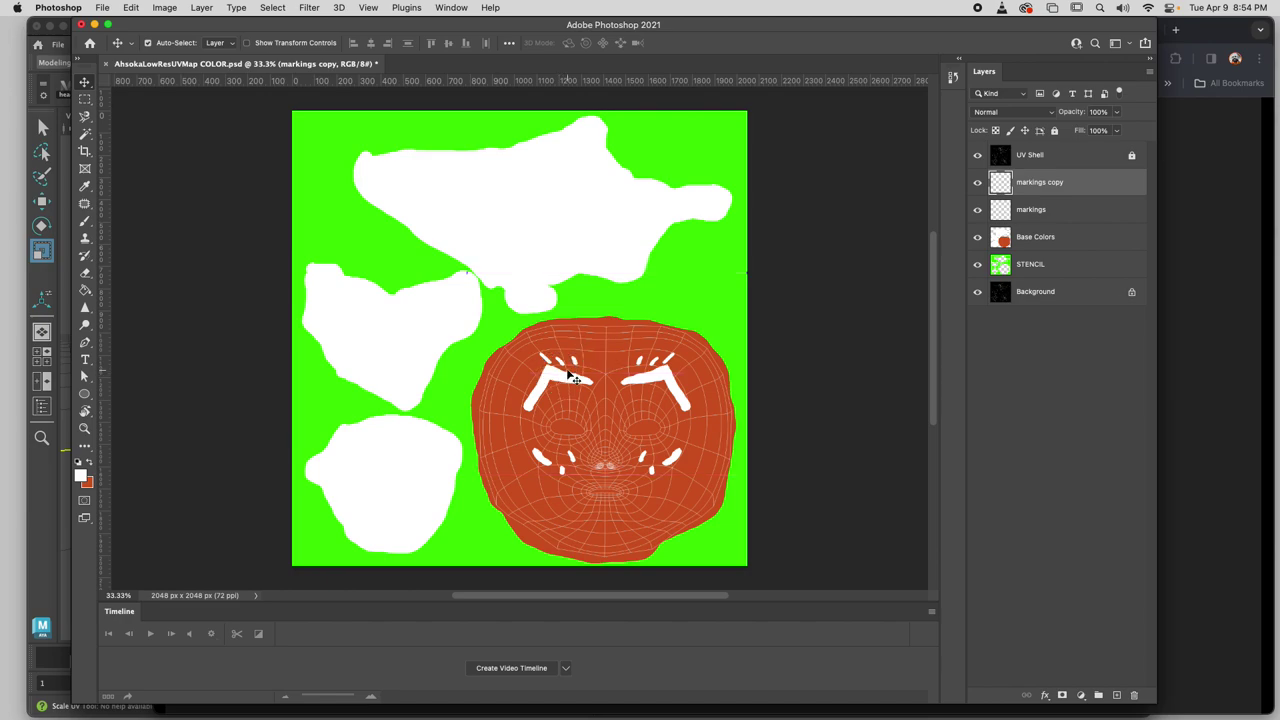
pyautogui.press('super+s')
# Unlock UV Shell, confirm its Screen blend mode, and lock it again.
pyautogui.click(1037, 158)
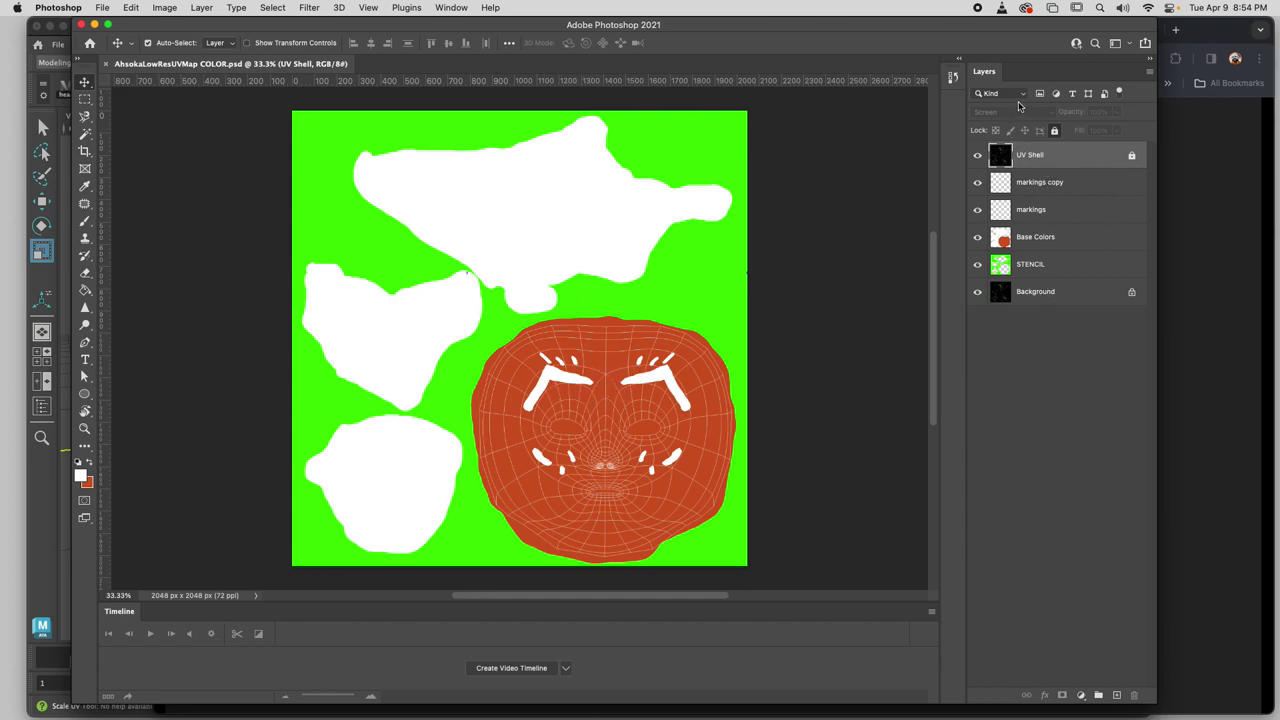
pyautogui.click(1055, 131)
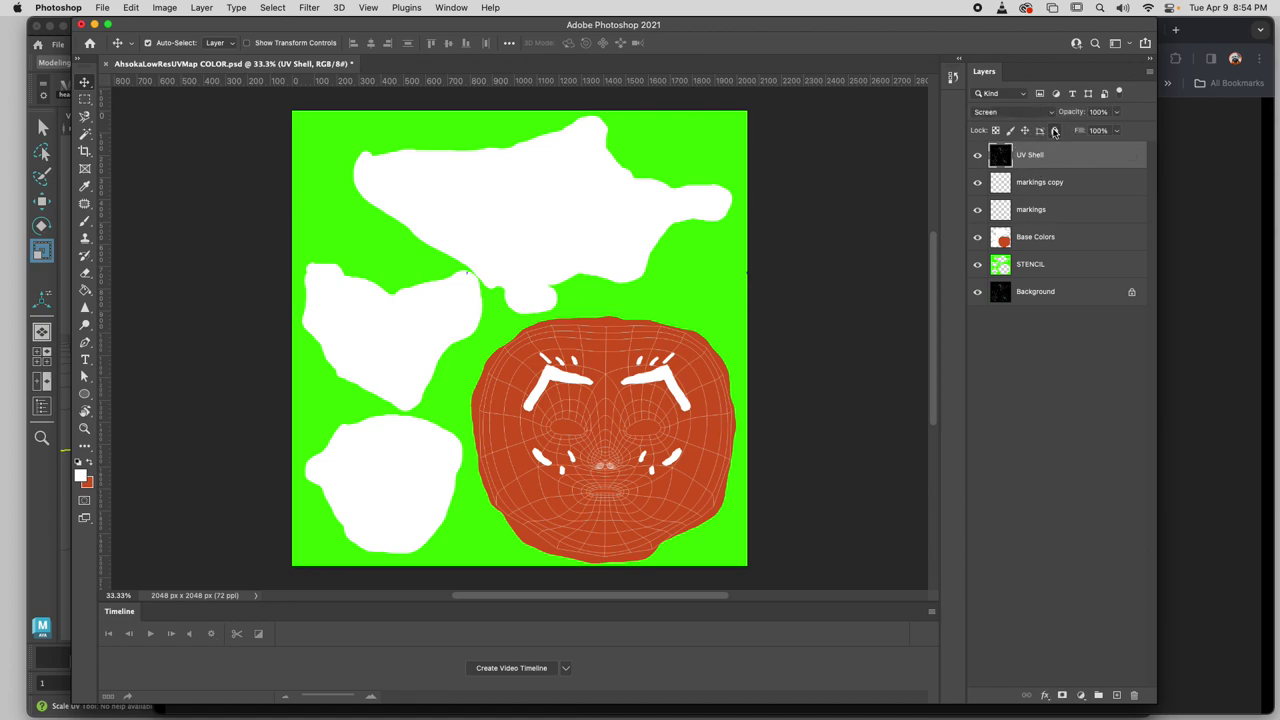
pyautogui.click(1044, 114)
pyautogui.click(1032, 115)
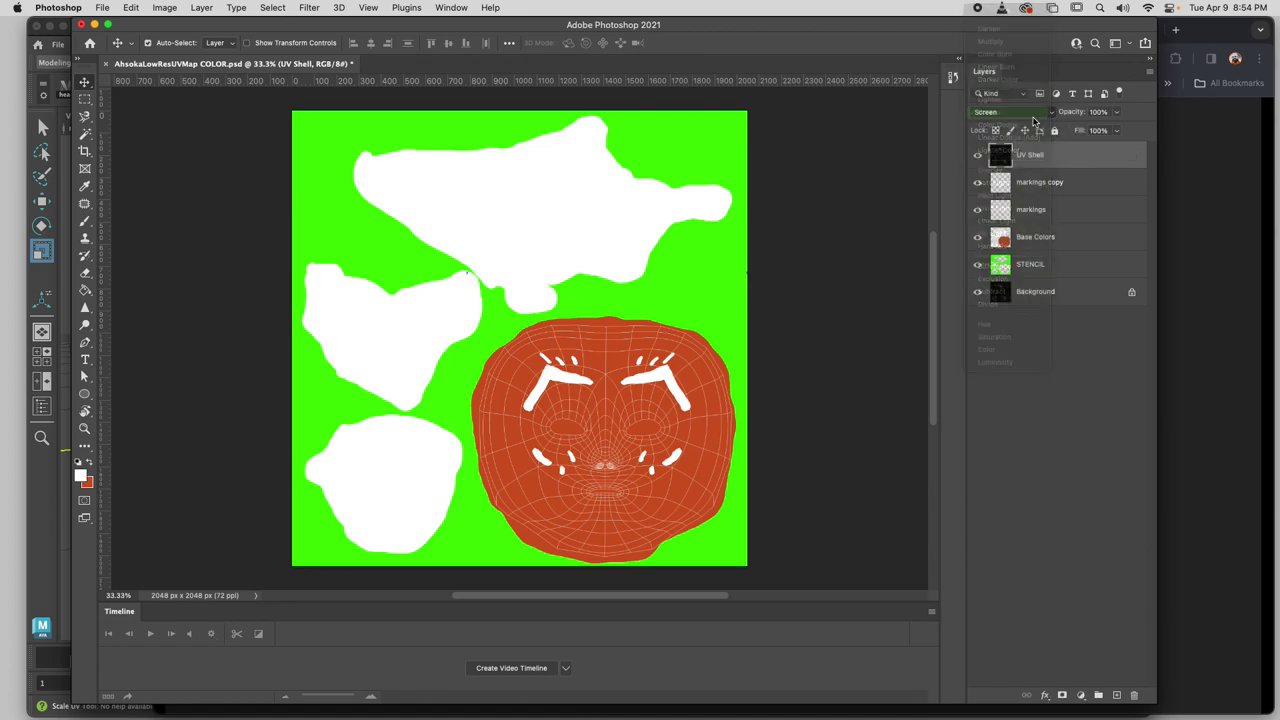
pyautogui.click(1055, 131)
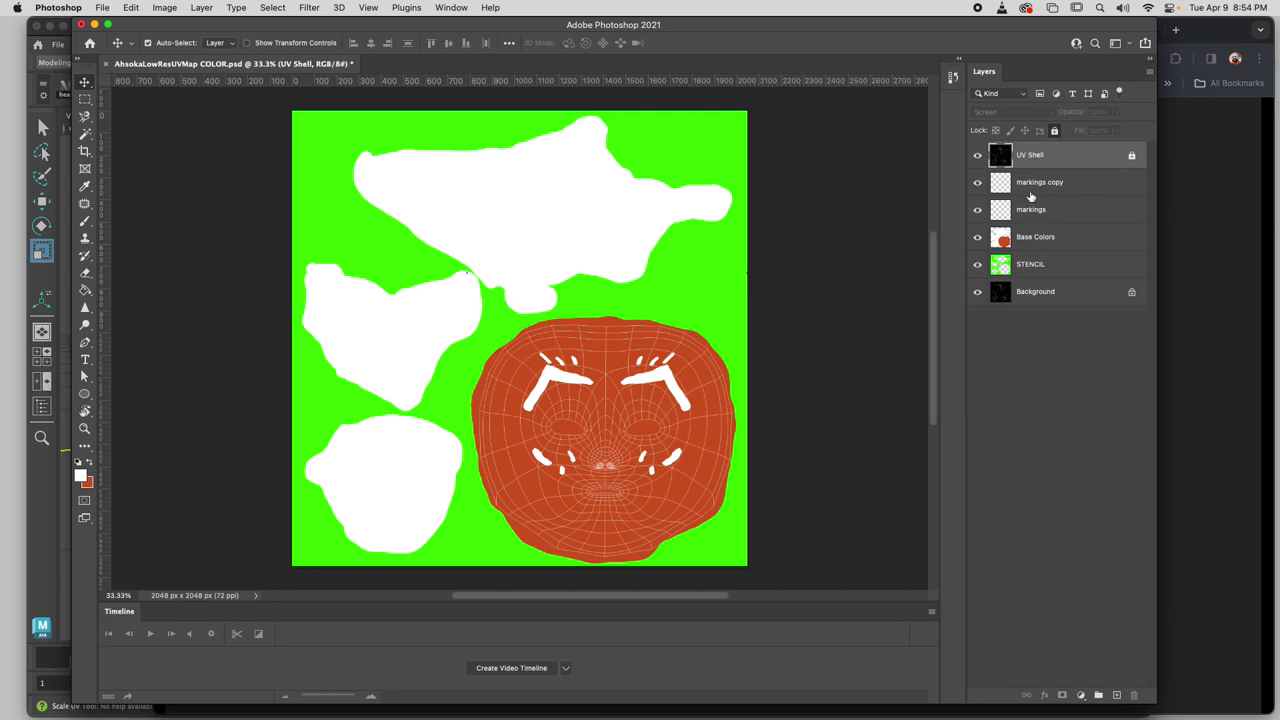
# Select the Background layer and switch over to the Maya head scene.
pyautogui.click(1028, 186)
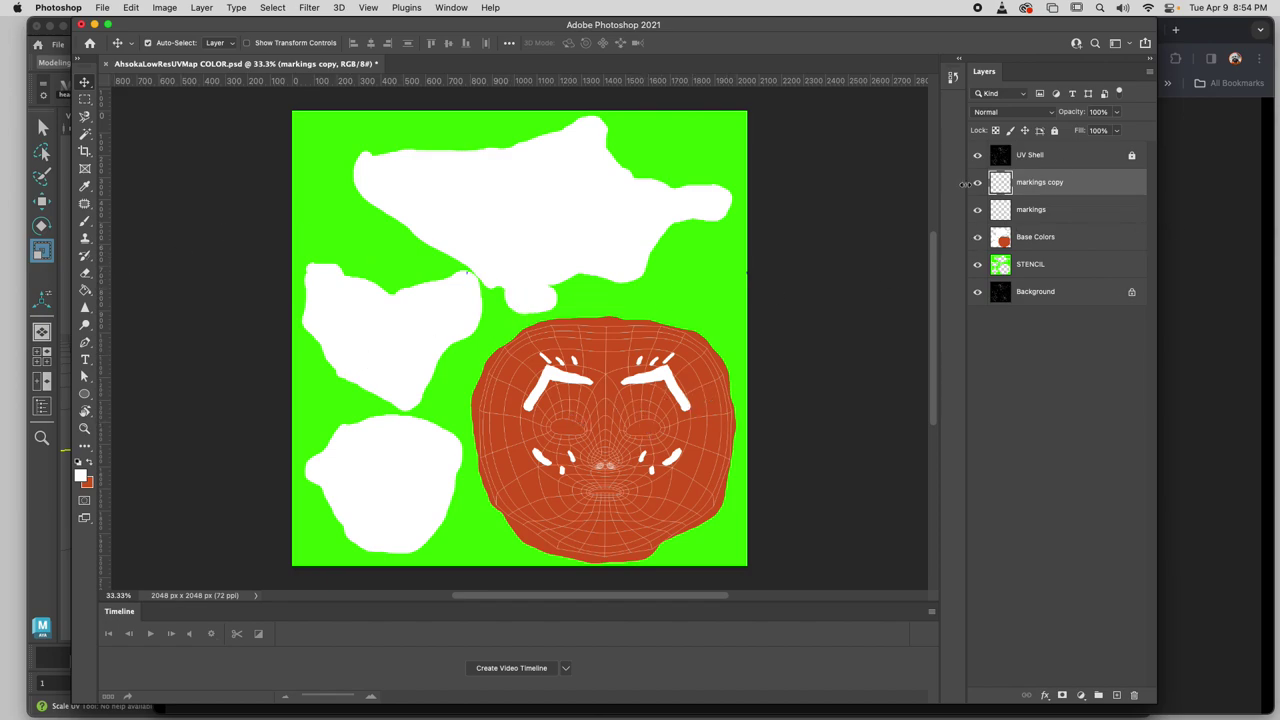
pyautogui.click(1031, 160)
pyautogui.click(1035, 300)
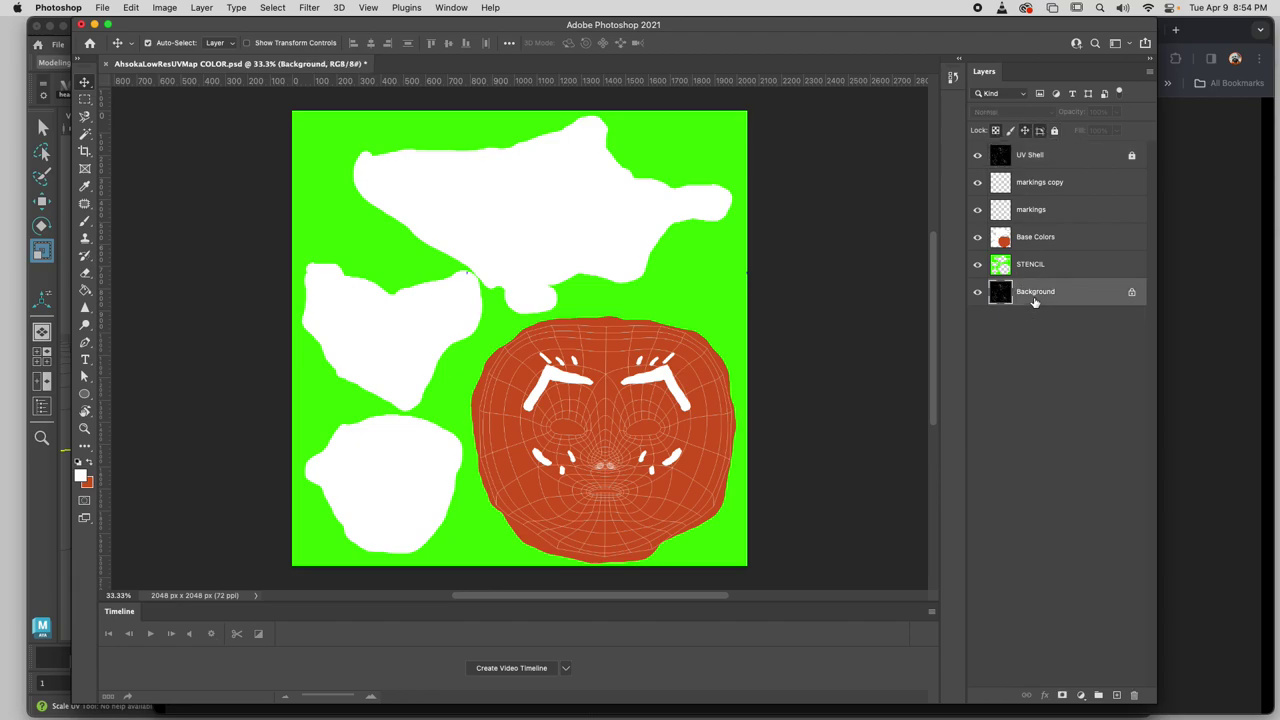
pyautogui.click(68, 433)
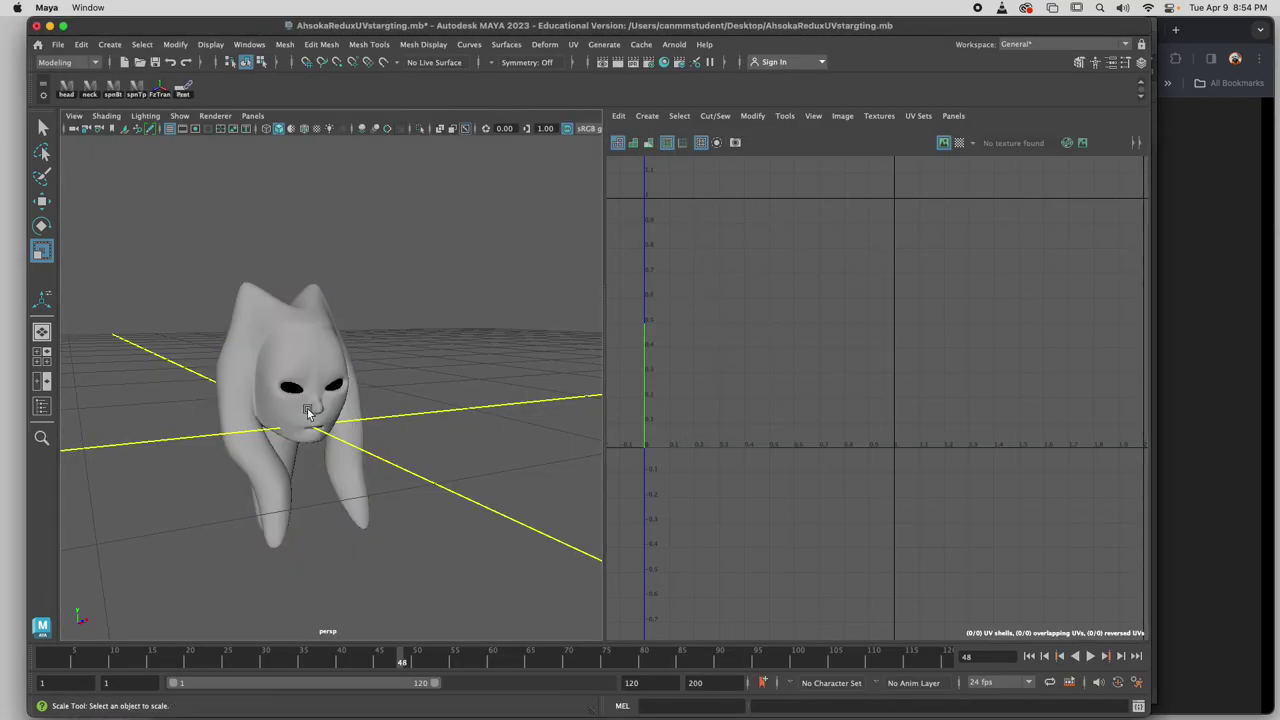
# View the Photoshop tools and hotkeys slide in Chrome, then return to the UV map.
pyautogui.click(1197, 92)
pyautogui.press('super+Tab')
pyautogui.press('super+Tab')
pyautogui.press('super+Tab')
pyautogui.press('super+Tab')
pyautogui.press('super+Tab')
pyautogui.press('super+Tab')
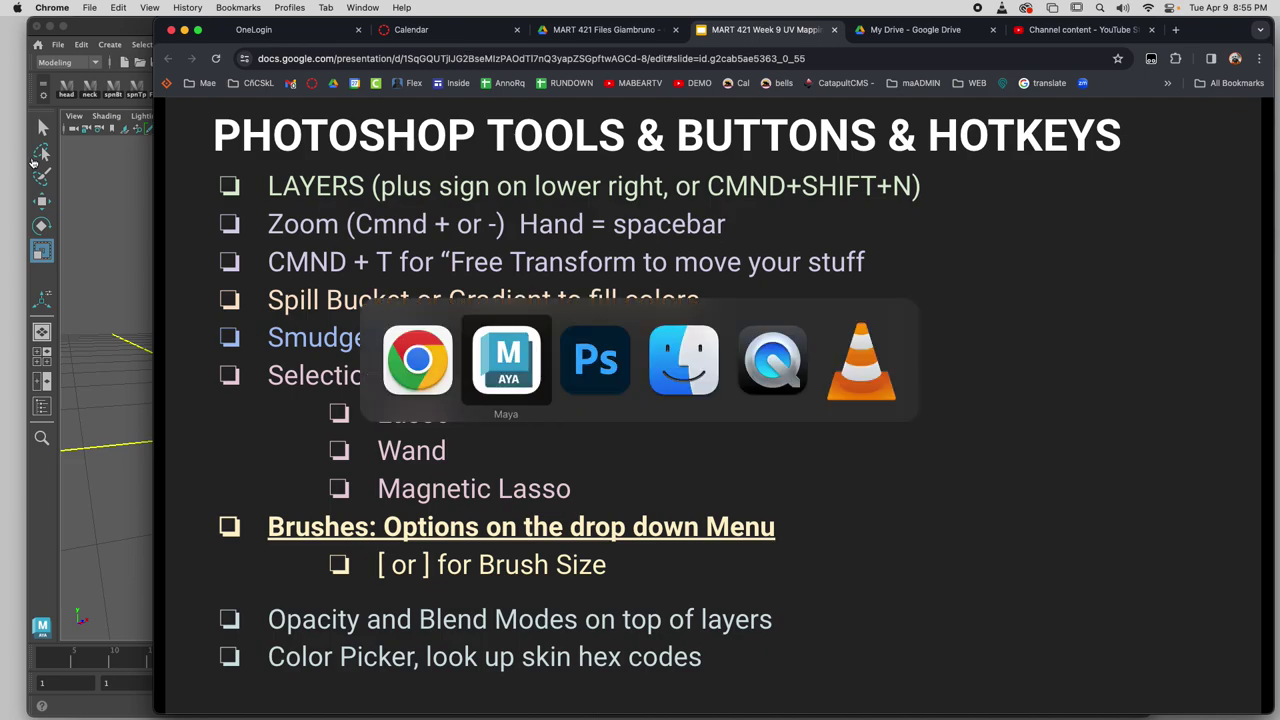
pyautogui.press('super+Tab')
pyautogui.press('super+Tab')
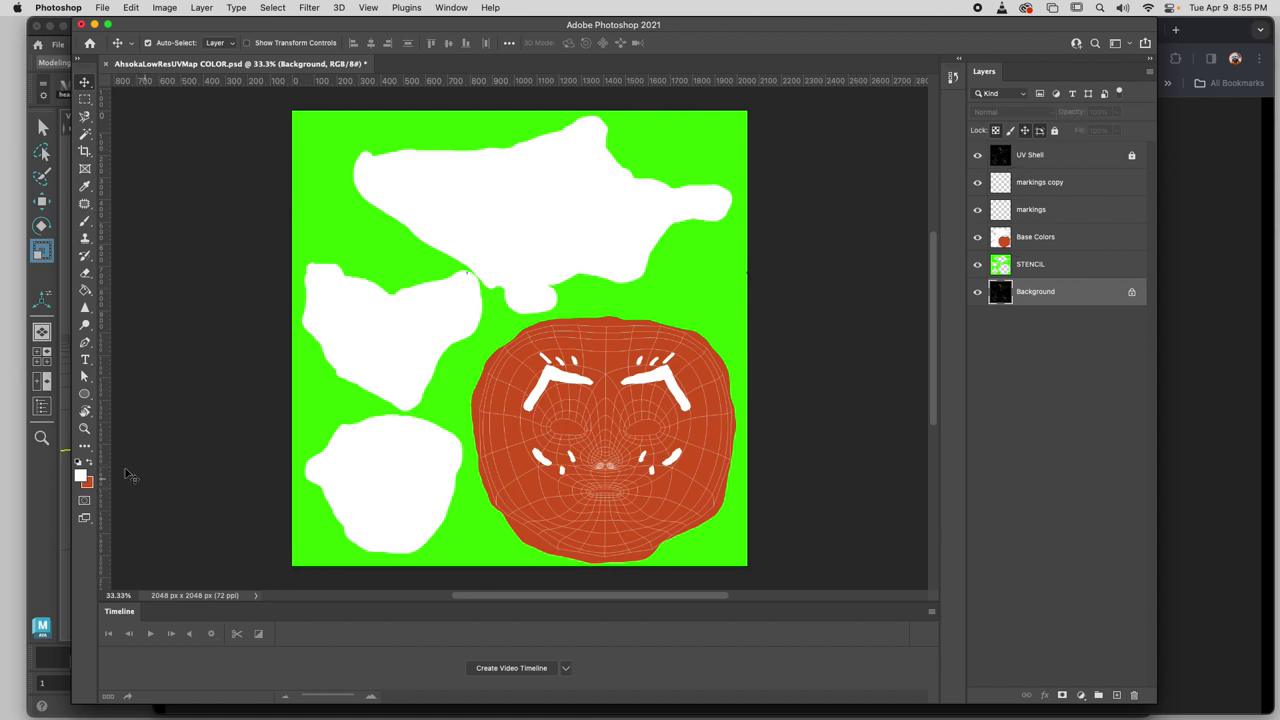
# Set the foreground colour to deep blue #020ccc.
pyautogui.click(84, 478)
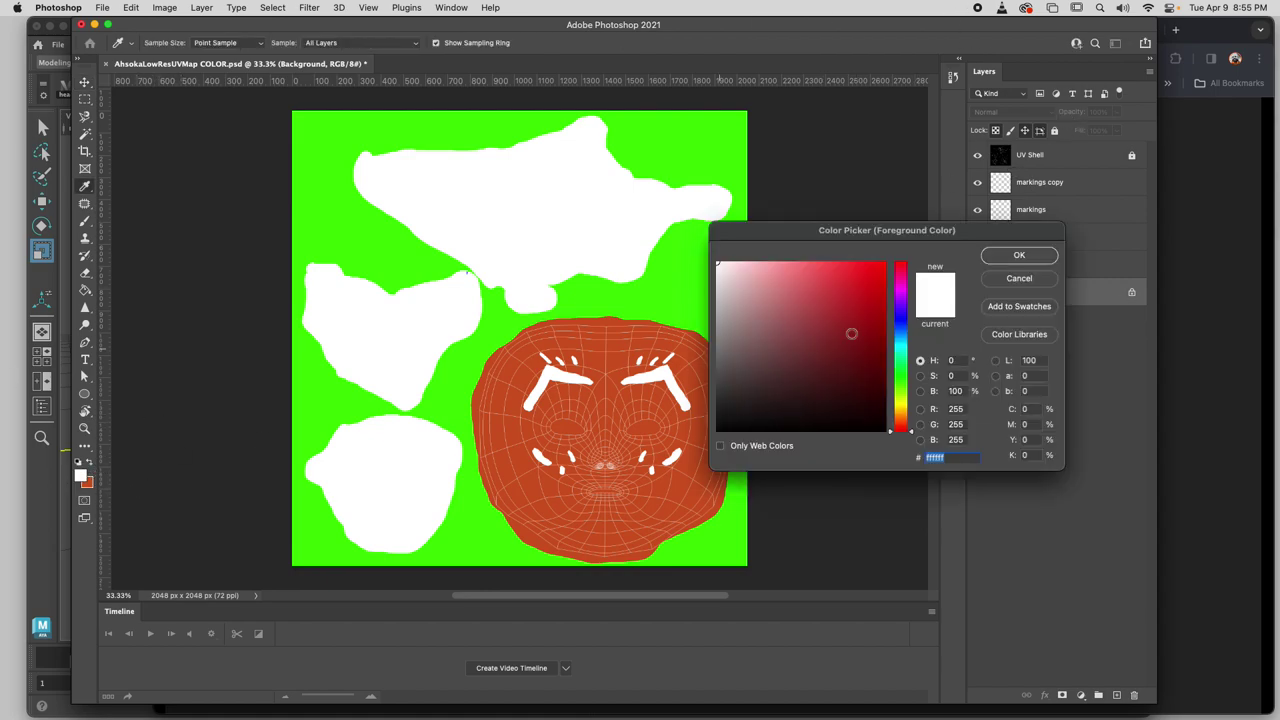
pyautogui.click(902, 321)
pyautogui.moveTo(870, 316)
pyautogui.mouseDown()
pyautogui.moveTo(877, 289)
pyautogui.moveTo(908, 295)
pyautogui.mouseUp()
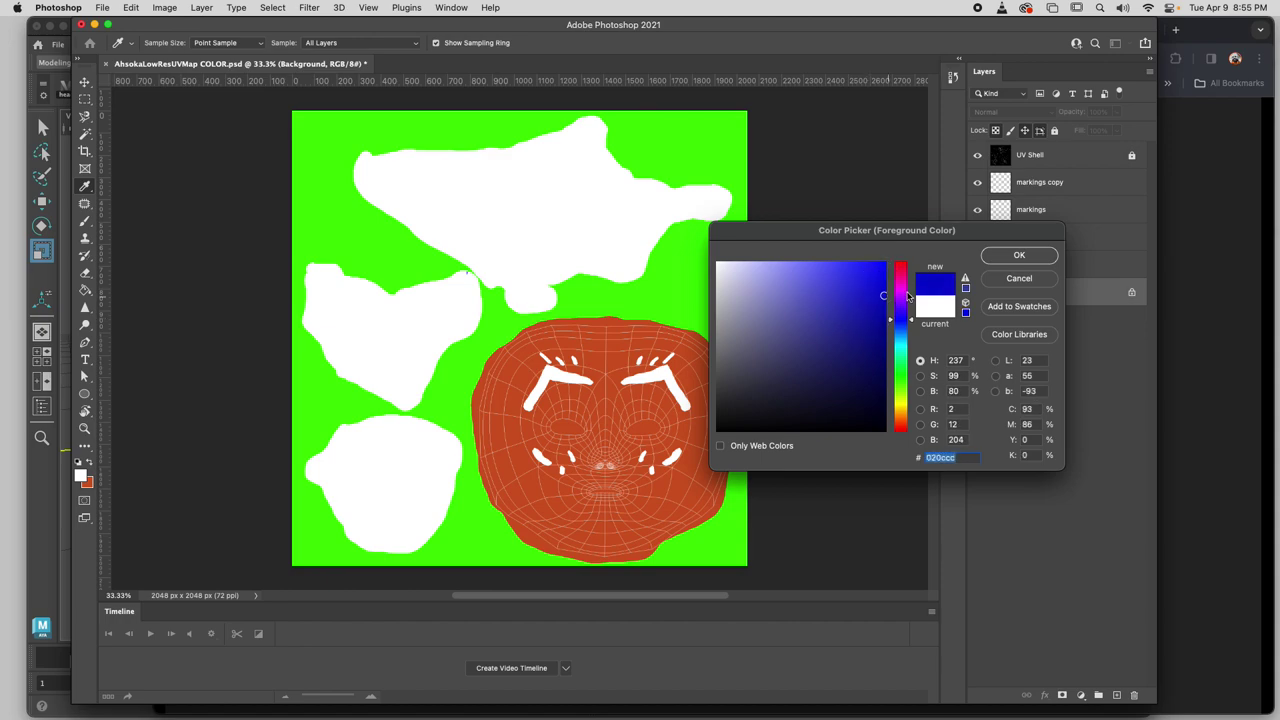
pyautogui.click(1006, 259)
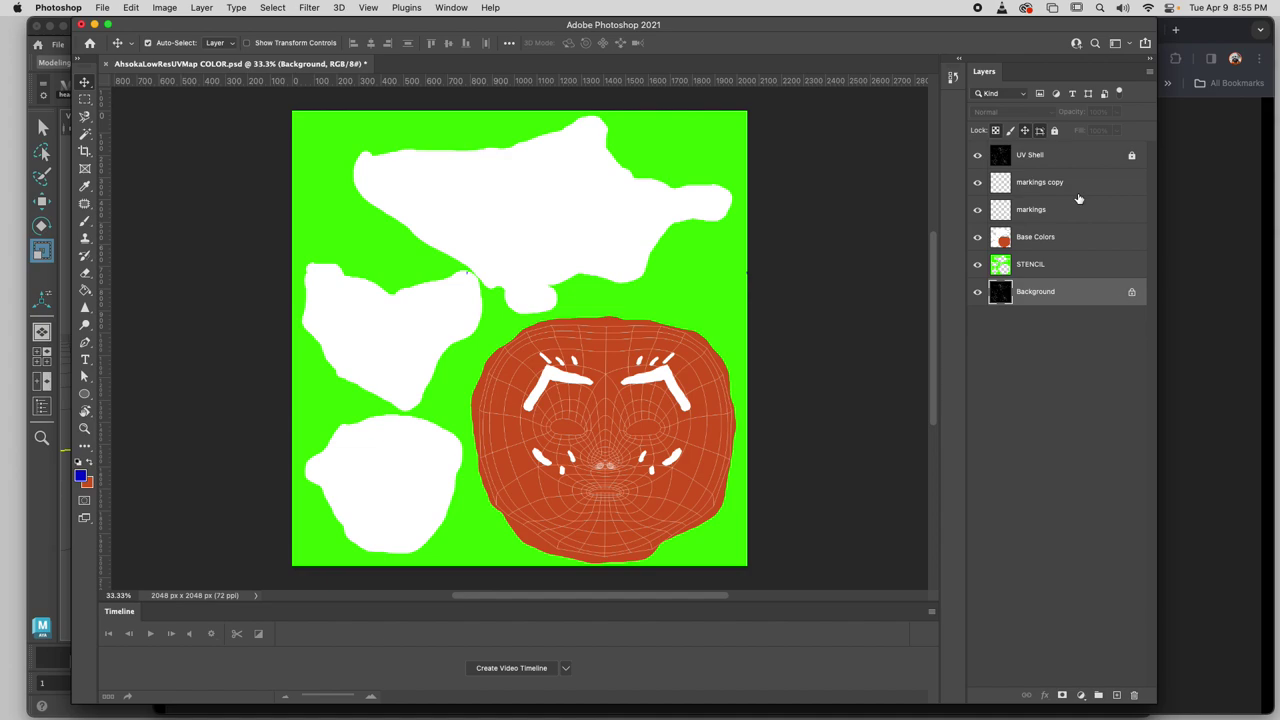
# On the Base Colors layer, paint-bucket fill the upper, left middle and lower left shells blue.
pyautogui.click(1036, 241)
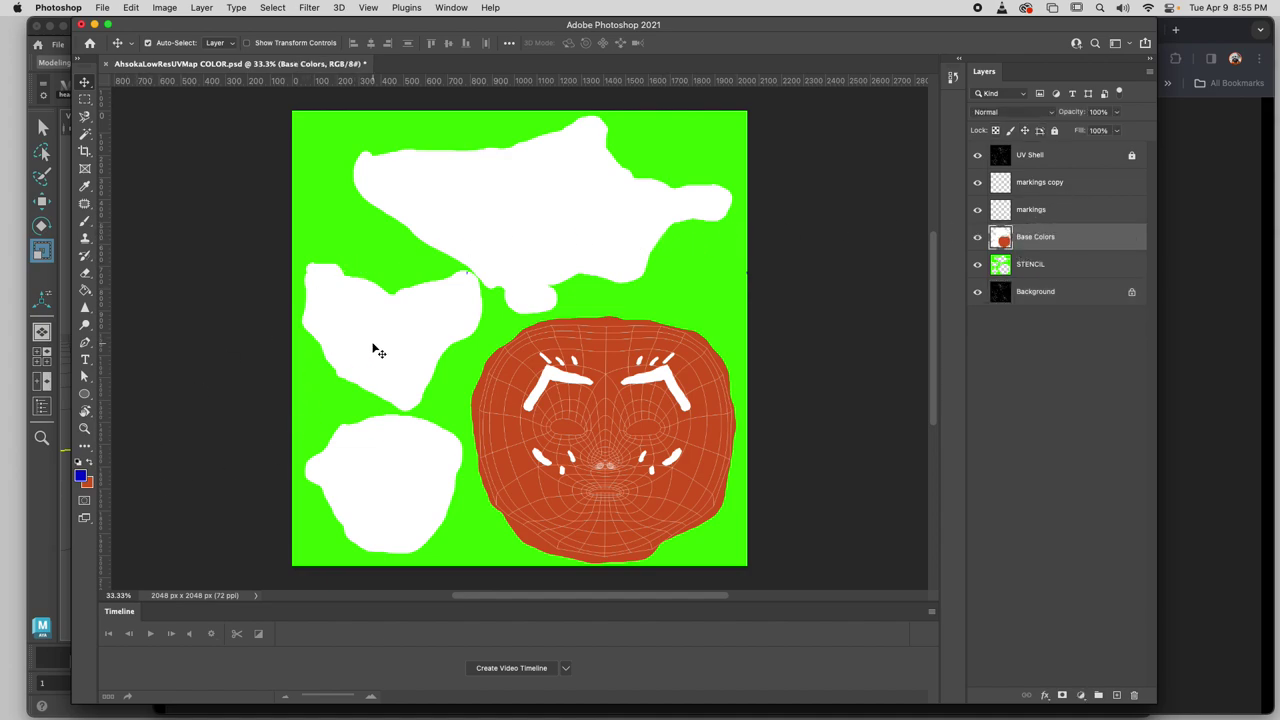
pyautogui.click(85, 290)
pyautogui.click(468, 214)
pyautogui.click(400, 324)
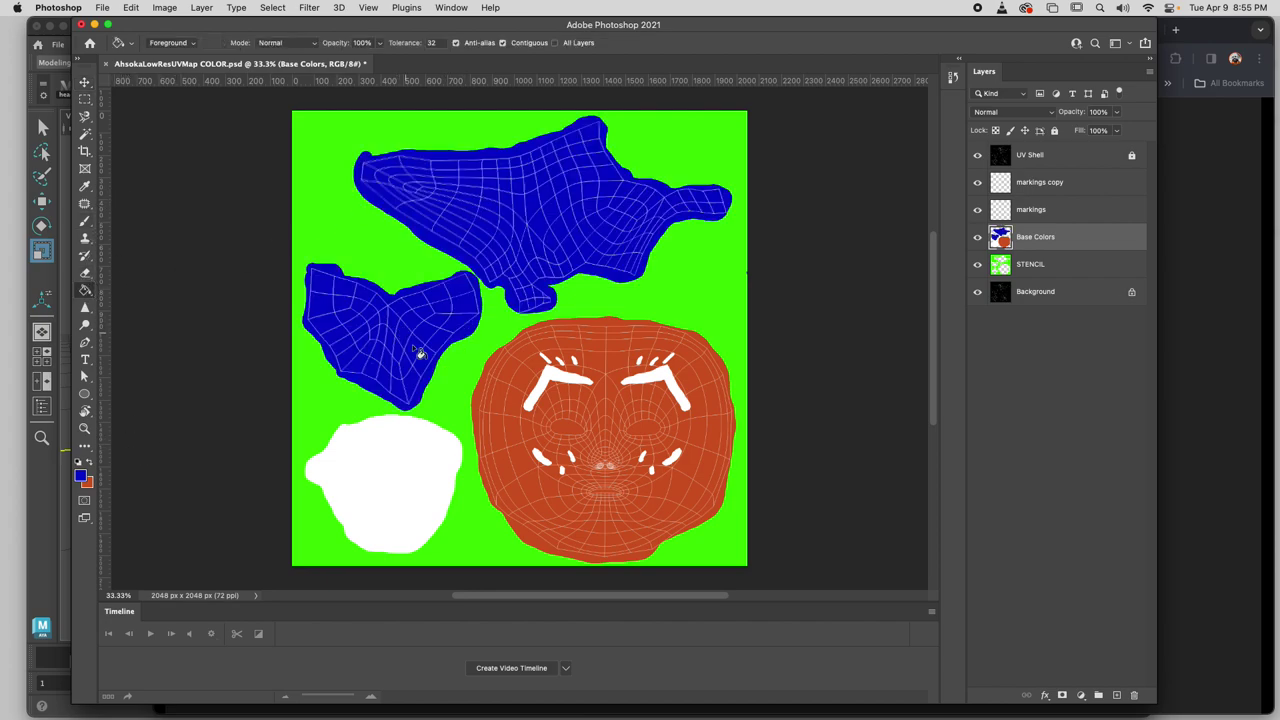
pyautogui.click(408, 484)
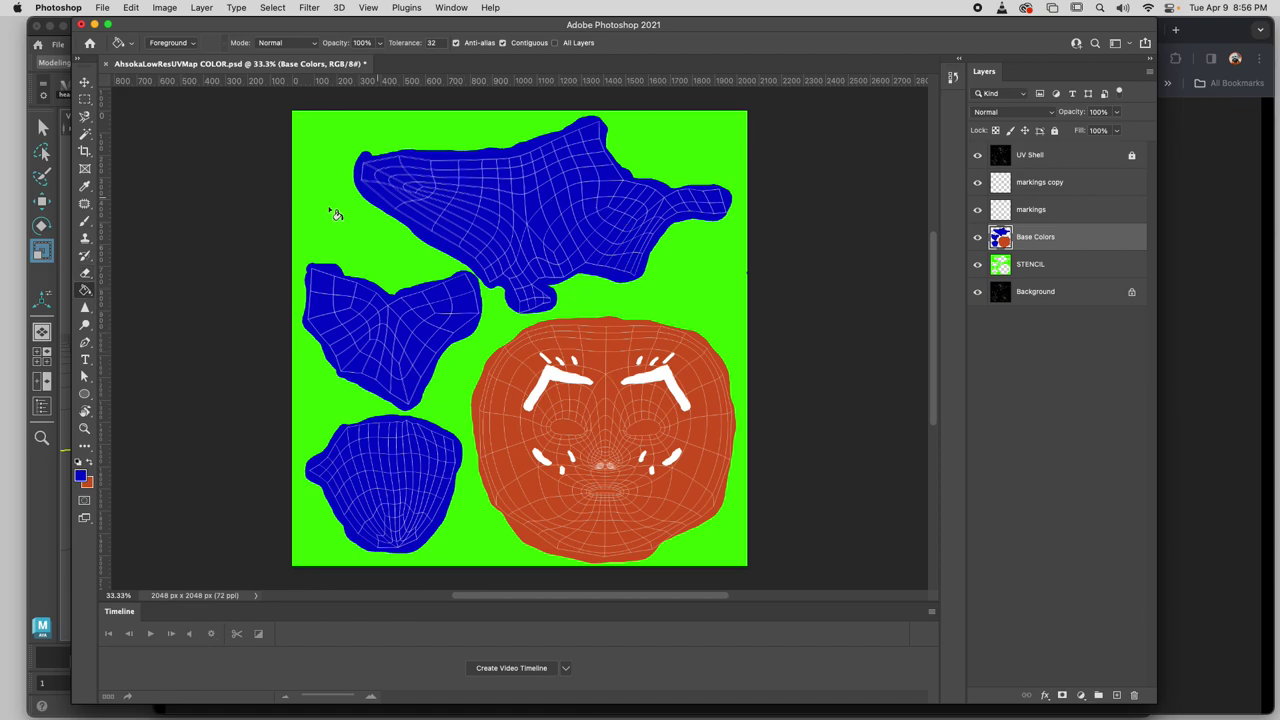
# Choose the Wet Blender 50 brush at size 125 with its tip angled to 86°.
pyautogui.click(85, 222)
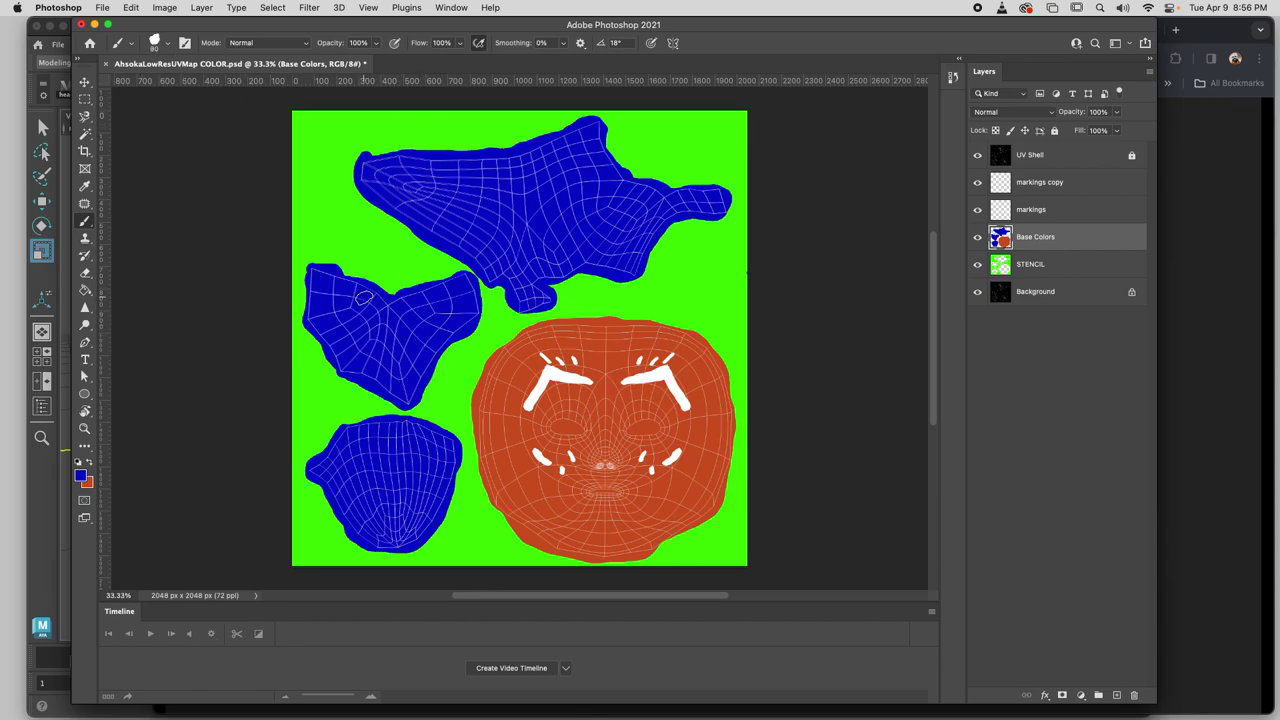
pyautogui.press(']')
pyautogui.press(']')
pyautogui.press(']')
pyautogui.press(']')
pyautogui.press(']')
pyautogui.press('[')
pyautogui.press('[')
pyautogui.click(169, 44)
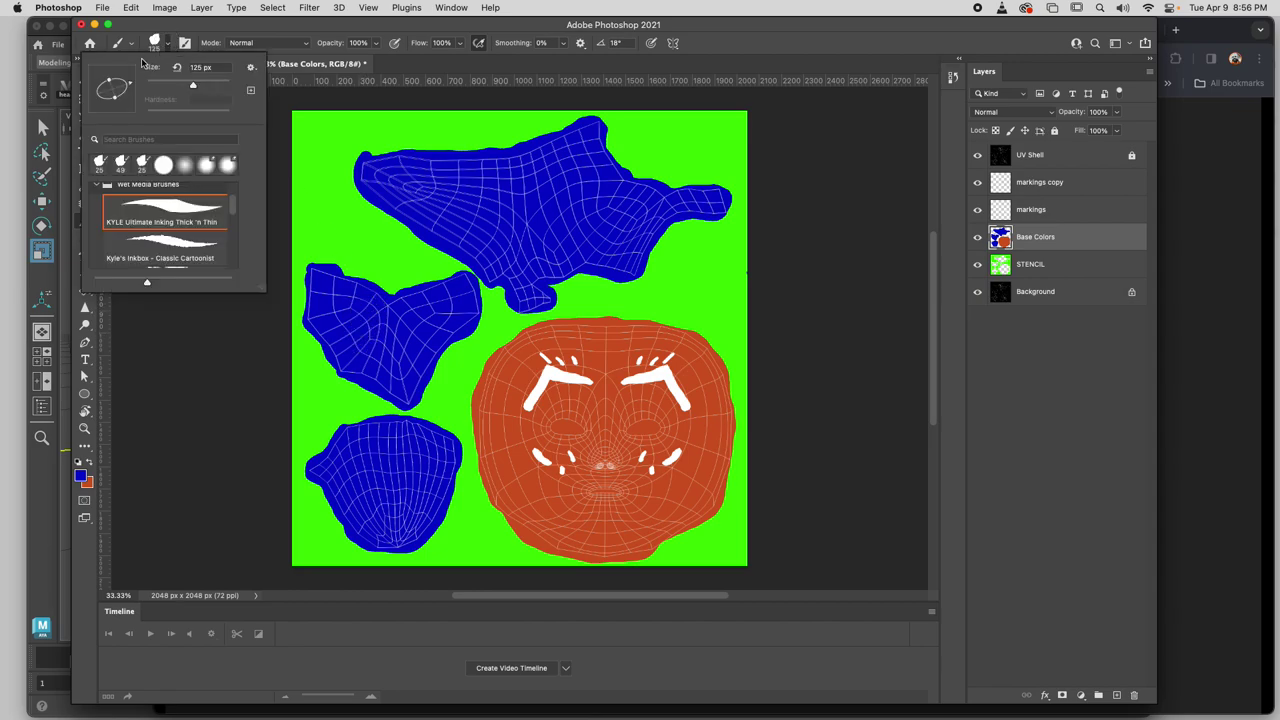
pyautogui.moveTo(127, 86); pyautogui.dragTo(112, 62)
pyautogui.scroll(-1, 165, 229)
pyautogui.scroll(-1, 165, 229)
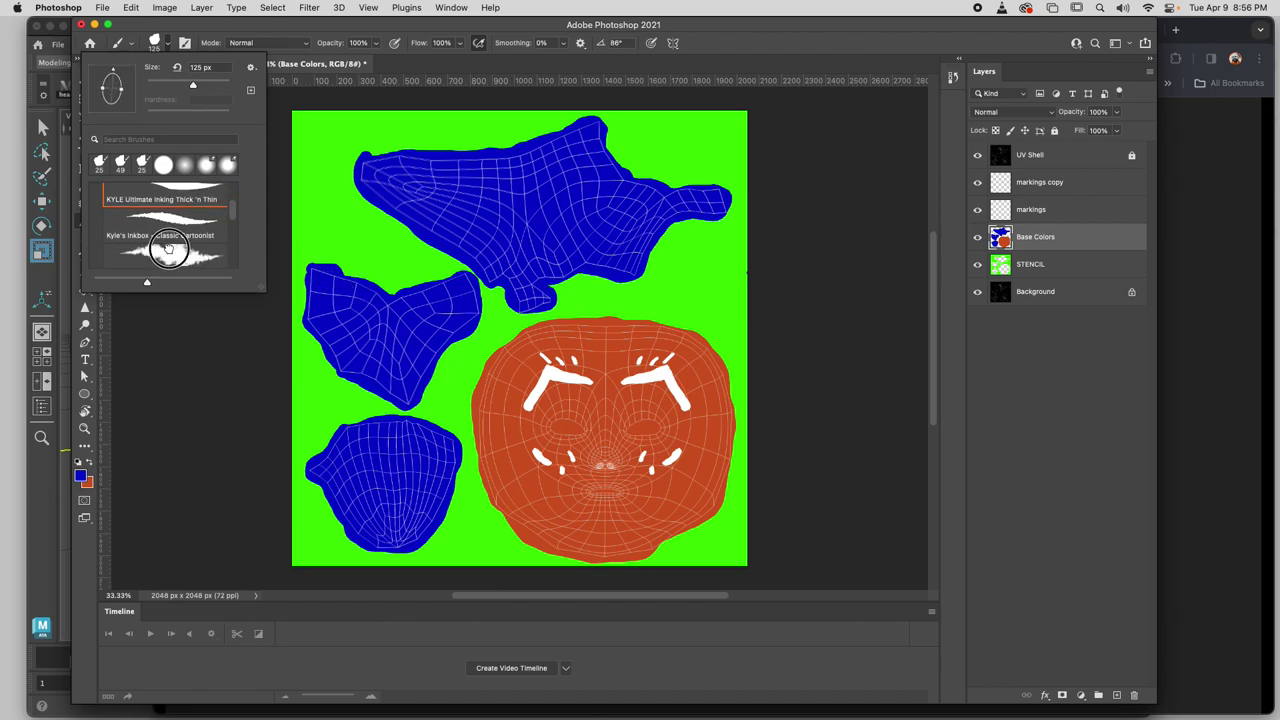
pyautogui.click(168, 248)
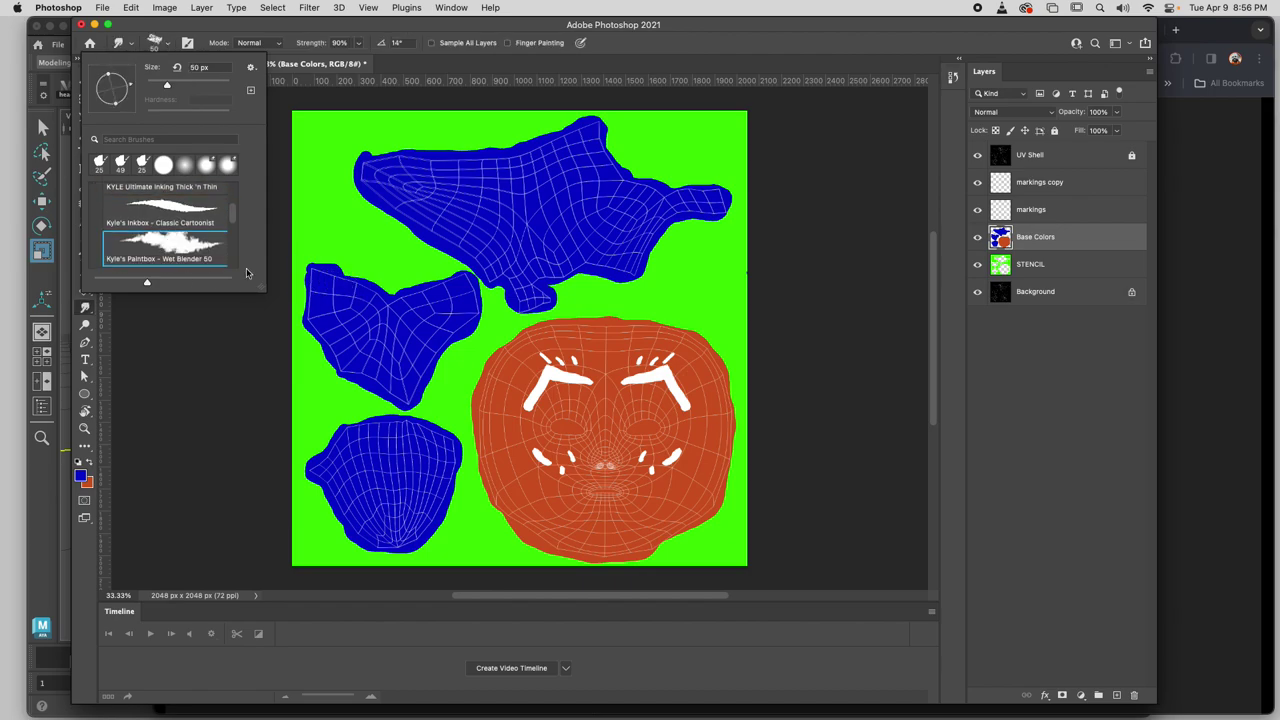
pyautogui.click(167, 45)
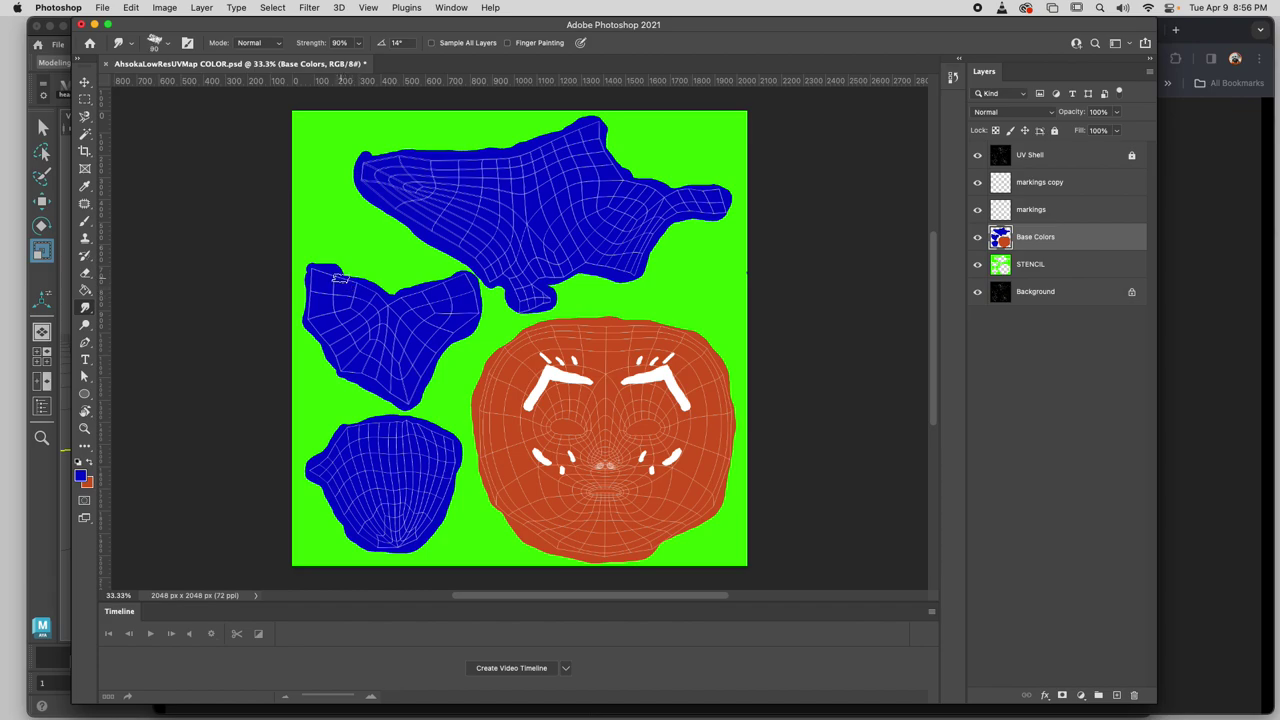
# Set the foreground colour to white (255, 255, 255), test-smudge the top shell, and undo it.
pyautogui.click(82, 477)
pyautogui.moveTo(757, 296); pyautogui.dragTo(714, 260)
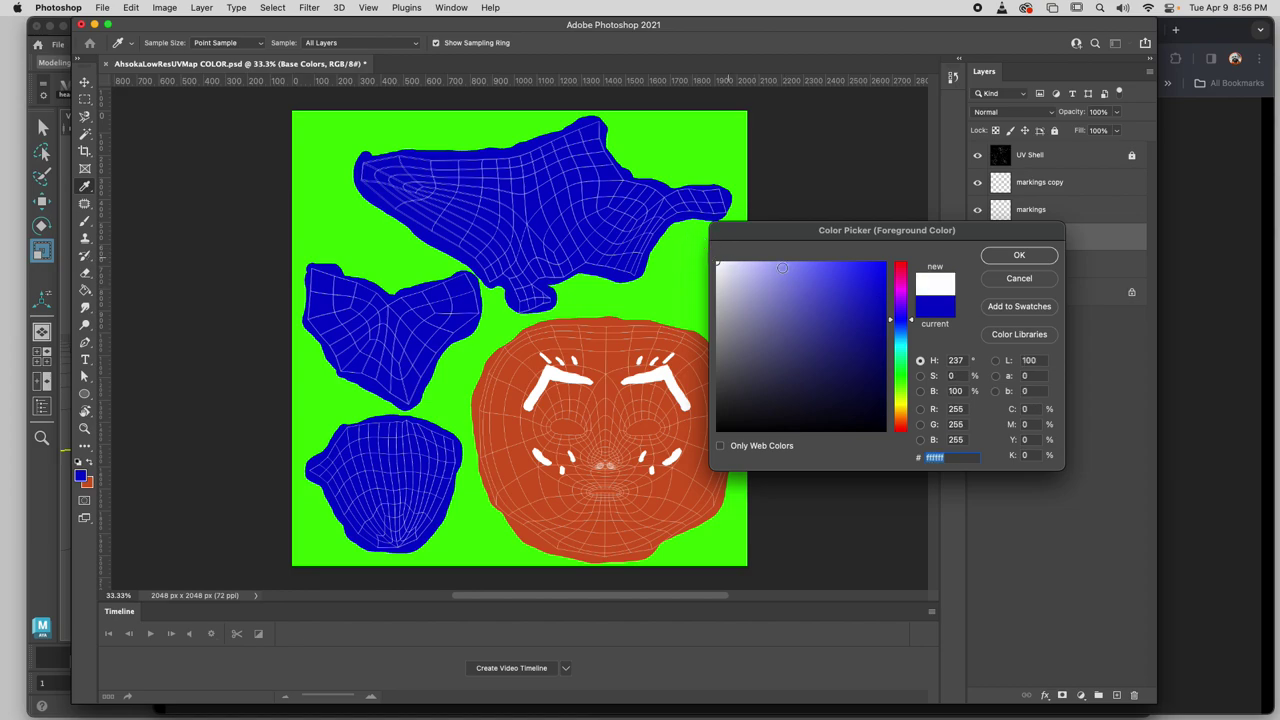
pyautogui.click(1019, 256)
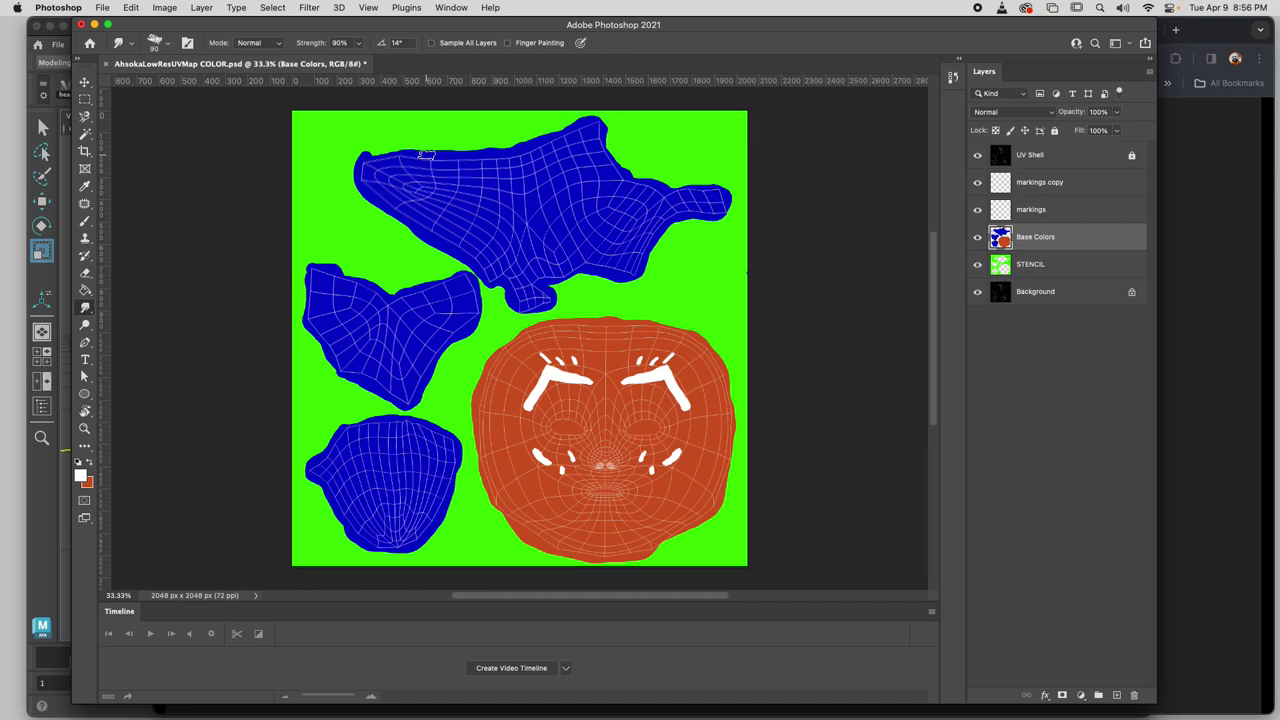
pyautogui.moveTo(431, 159); pyautogui.dragTo(400, 206)
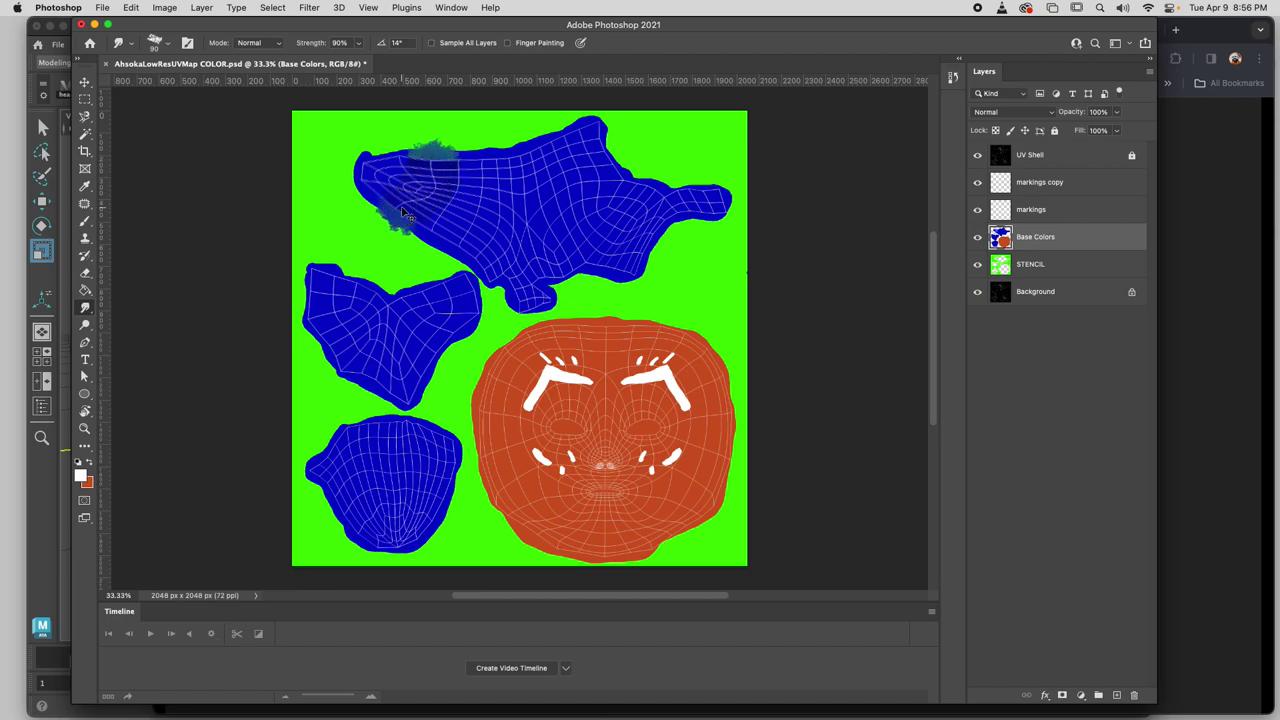
pyautogui.press('super+z')
# On markings copy, set the smudge brush to 83 px and 100% strength, keeping white.
pyautogui.click(1031, 185)
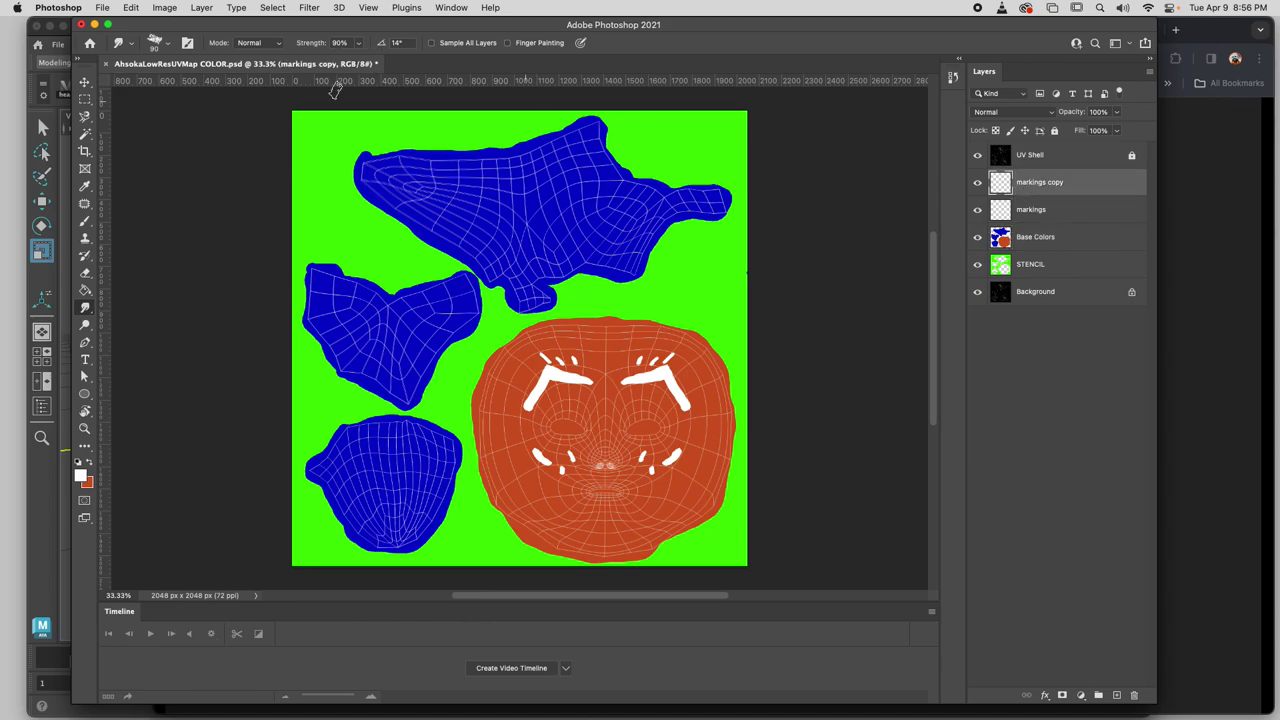
pyautogui.click(170, 44)
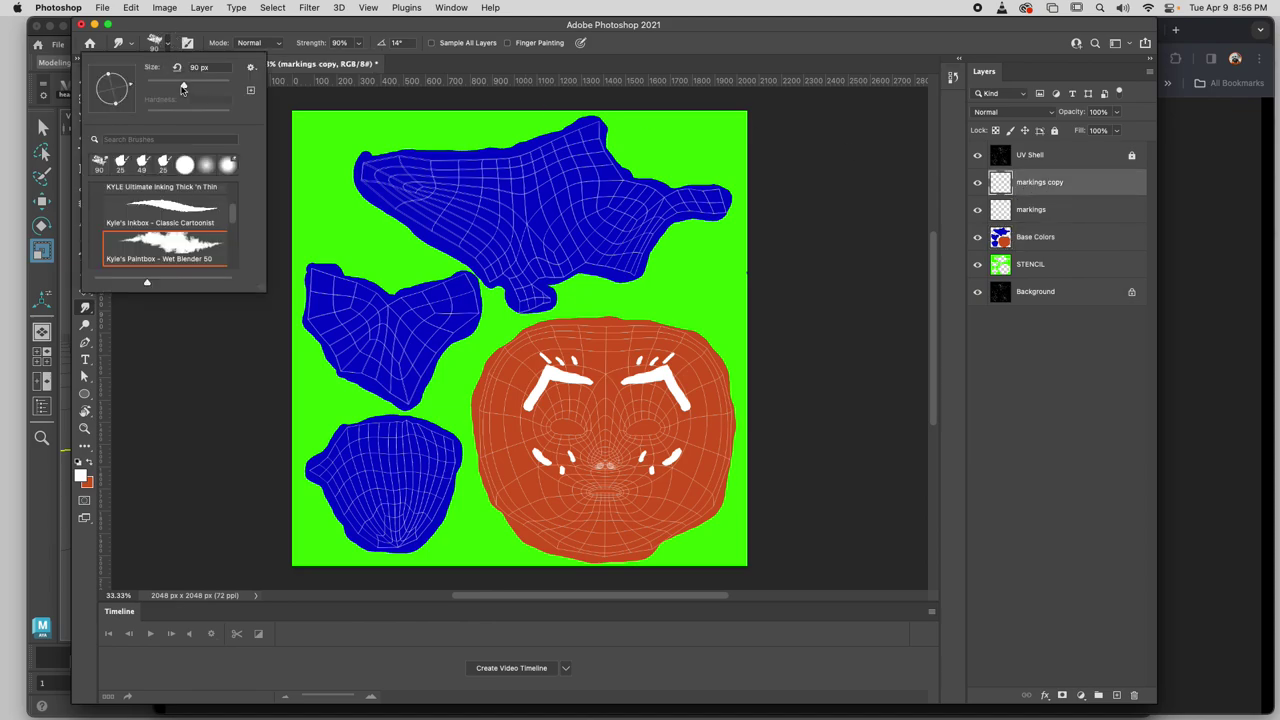
pyautogui.moveTo(182, 87); pyautogui.dragTo(180, 86)
pyautogui.click(1055, 186)
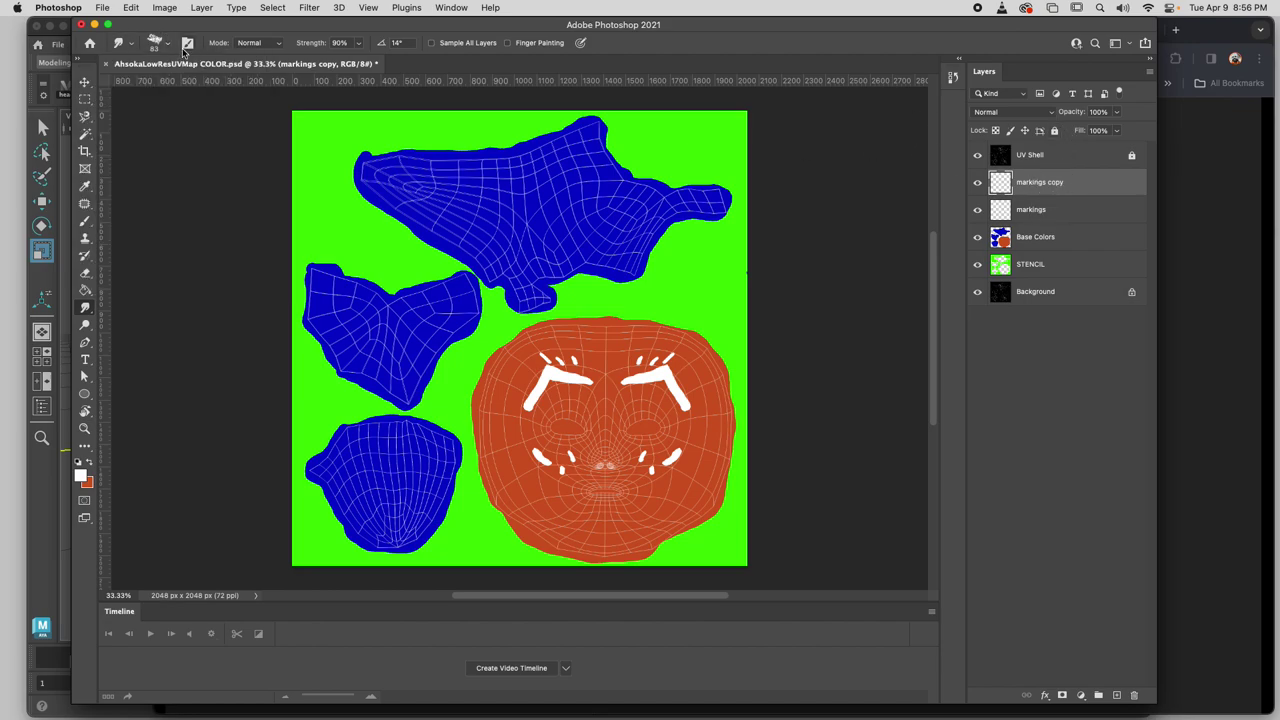
pyautogui.click(362, 44)
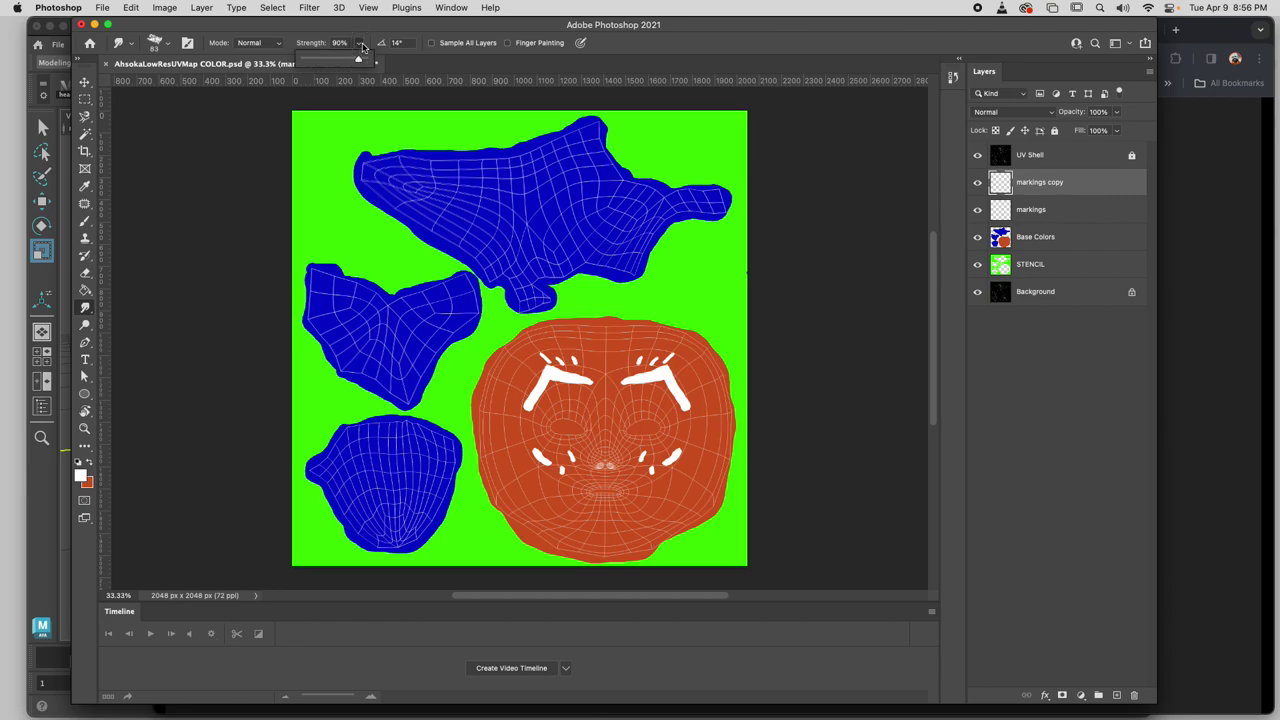
pyautogui.moveTo(362, 62)
pyautogui.mouseDown()
pyautogui.moveTo(414, 52)
pyautogui.moveTo(400, 140)
pyautogui.moveTo(434, 162)
pyautogui.mouseUp()
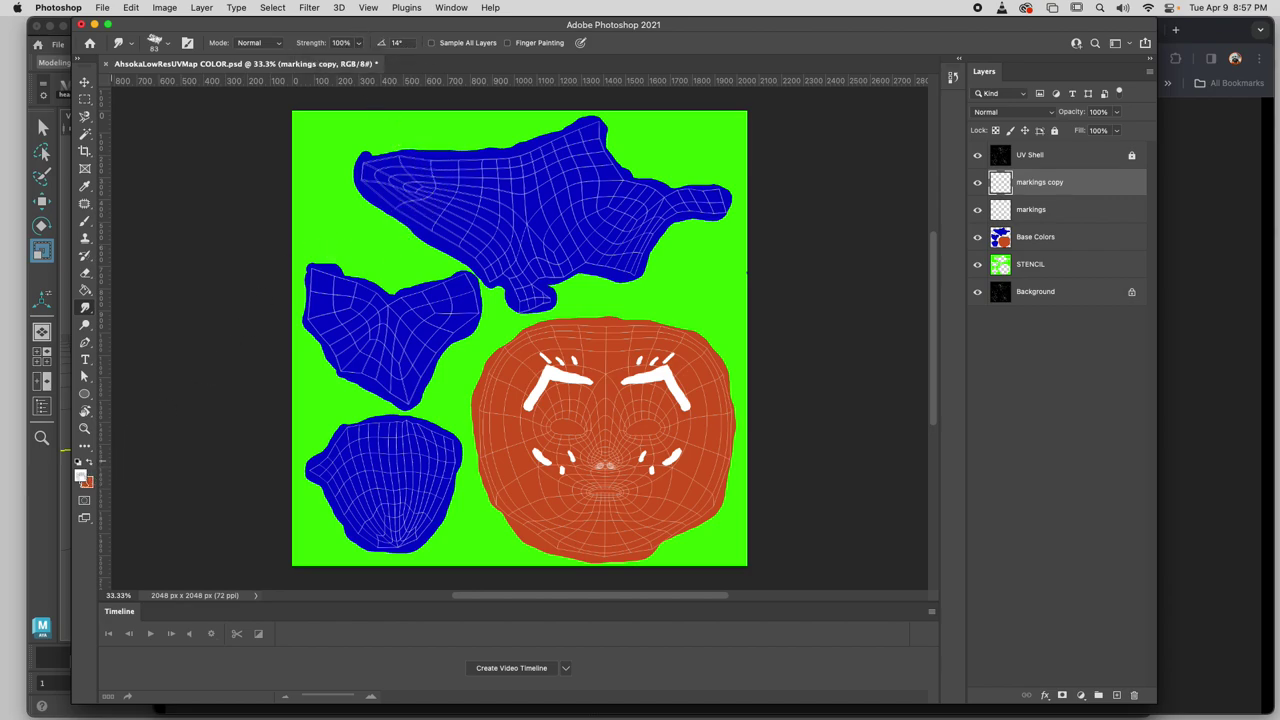
pyautogui.click(80, 476)
pyautogui.click(1017, 256)
# Create a new layer and rename it 'cone markings'.
pyautogui.click(1116, 695)
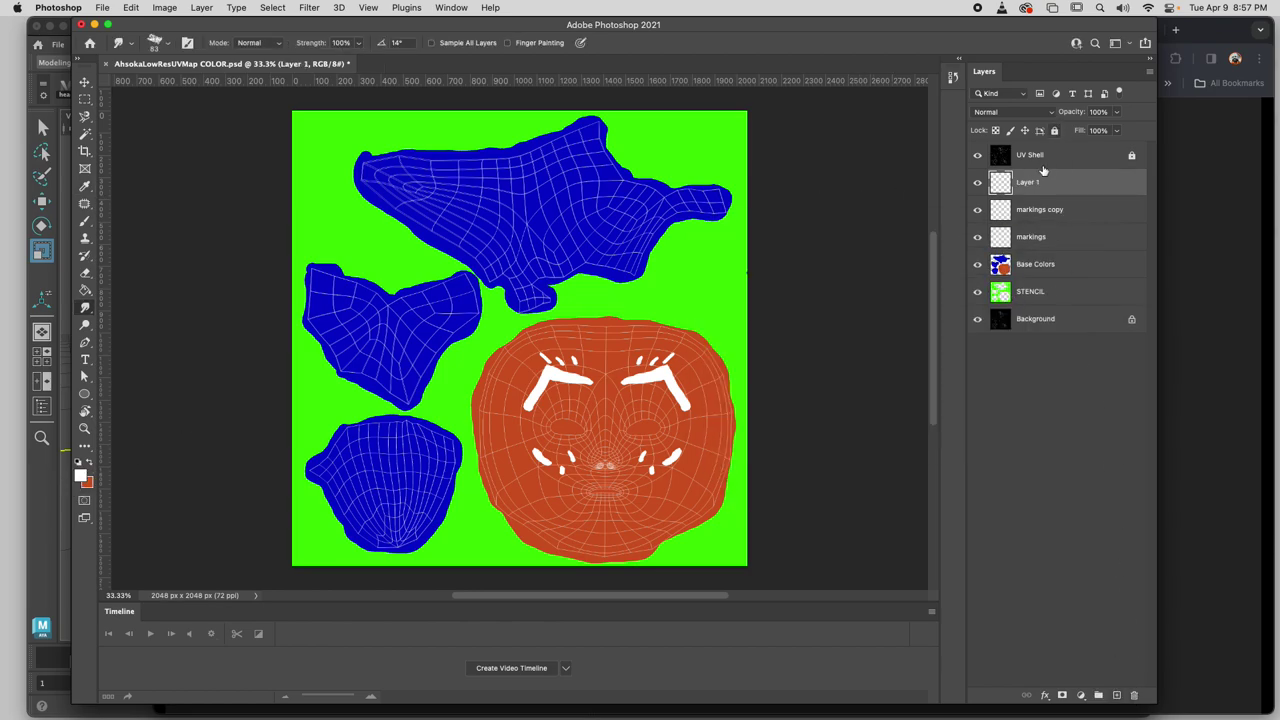
pyautogui.moveTo(1046, 172); pyautogui.dragTo(1030, 241)
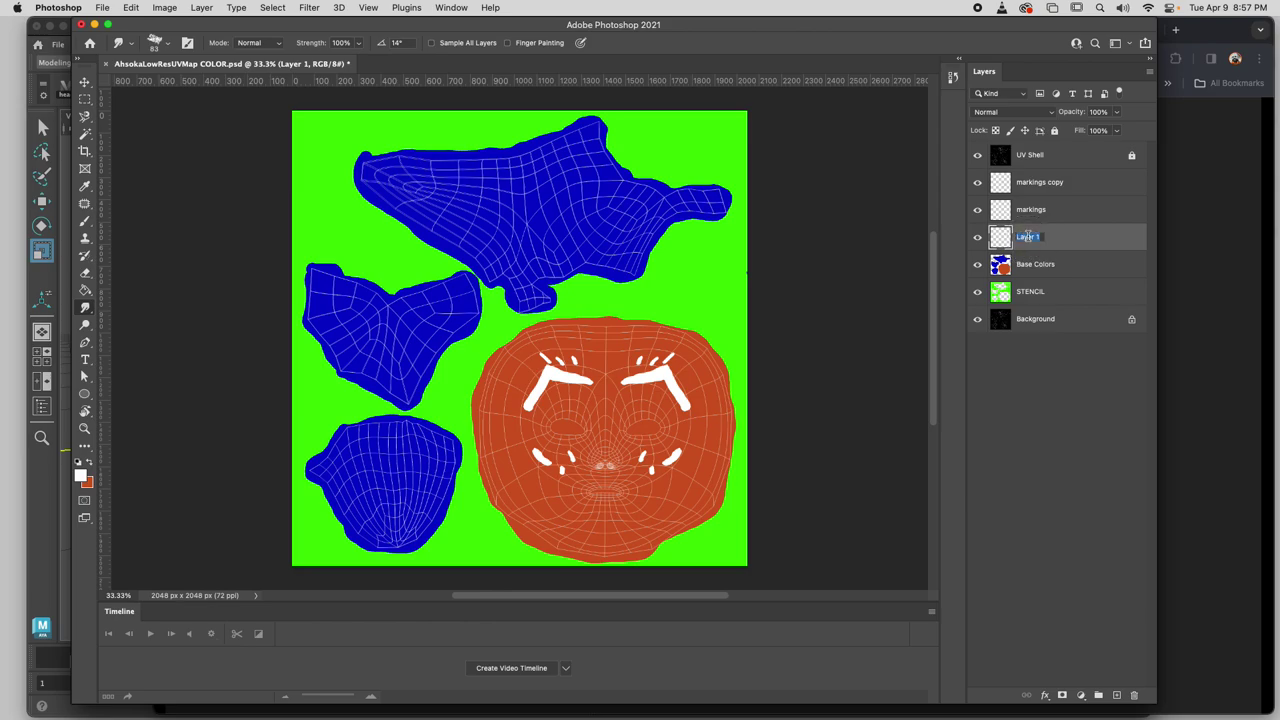
pyautogui.press('BackSpace')
pyautogui.write('cone markings')
pyautogui.press('Return')
# Place cone markings directly beneath UV Shell, with a white soft round Brush tool ready.
pyautogui.click(164, 47)
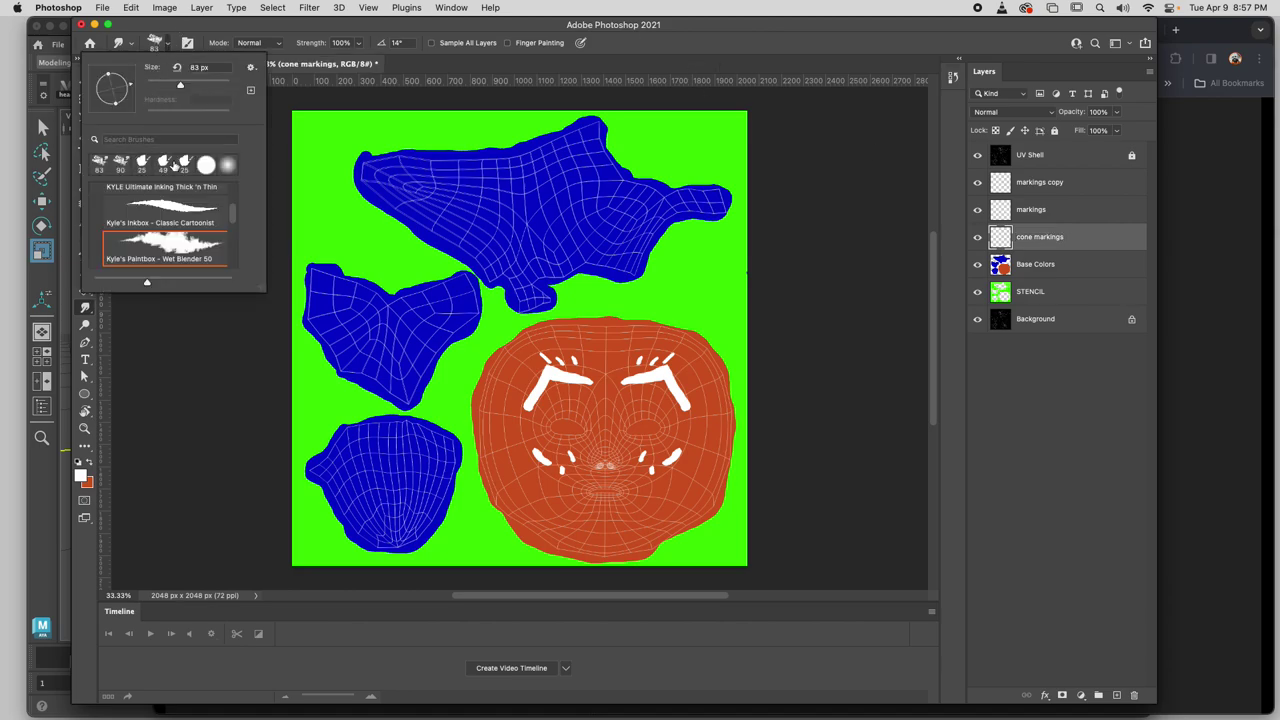
pyautogui.click(228, 165)
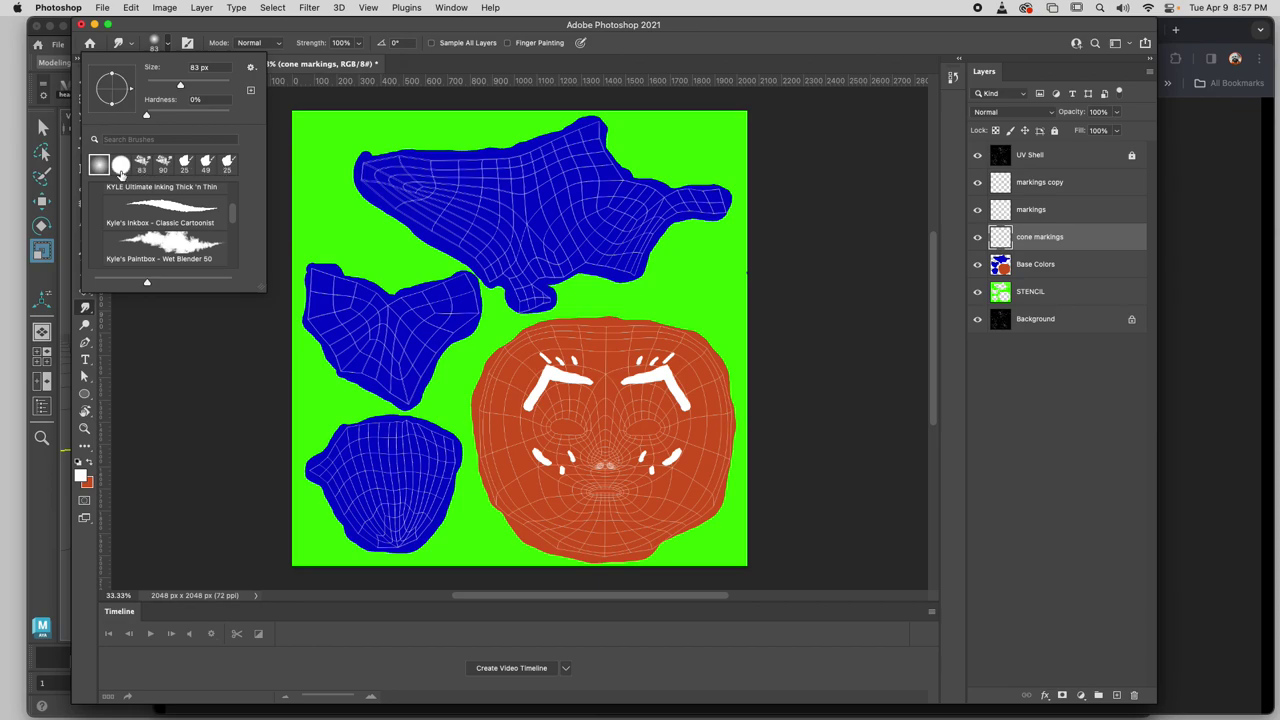
pyautogui.click(200, 363)
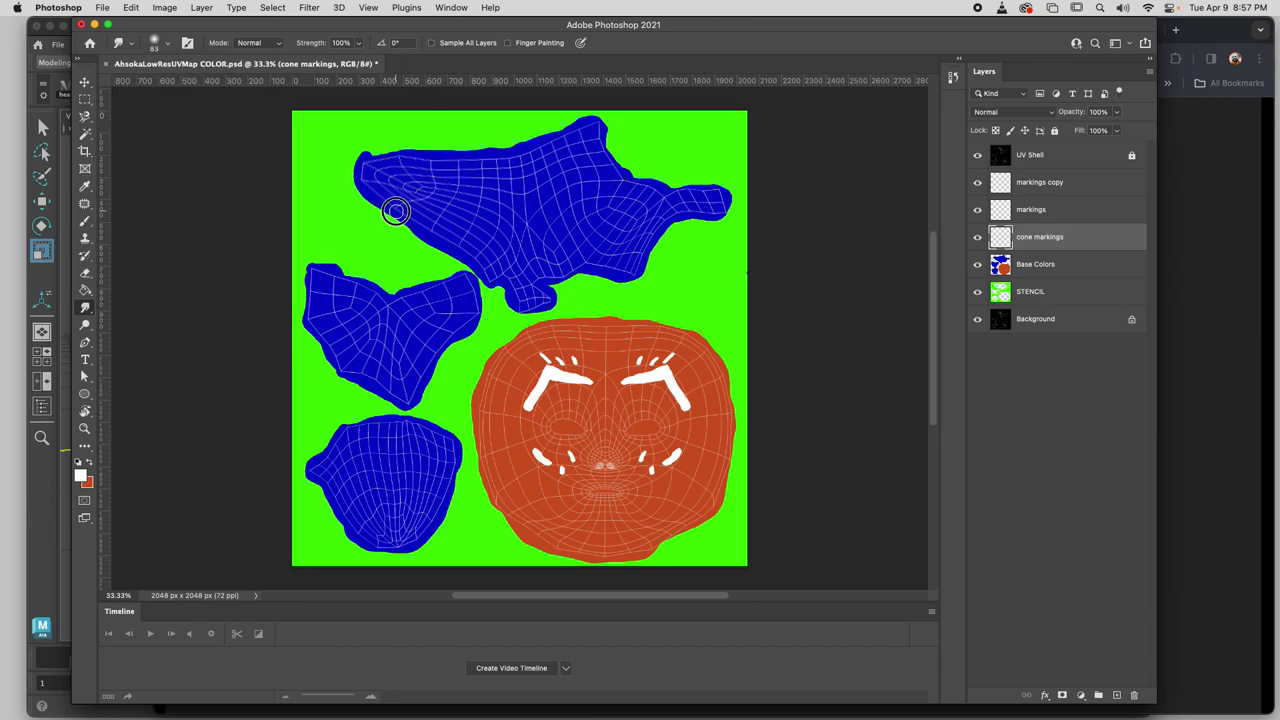
pyautogui.moveTo(1014, 243); pyautogui.dragTo(1027, 178)
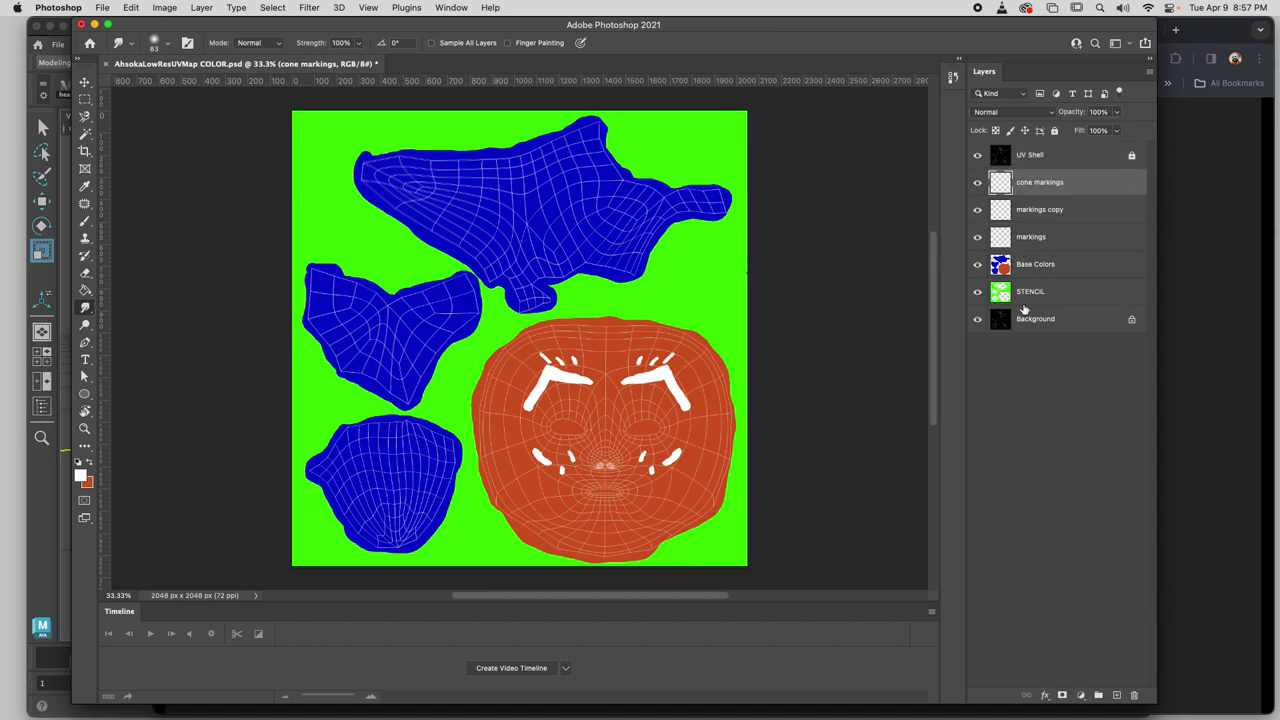
pyautogui.click(80, 476)
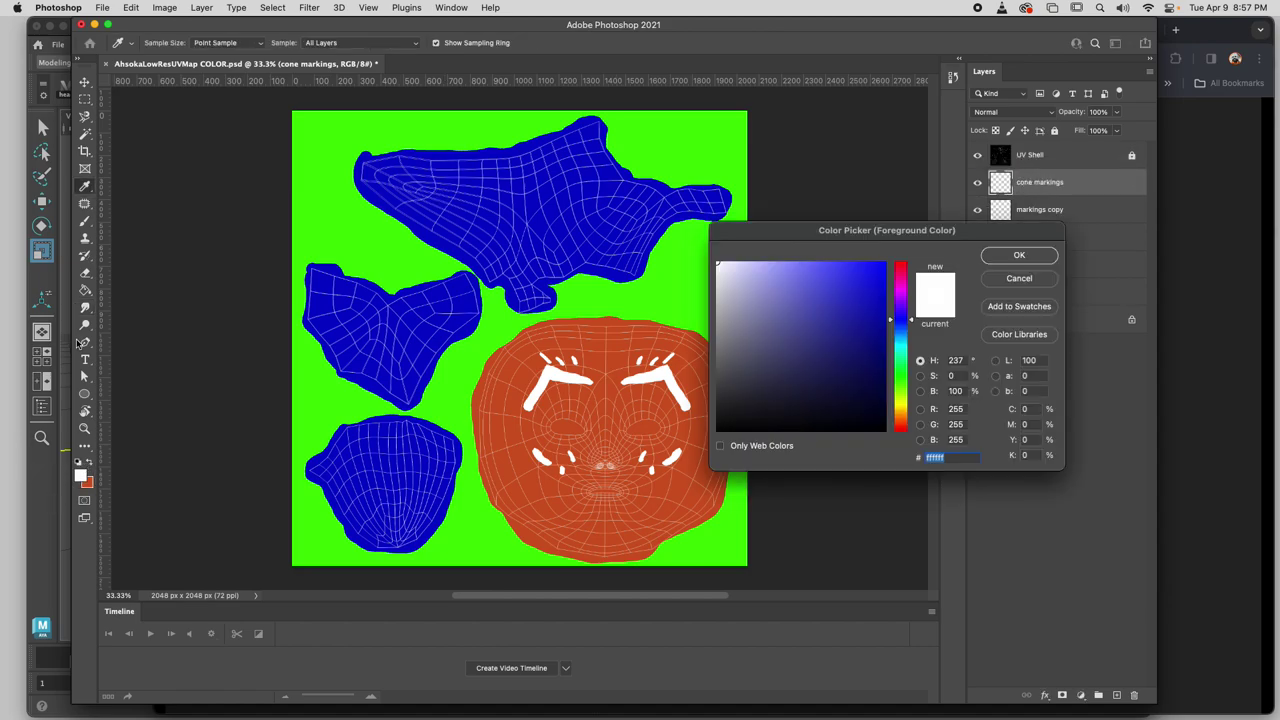
pyautogui.click(995, 256)
pyautogui.click(83, 223)
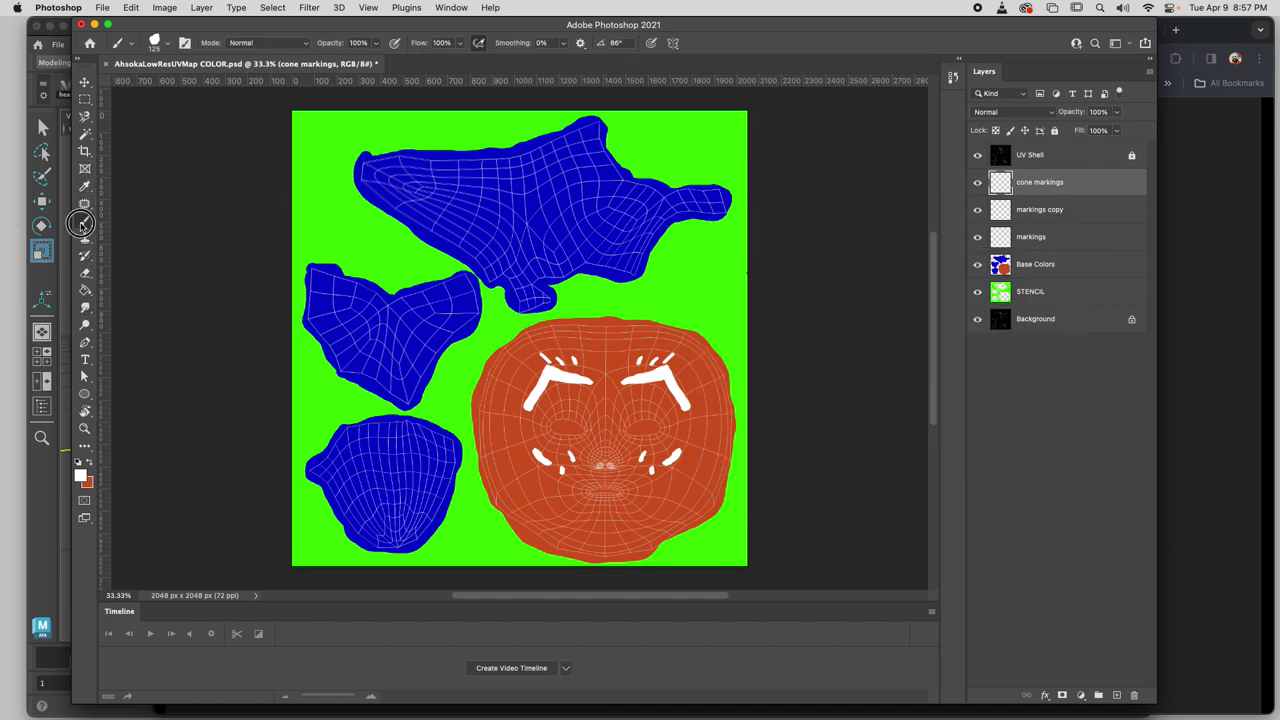
# Paint two white stripes on the top blue shell with a hard round brush.
pyautogui.click(168, 45)
pyautogui.click(119, 166)
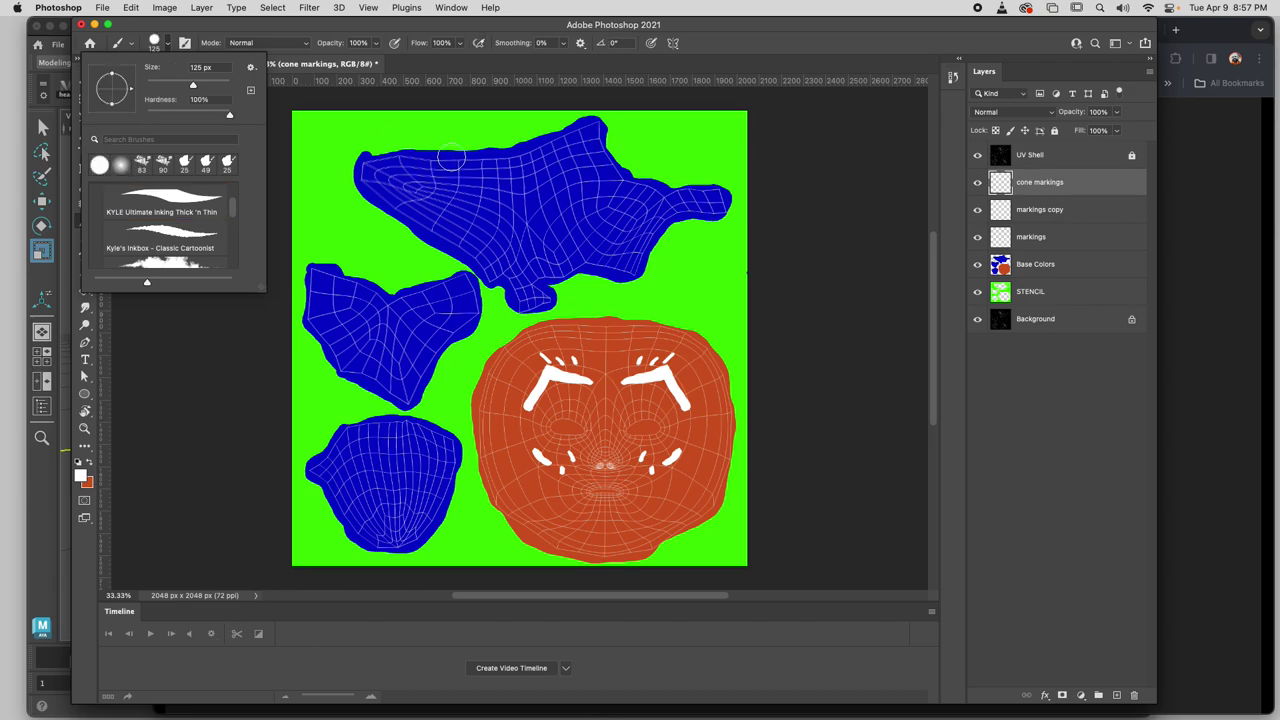
pyautogui.moveTo(434, 150); pyautogui.dragTo(399, 211)
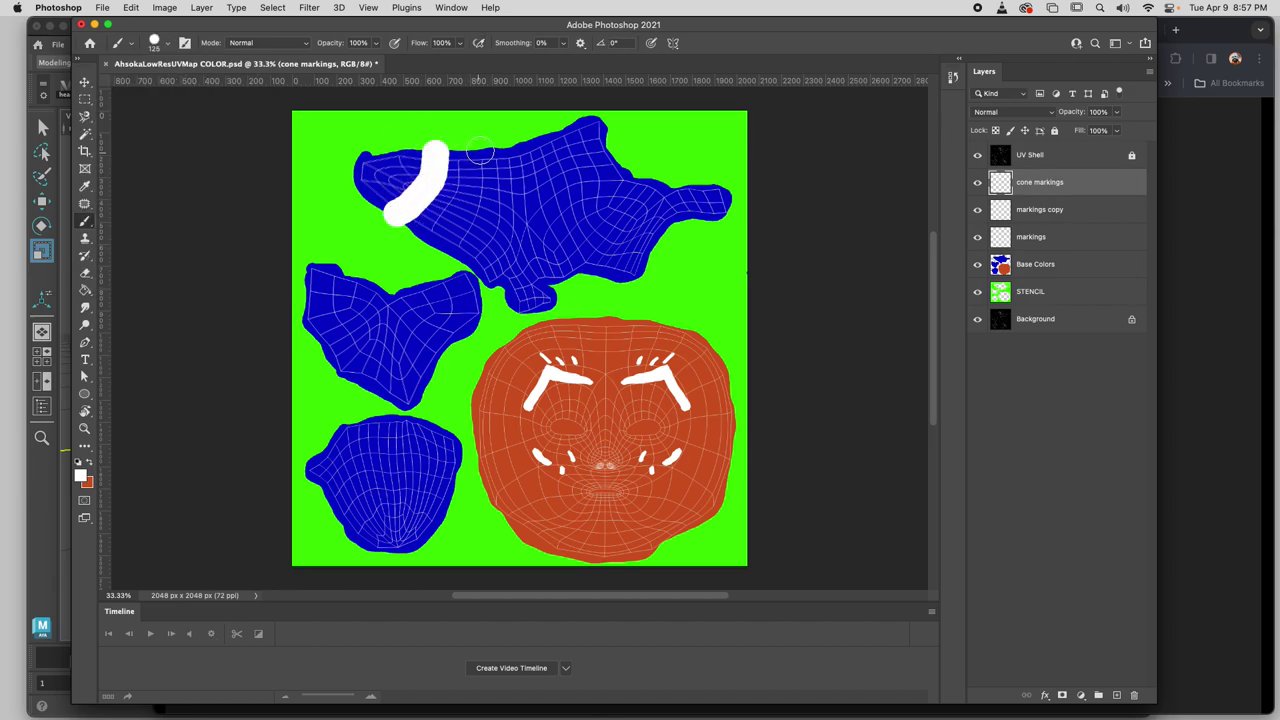
pyautogui.moveTo(481, 145); pyautogui.dragTo(447, 248)
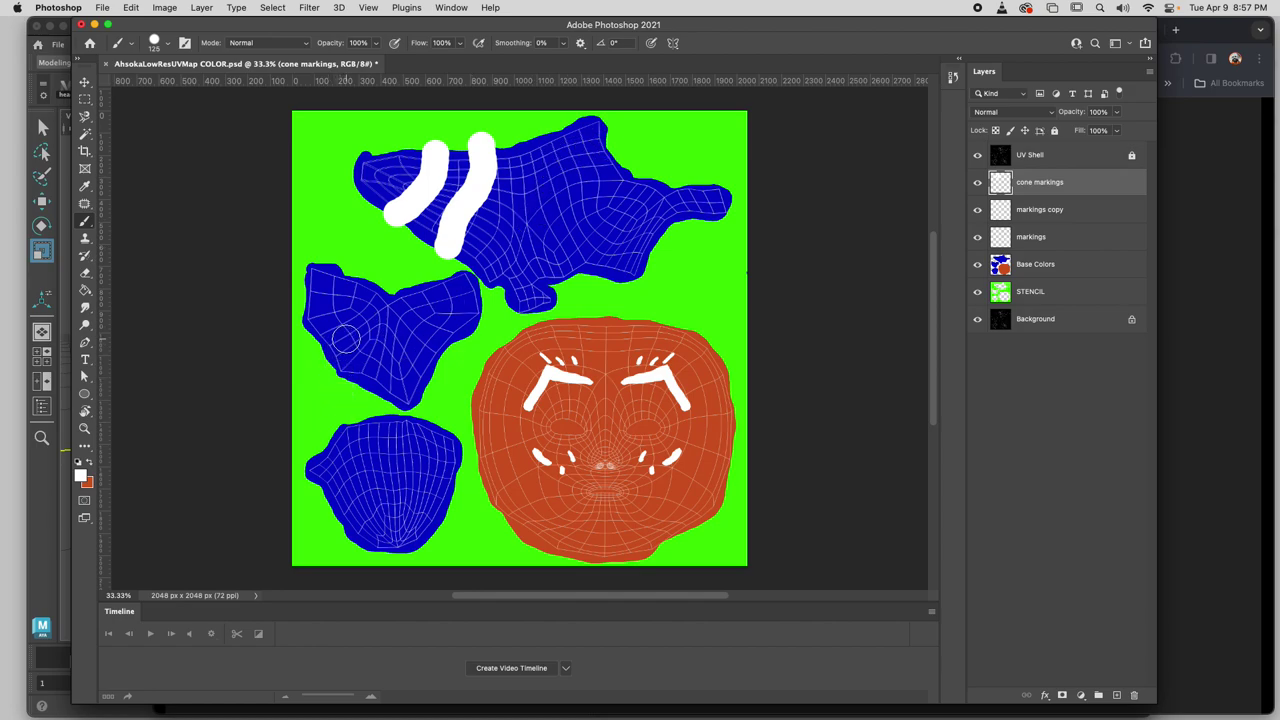
# At brush size 70, paint curved white stripes on the middle-left and bottom islands.
pyautogui.press('[')
pyautogui.press('[')
pyautogui.press('[')
pyautogui.press('[')
pyautogui.moveTo(361, 285)
pyautogui.mouseDown()
pyautogui.moveTo(384, 345)
pyautogui.moveTo(414, 300)
pyautogui.moveTo(433, 303)
pyautogui.mouseUp()
pyautogui.moveTo(333, 273)
pyautogui.mouseDown()
pyautogui.moveTo(367, 363)
pyautogui.moveTo(392, 371)
pyautogui.moveTo(429, 346)
pyautogui.moveTo(448, 268)
pyautogui.mouseUp()
pyautogui.moveTo(398, 509)
pyautogui.mouseDown()
pyautogui.moveTo(366, 512)
pyautogui.moveTo(355, 530)
pyautogui.moveTo(396, 505)
pyautogui.moveTo(343, 544)
pyautogui.moveTo(396, 506)
pyautogui.moveTo(438, 526)
pyautogui.mouseUp()
pyautogui.press('super+z')
pyautogui.moveTo(397, 471); pyautogui.dragTo(323, 508)
pyautogui.moveTo(389, 472)
pyautogui.mouseDown()
pyautogui.moveTo(455, 482)
pyautogui.moveTo(450, 448)
pyautogui.moveTo(407, 436)
pyautogui.moveTo(352, 442)
pyautogui.moveTo(311, 489)
pyautogui.mouseUp()
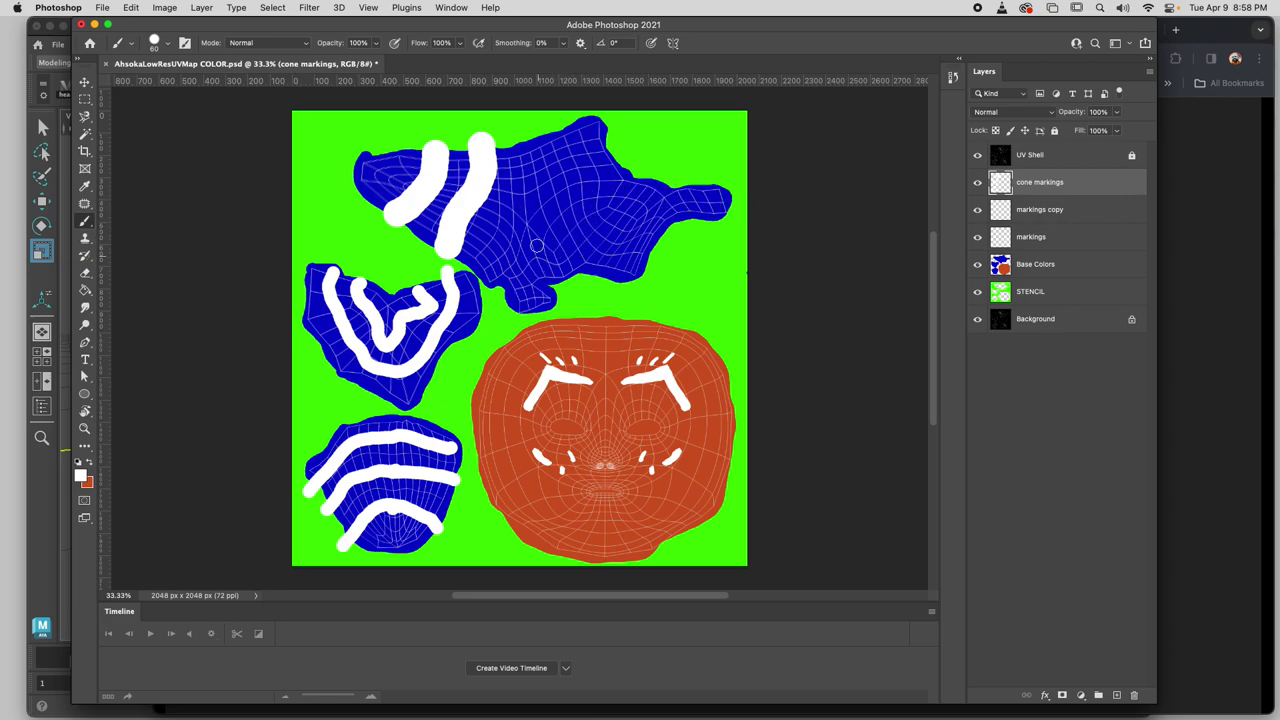
# Paint three more white stripes curving across the top montral shell.
pyautogui.moveTo(531, 148)
pyautogui.mouseDown()
pyautogui.moveTo(563, 249)
pyautogui.moveTo(590, 284)
pyautogui.mouseUp()
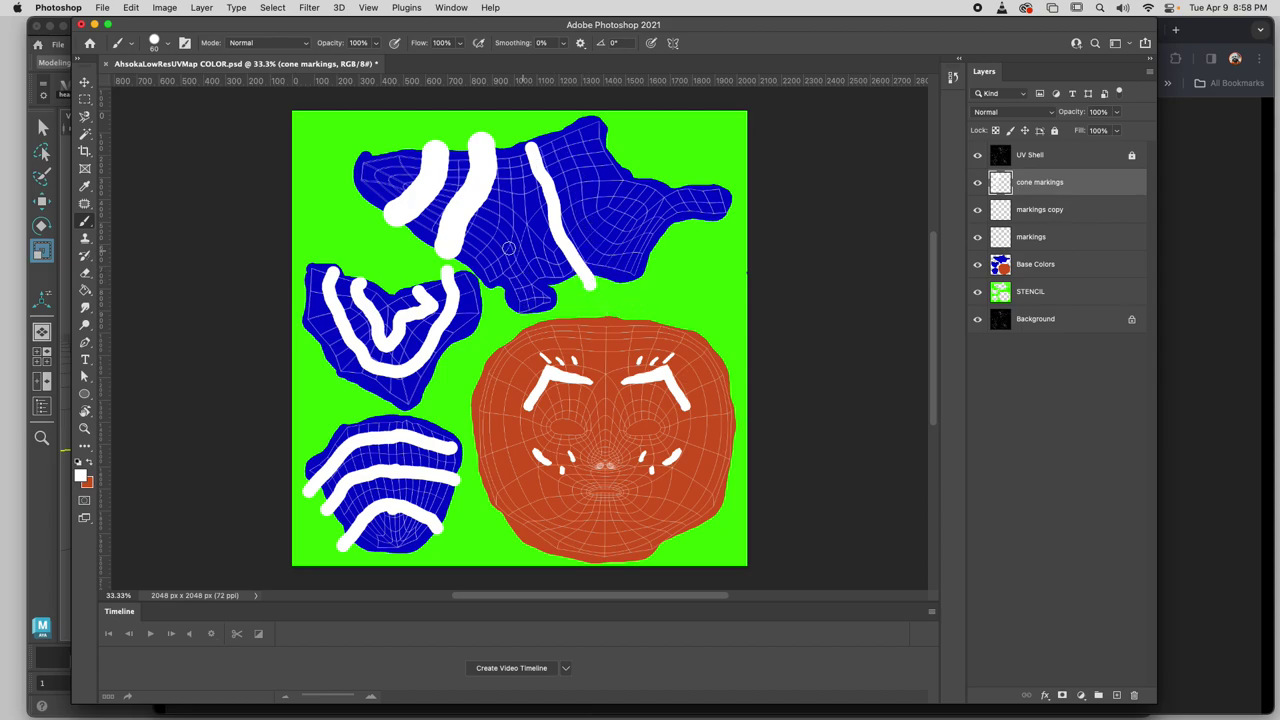
pyautogui.moveTo(509, 148); pyautogui.dragTo(492, 273)
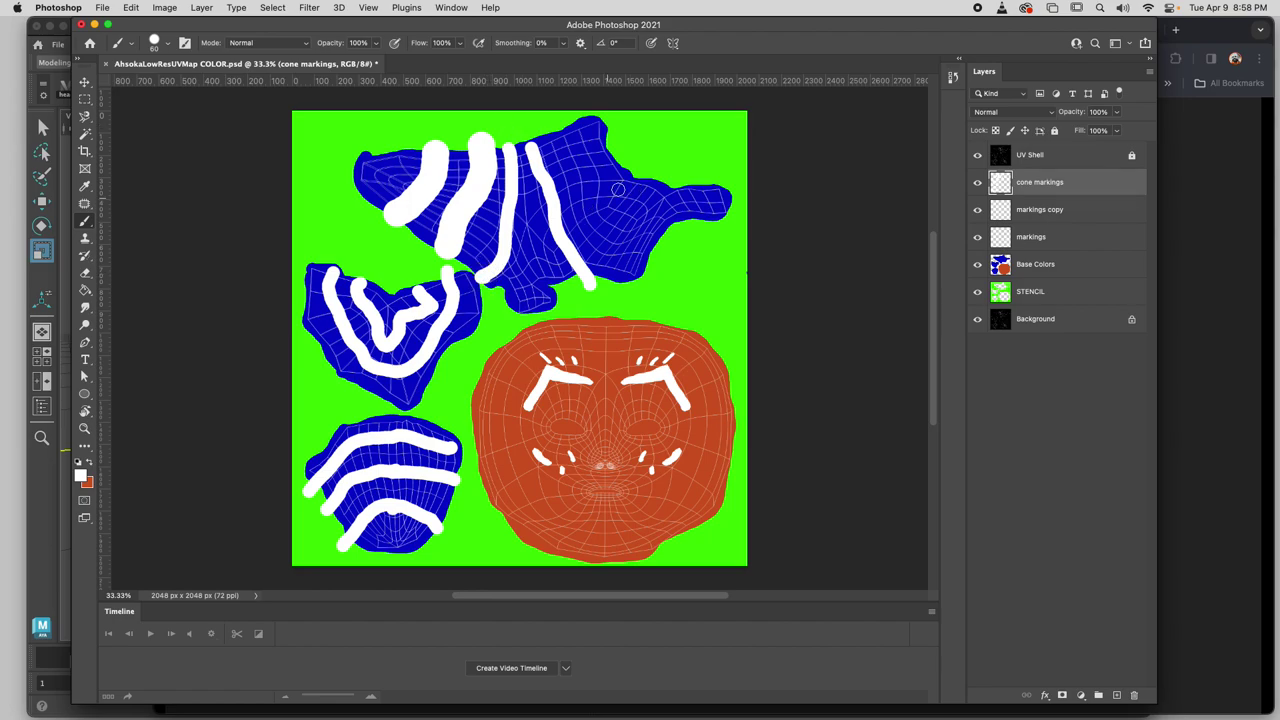
pyautogui.moveTo(571, 134)
pyautogui.mouseDown()
pyautogui.moveTo(589, 200)
pyautogui.moveTo(629, 229)
pyautogui.moveTo(672, 231)
pyautogui.mouseUp()
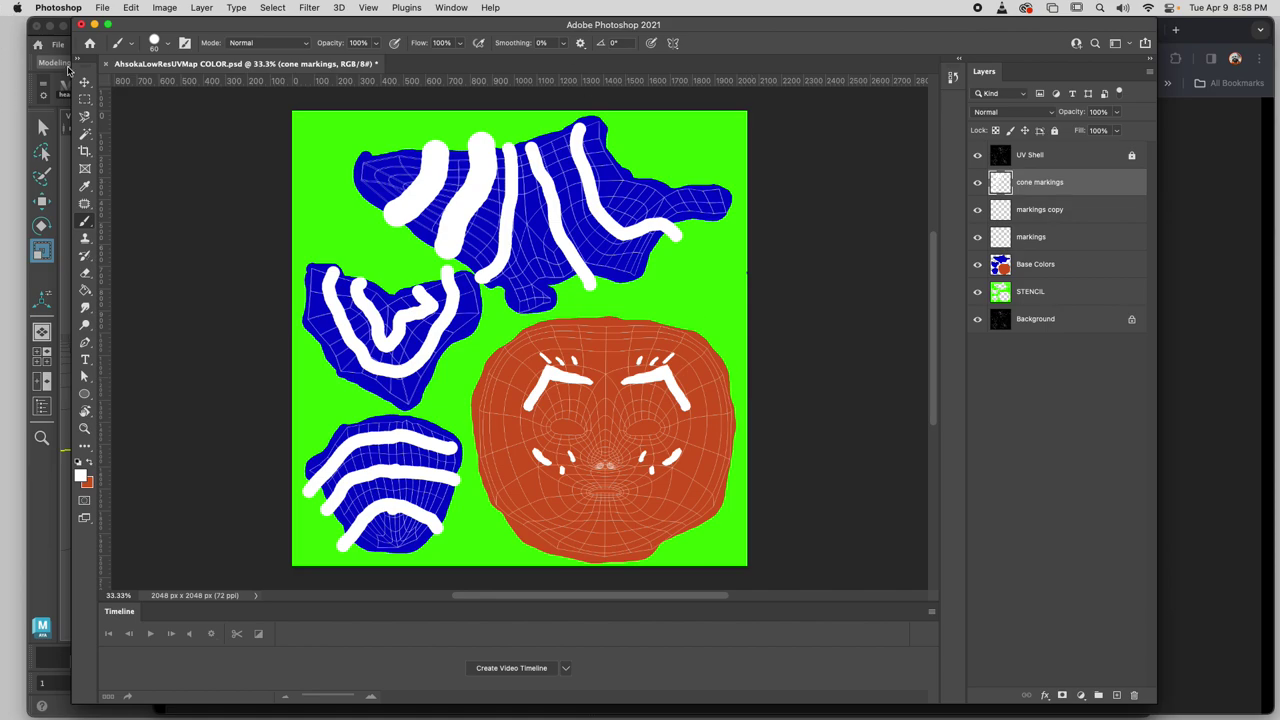
pyautogui.rightClick(84, 221)
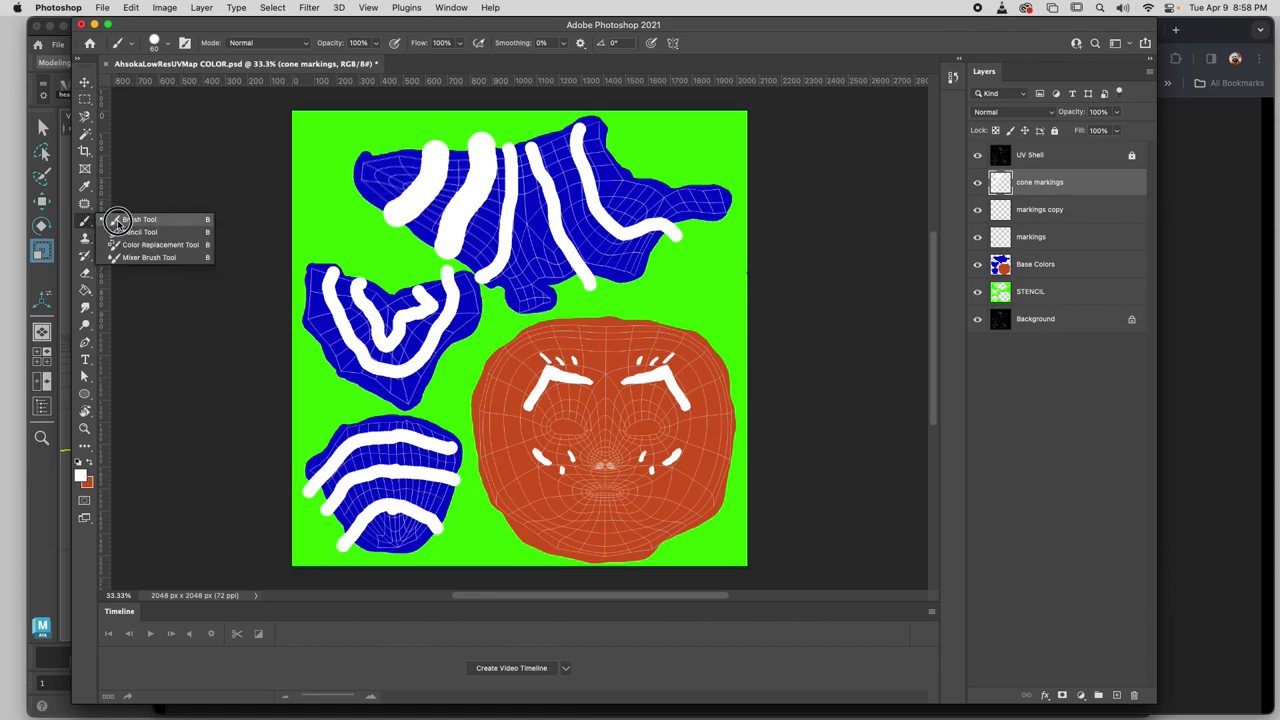
# Smudge the top shell's white stripes at 39% strength, pulling the fourth stripe's end to the edge.
pyautogui.click(130, 216)
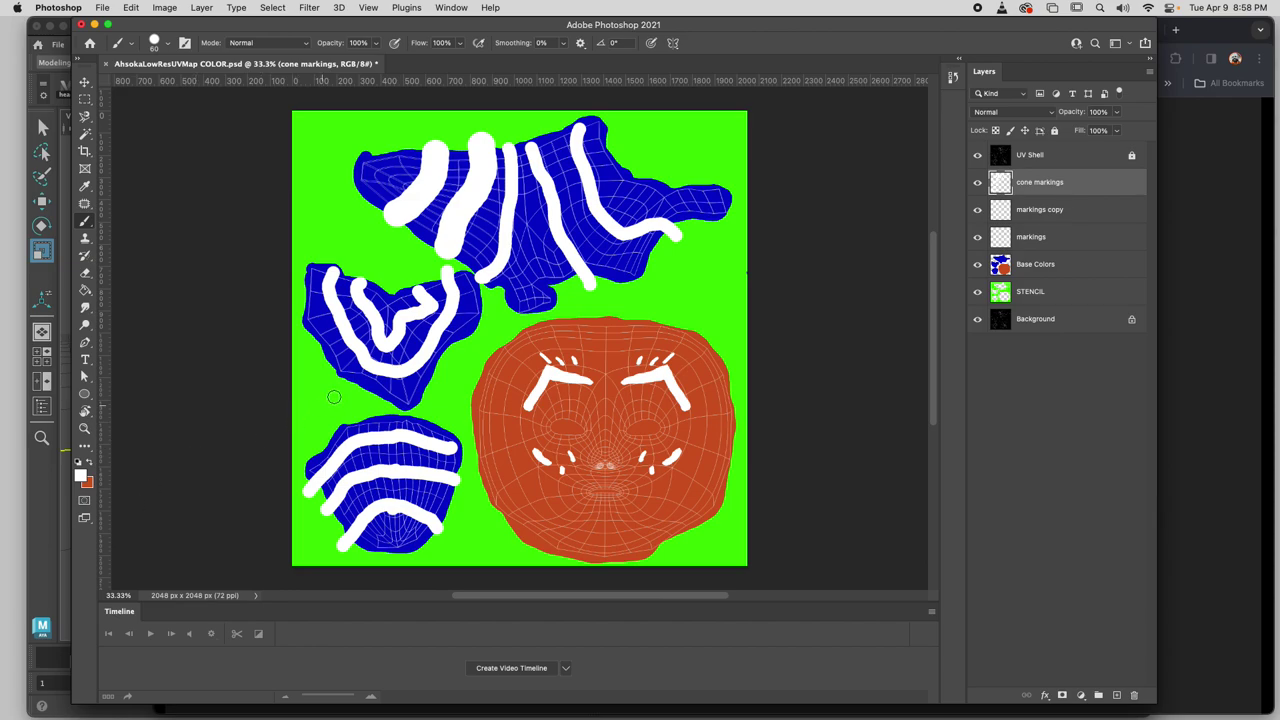
pyautogui.click(84, 307)
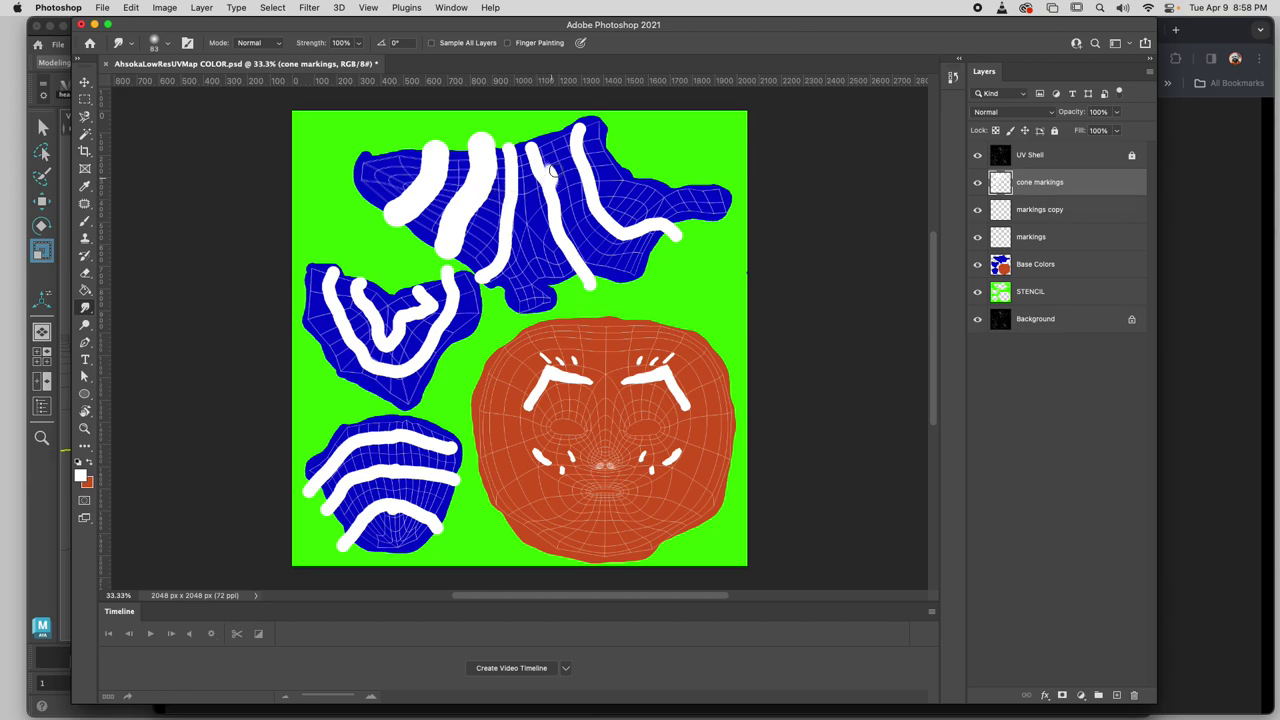
pyautogui.moveTo(540, 155); pyautogui.dragTo(543, 175)
pyautogui.click(358, 43)
pyautogui.moveTo(356, 59); pyautogui.dragTo(320, 59)
pyautogui.click(583, 207)
pyautogui.moveTo(564, 207); pyautogui.dragTo(587, 278)
pyautogui.moveTo(489, 213)
pyautogui.mouseDown()
pyautogui.moveTo(500, 279)
pyautogui.moveTo(478, 299)
pyautogui.moveTo(499, 272)
pyautogui.moveTo(484, 296)
pyautogui.moveTo(514, 191)
pyautogui.moveTo(512, 130)
pyautogui.moveTo(497, 168)
pyautogui.moveTo(481, 119)
pyautogui.moveTo(480, 162)
pyautogui.moveTo(467, 127)
pyautogui.moveTo(466, 180)
pyautogui.moveTo(457, 263)
pyautogui.mouseUp()
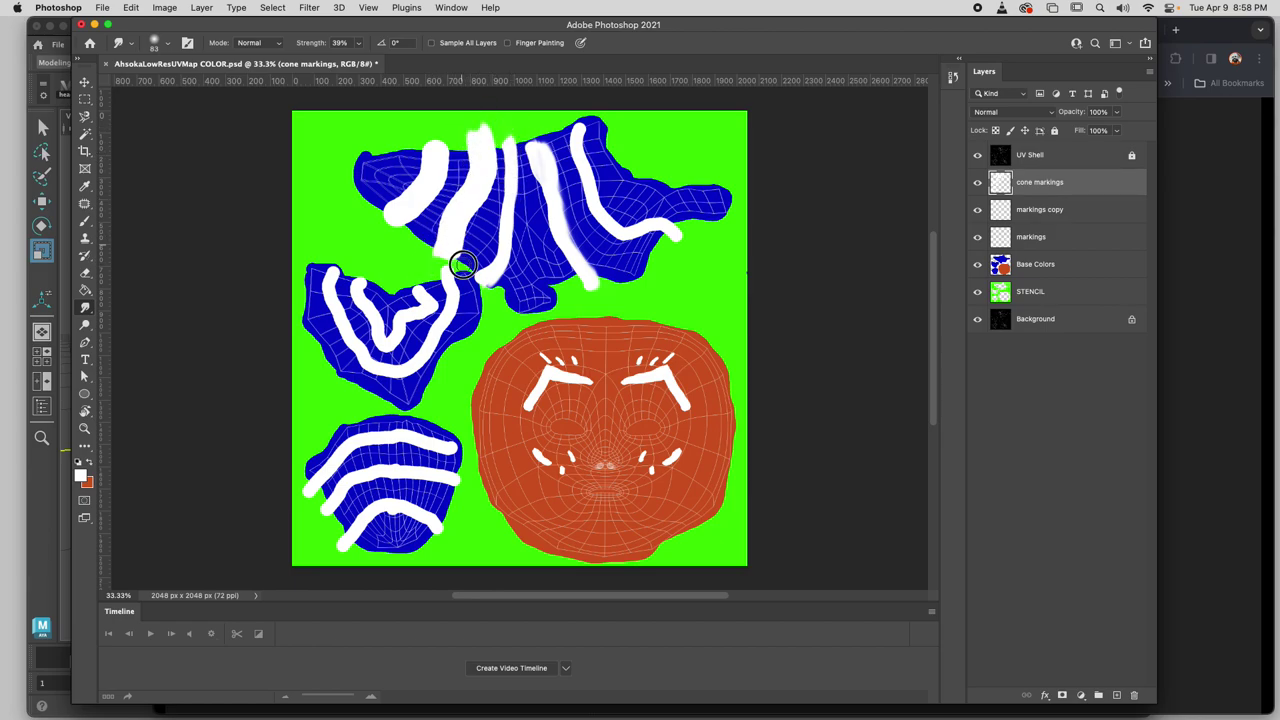
pyautogui.moveTo(582, 140); pyautogui.dragTo(572, 113)
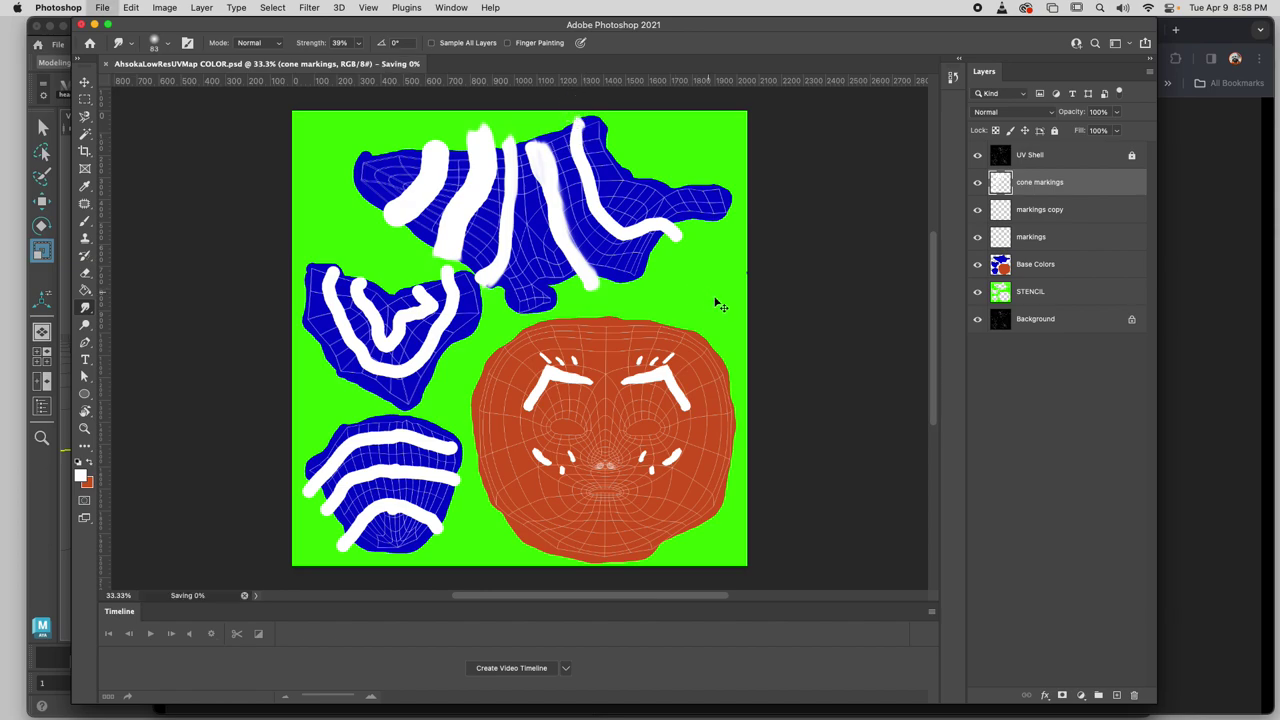
# Turn off the UV Shell layer's visibility after comparing, then switch back to the Maya window.
pyautogui.click(978, 158)
pyautogui.click(978, 157)
pyautogui.click(978, 157)
pyautogui.click(978, 157)
pyautogui.click(978, 157)
pyautogui.click(978, 157)
pyautogui.click(978, 157)
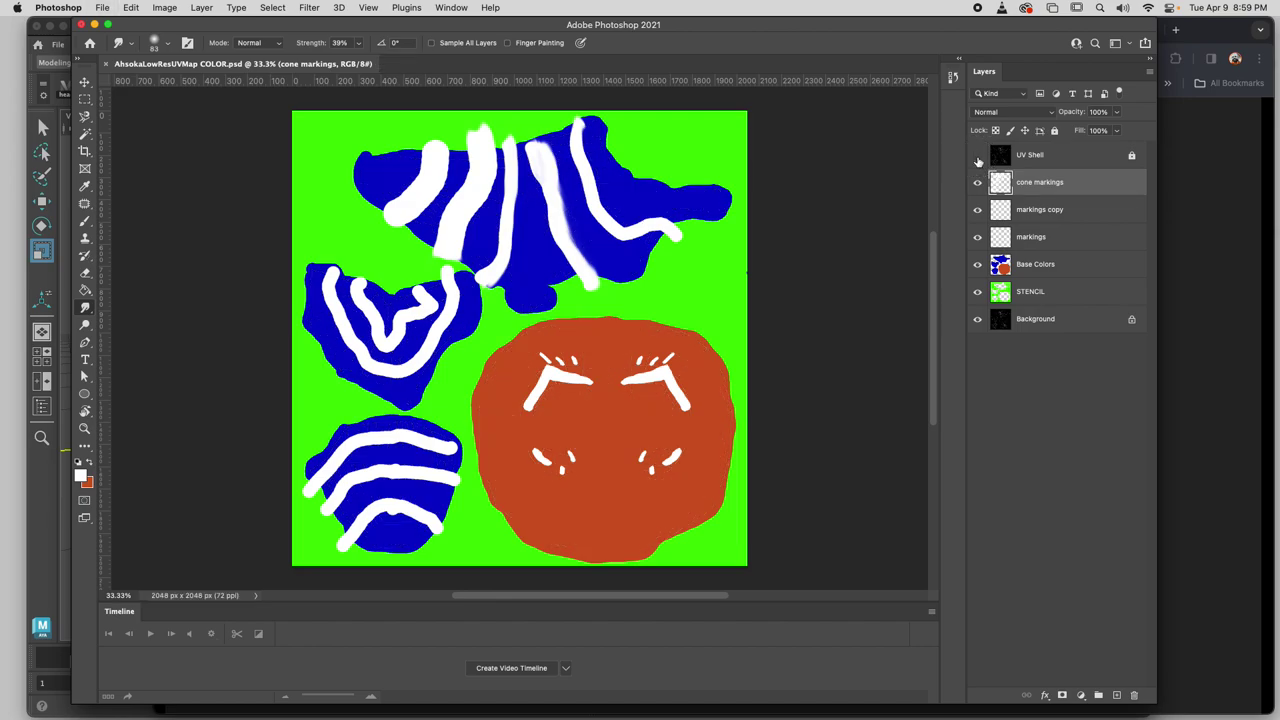
pyautogui.click(62, 536)
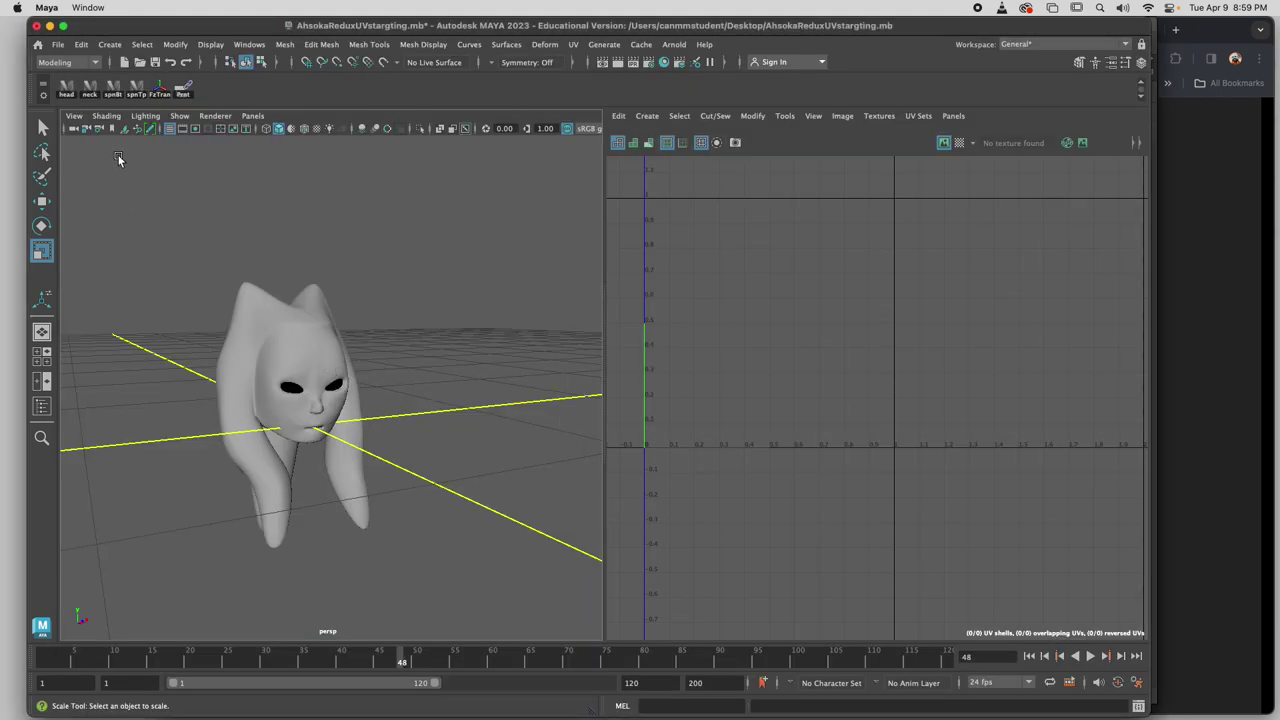
# Assign a new Lambert material to the Ahsoka head model.
pyautogui.click(42, 127)
pyautogui.click(333, 376)
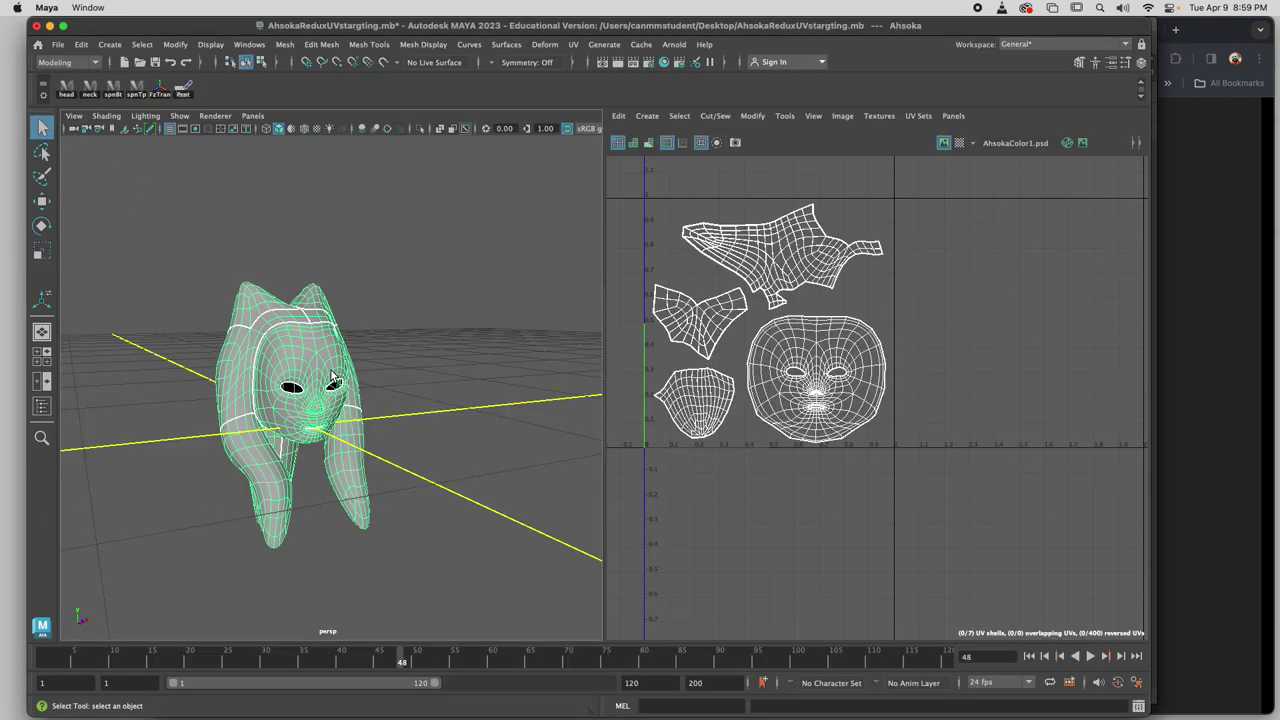
pyautogui.rightClick(305, 322)
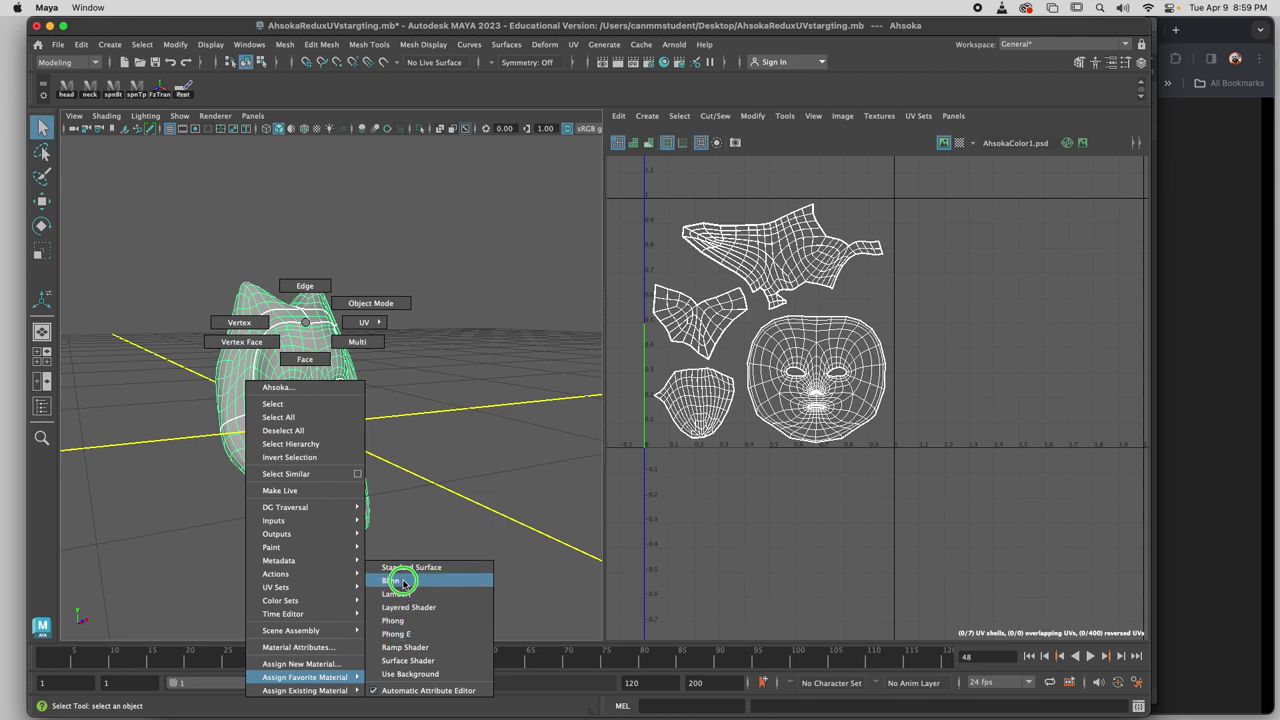
pyautogui.click(400, 594)
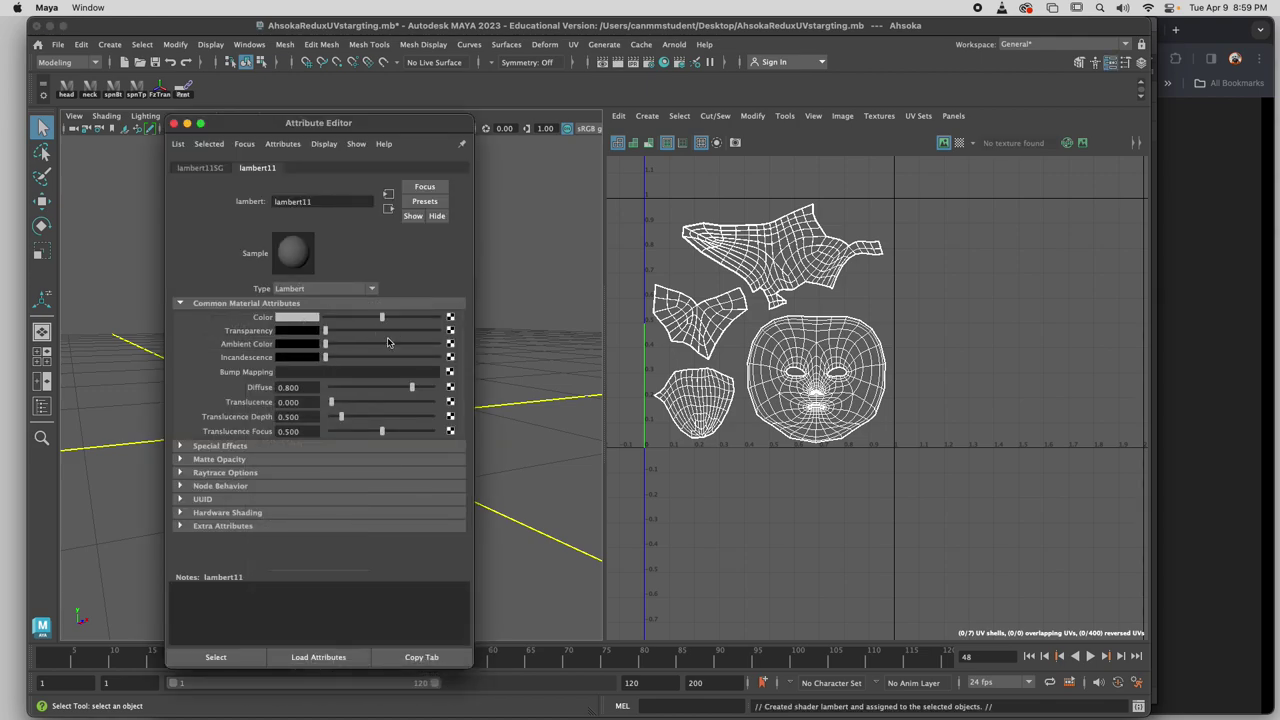
# Map the Lambert's Color to a PSD file texture loading Desktop/AhsokaLowResUVMap COLOR.psd.
pyautogui.click(451, 318)
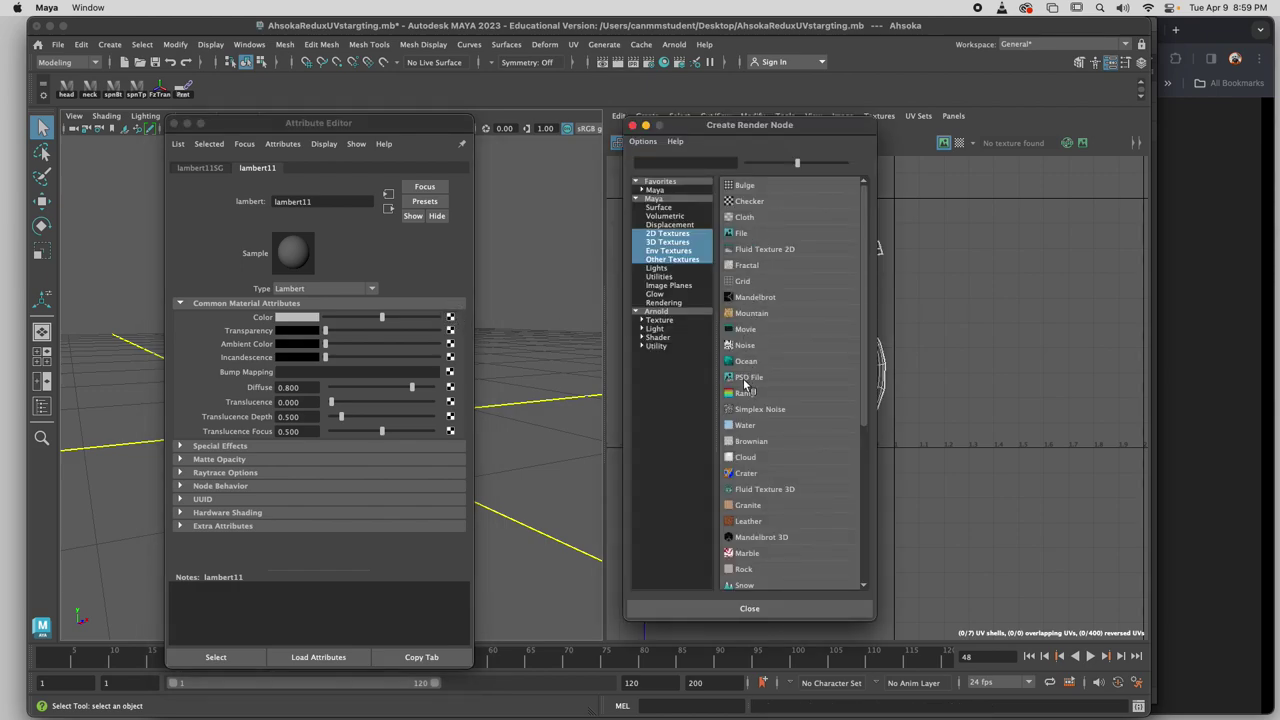
pyautogui.click(748, 377)
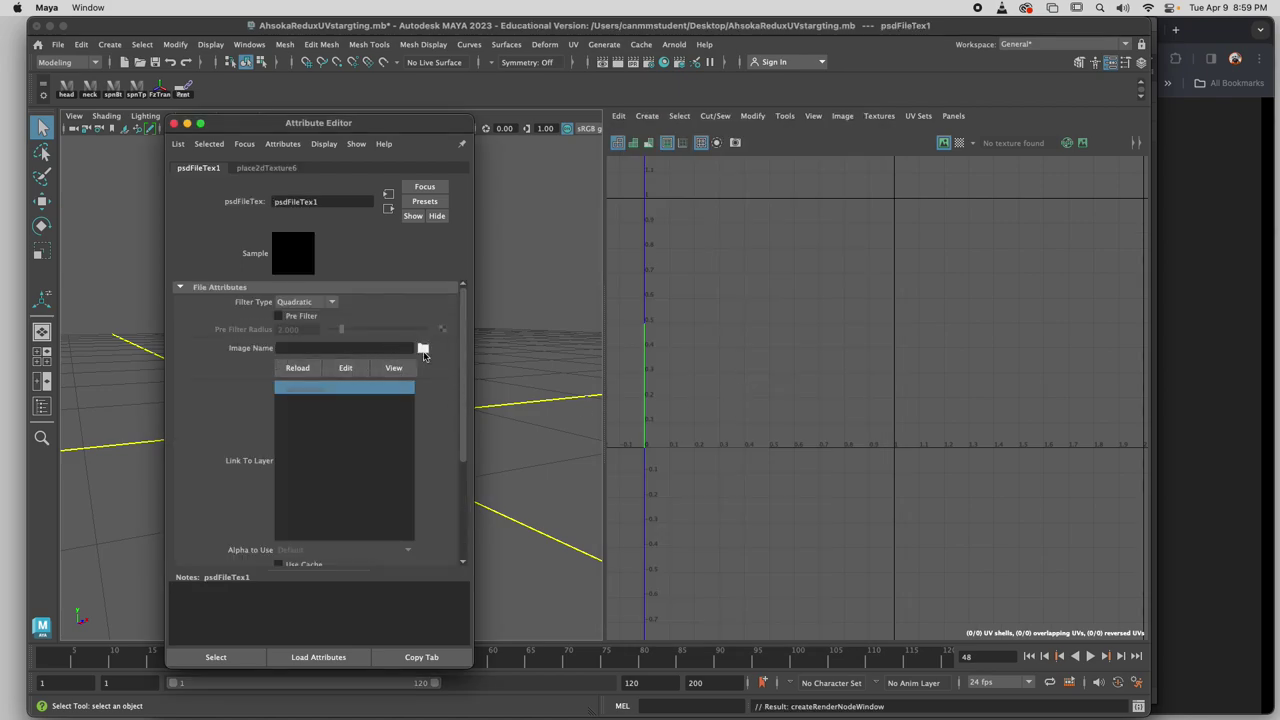
pyautogui.click(423, 349)
pyautogui.scroll(-3, 140, 290)
pyautogui.click(155, 300)
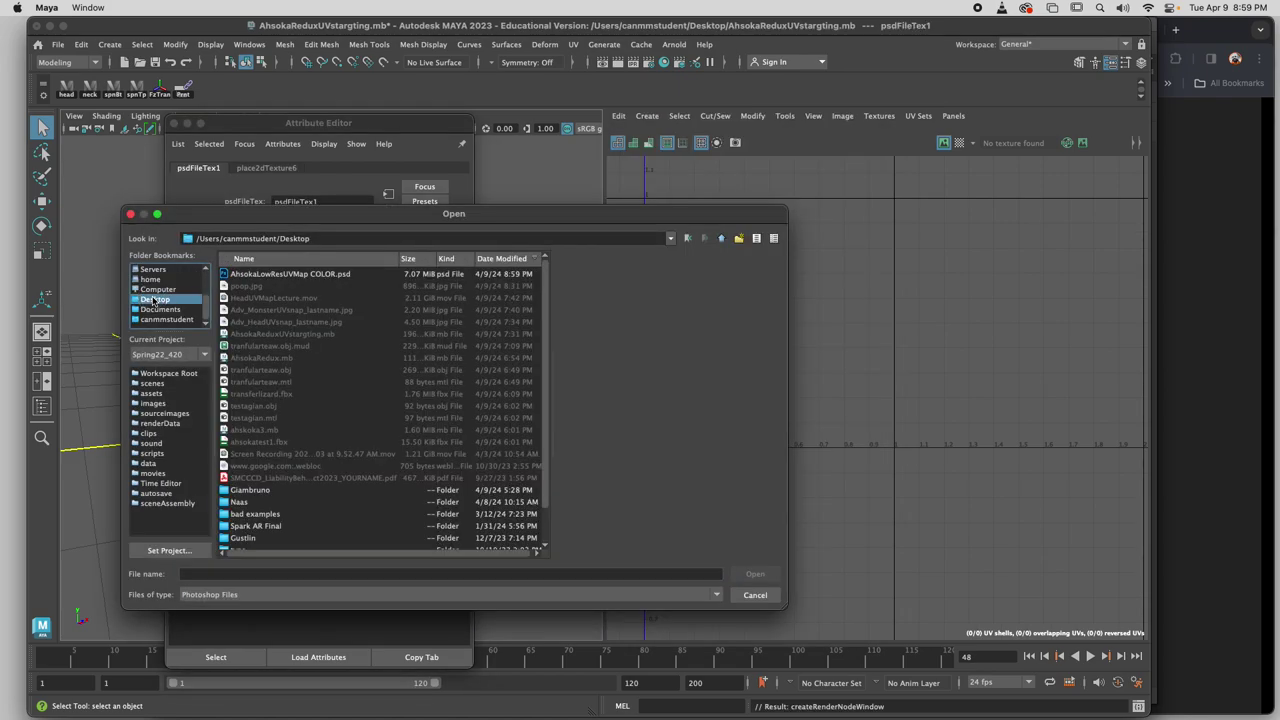
pyautogui.click(265, 274)
pyautogui.click(755, 574)
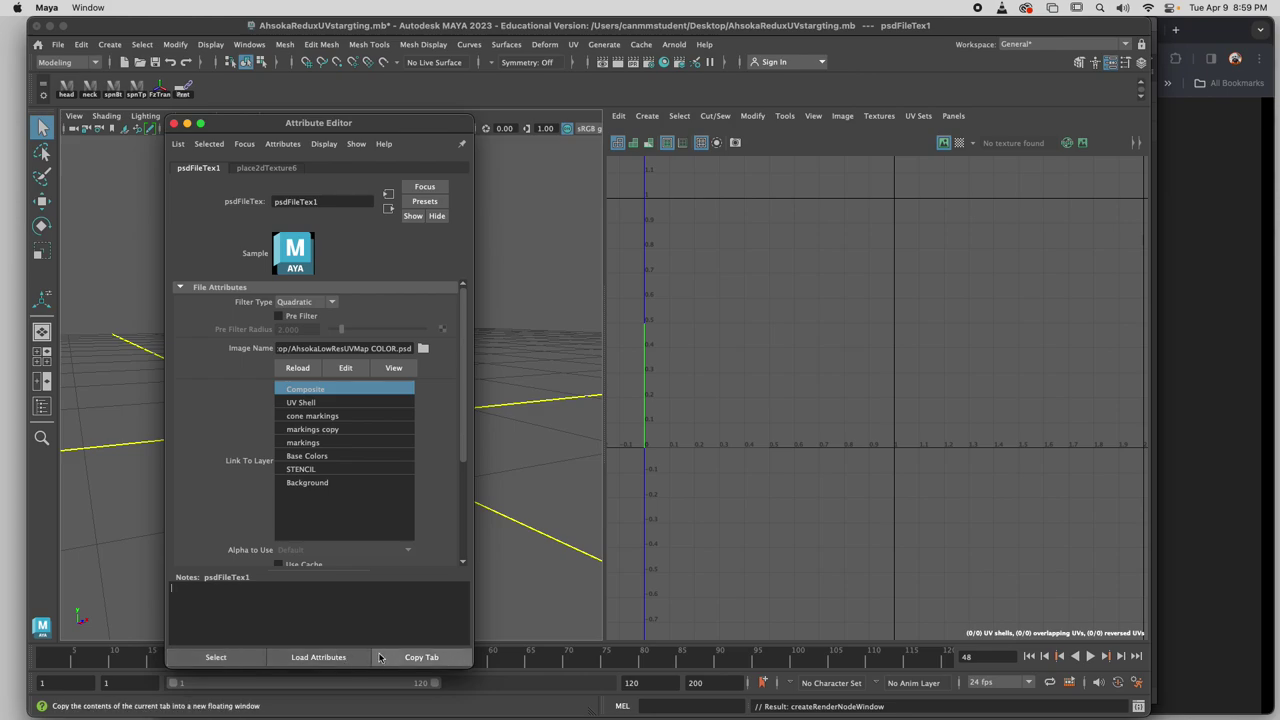
# Close the material settings and view the head with textures displayed (key 6).
pyautogui.click(174, 124)
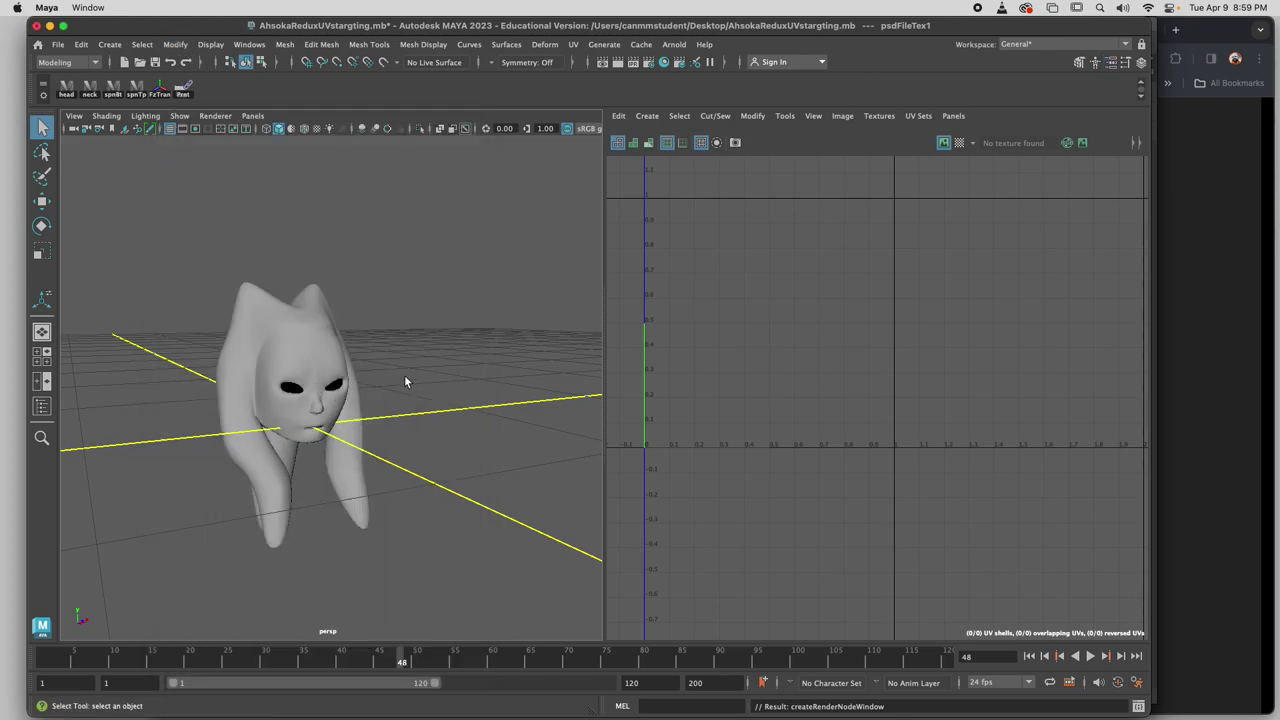
pyautogui.click(327, 366)
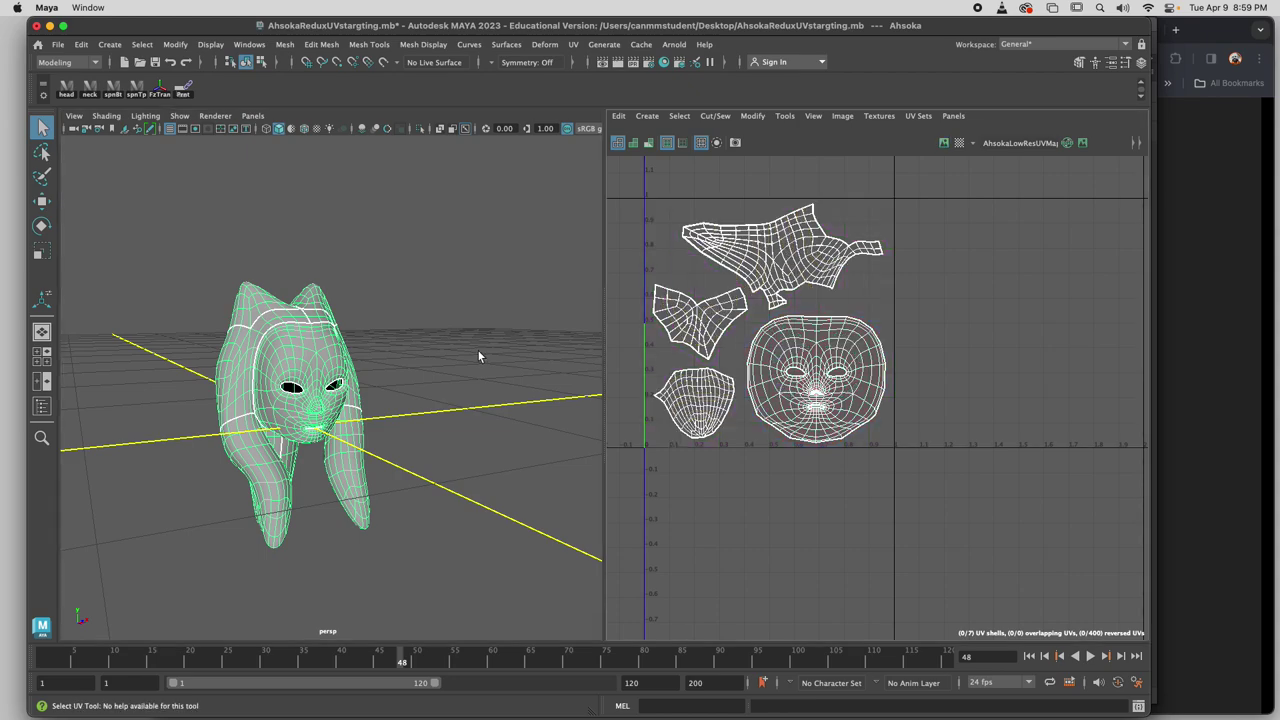
pyautogui.click(396, 361)
pyautogui.click(322, 367)
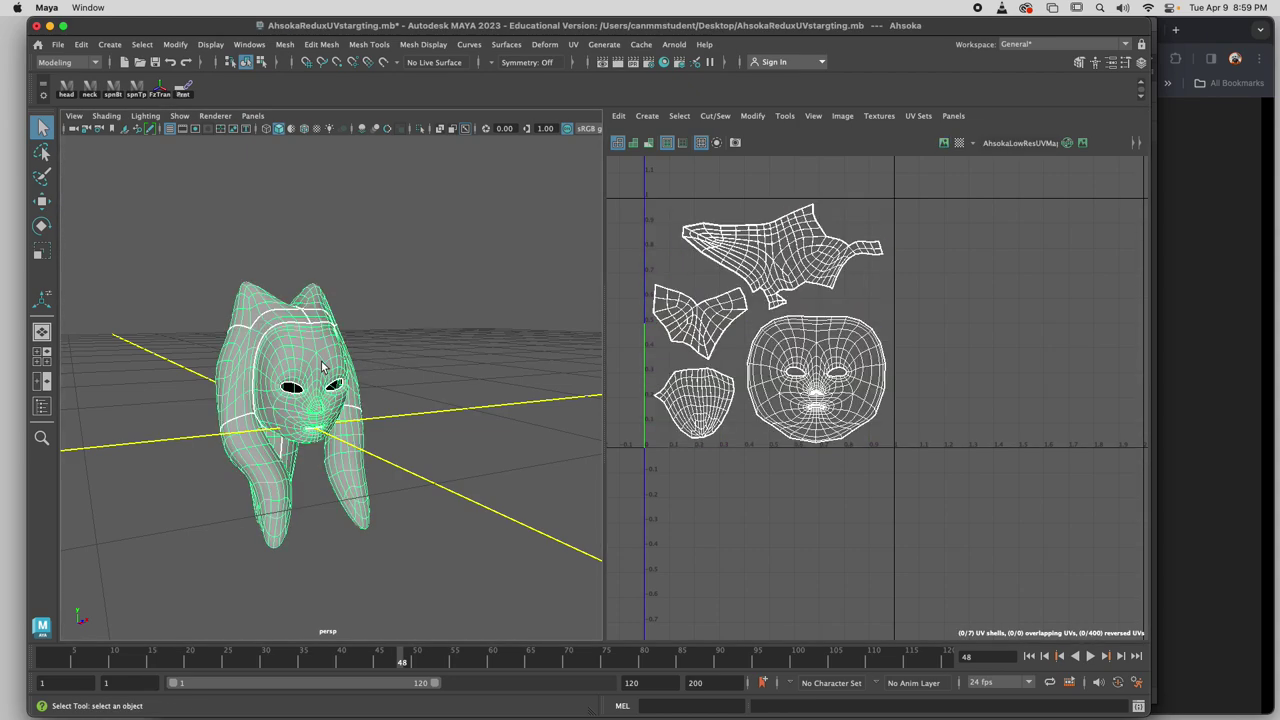
pyautogui.press('6')
pyautogui.click(409, 339)
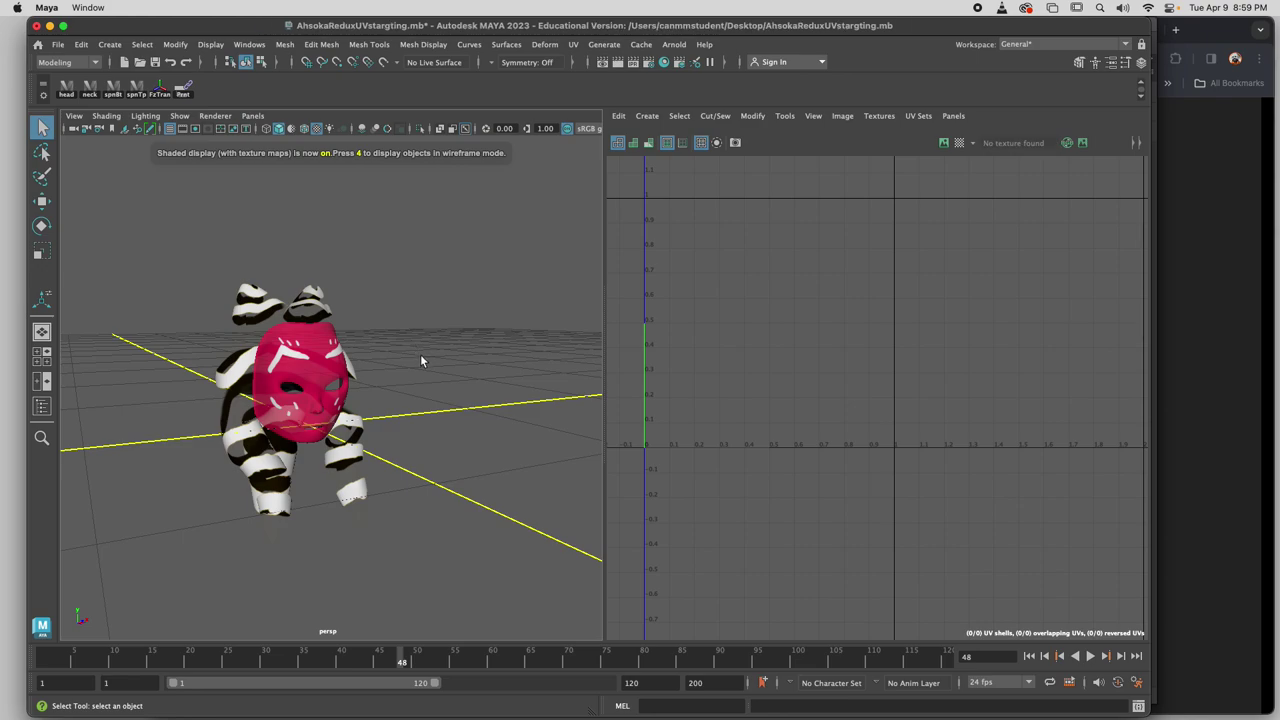
pyautogui.moveTo(420, 354); pyautogui.dragTo(361, 358)
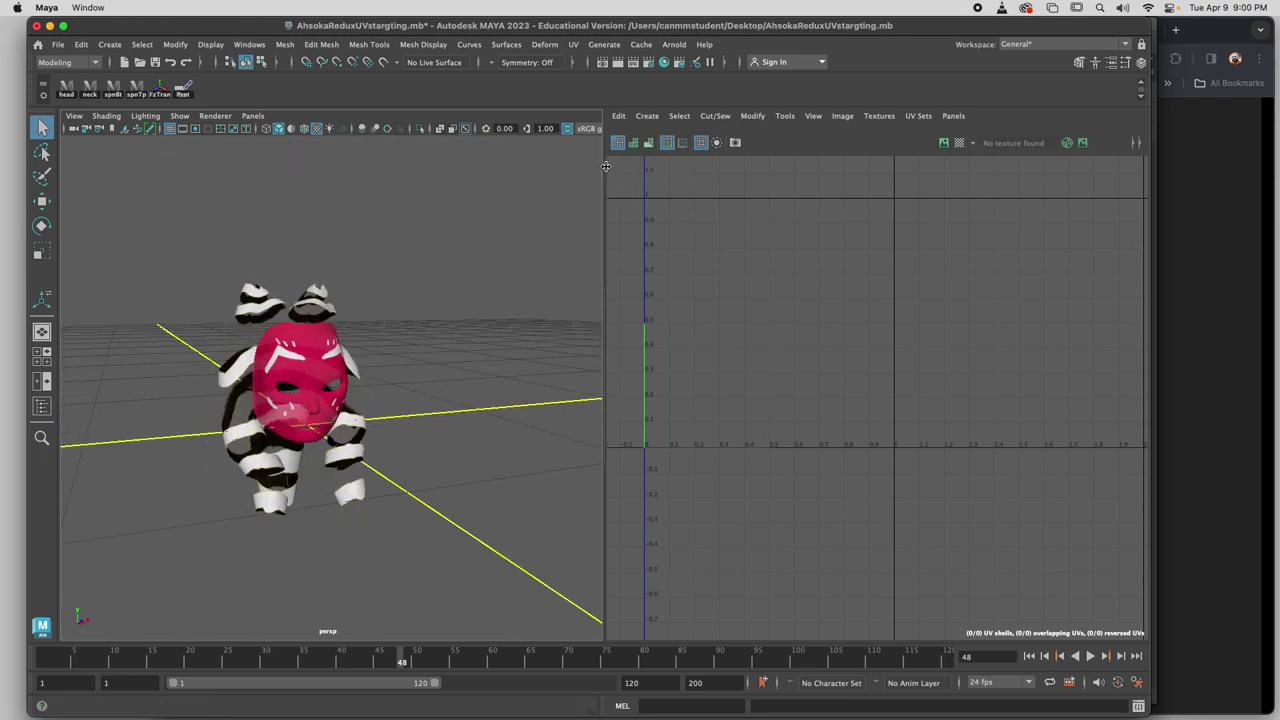
# Select the head to show its UV shells, shaded with texture border edges in the UV editor.
pyautogui.click(303, 382)
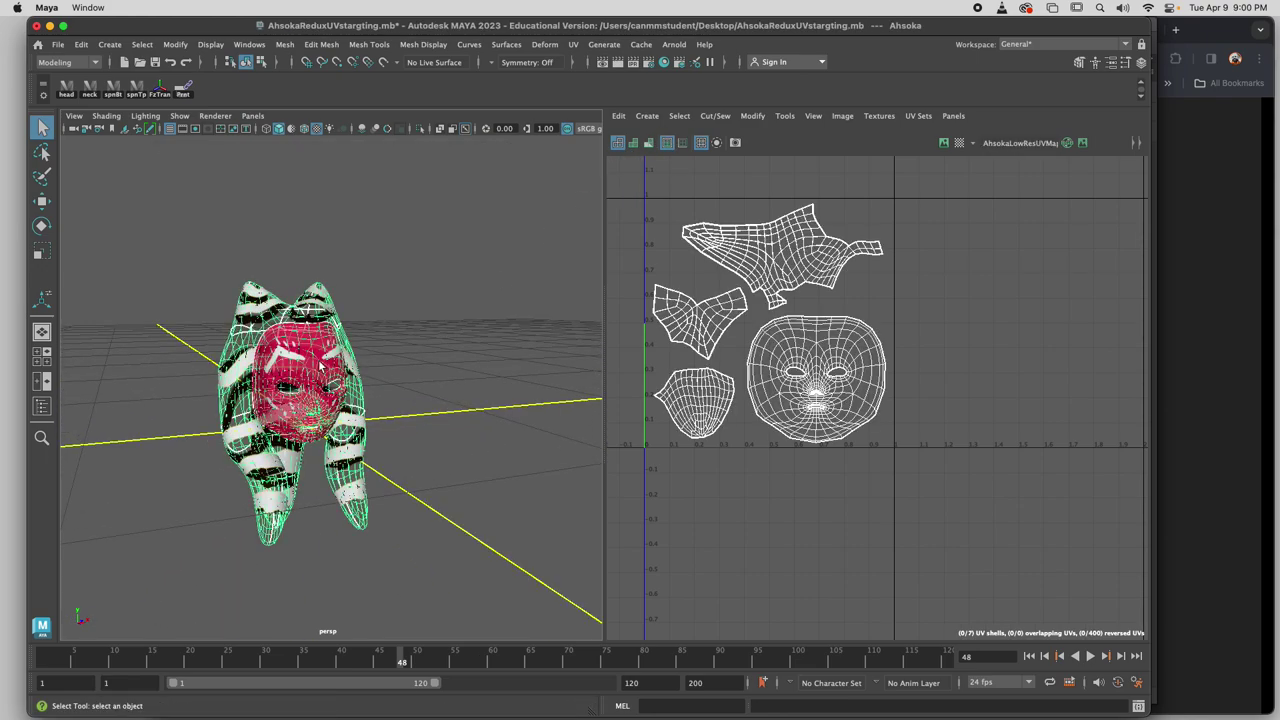
pyautogui.click(633, 143)
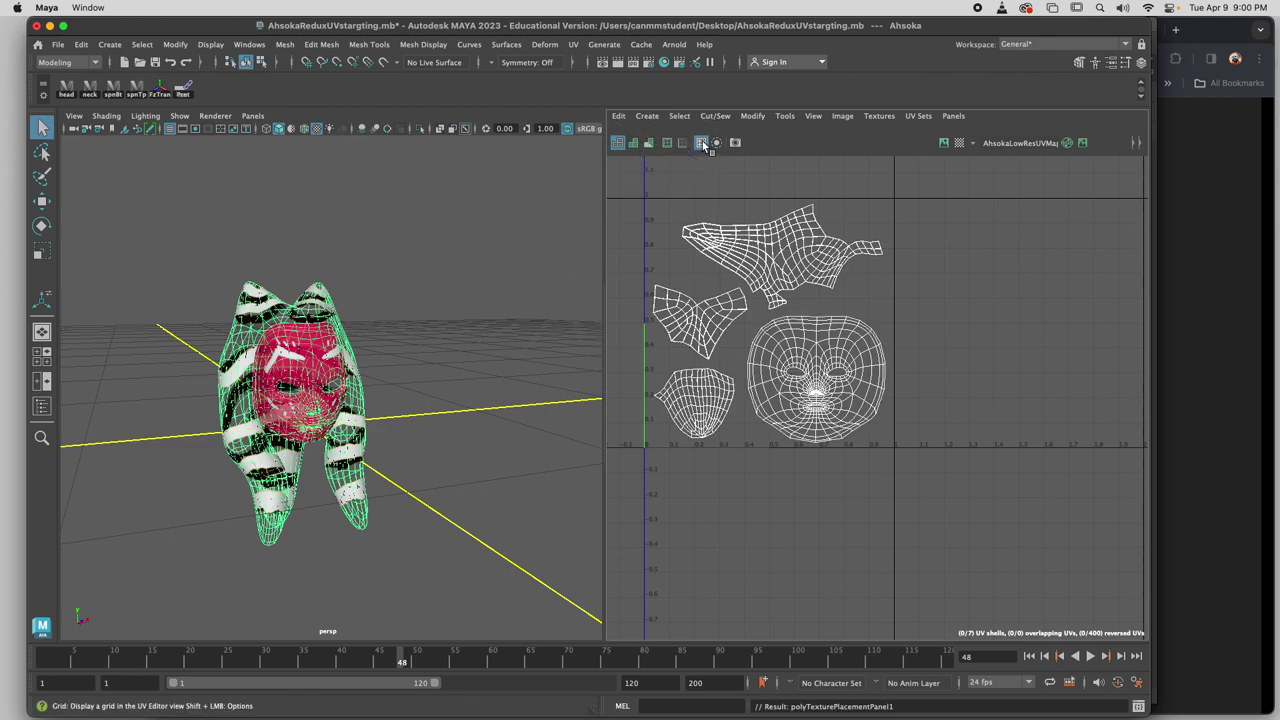
pyautogui.click(620, 144)
pyautogui.click(701, 142)
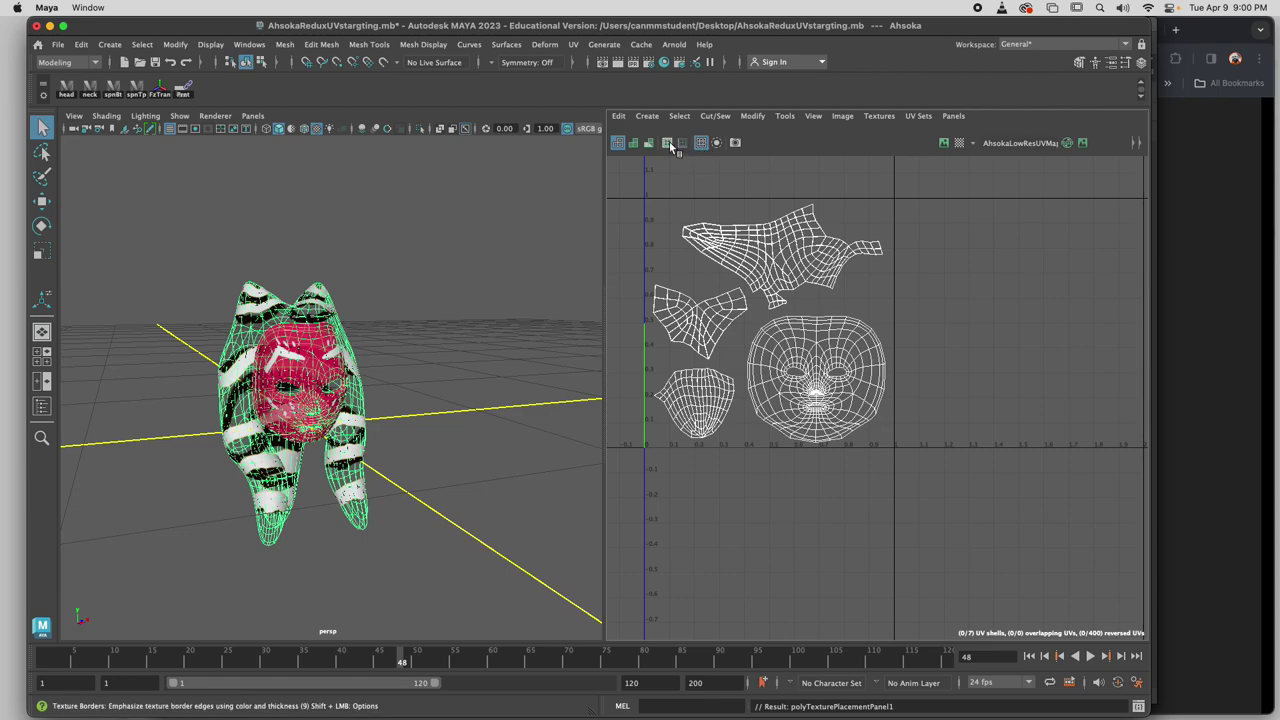
pyautogui.click(670, 143)
pyautogui.click(492, 303)
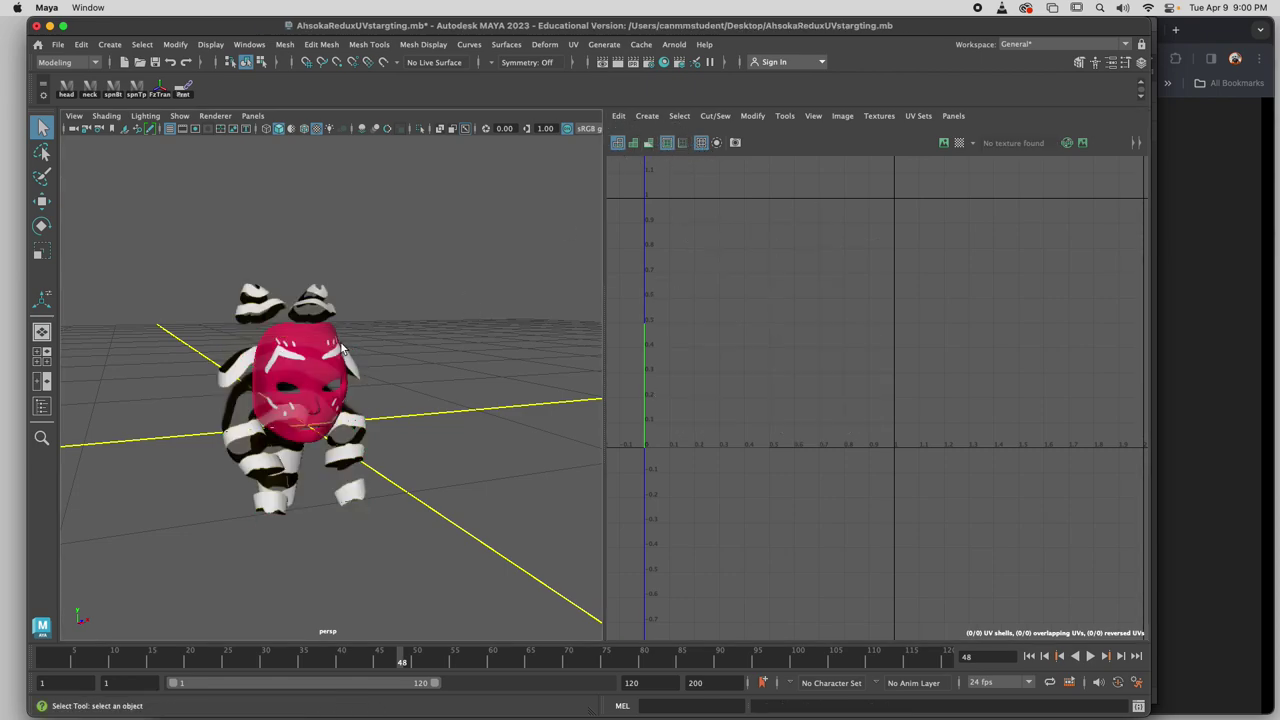
pyautogui.moveTo(492, 303); pyautogui.dragTo(375, 340)
pyautogui.click(348, 358)
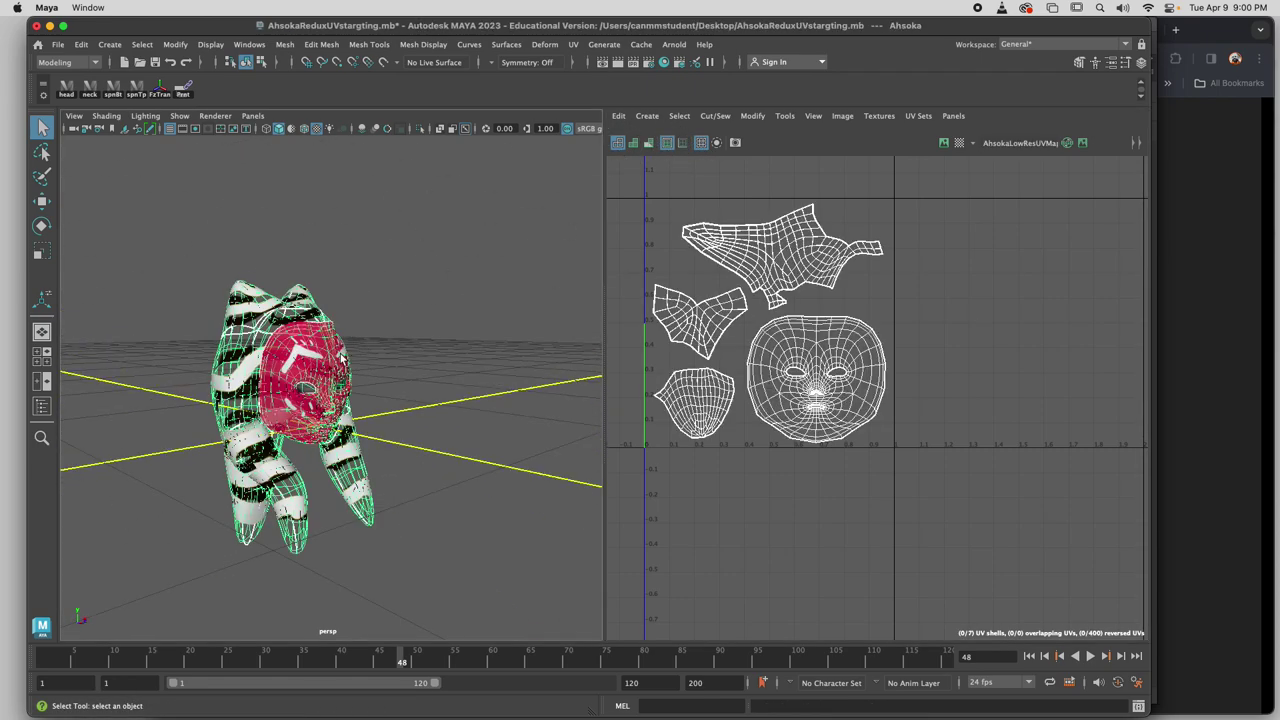
# Assign a fresh plain Lambert material to the head mesh.
pyautogui.rightClick(305, 323)
pyautogui.moveTo(343, 676)
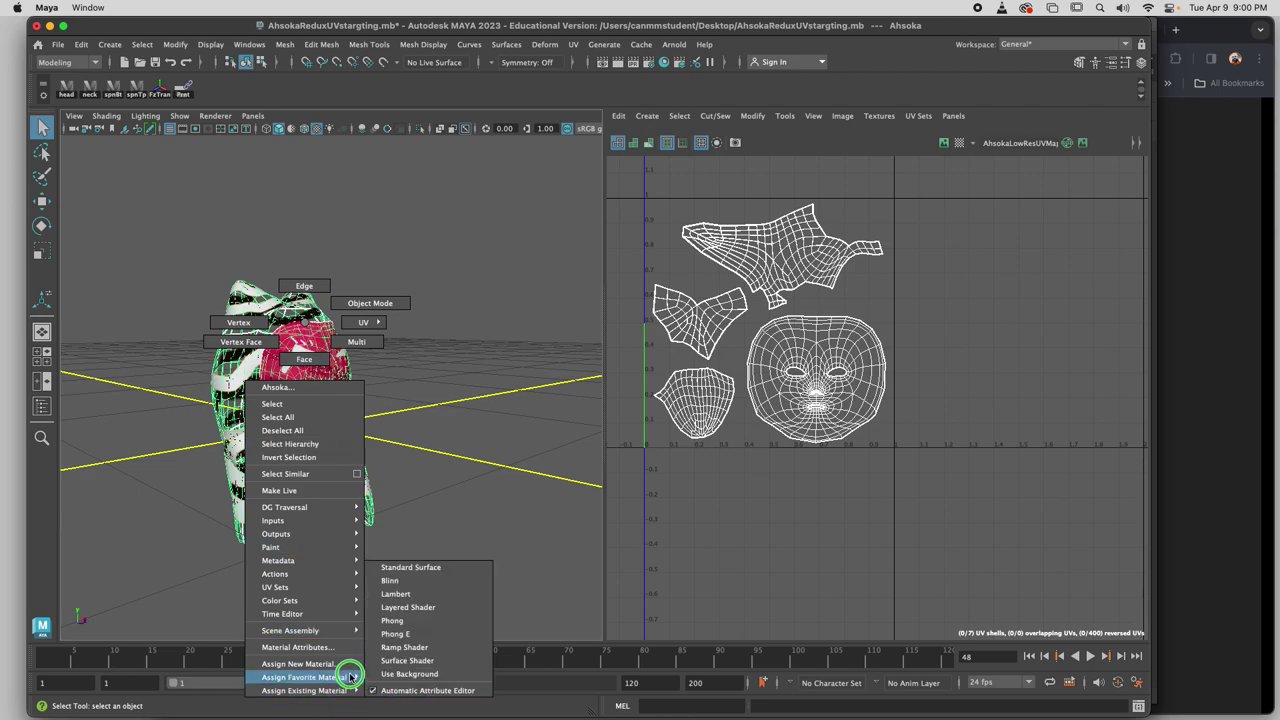
pyautogui.click(410, 598)
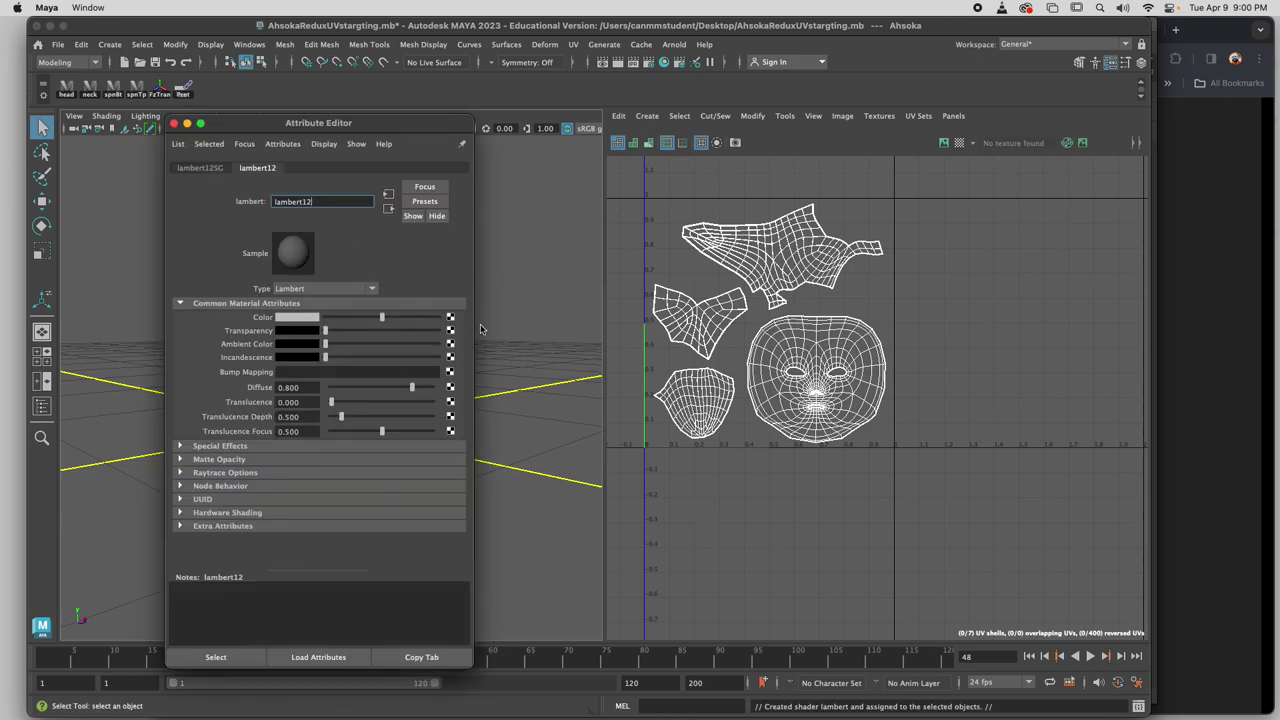
pyautogui.click(449, 317)
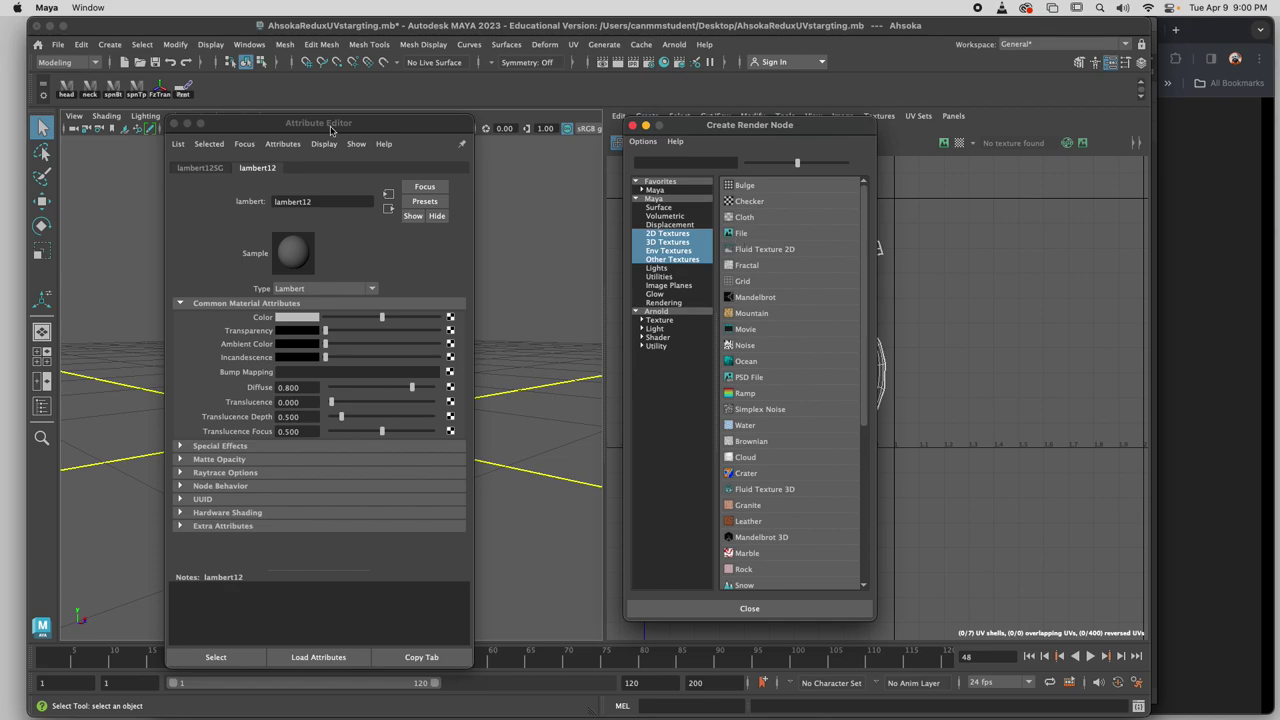
pyautogui.click(174, 123)
pyautogui.click(179, 116)
# Load the Default Settings preset for Viewport 2.0 renderer options, then reselect the head.
pyautogui.click(215, 116)
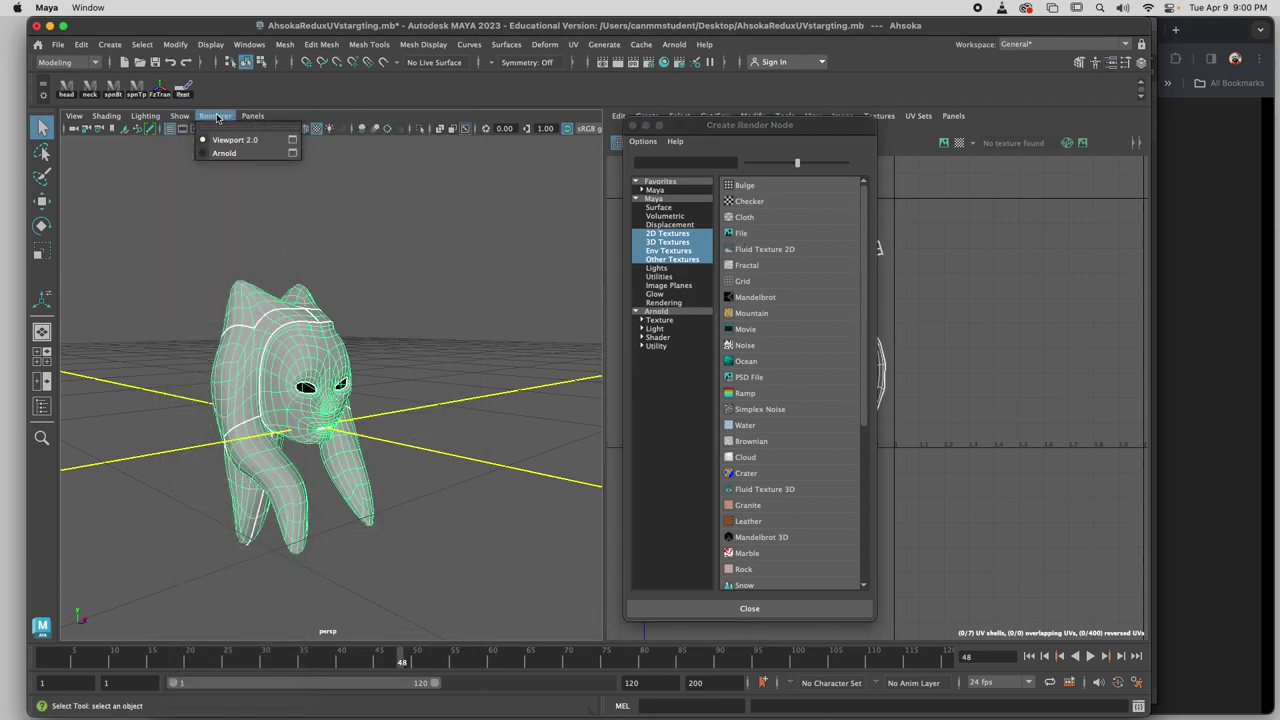
pyautogui.click(291, 140)
pyautogui.click(445, 276)
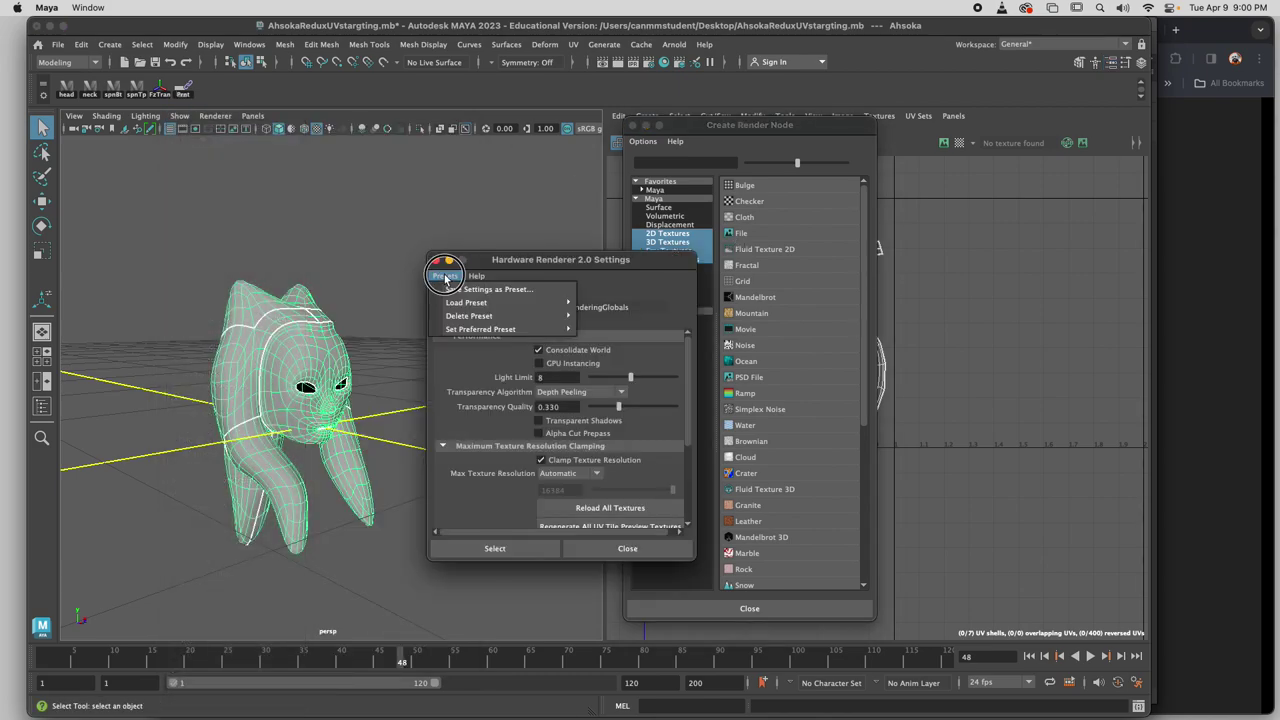
pyautogui.moveTo(462, 331)
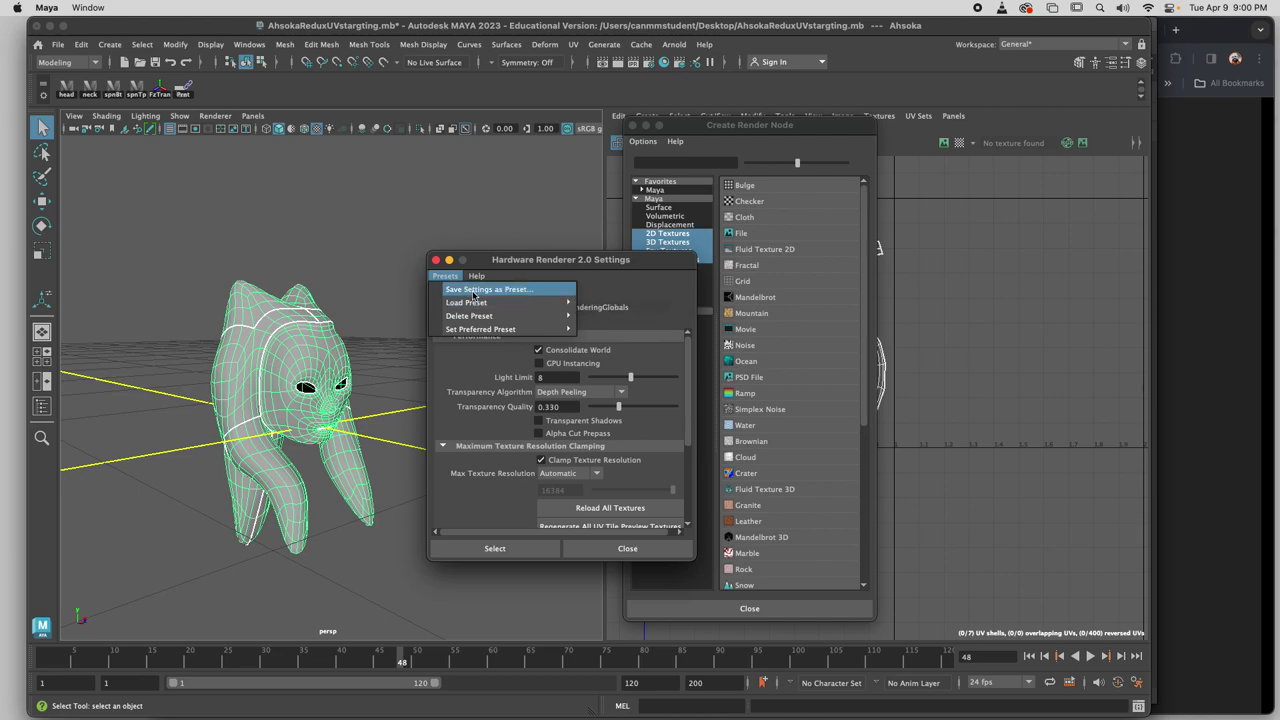
pyautogui.click(620, 302)
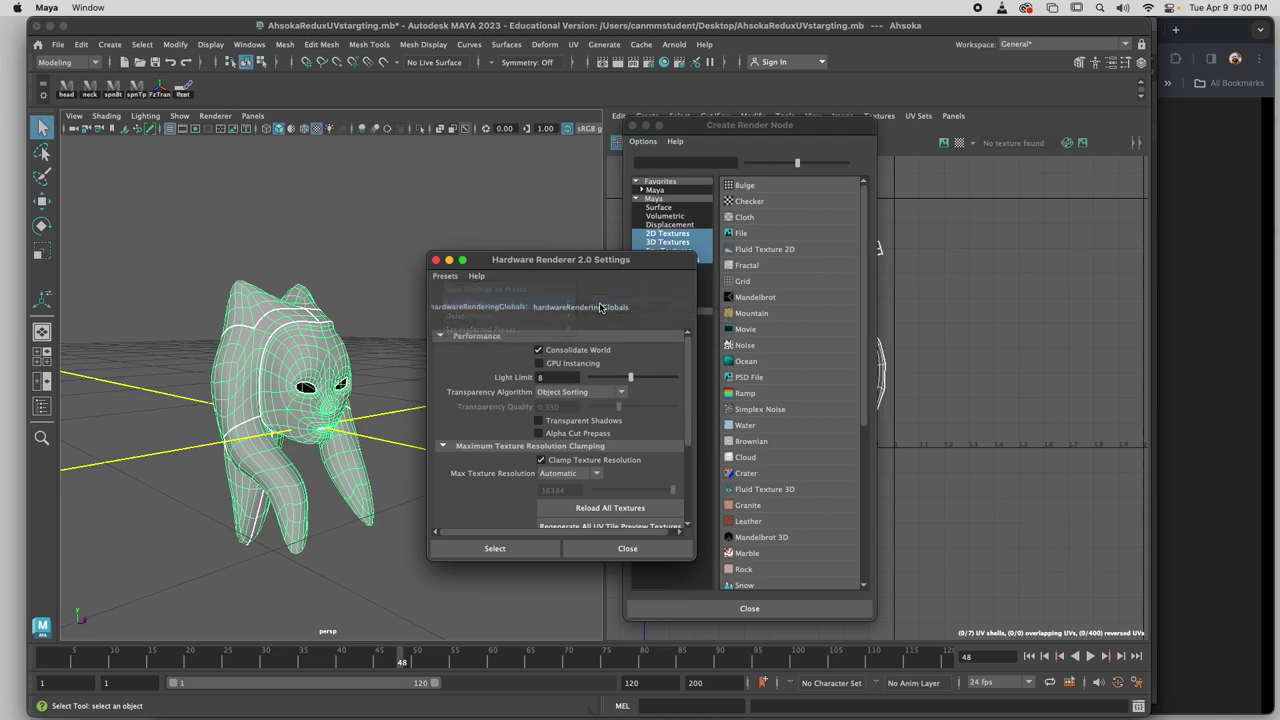
pyautogui.click(498, 549)
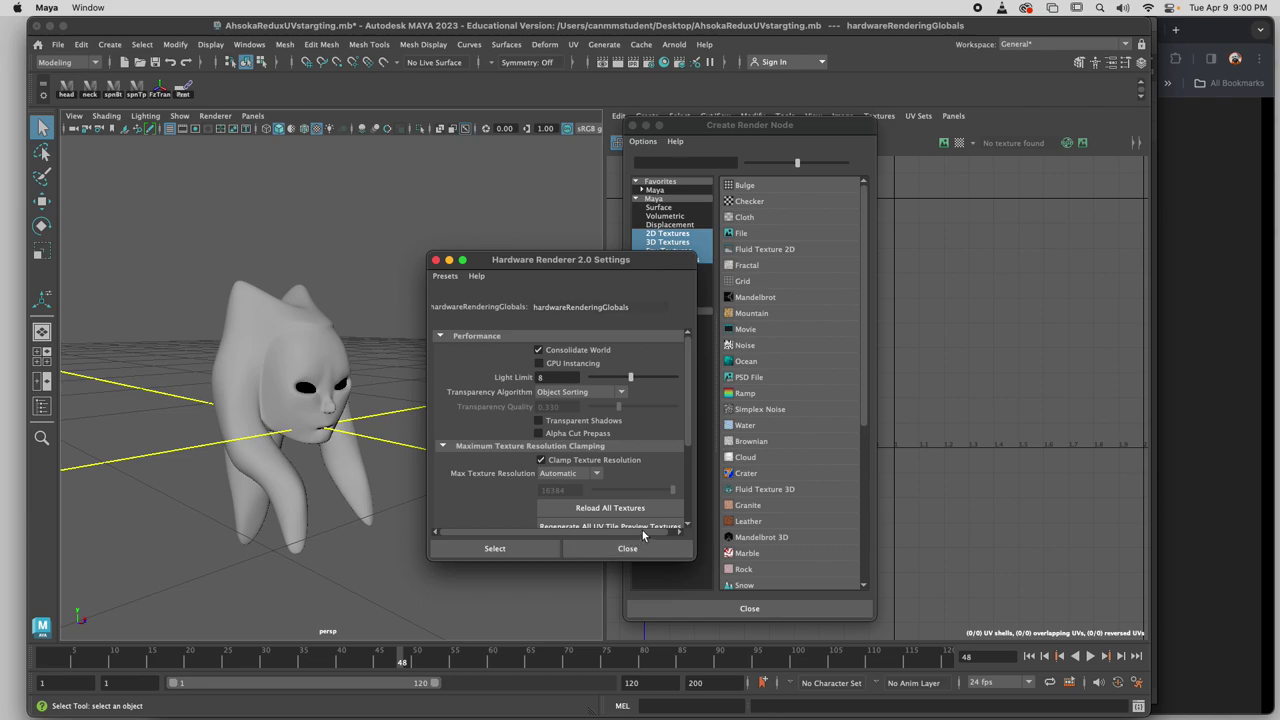
pyautogui.click(627, 548)
pyautogui.click(745, 235)
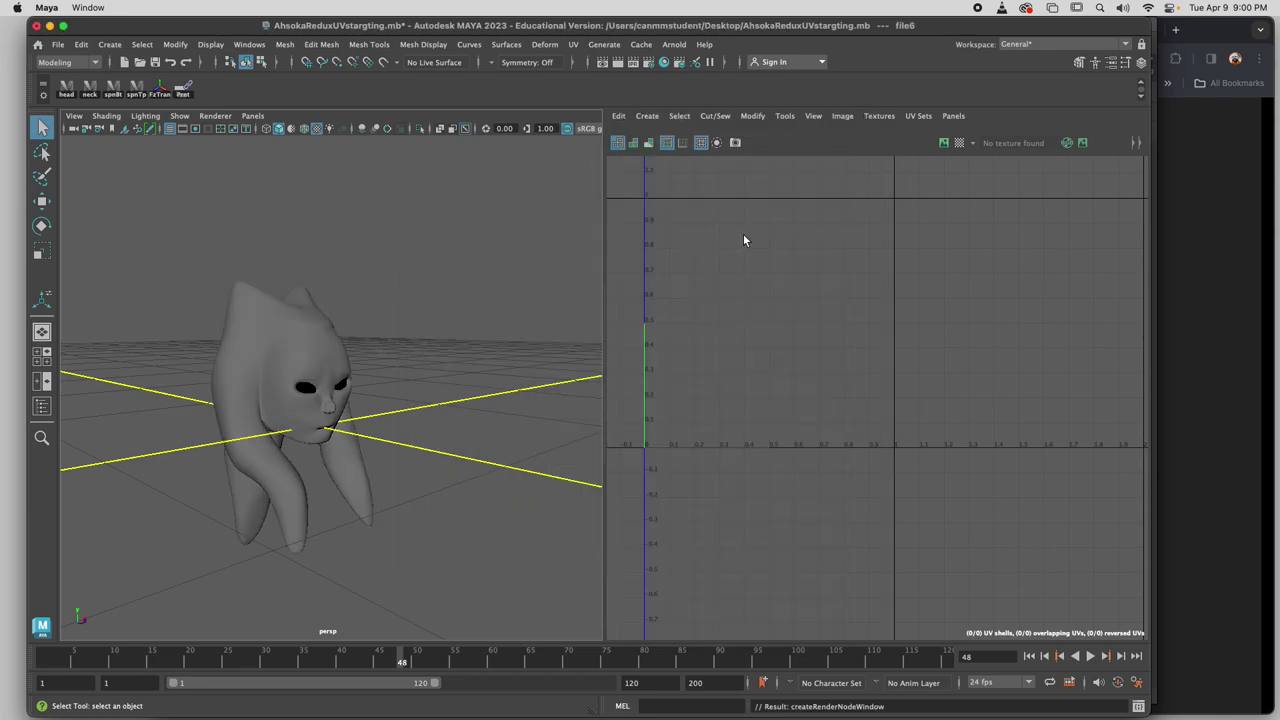
pyautogui.click(284, 359)
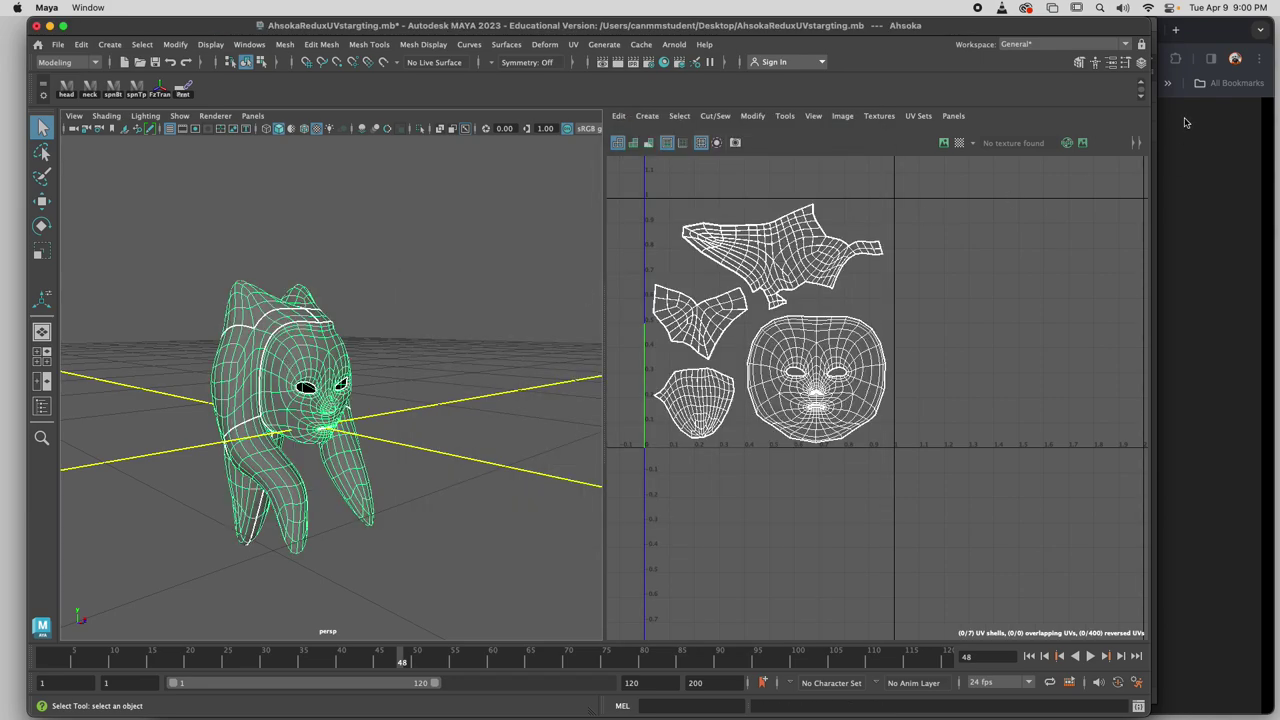
# Delete the head's construction history via Edit > Delete by Type > History.
pyautogui.click(1111, 62)
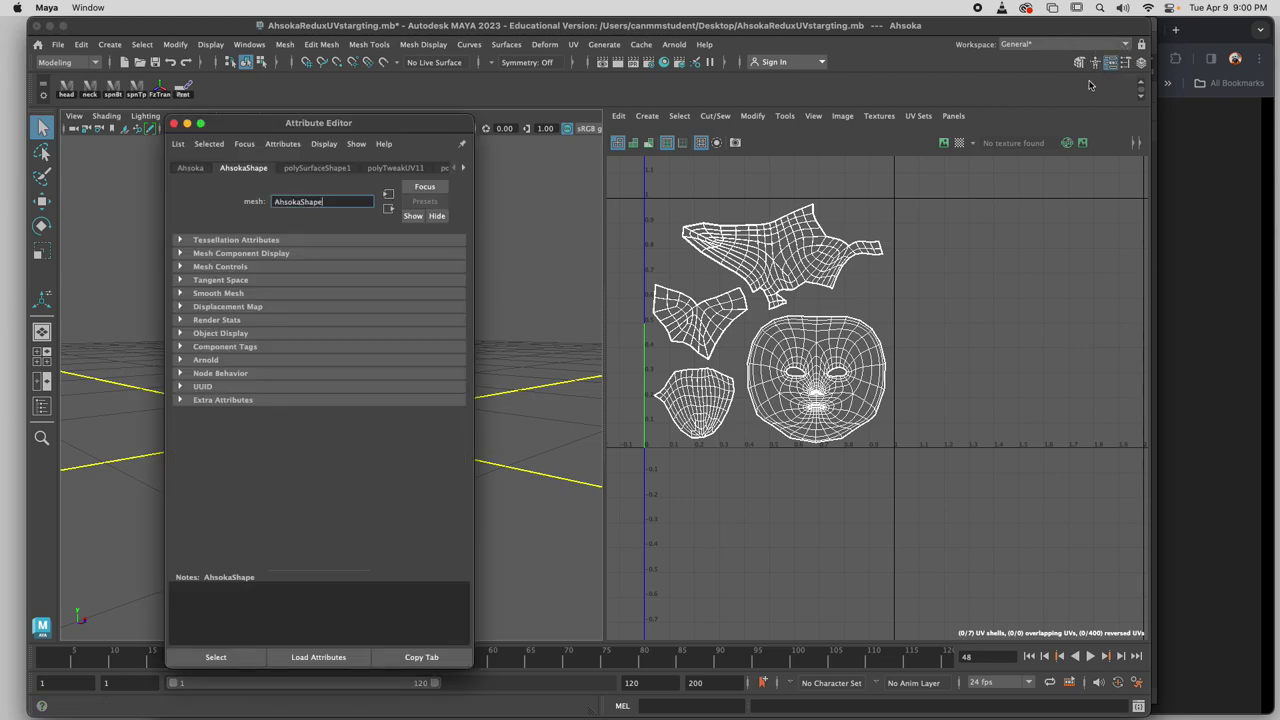
pyautogui.click(463, 168)
pyautogui.click(463, 168)
pyautogui.click(463, 168)
pyautogui.click(463, 168)
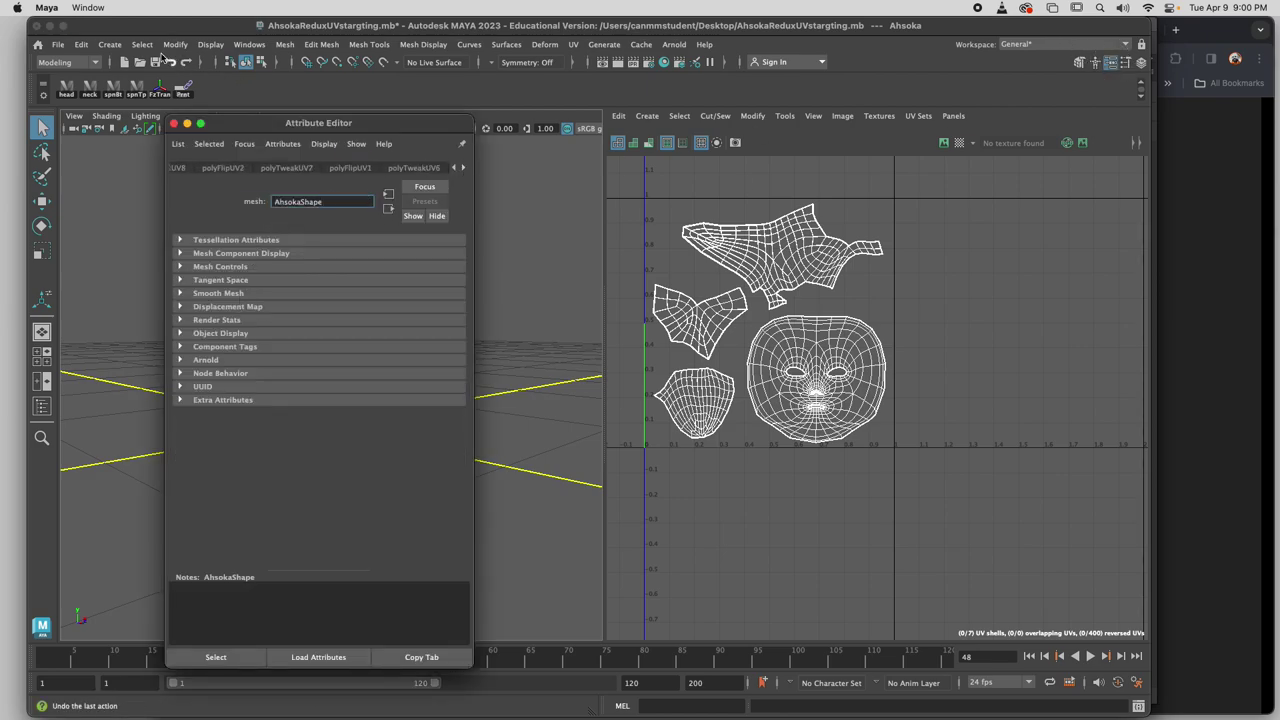
pyautogui.click(81, 44)
pyautogui.moveTo(120, 204)
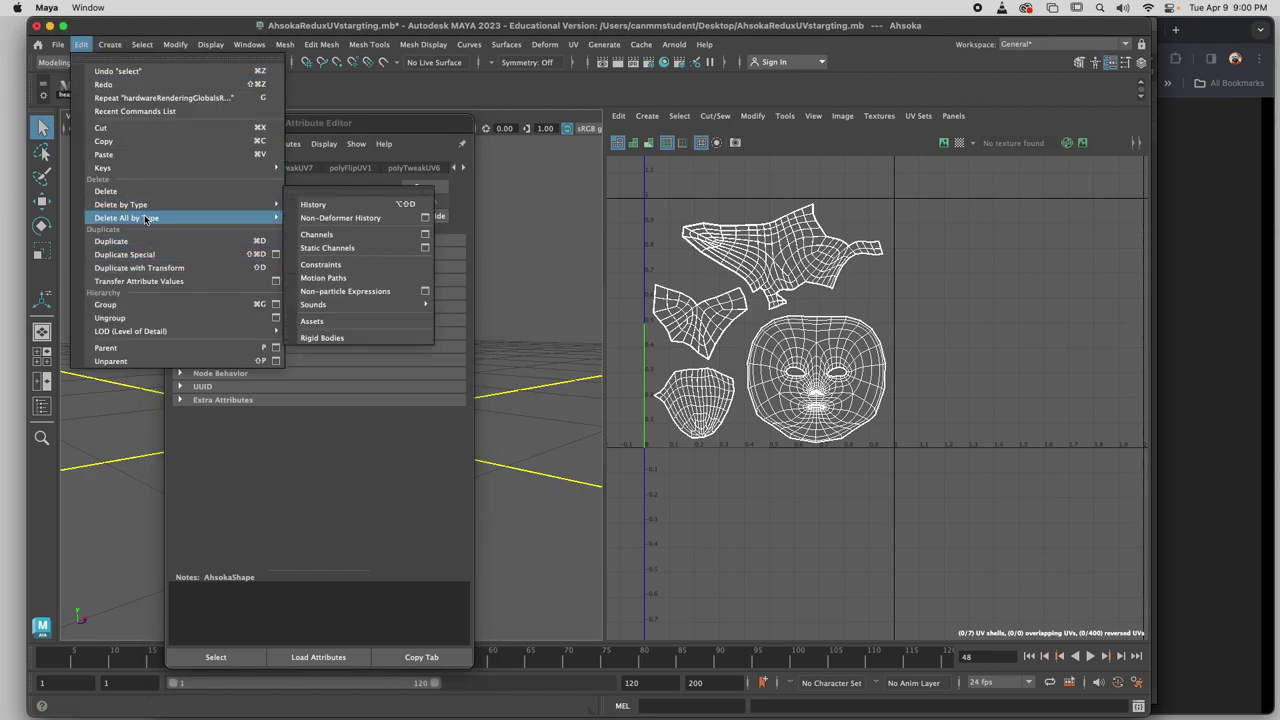
pyautogui.click(330, 210)
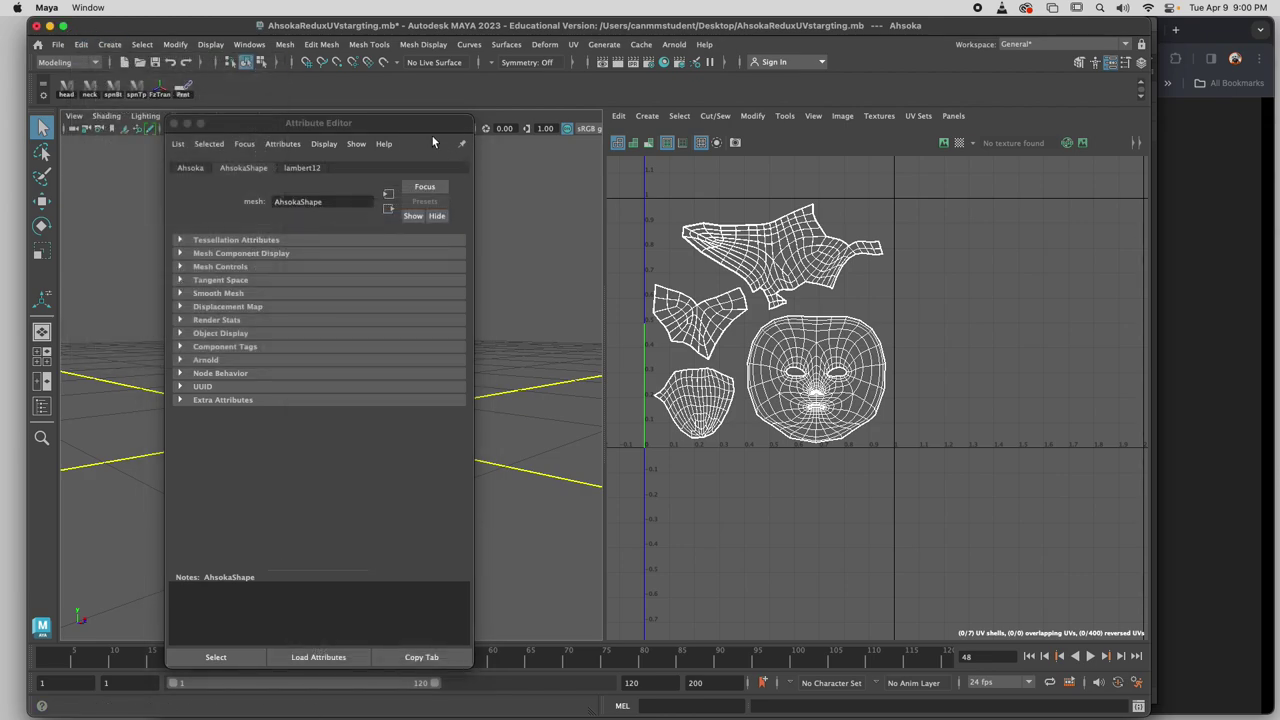
# Map lambert12's Color to a File texture loading AhsokaLowResUVMap COLOR.psd.
pyautogui.moveTo(416, 123); pyautogui.dragTo(755, 96)
pyautogui.click(641, 140)
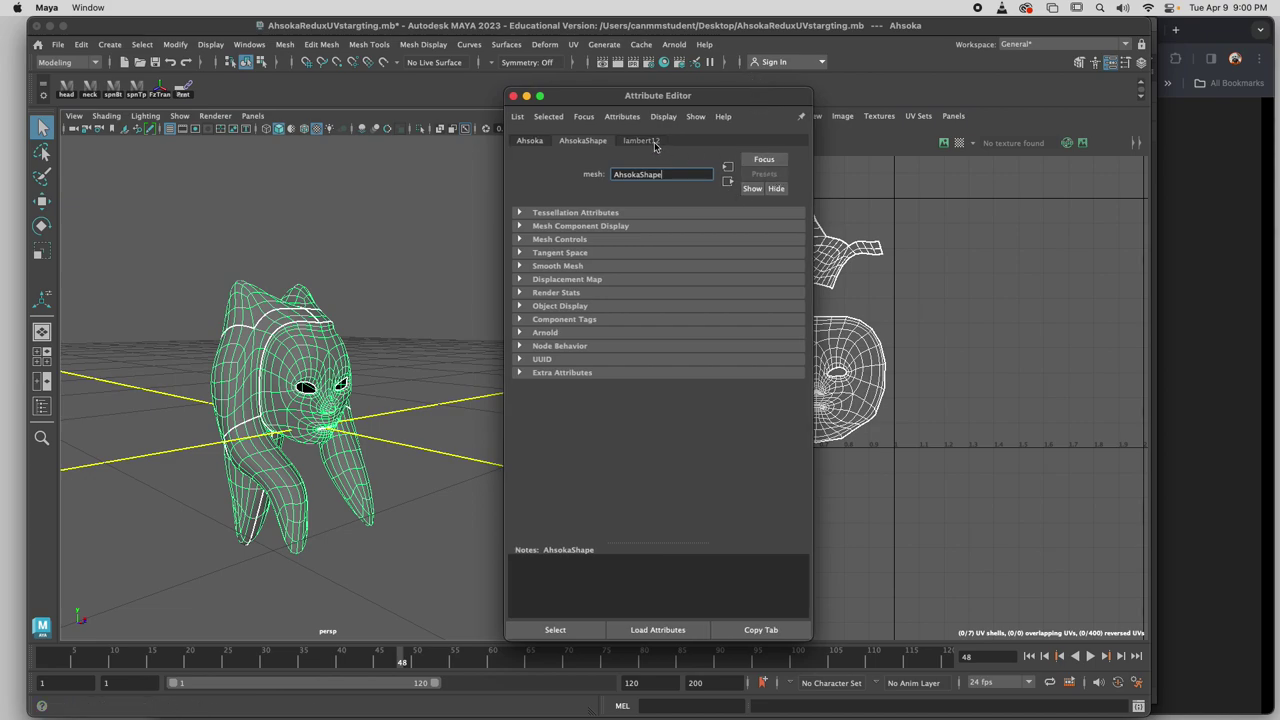
pyautogui.click(754, 274)
pyautogui.click(790, 293)
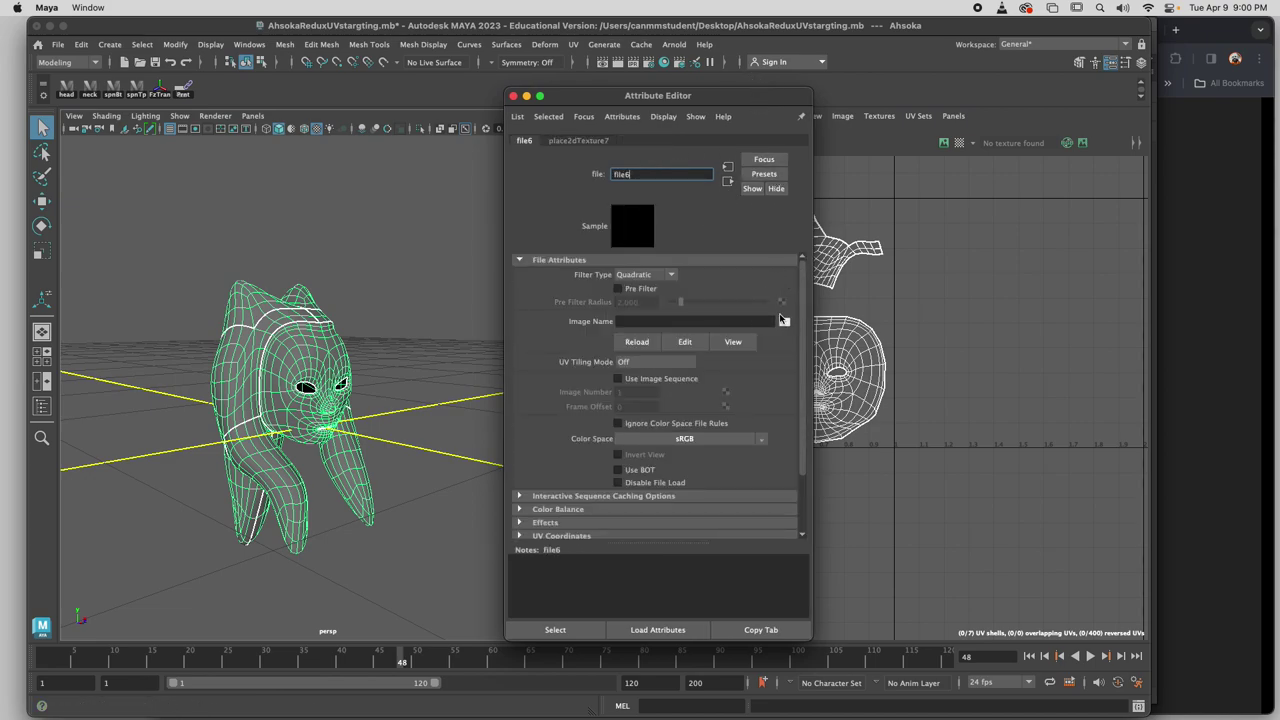
pyautogui.click(789, 318)
pyautogui.click(218, 274)
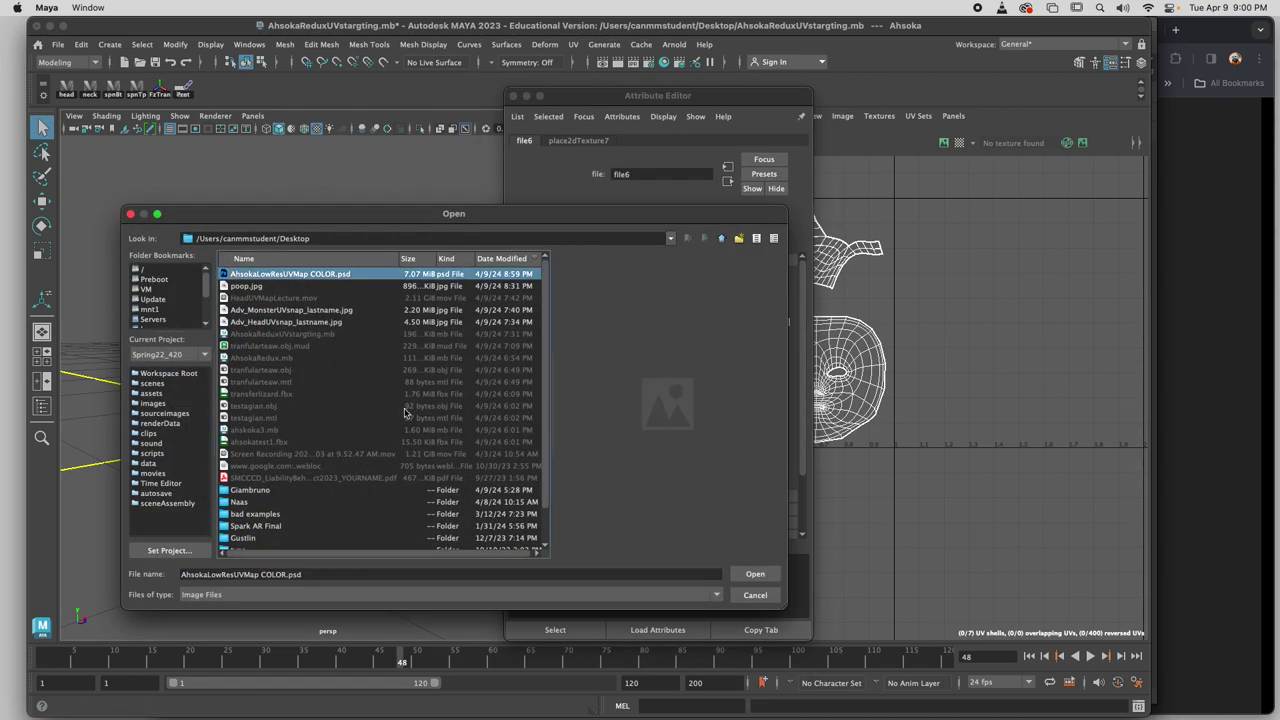
pyautogui.click(752, 573)
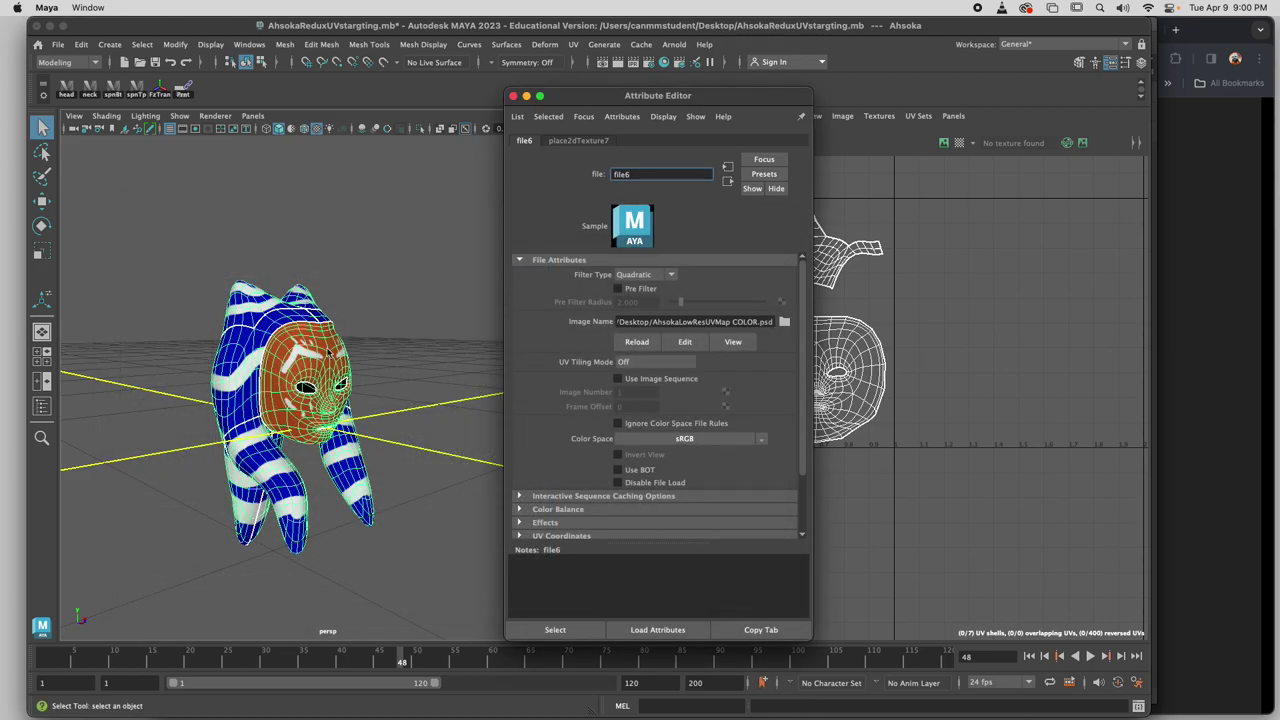
# Close the Attribute Editor and orbit around the textured head to check the face and montrals.
pyautogui.click(513, 96)
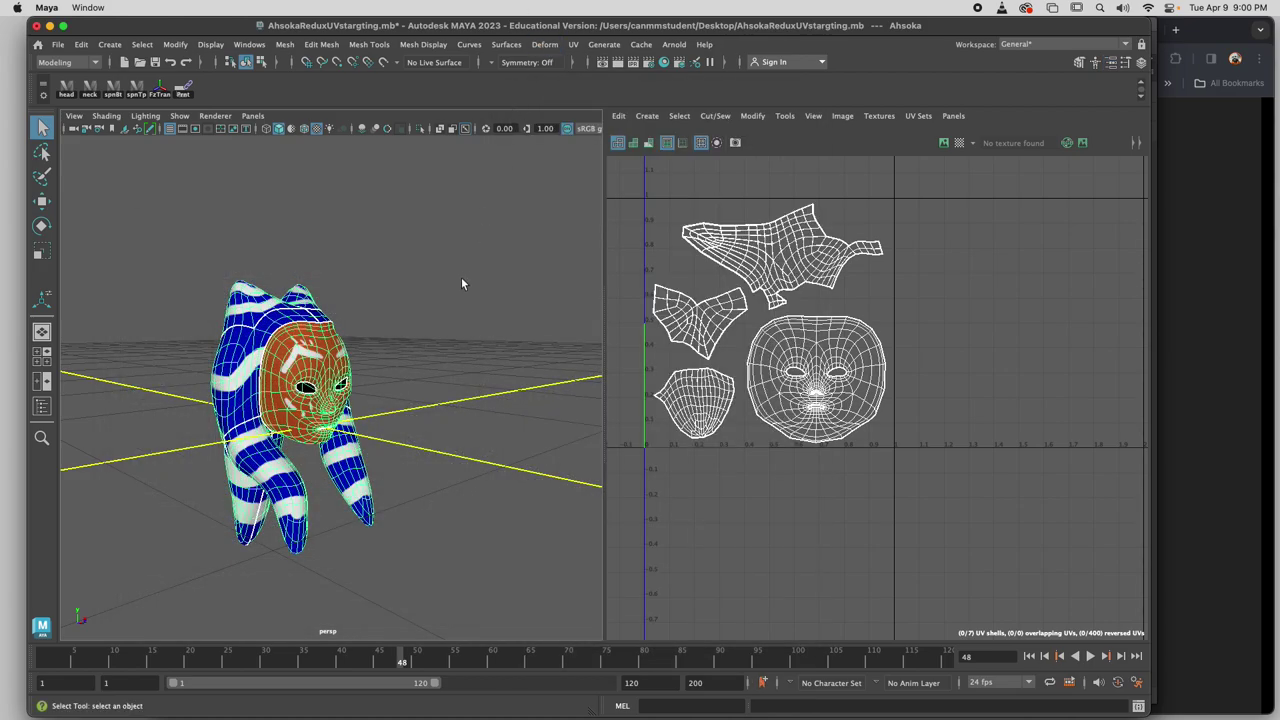
pyautogui.moveTo(473, 287); pyautogui.dragTo(434, 300)
pyautogui.click(391, 471)
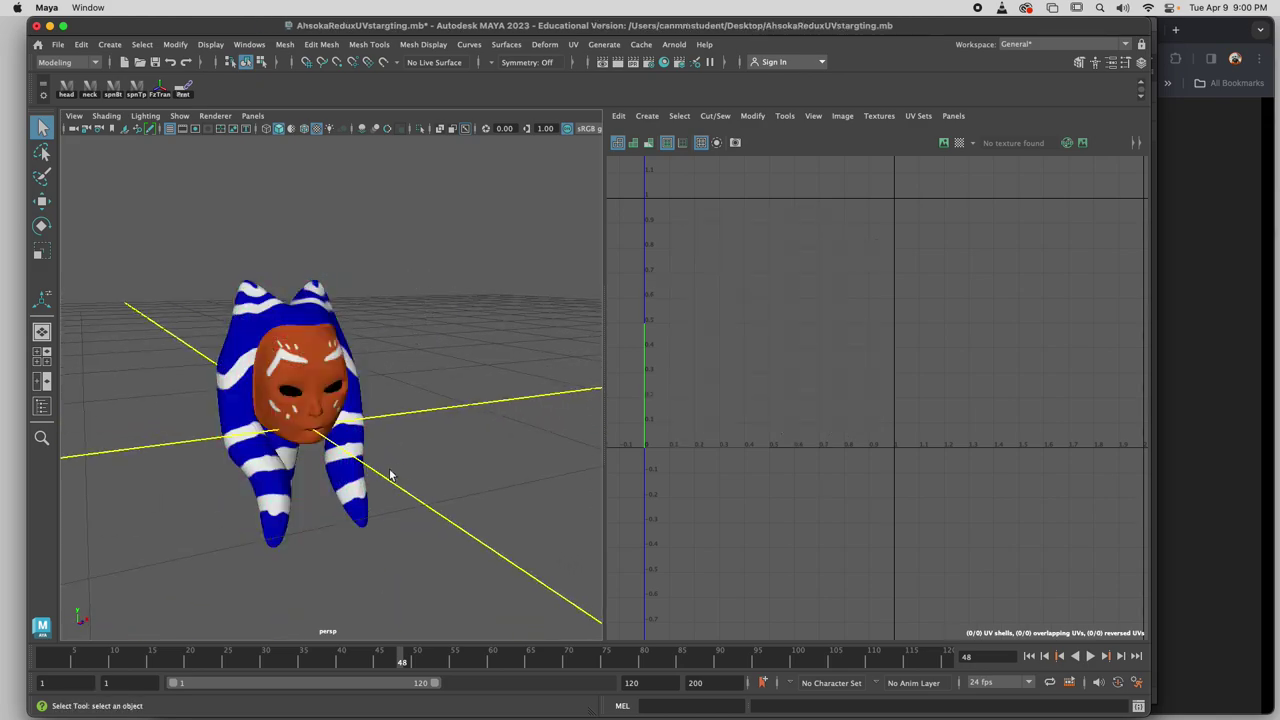
pyautogui.scroll(5, 407, 477)
pyautogui.moveTo(407, 477); pyautogui.dragTo(451, 451)
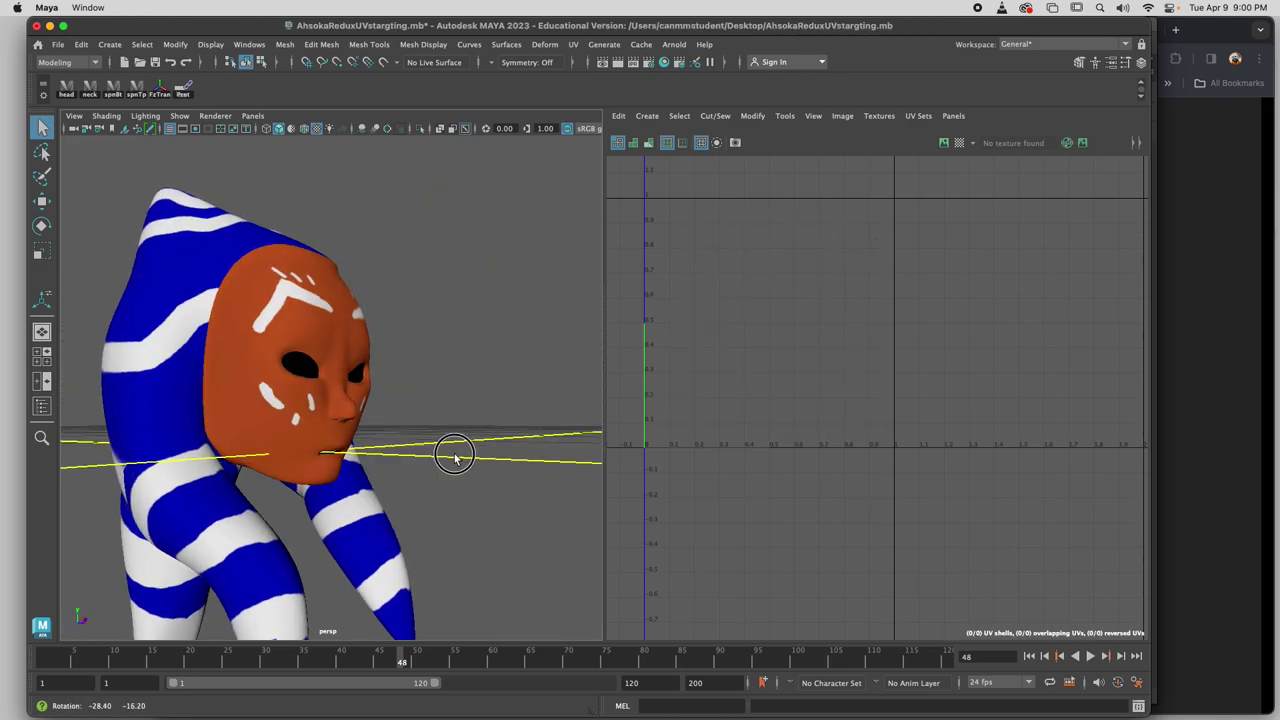
pyautogui.scroll(-5, 368, 484)
pyautogui.moveTo(368, 484); pyautogui.dragTo(318, 452)
pyautogui.scroll(5, 392, 479)
pyautogui.scroll(-5, 392, 479)
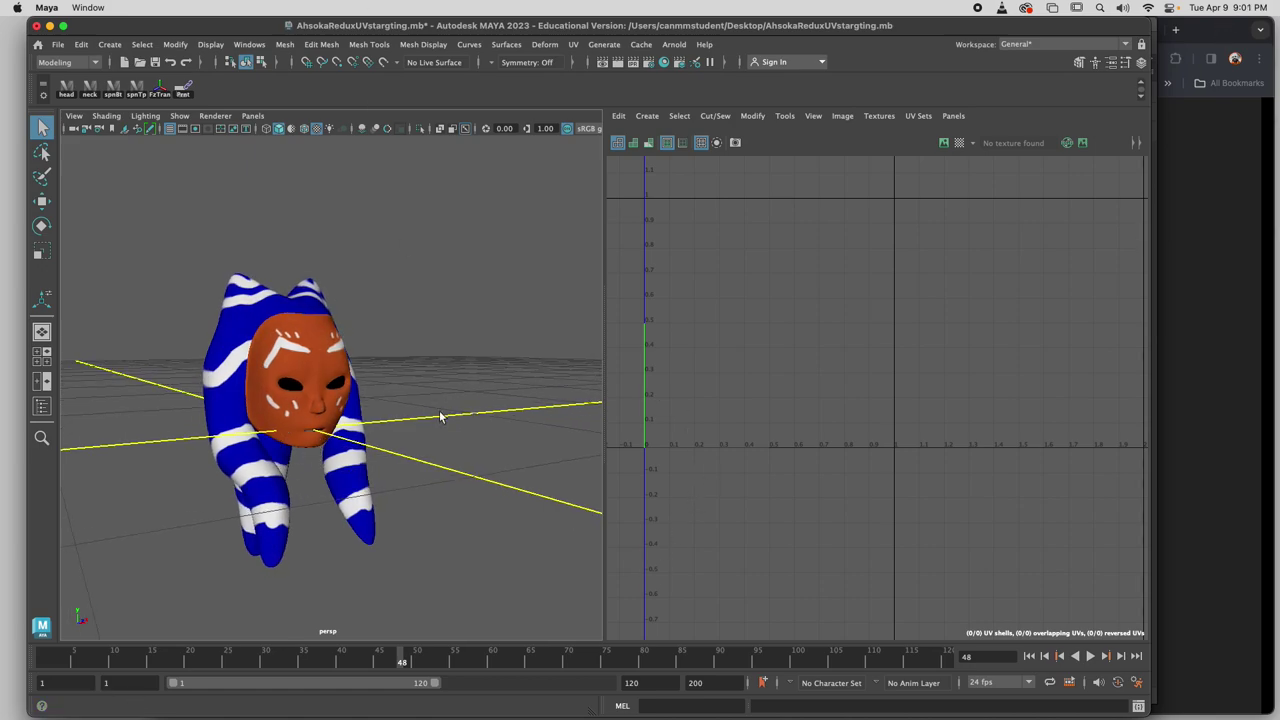
pyautogui.moveTo(262, 372); pyautogui.dragTo(376, 438)
pyautogui.scroll(5, 376, 438)
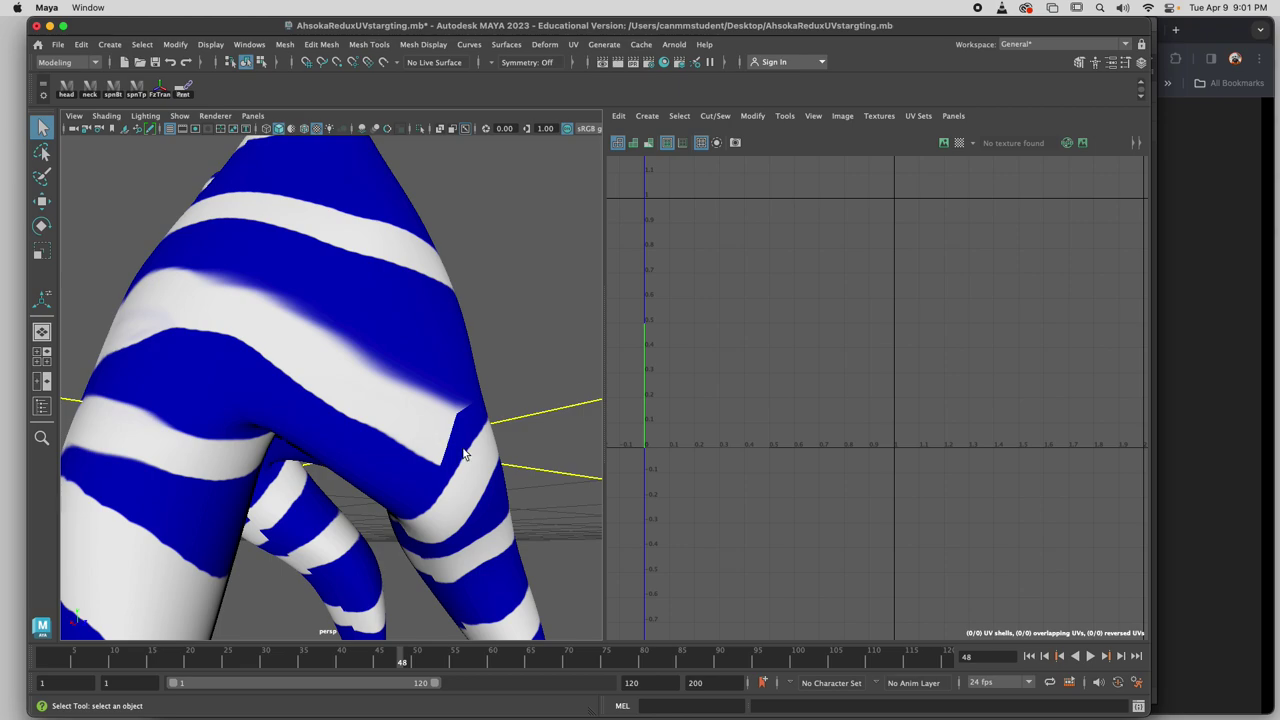
# In edge mode, select an edge on the striped montral with the Move tool active.
pyautogui.click(466, 434)
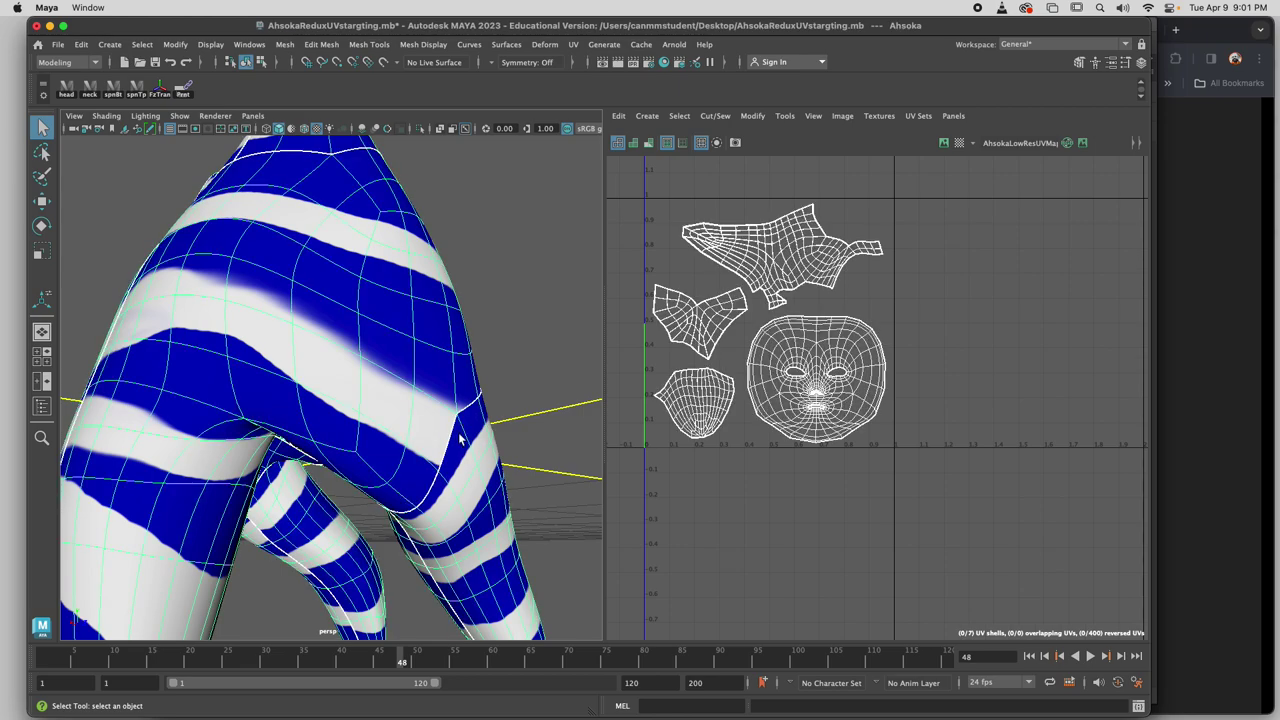
pyautogui.rightClick(527, 321)
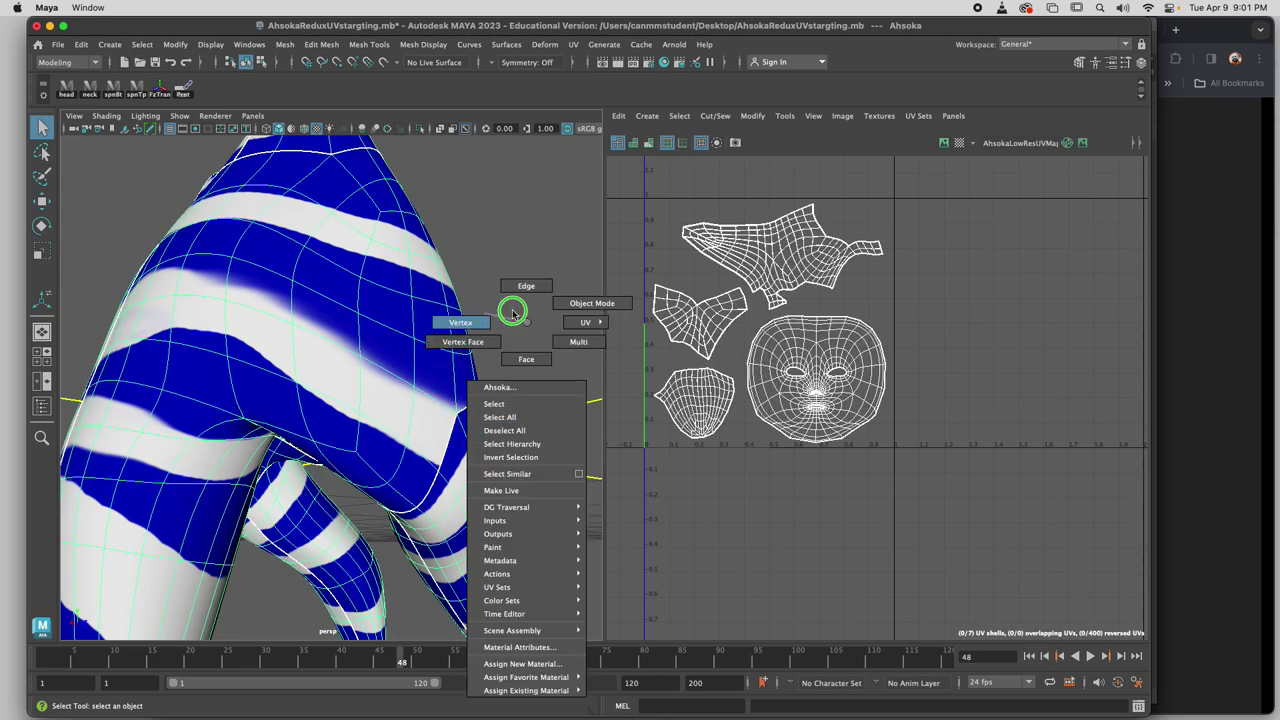
pyautogui.click(525, 287)
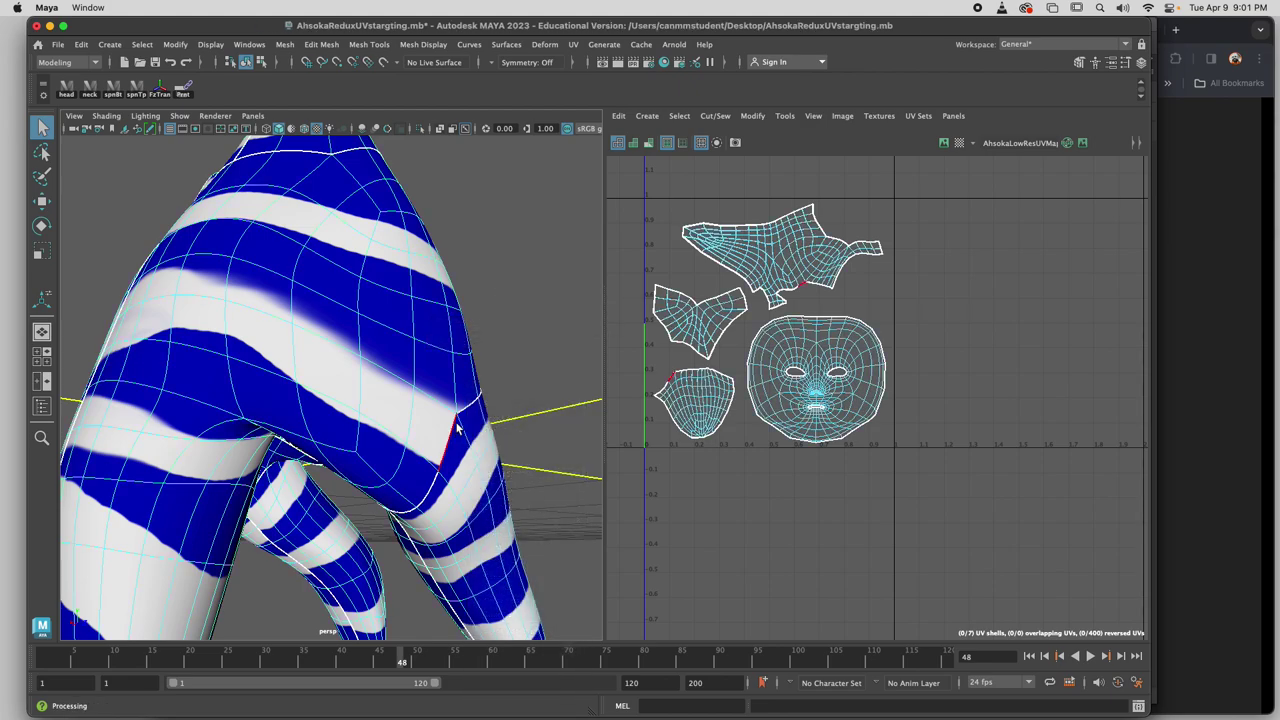
pyautogui.click(456, 428)
pyautogui.press('w')
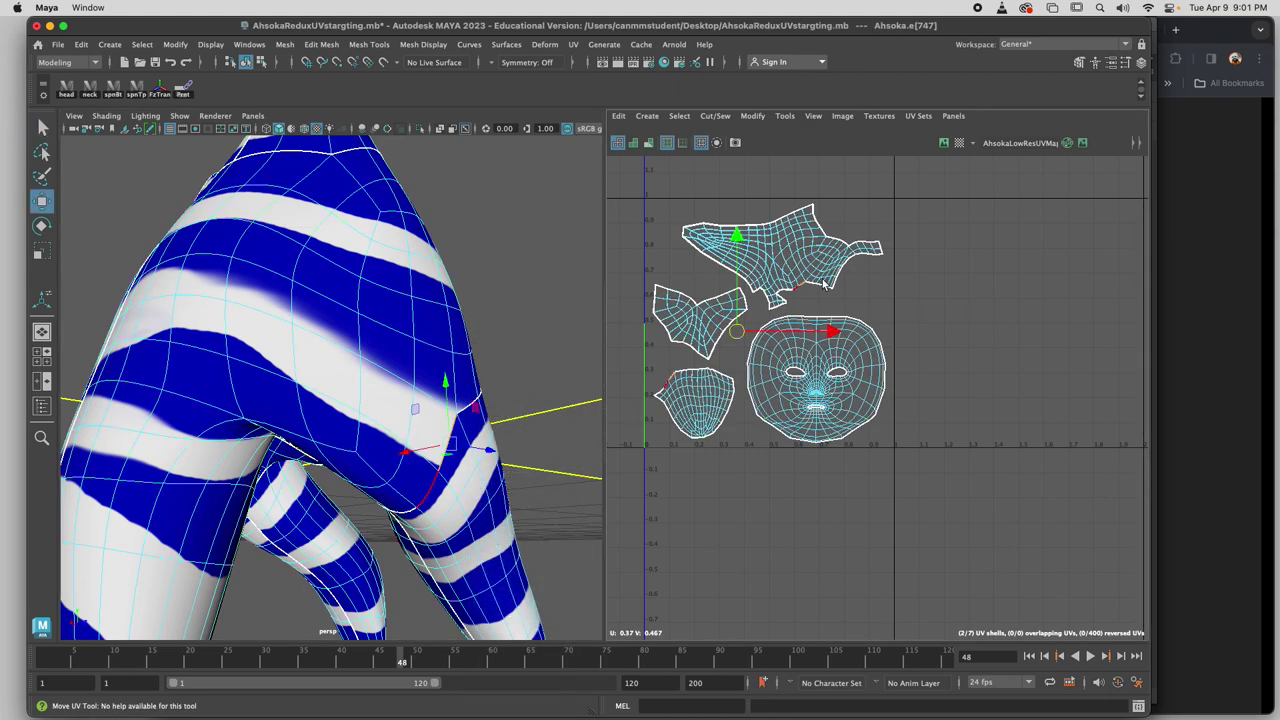
# Zoom into the UV layout to locate the upper shells, then orbit around the montral and face.
pyautogui.scroll(1, 665, 390)
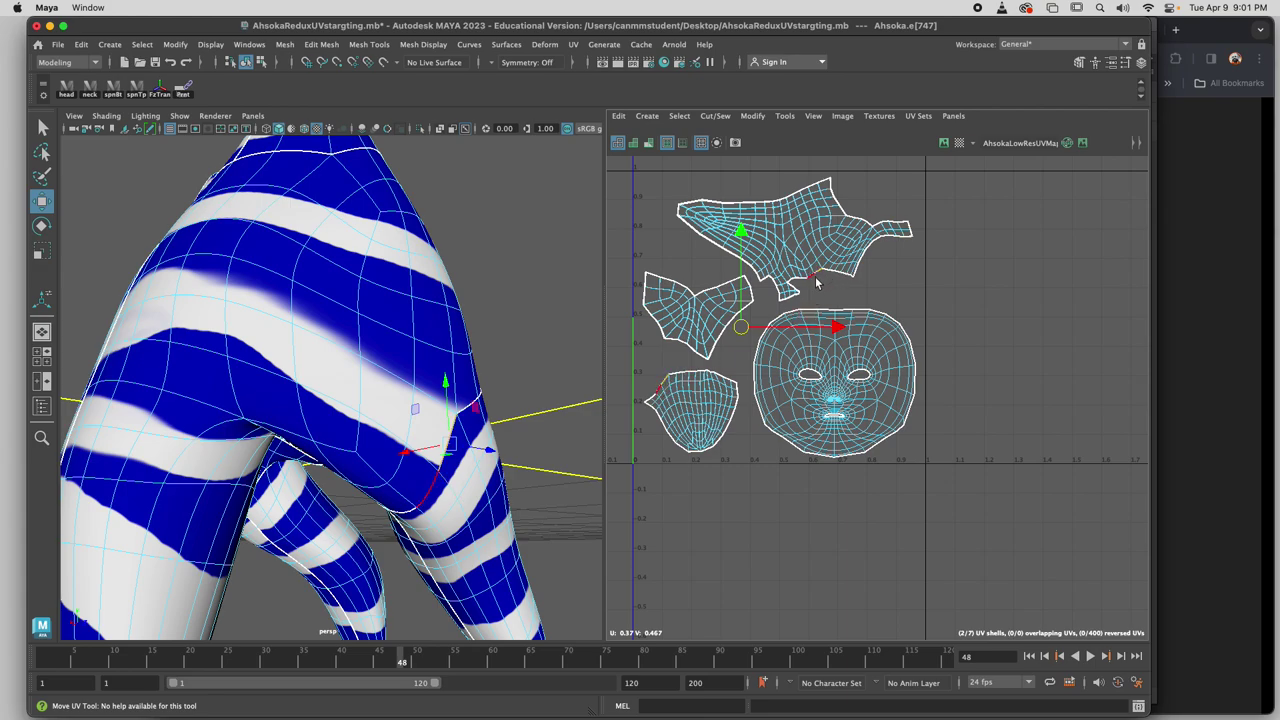
pyautogui.scroll(2, 787, 343)
pyautogui.moveTo(787, 343); pyautogui.dragTo(940, 393)
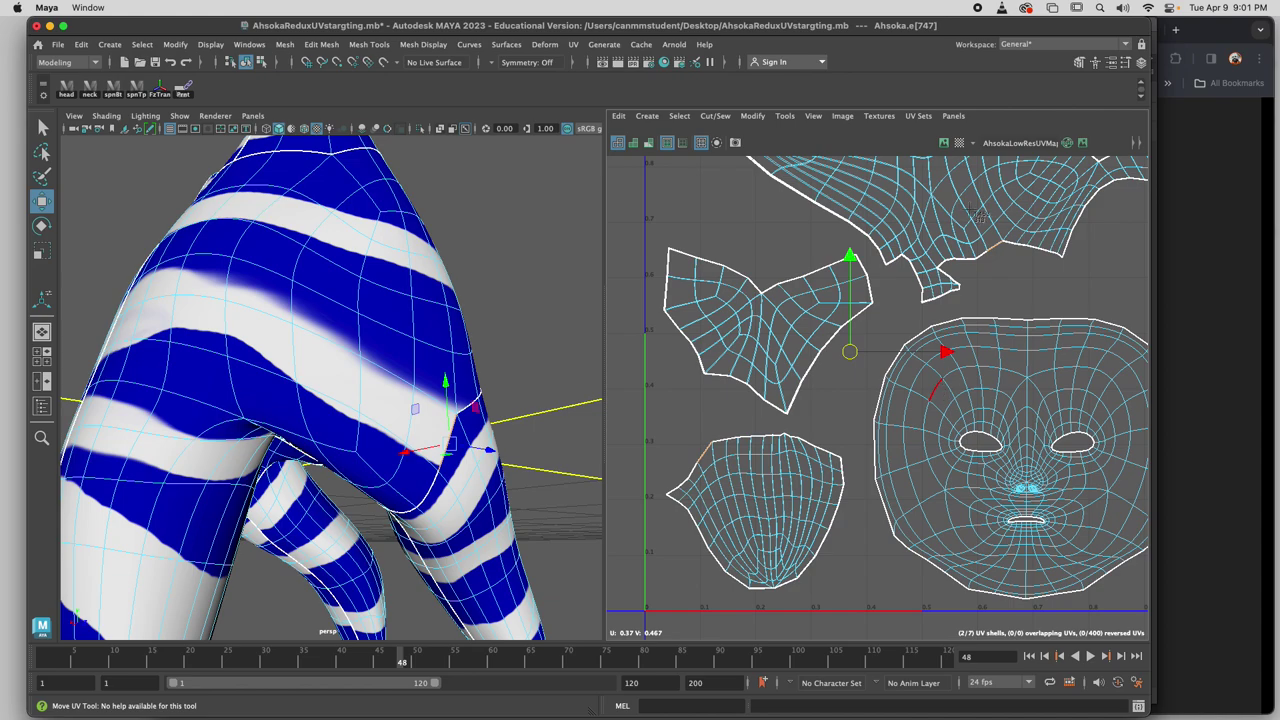
pyautogui.moveTo(642, 208); pyautogui.dragTo(1033, 524)
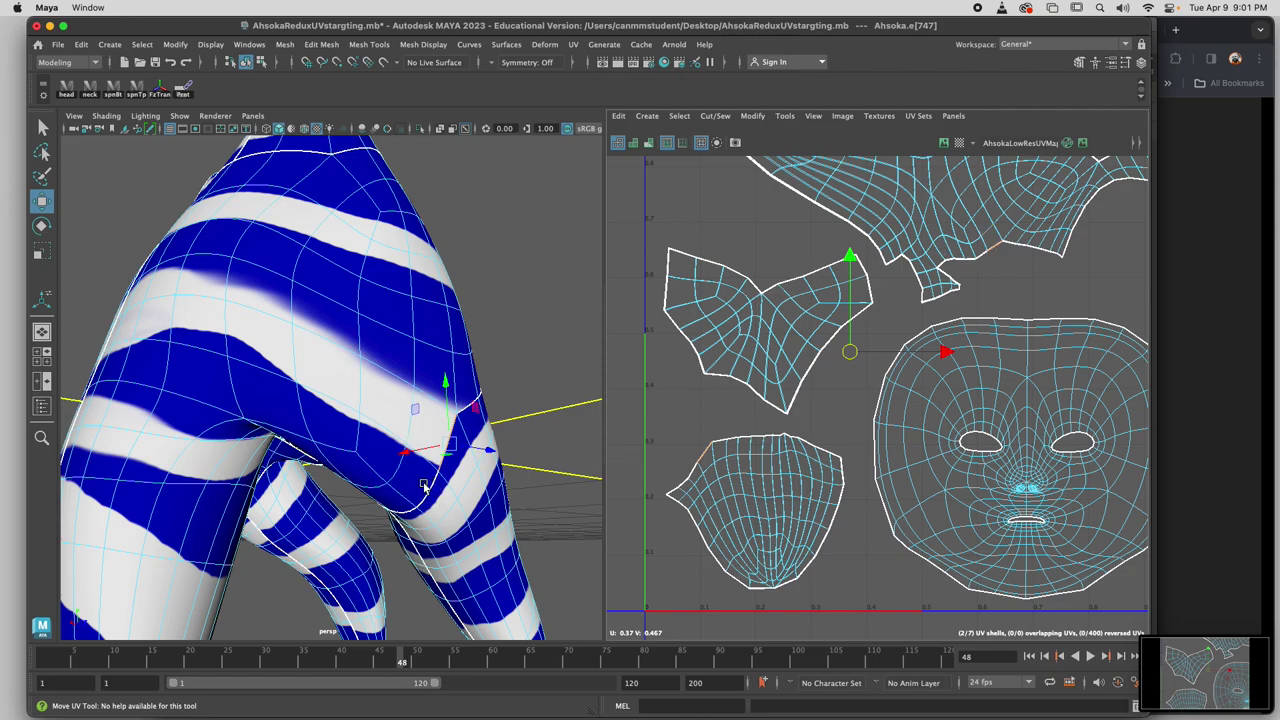
pyautogui.moveTo(452, 478); pyautogui.dragTo(303, 503)
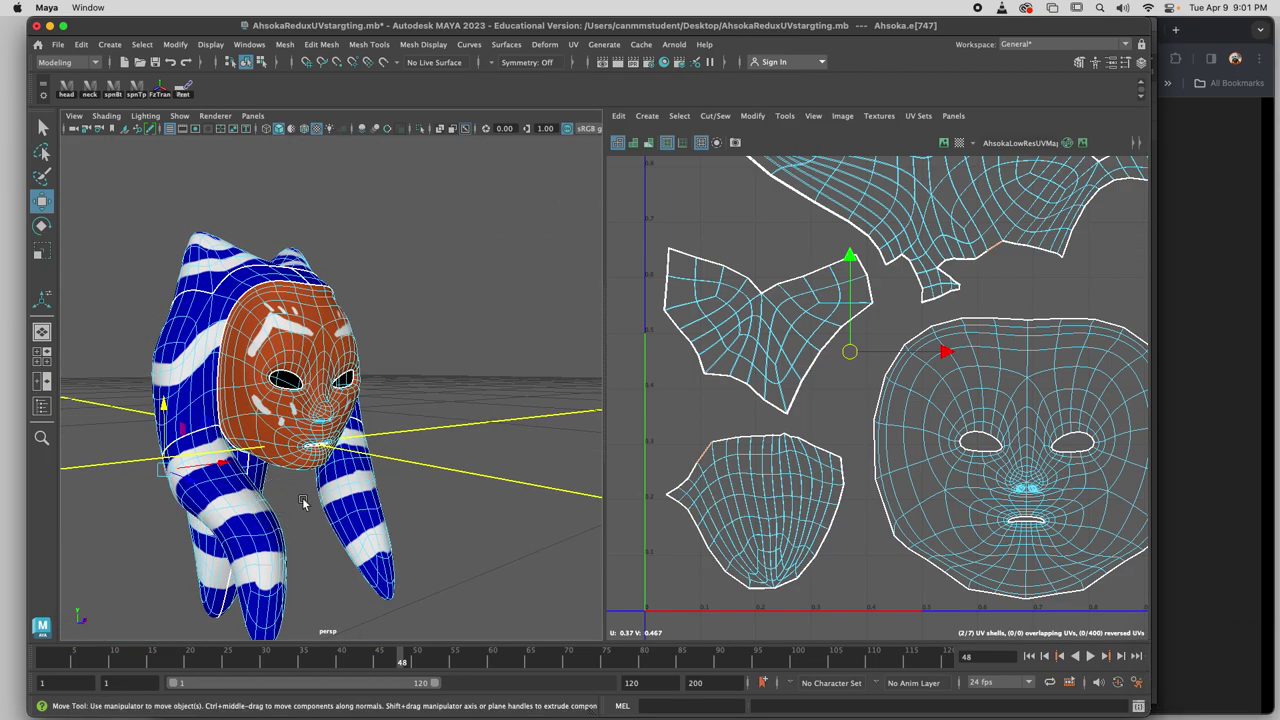
pyautogui.moveTo(215, 467); pyautogui.dragTo(262, 462)
# Return to Object Mode, clear the selection and orbit out to view the whole model.
pyautogui.rightClick(280, 325)
pyautogui.scroll(-3, 293, 473)
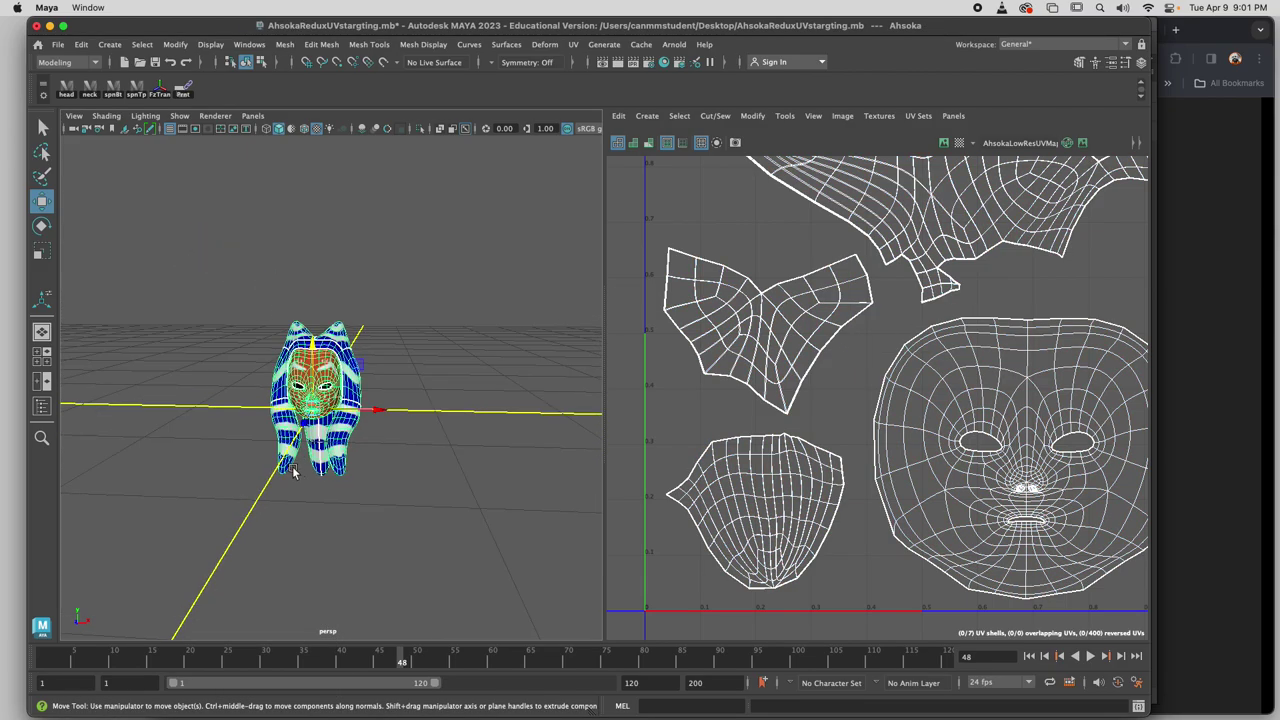
pyautogui.click(417, 443)
pyautogui.scroll(5, 425, 468)
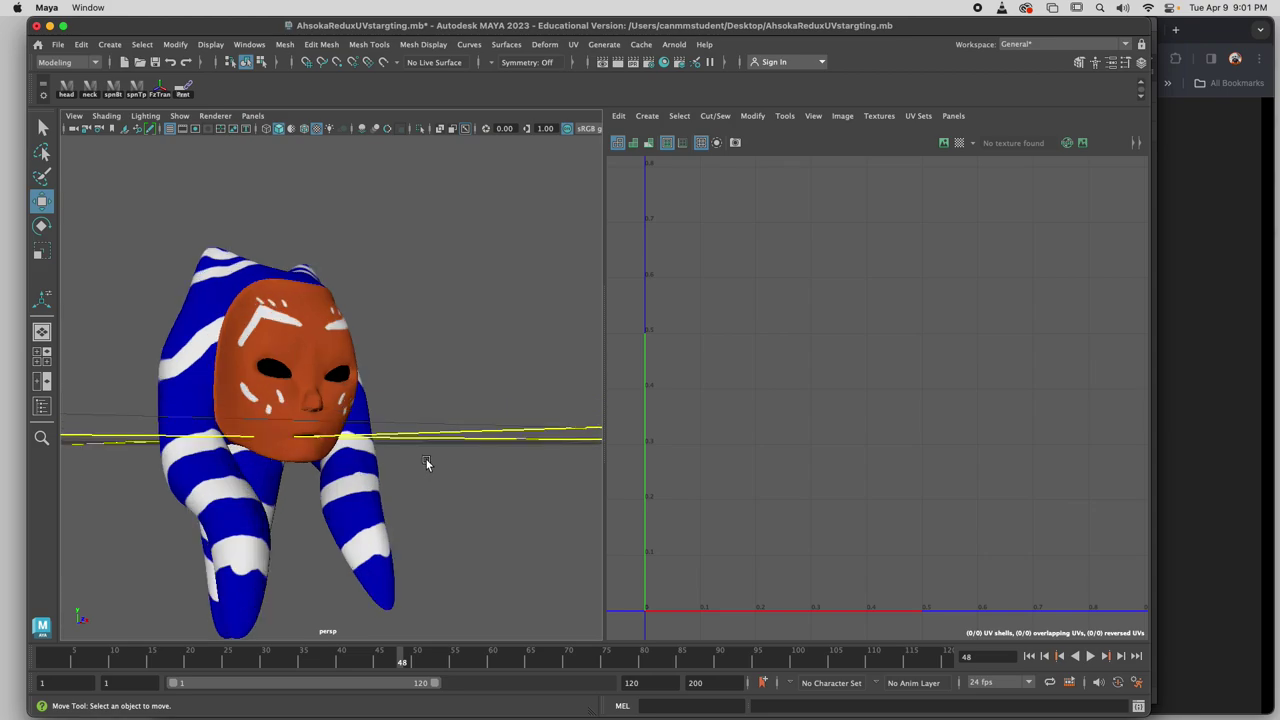
pyautogui.moveTo(418, 453); pyautogui.dragTo(288, 400)
pyautogui.scroll(5, 418, 456)
pyautogui.scroll(-5, 418, 456)
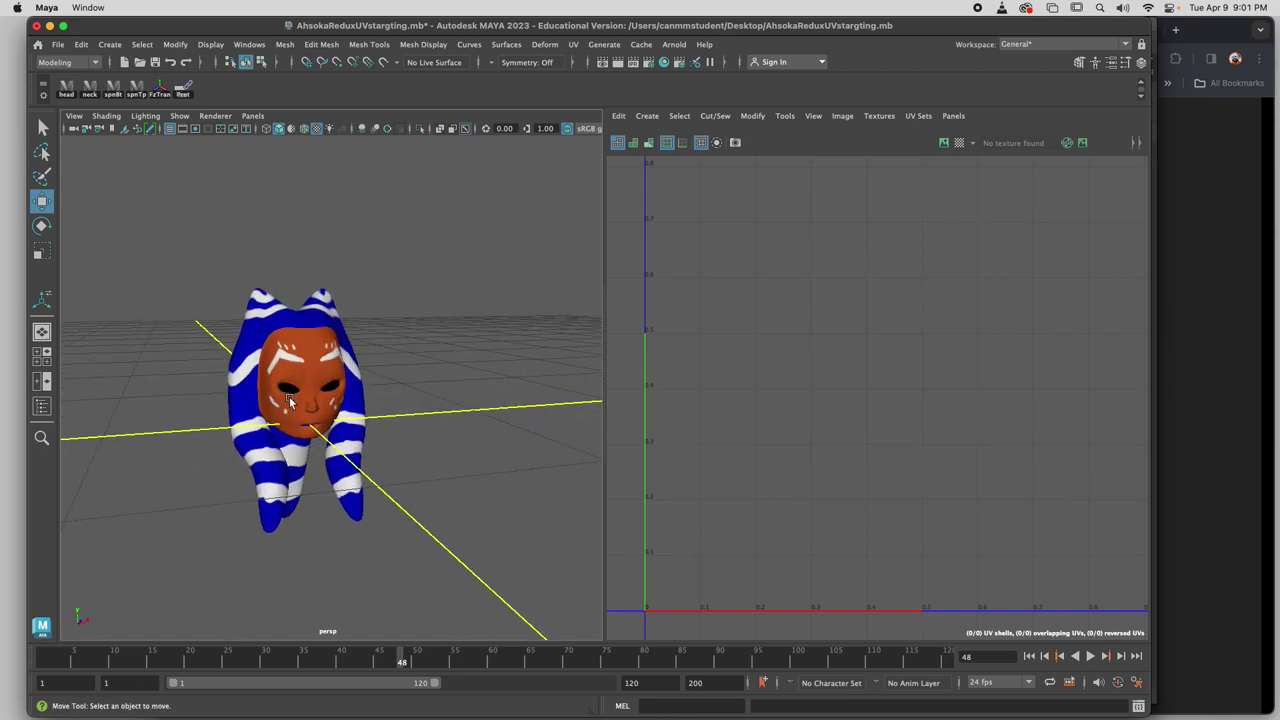
# Select the whole Ahsoka model and shift the Maya window aside to reveal Photoshop.
pyautogui.click(312, 355)
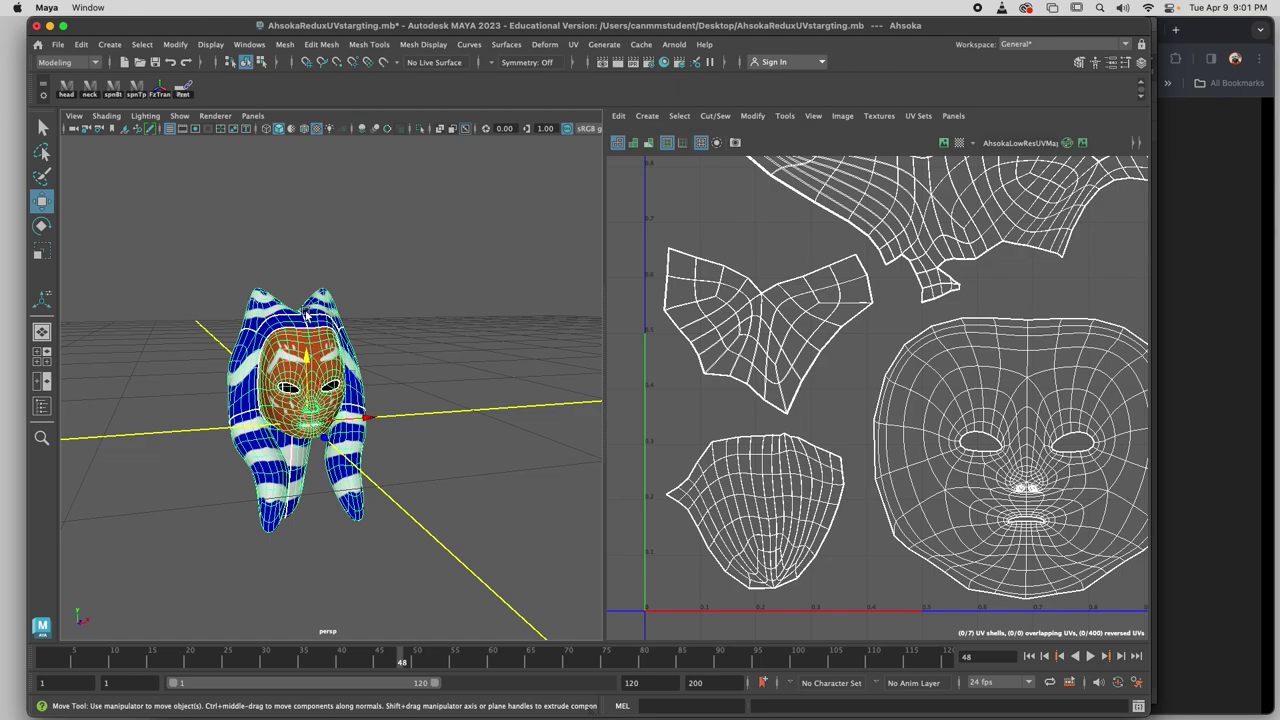
pyautogui.scroll(5, 302, 445)
pyautogui.scroll(-5, 302, 445)
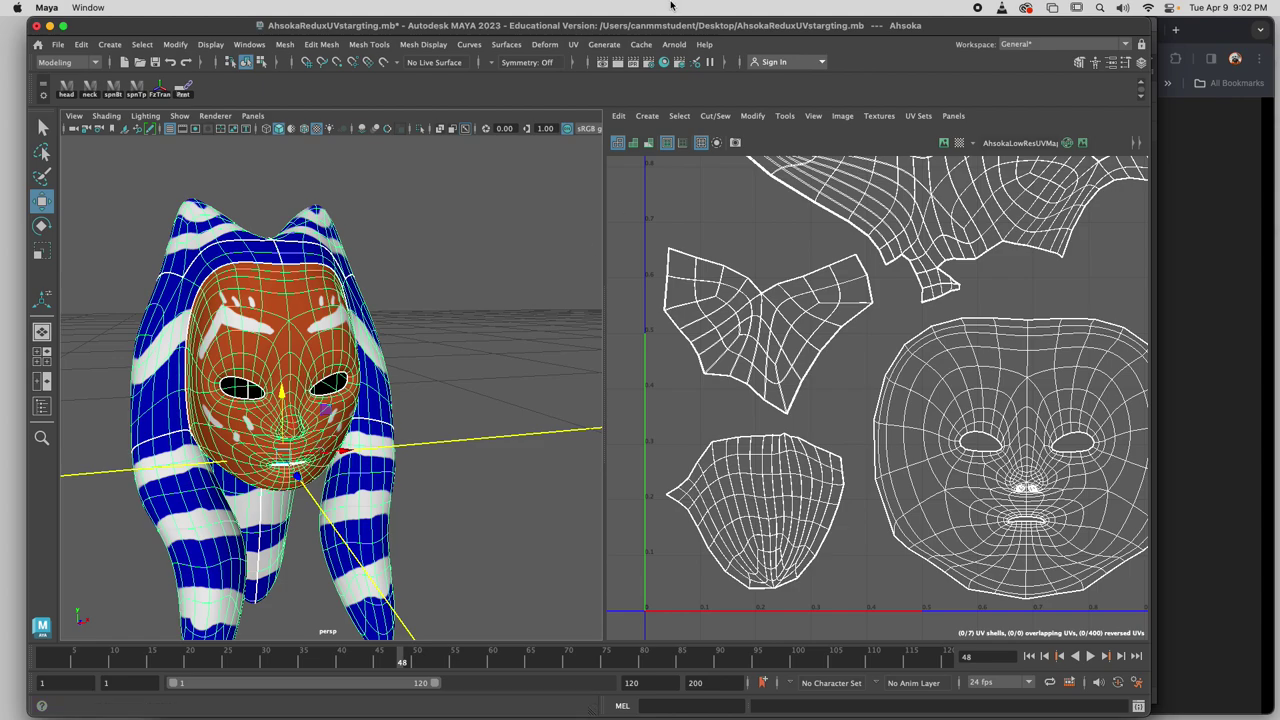
pyautogui.doubleClick(1118, 22)
pyautogui.moveTo(110, 25); pyautogui.dragTo(762, 13)
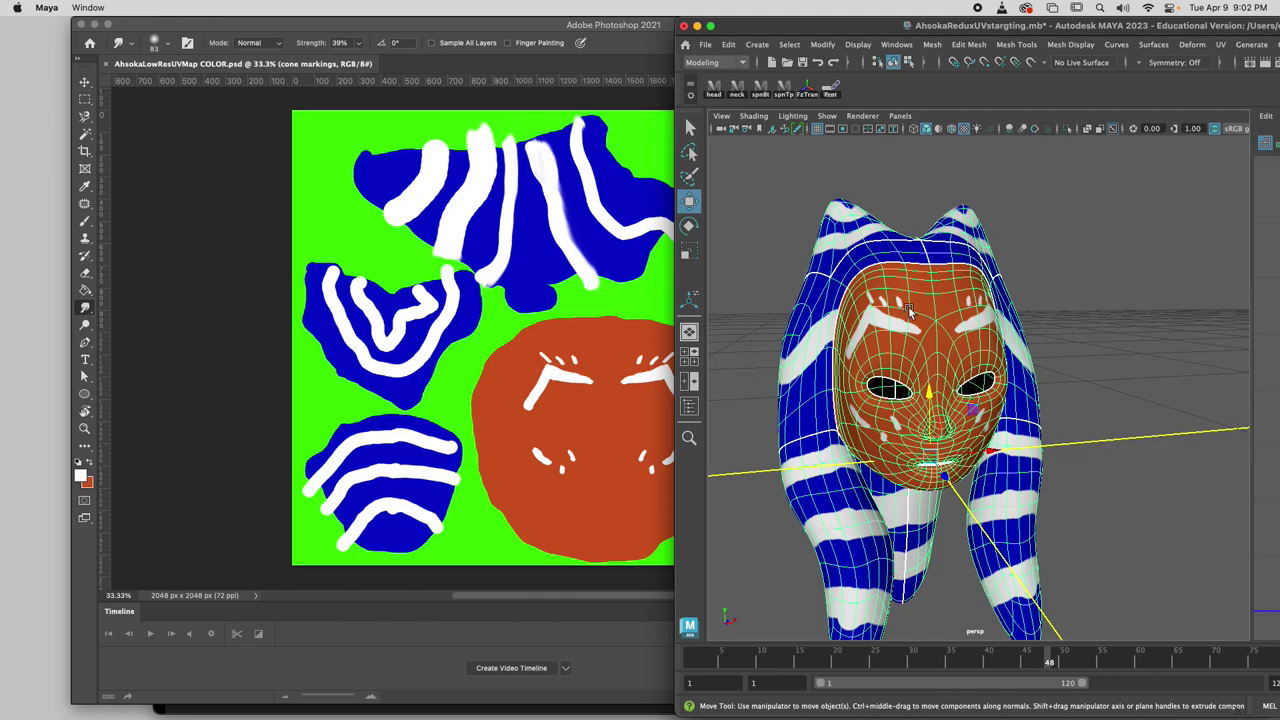
# Orbit and zoom the textured Maya head to compare it against the PSD colour map.
pyautogui.moveTo(895, 360); pyautogui.dragTo(960, 322)
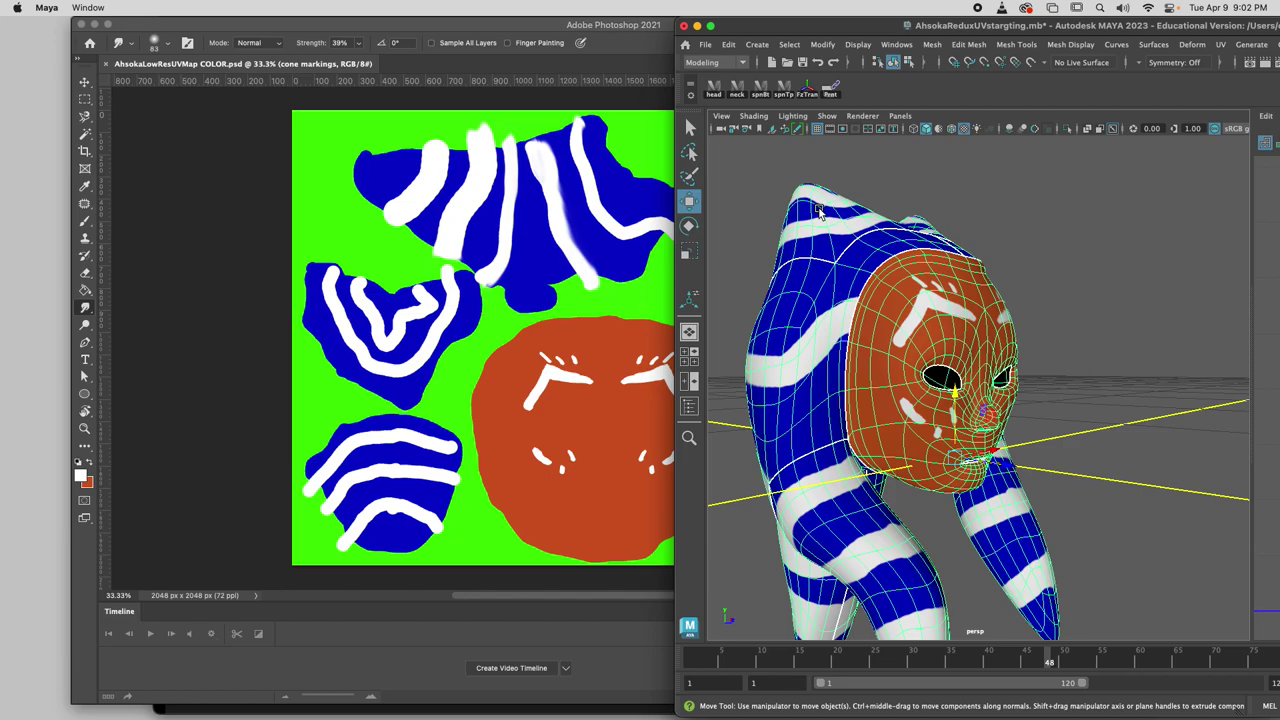
pyautogui.scroll(5, 985, 420)
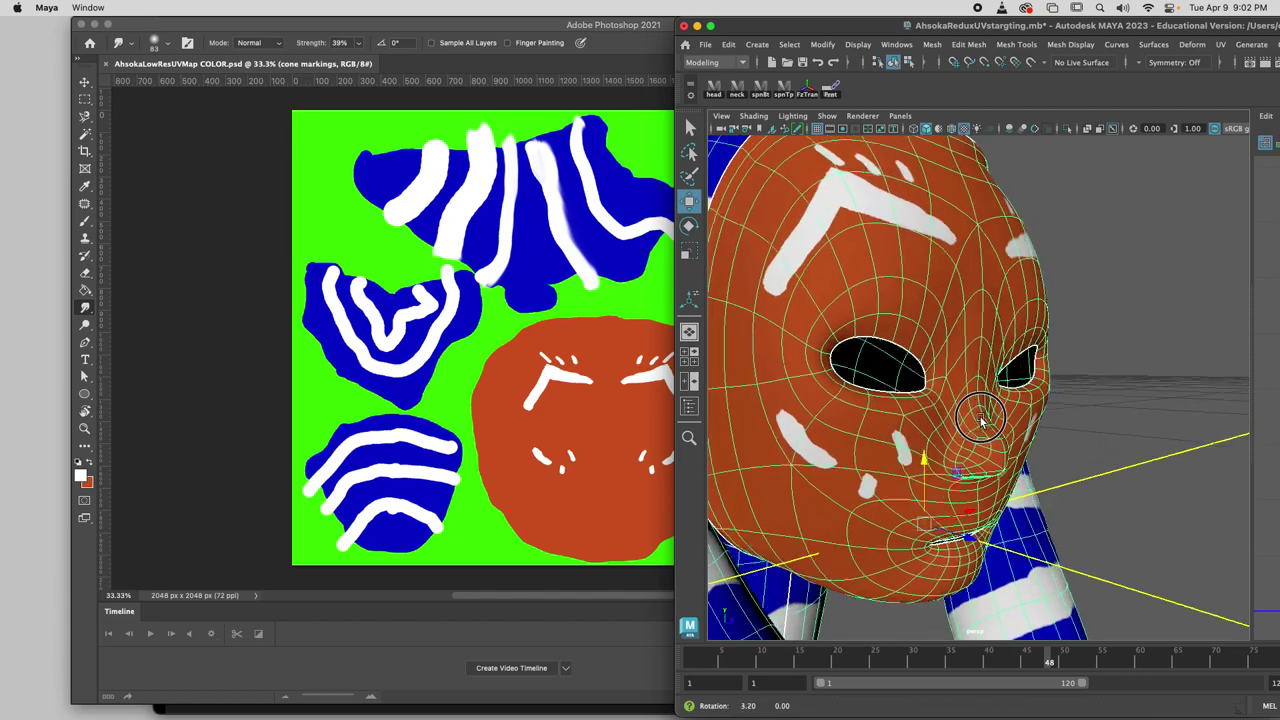
pyautogui.scroll(-5, 985, 420)
pyautogui.moveTo(985, 420); pyautogui.dragTo(870, 420)
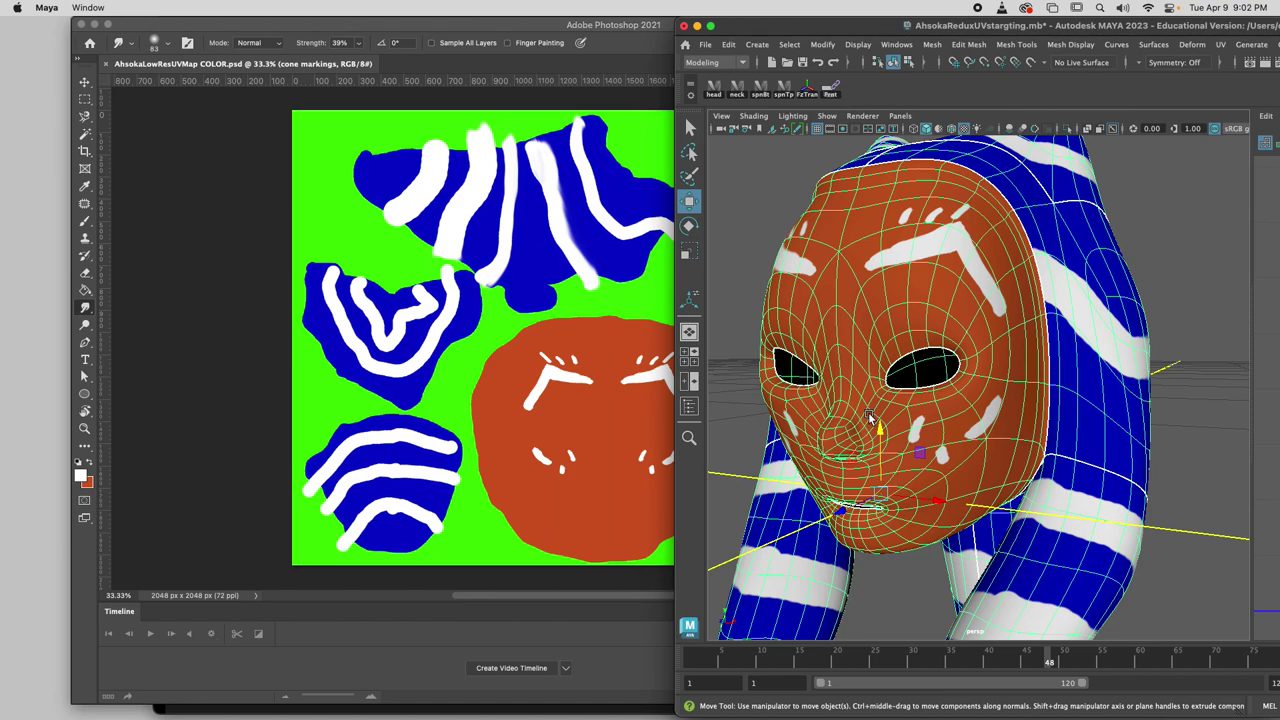
# Step back through the deck to the 'UV Mapping: Color, Bump, & Spec' objectives slide.
pyautogui.click(415, 711)
pyautogui.press('Right')
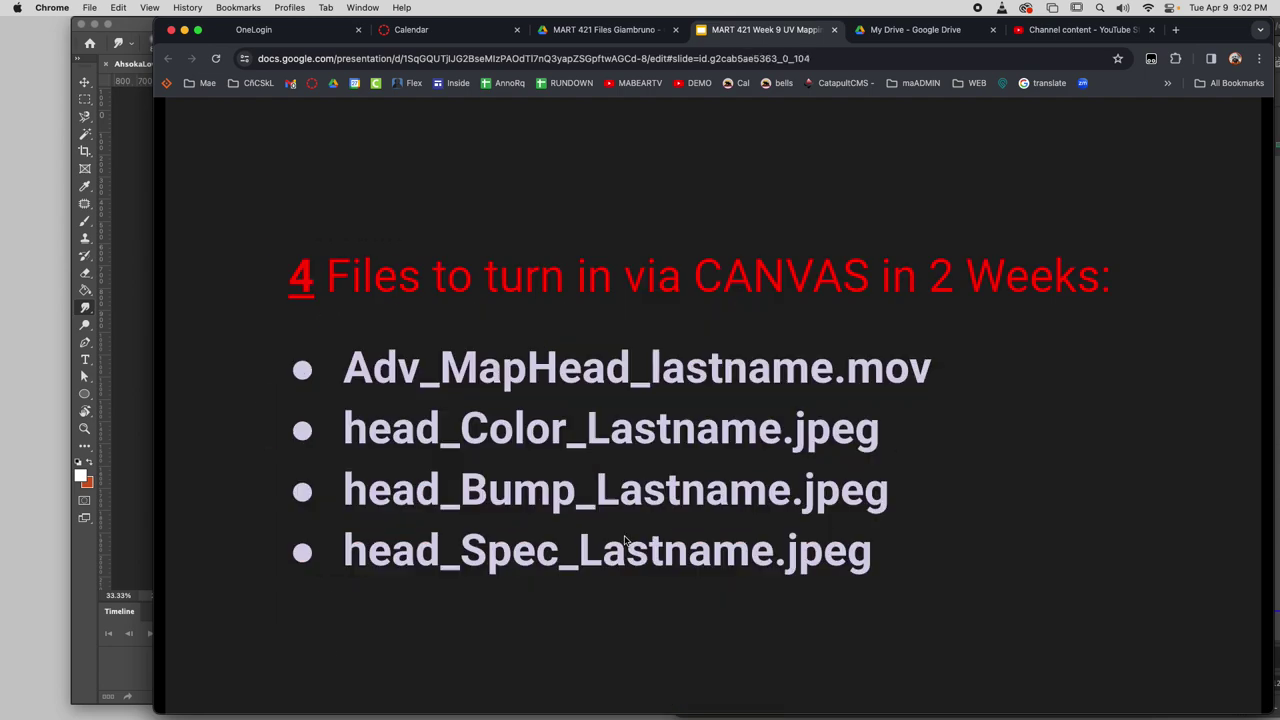
pyautogui.press('Left')
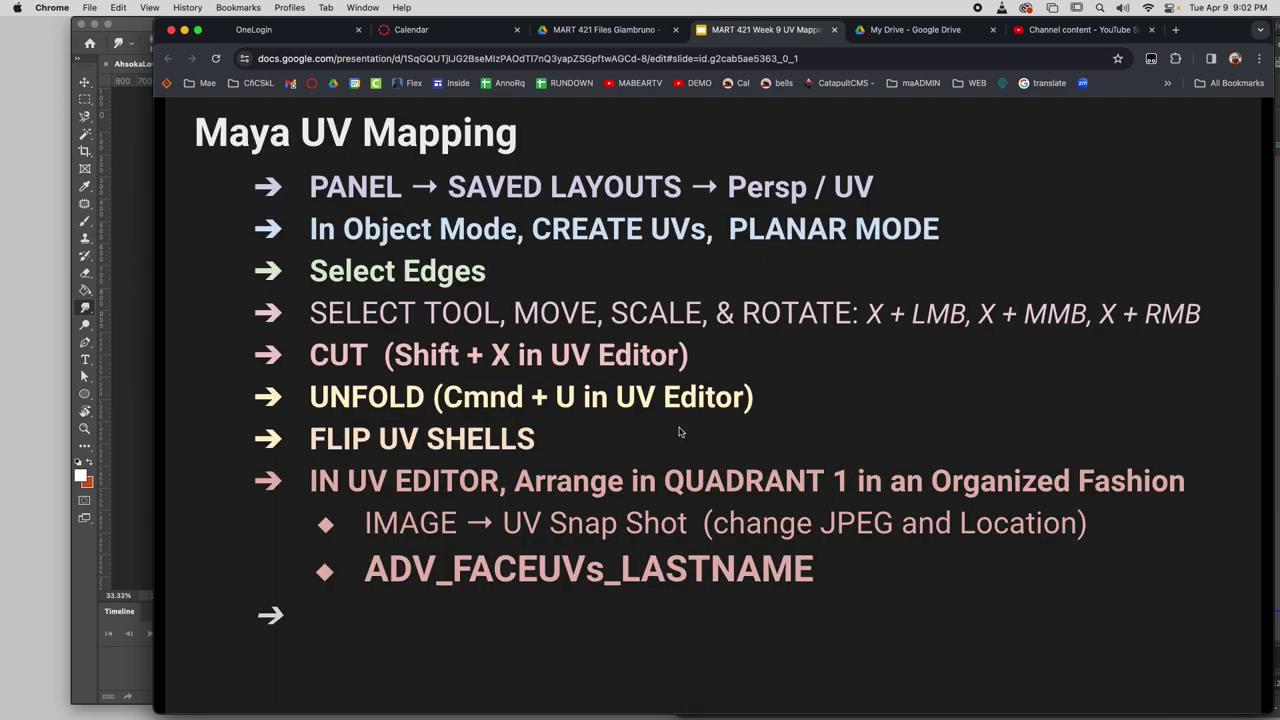
pyautogui.press('Left')
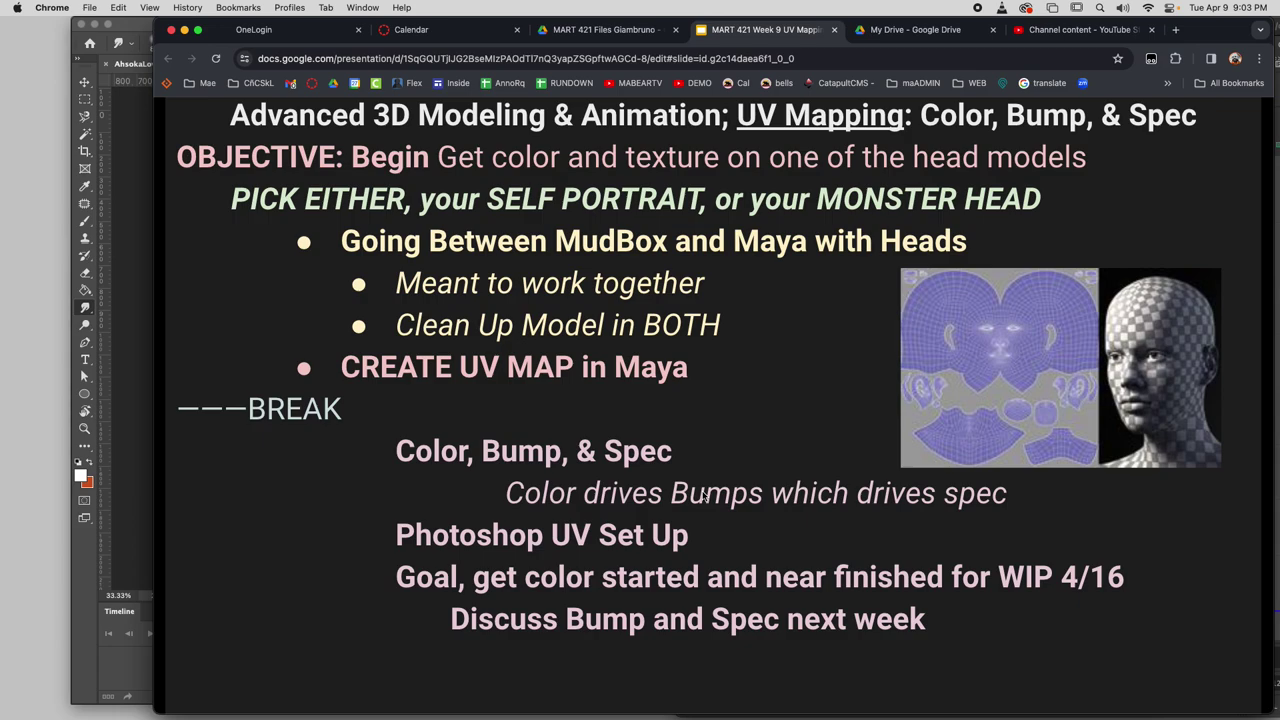
pyautogui.click(132, 367)
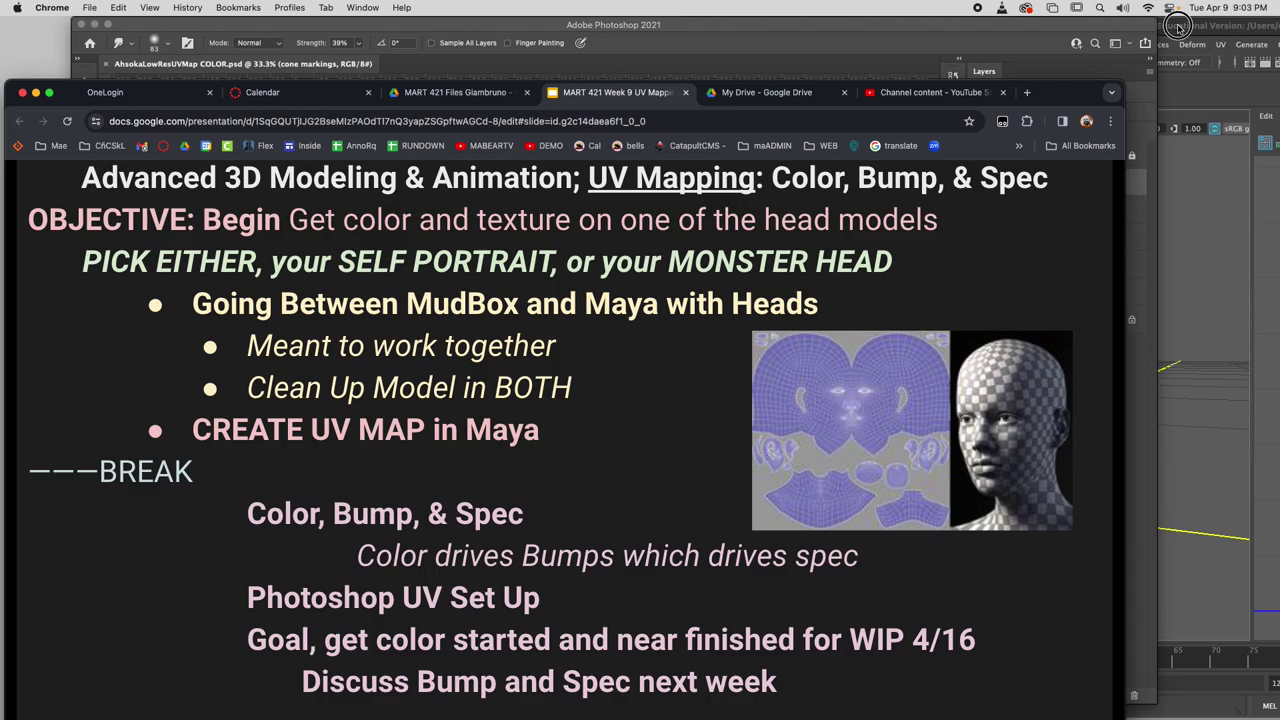
# Move Maya further left and reselect the whole Ahsoka character, then return to Photoshop.
pyautogui.click(1177, 27)
pyautogui.moveTo(882, 25); pyautogui.dragTo(285, 5)
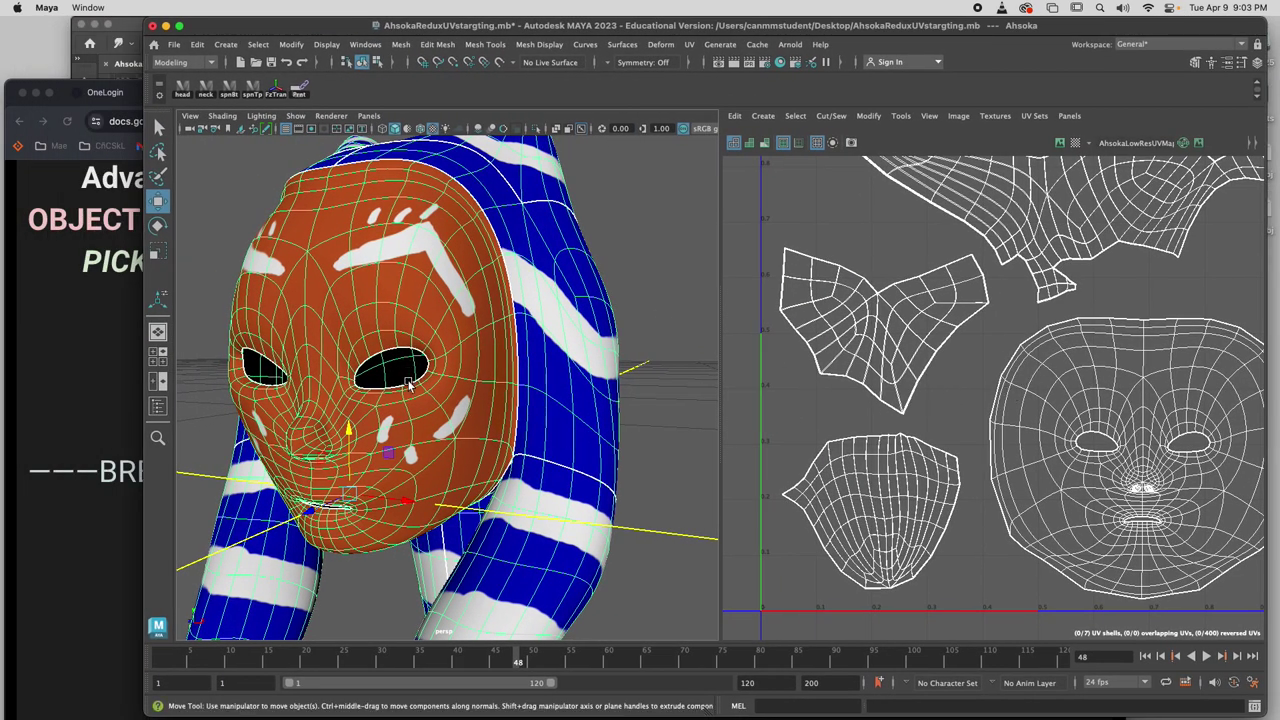
pyautogui.click(654, 337)
pyautogui.scroll(-5, 447, 385)
pyautogui.click(443, 383)
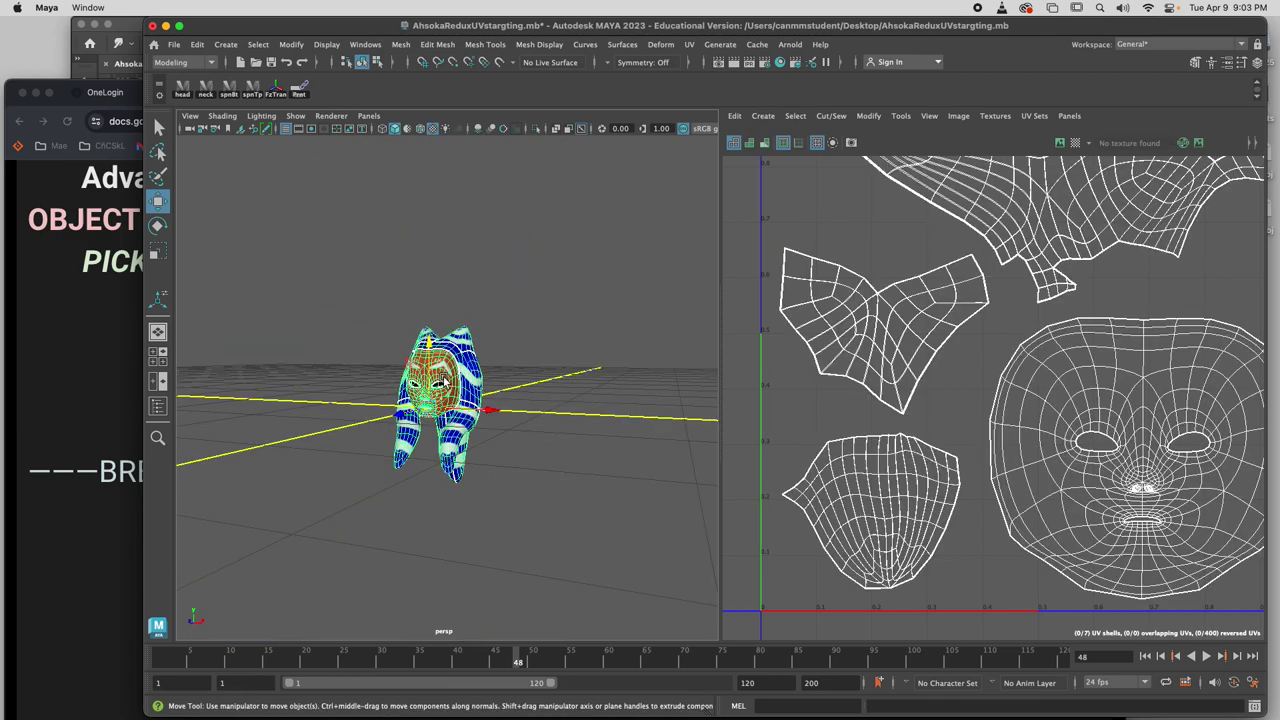
pyautogui.scroll(5, 444, 380)
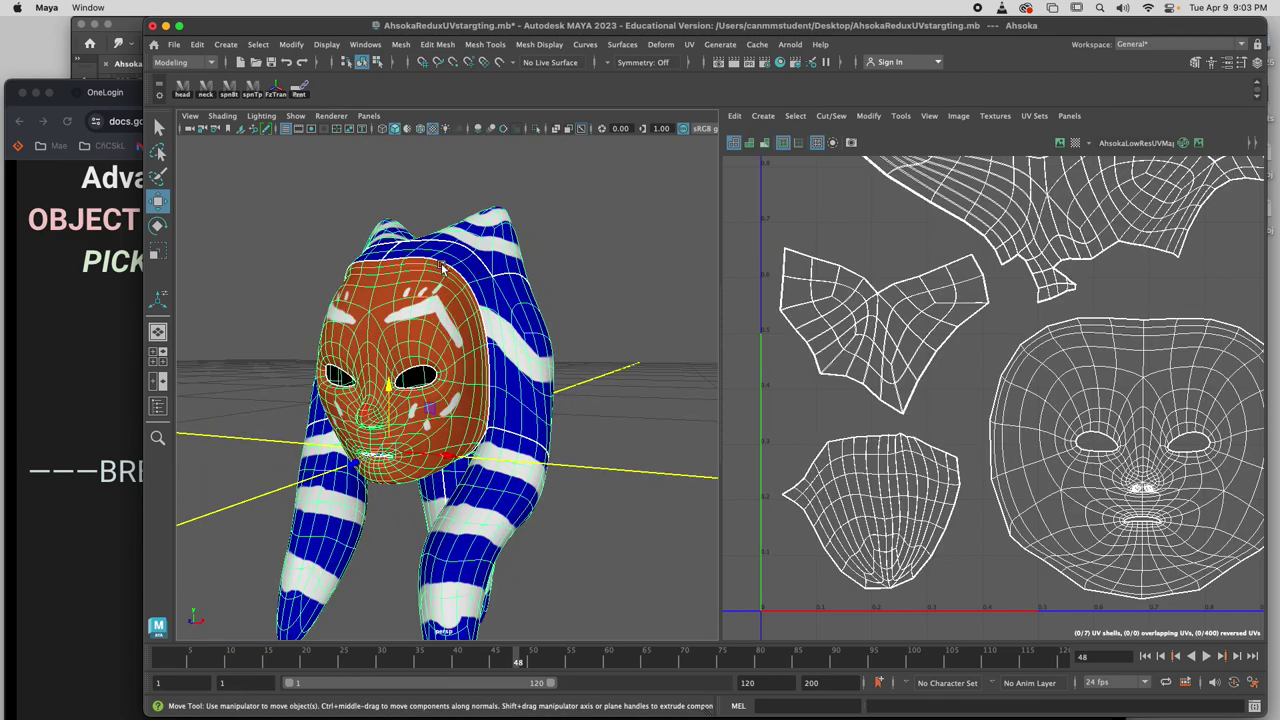
pyautogui.click(118, 30)
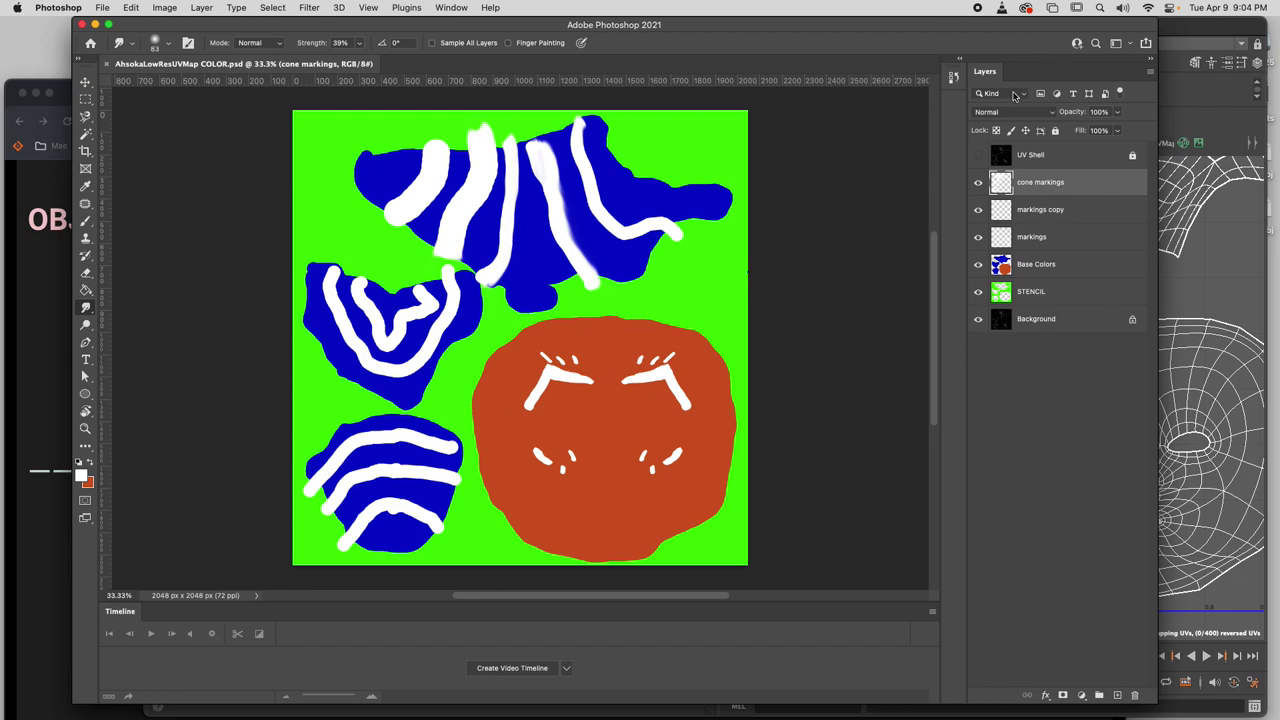
# Activate the UV Shell layer, then bring the lesson slides back and move them up-right.
pyautogui.click(1030, 157)
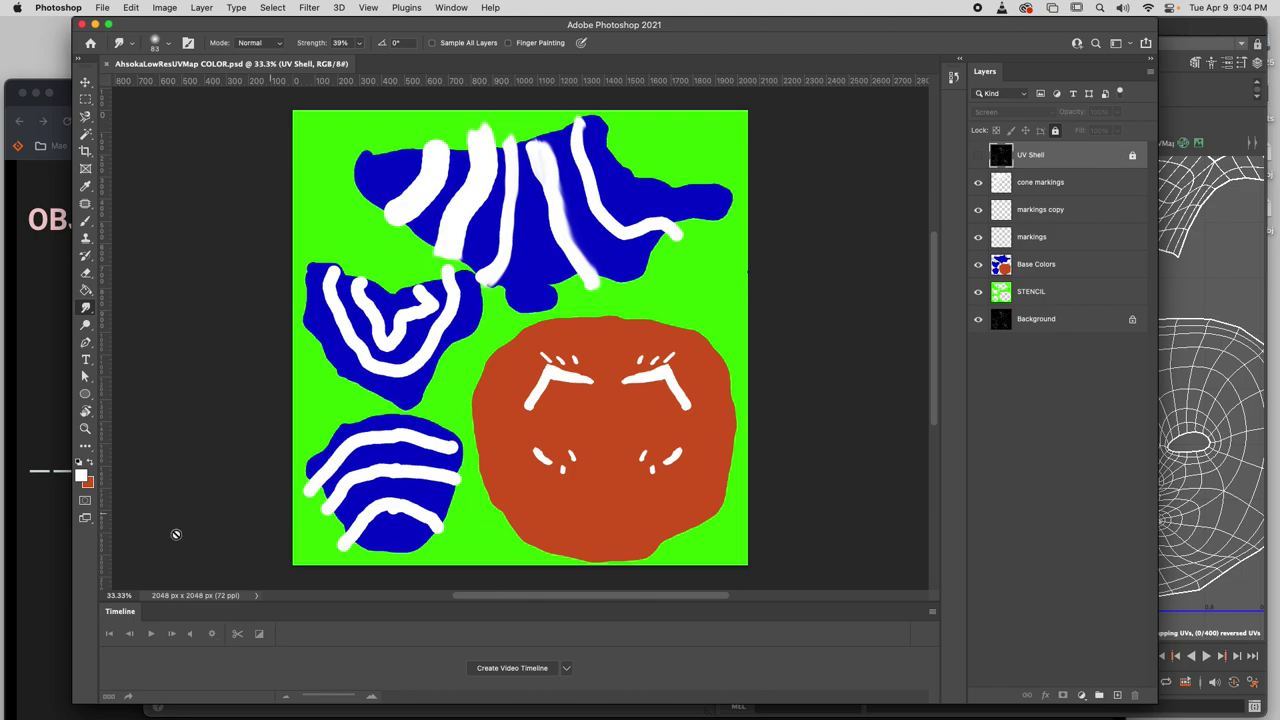
pyautogui.click(44, 425)
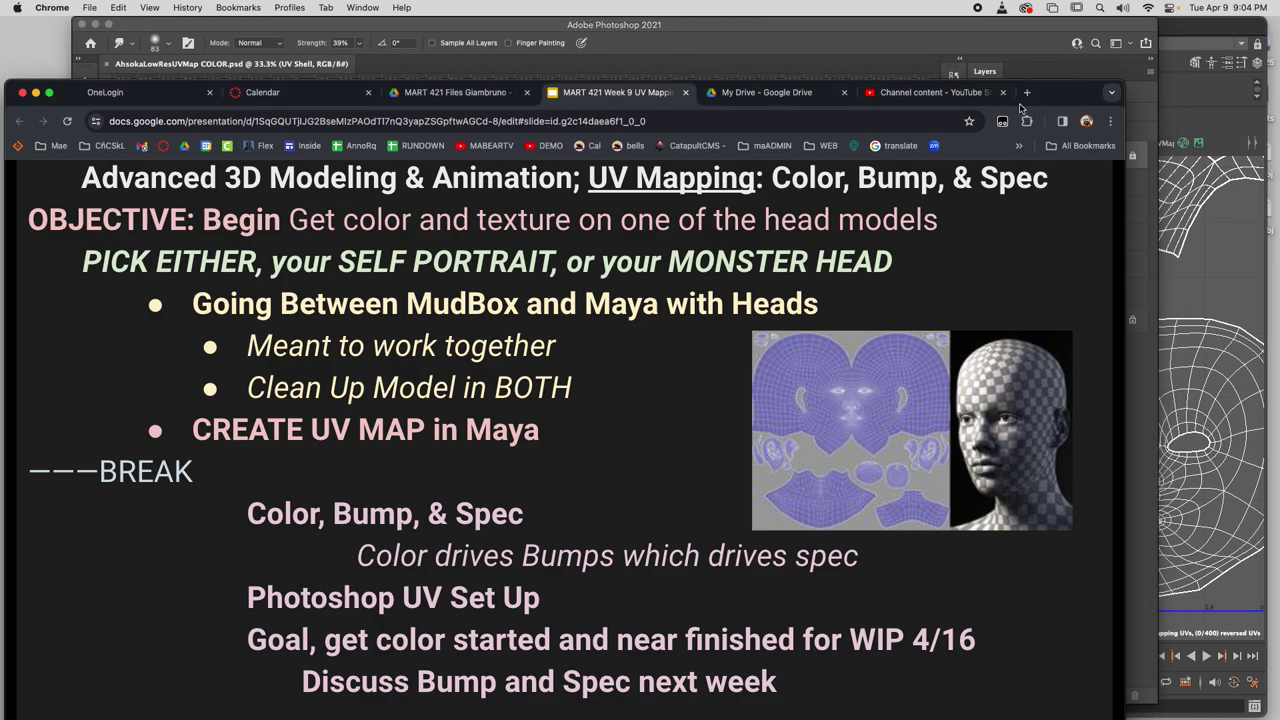
pyautogui.moveTo(1056, 100); pyautogui.dragTo(1144, 10)
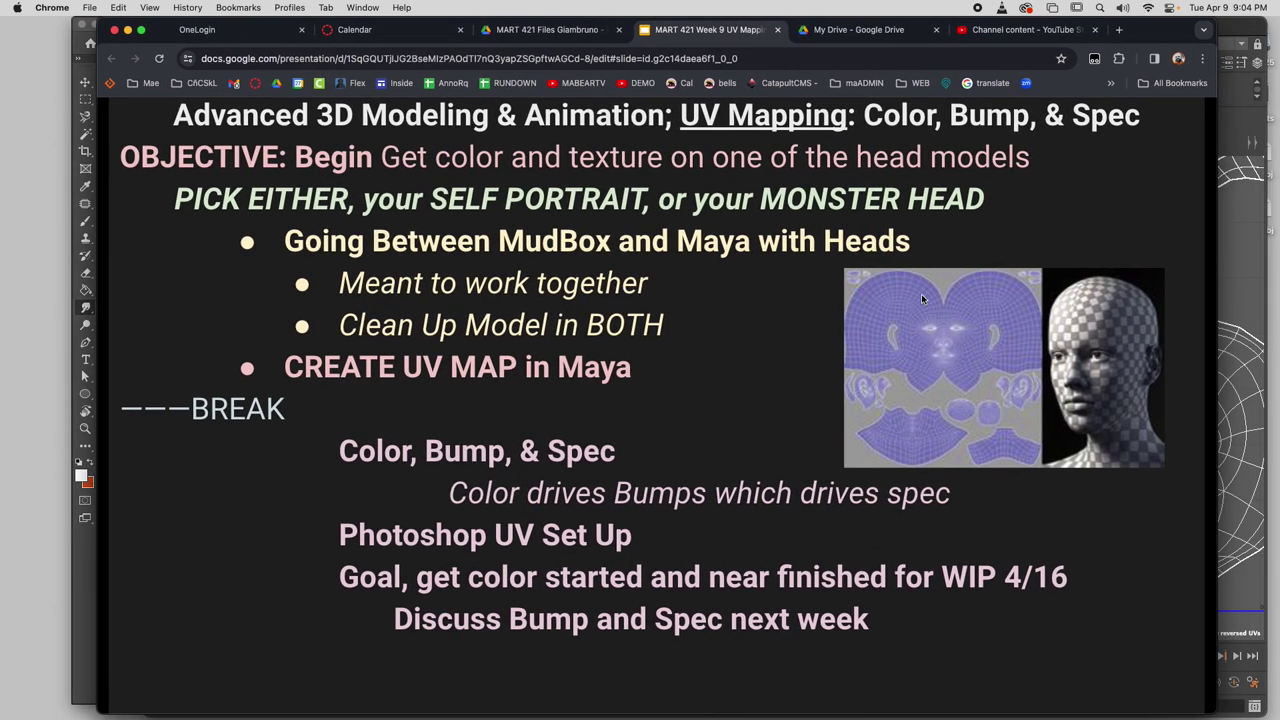